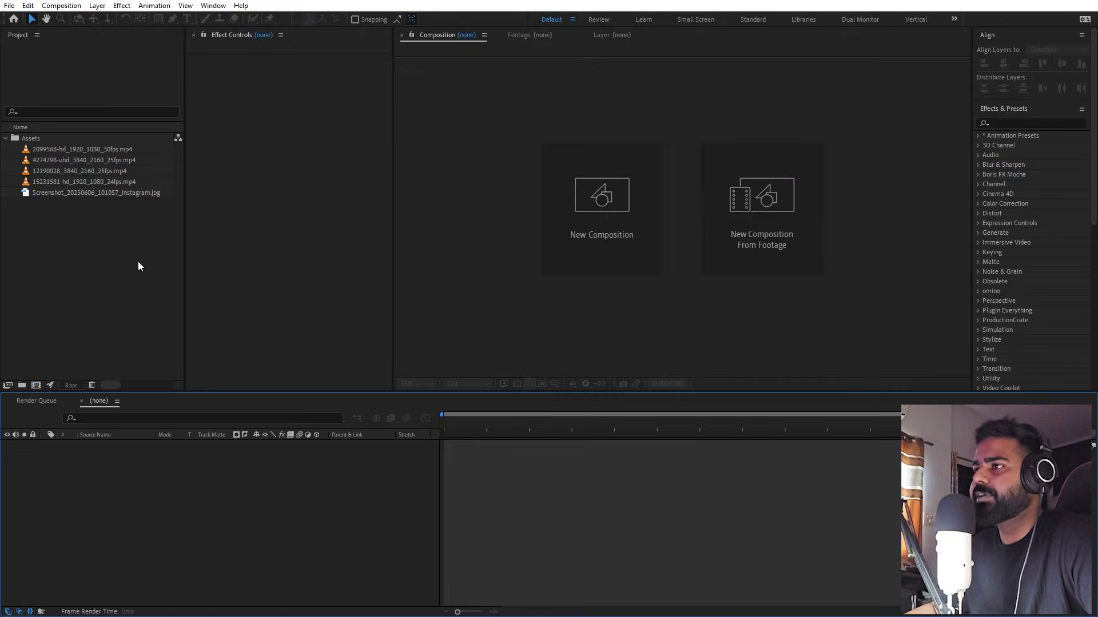
- Preview the video clips in the Assets folder, ending with the 15231581 clip
click(77, 148)
double_click(67, 159)
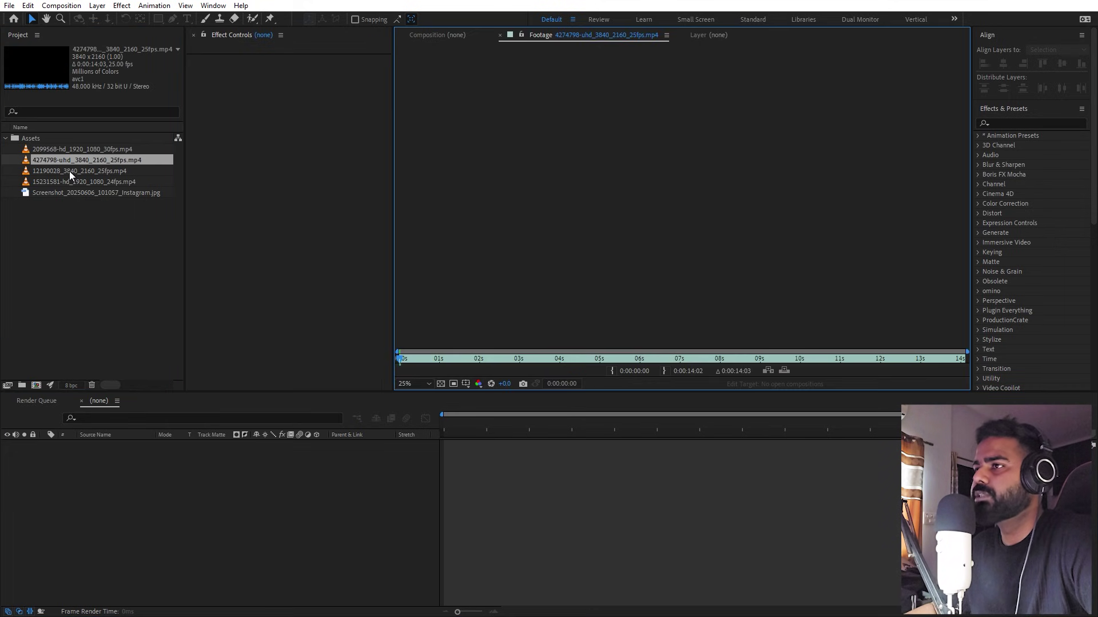
double_click(70, 173)
double_click(73, 181)
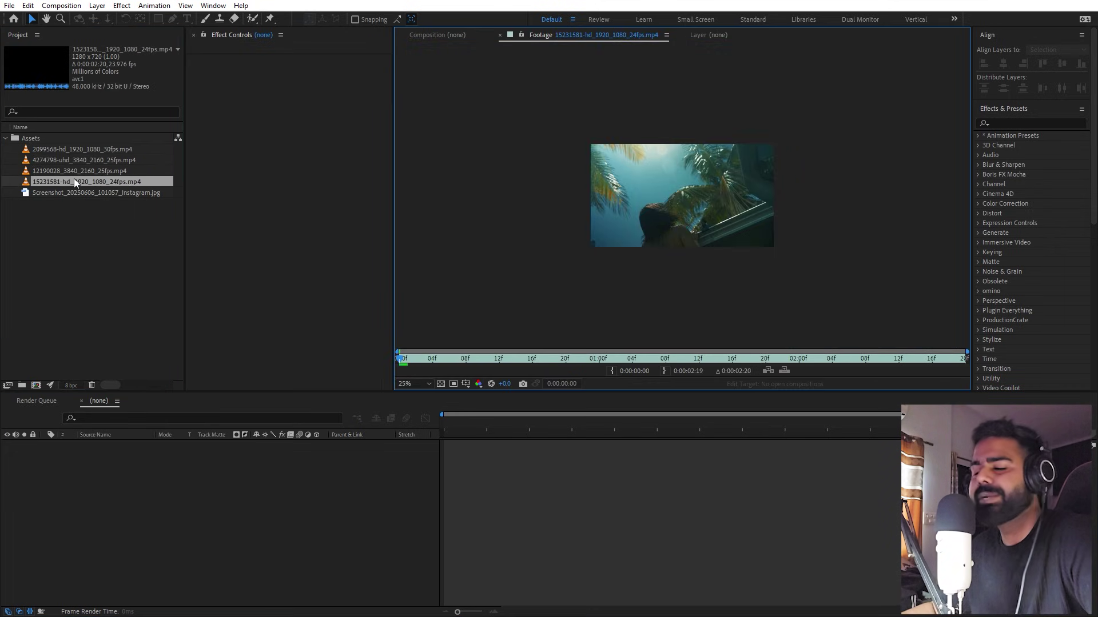
scroll(725, 188, up, 2)
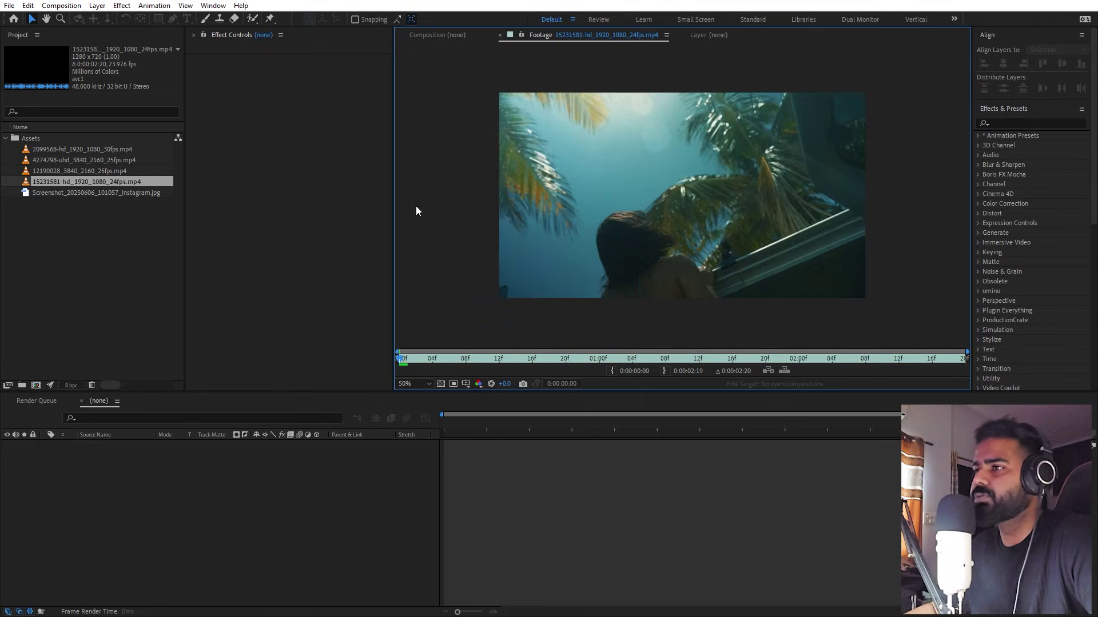
- Open the Instagram screenshot from the Assets folder and examine it from the profile header down to the bottom icons
click(105, 245)
double_click(69, 196)
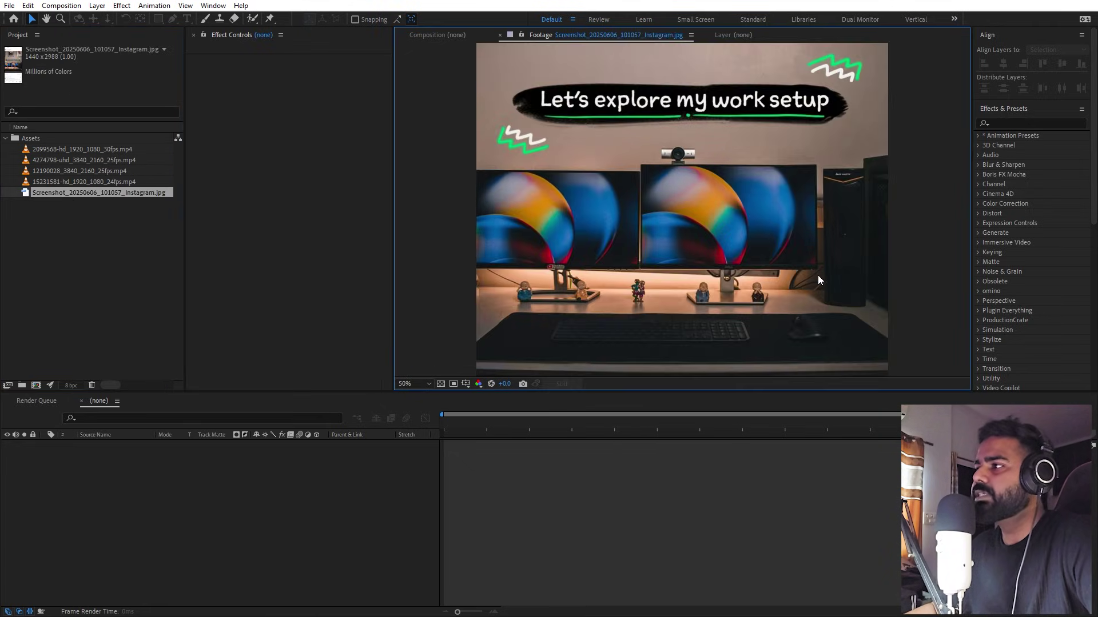
scroll(817, 276, down, 4)
scroll(740, 261, up, 2)
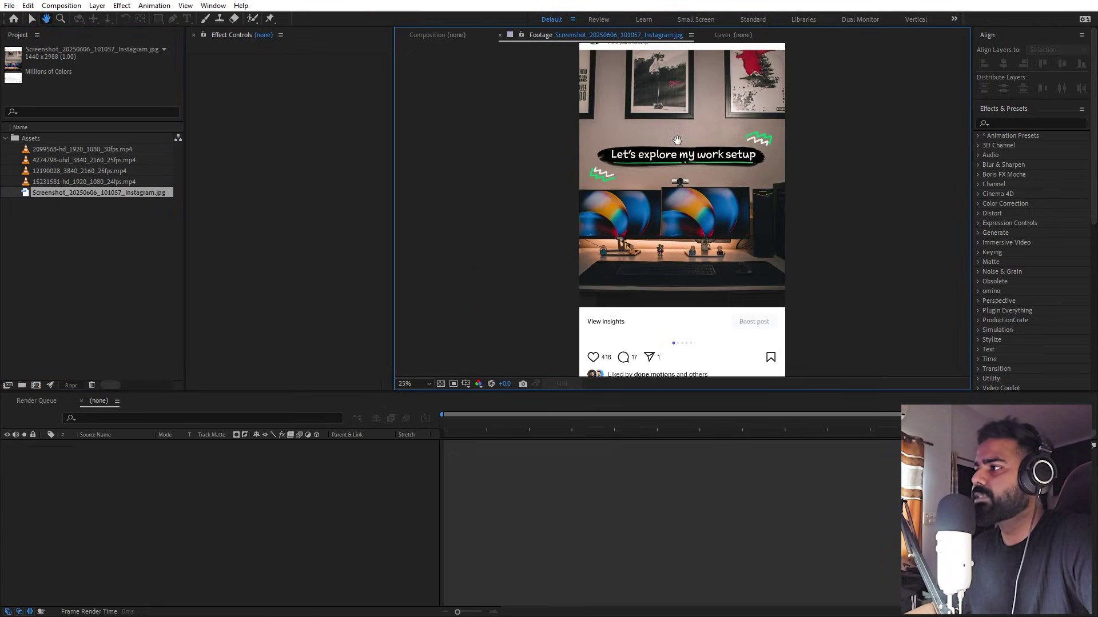
drag(677, 141, 659, 289)
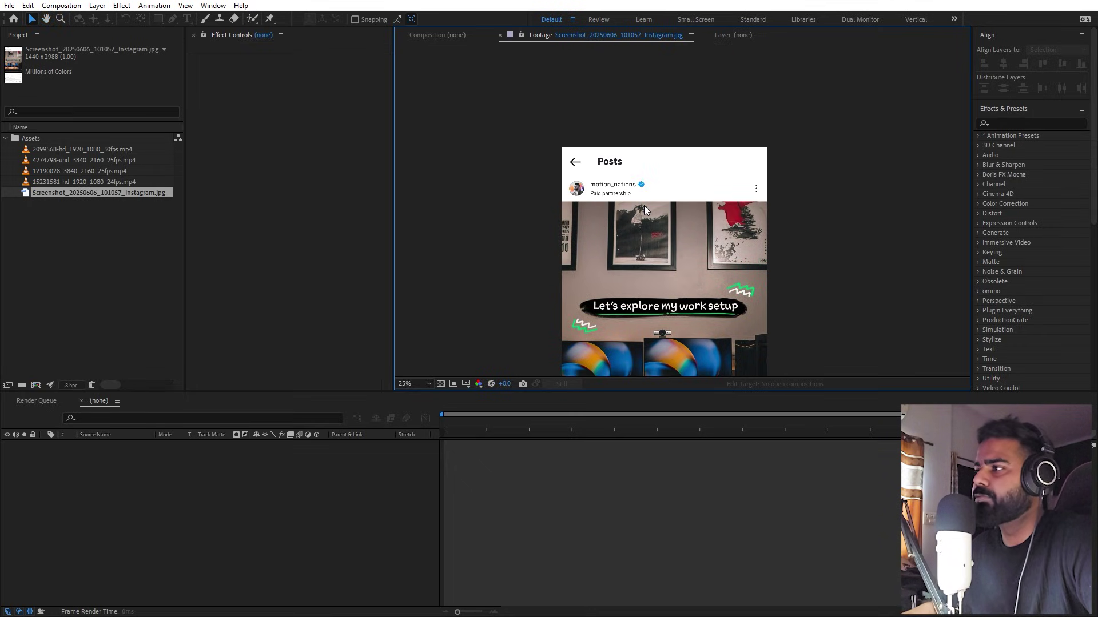
key(period)
scroll(640, 237, down, 10)
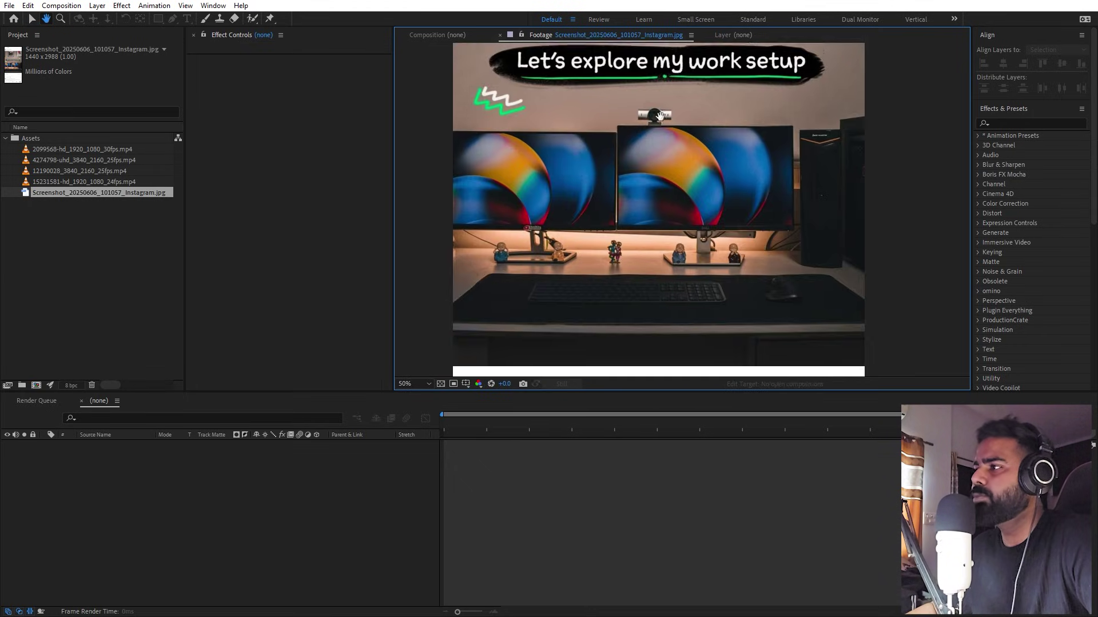
key(v)
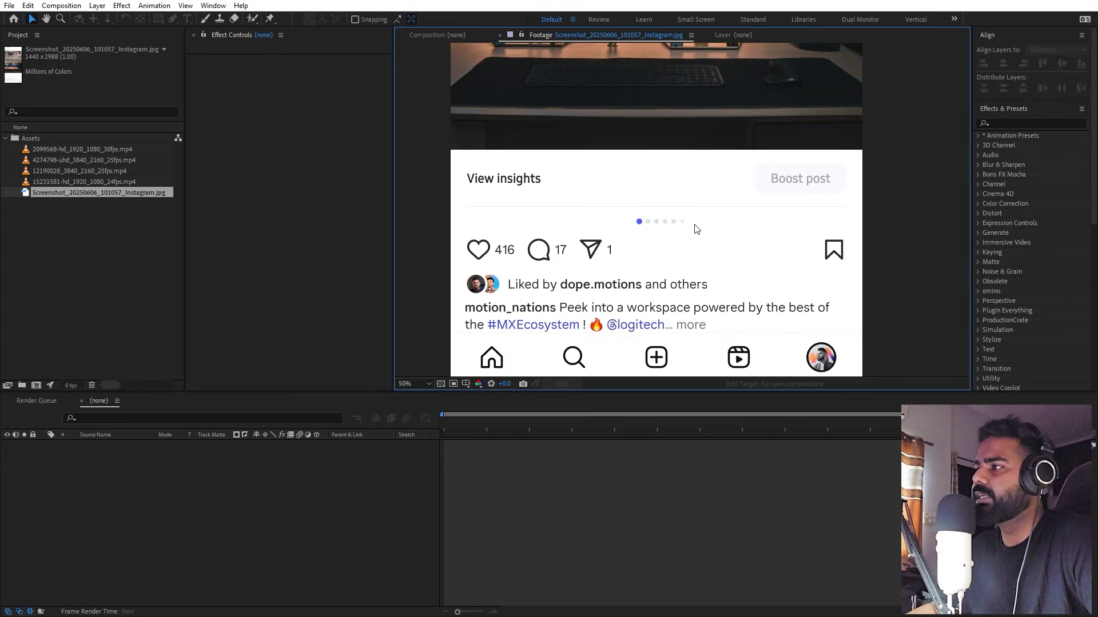
scroll(681, 236, down, 4)
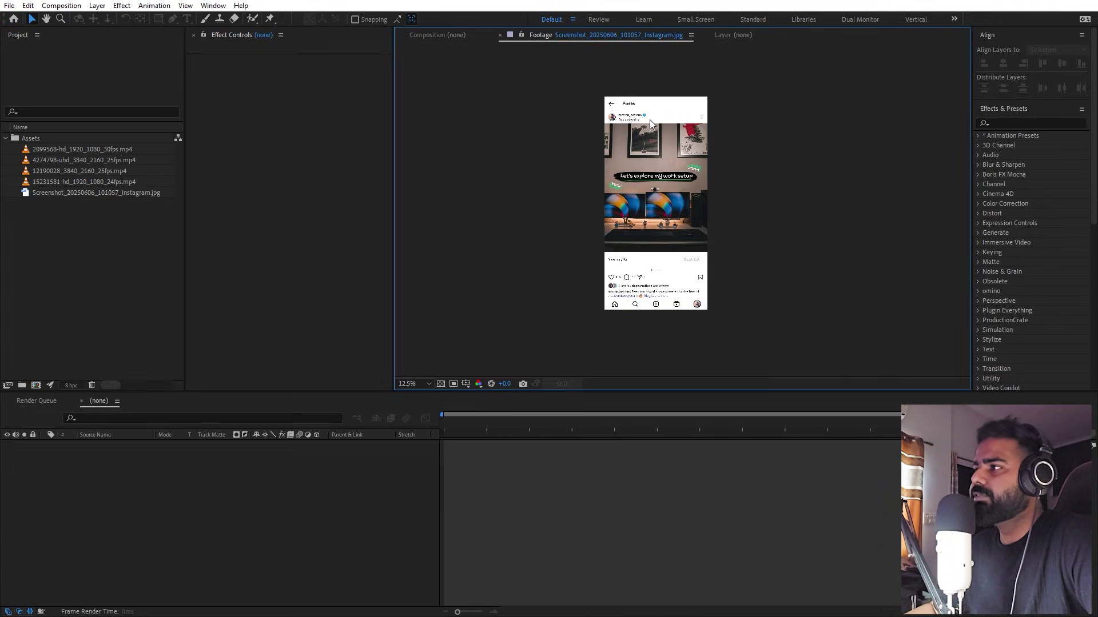
- Create a new composition named Main, 1920 px wide and 1080 px high
click(187, 466)
click(61, 6)
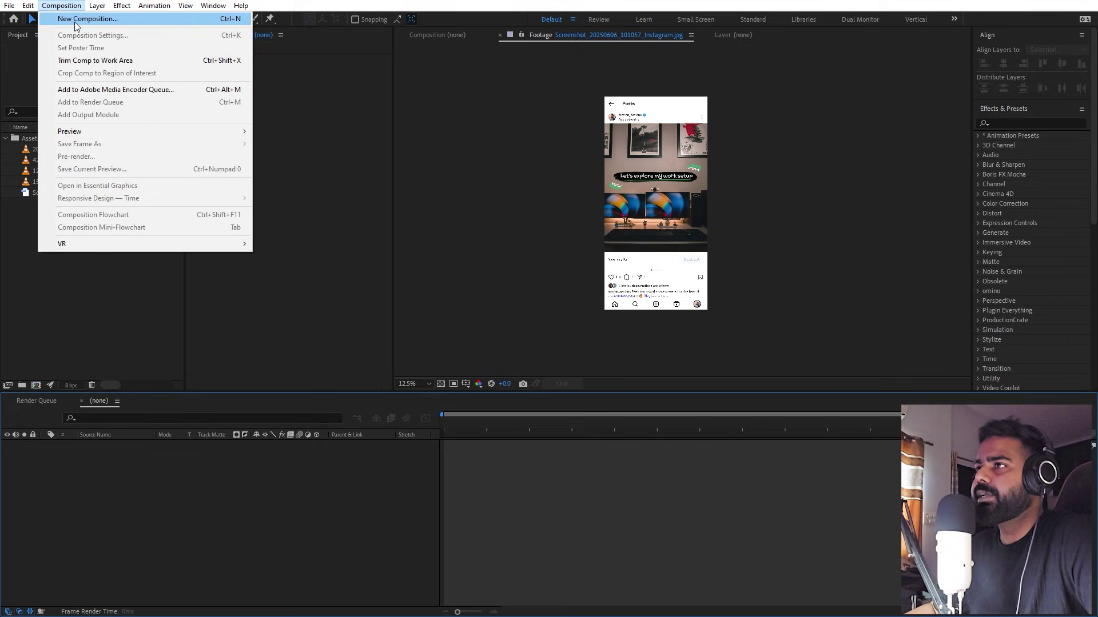
click(75, 20)
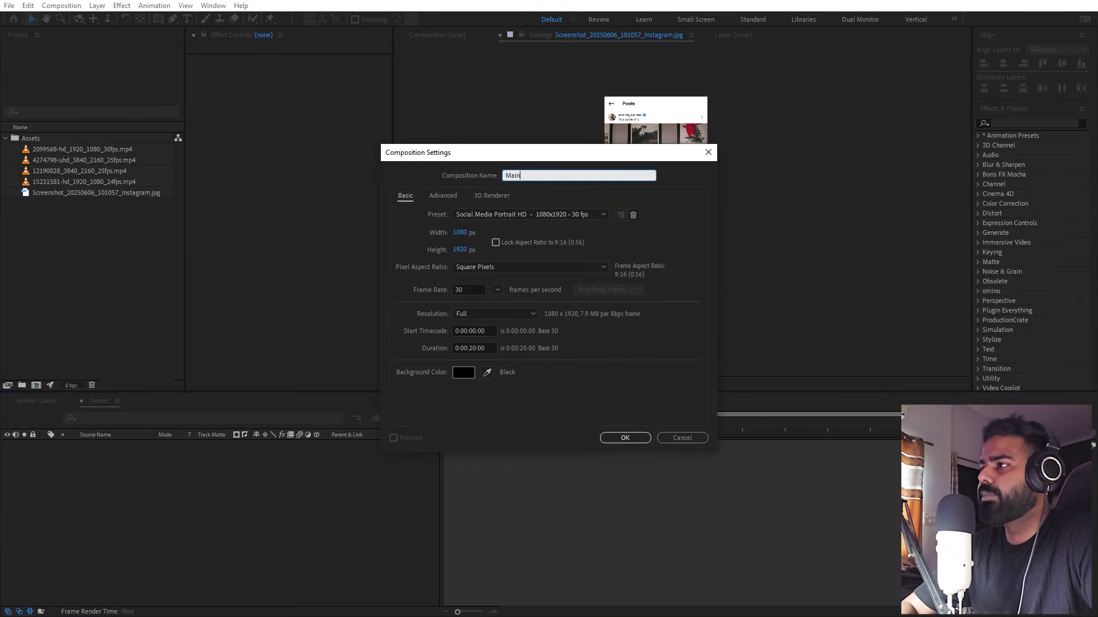
text(Main)
key(Tab)
key(Tab)
text(1920)
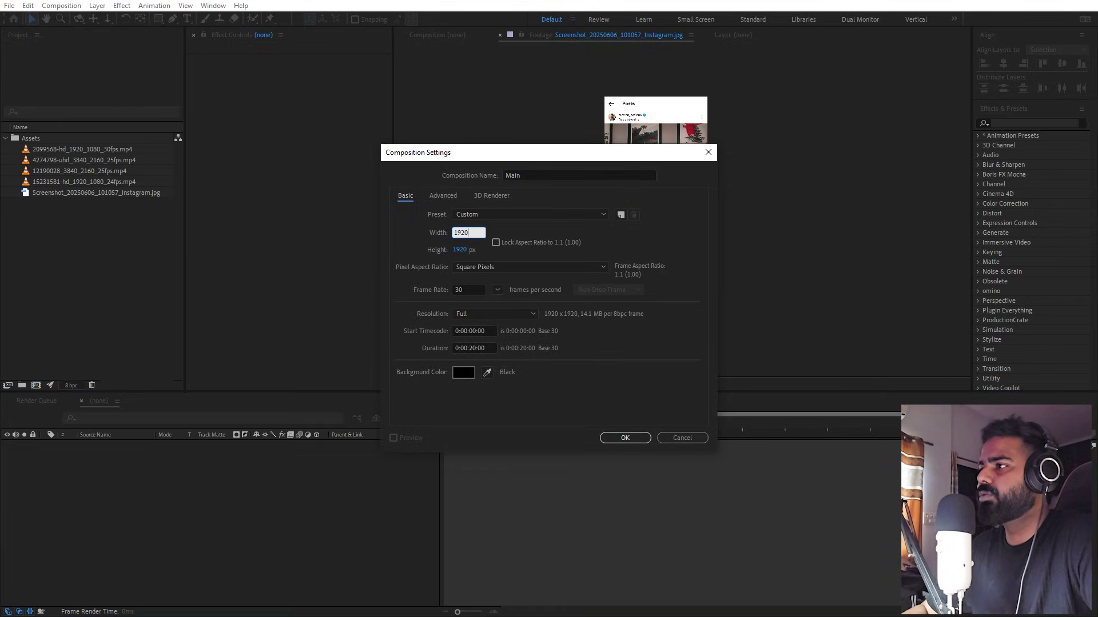
key(Tab)
text(1080)
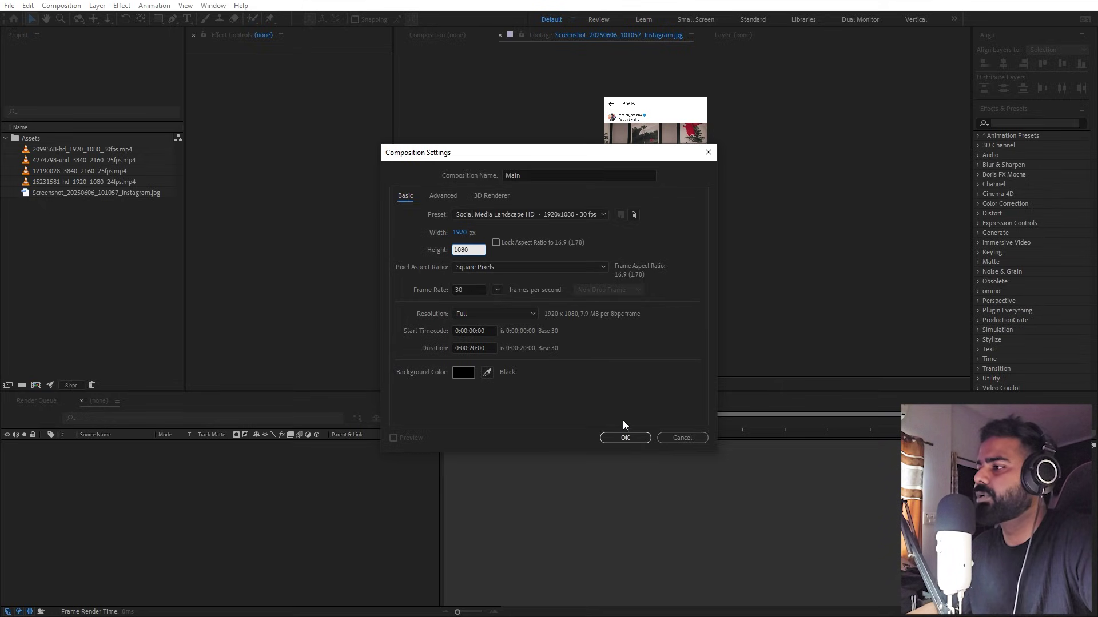
click(625, 437)
- Create a second composition named UI, 1080 px wide and 1920 px high
click(61, 5)
click(74, 17)
text(UI)
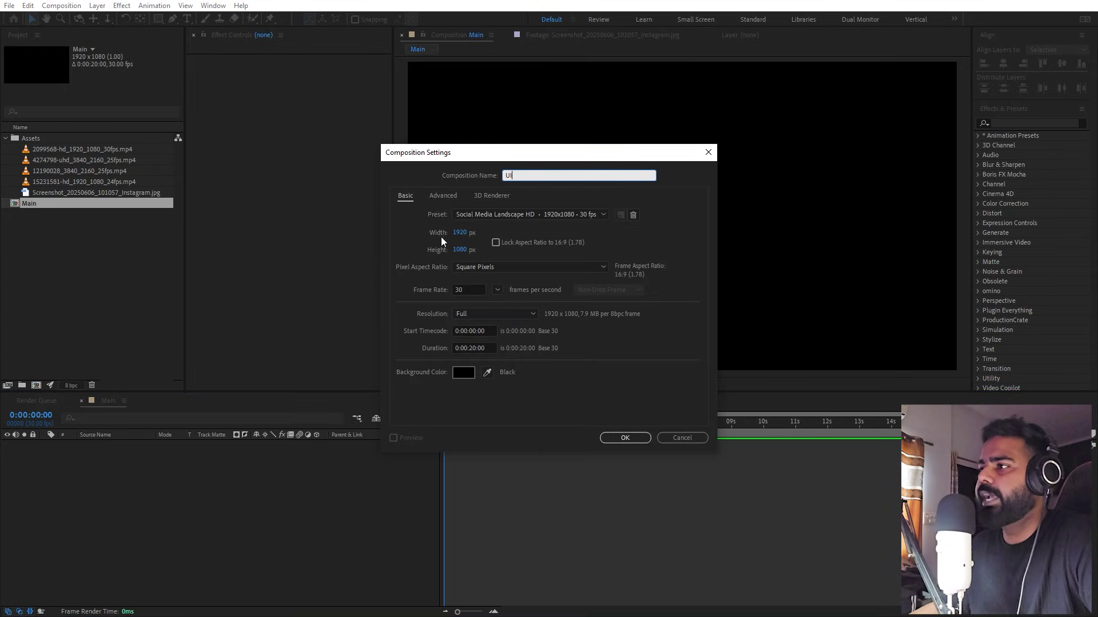
click(459, 233)
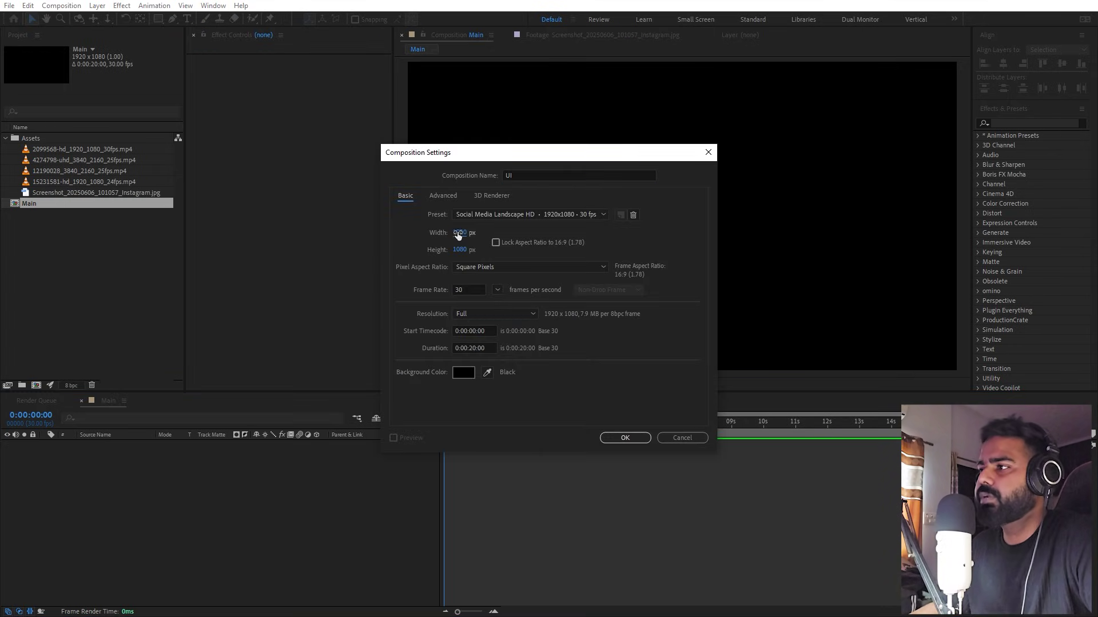
text(1080)
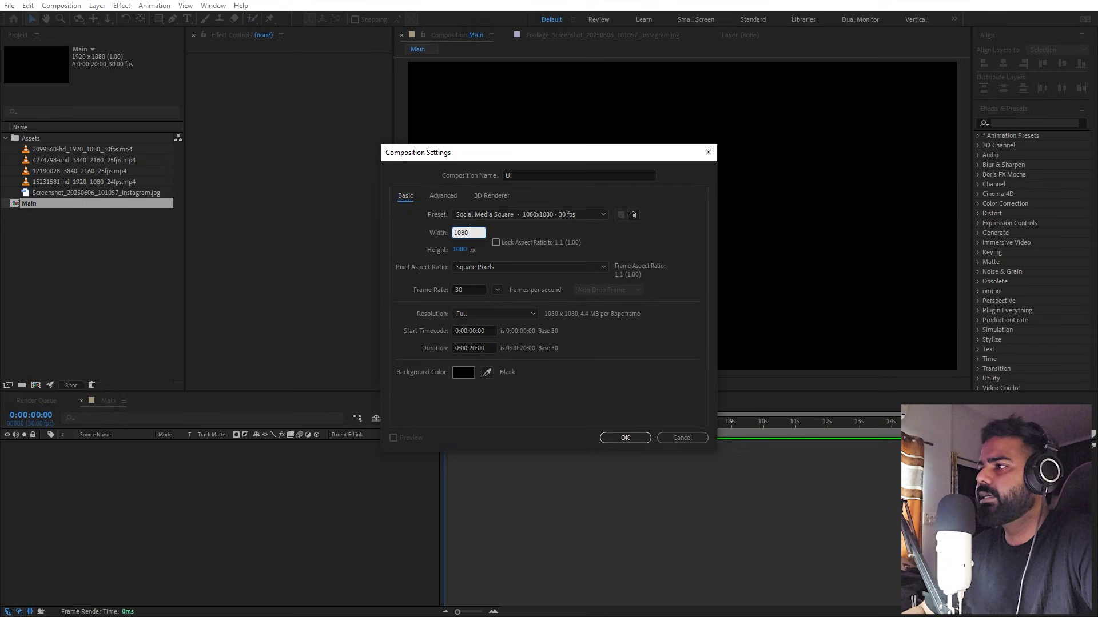
key(Tab)
text(1920)
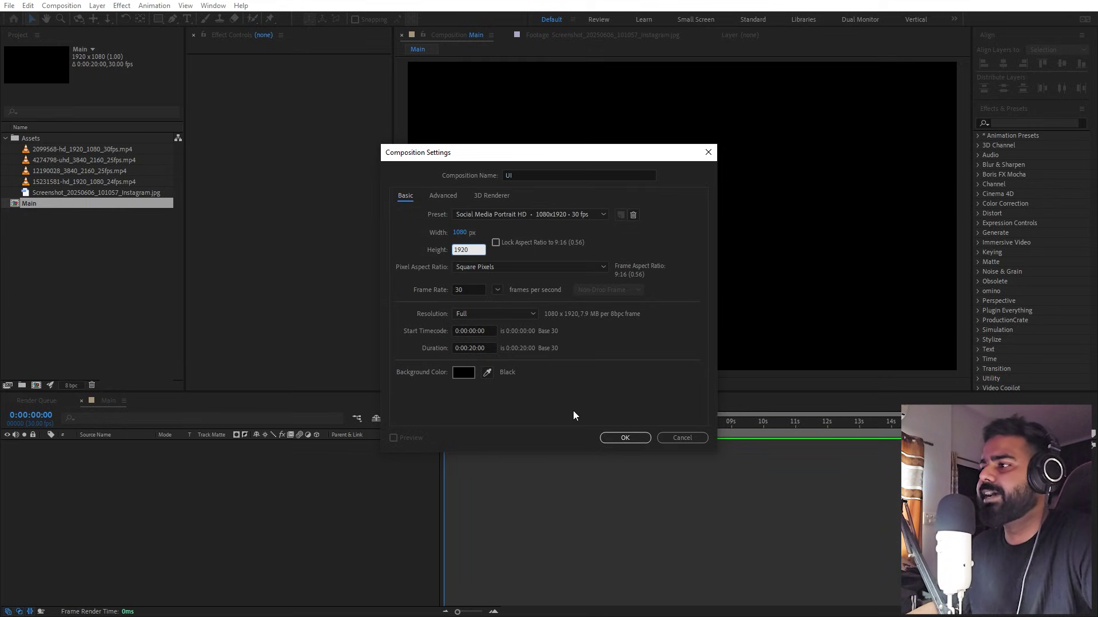
click(628, 437)
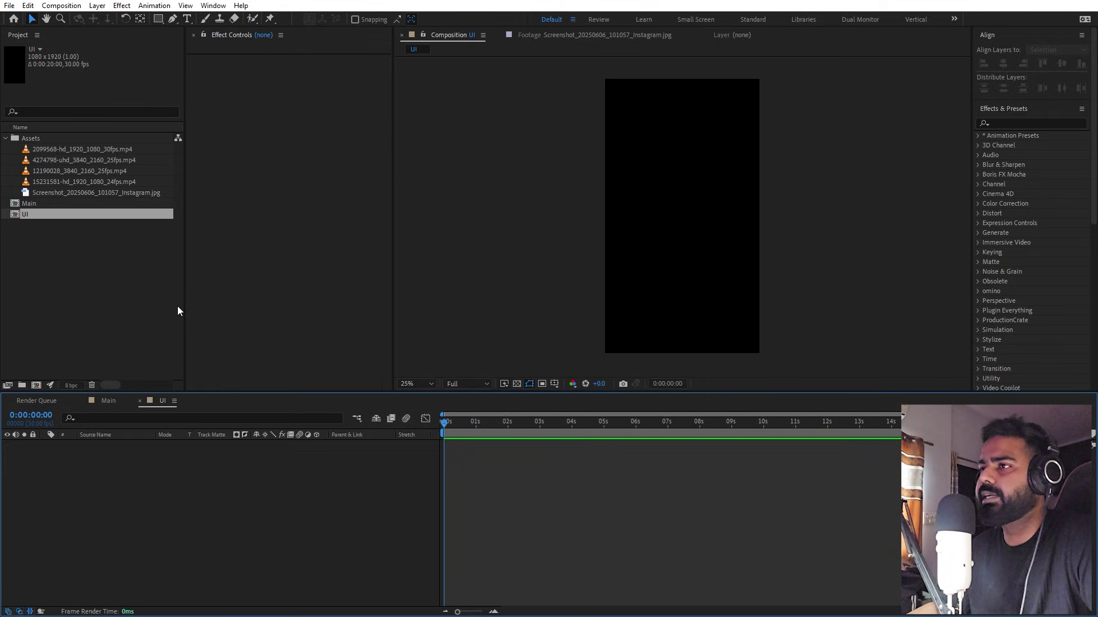
- Add the Instagram screenshot to the UI composition and scale it to 75.1% so it fits the frame width
click(65, 219)
drag(64, 193, 117, 519)
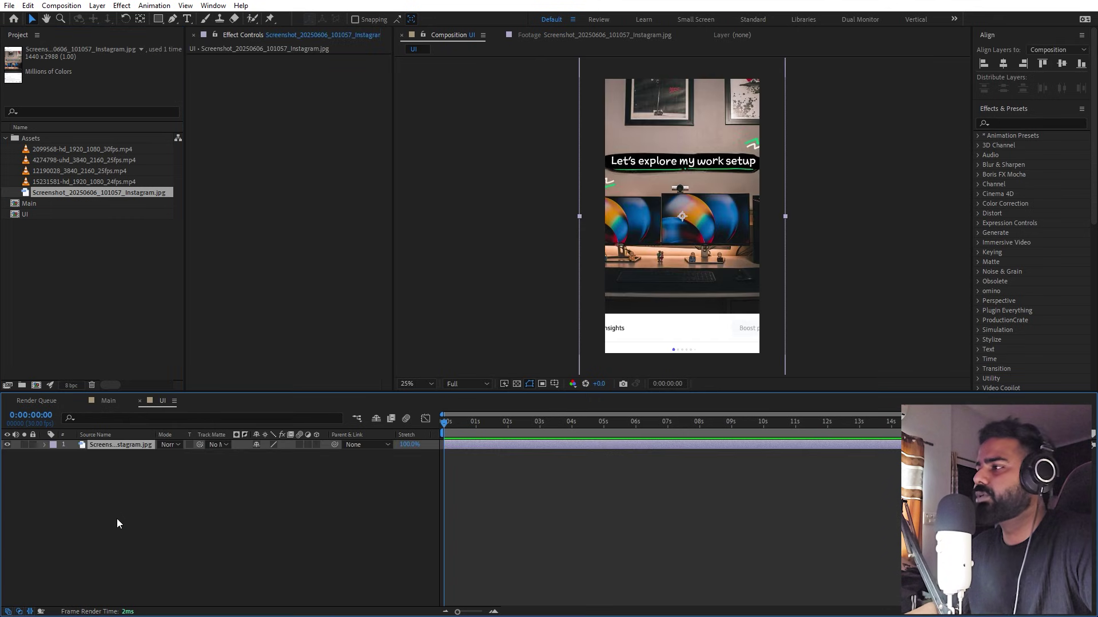
key(s)
drag(263, 458, 149, 483)
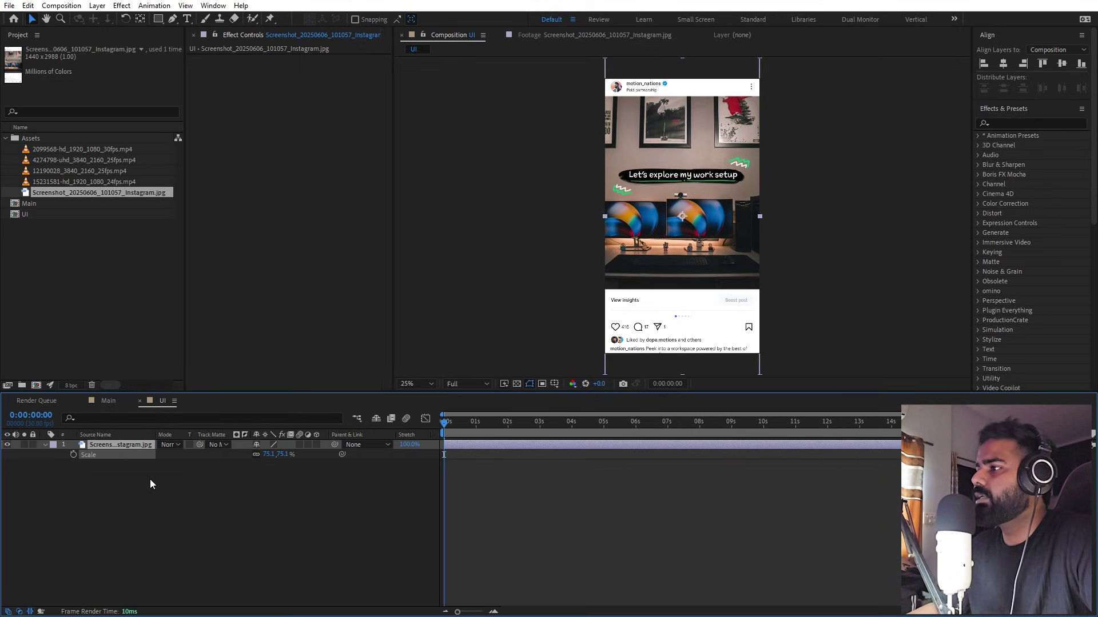
- Draw a rectangular mask on the screenshot layer that keeps only the profile header and the post photo
click(783, 326)
scroll(582, 232, up, 2)
drag(582, 232, 581, 273)
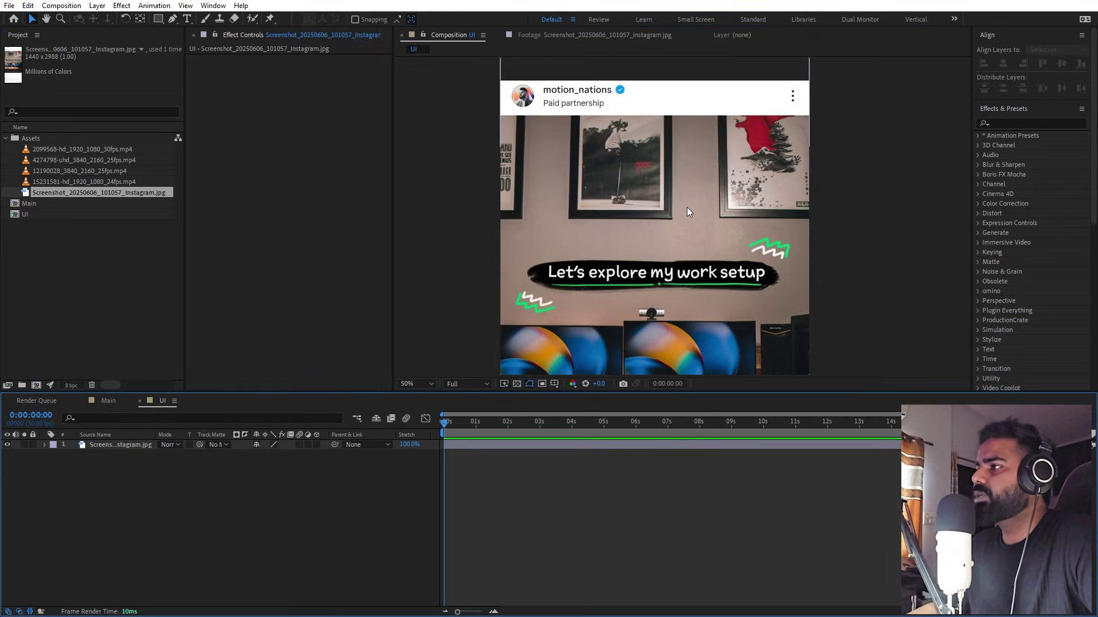
click(416, 384)
click(430, 397)
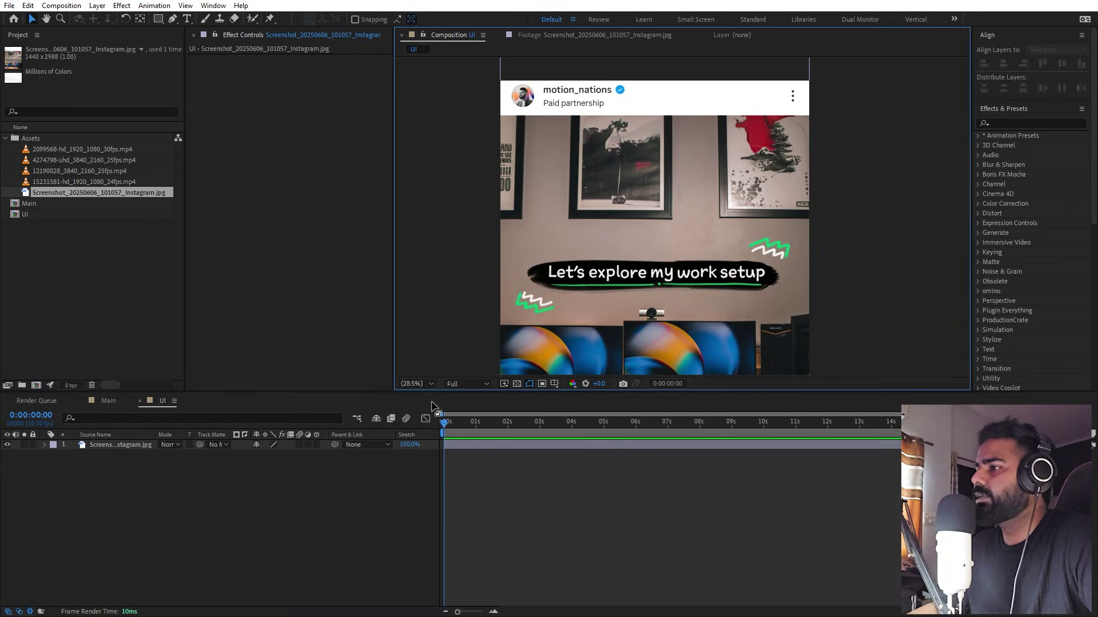
click(158, 20)
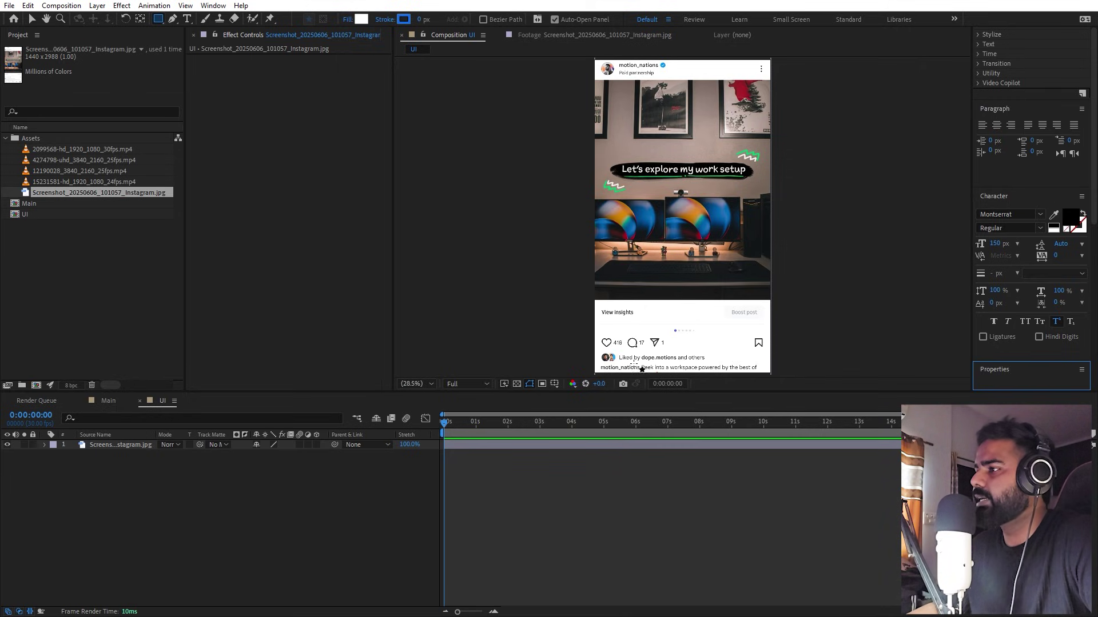
click(113, 446)
scroll(544, 166, down, 1)
drag(531, 108, 719, 324)
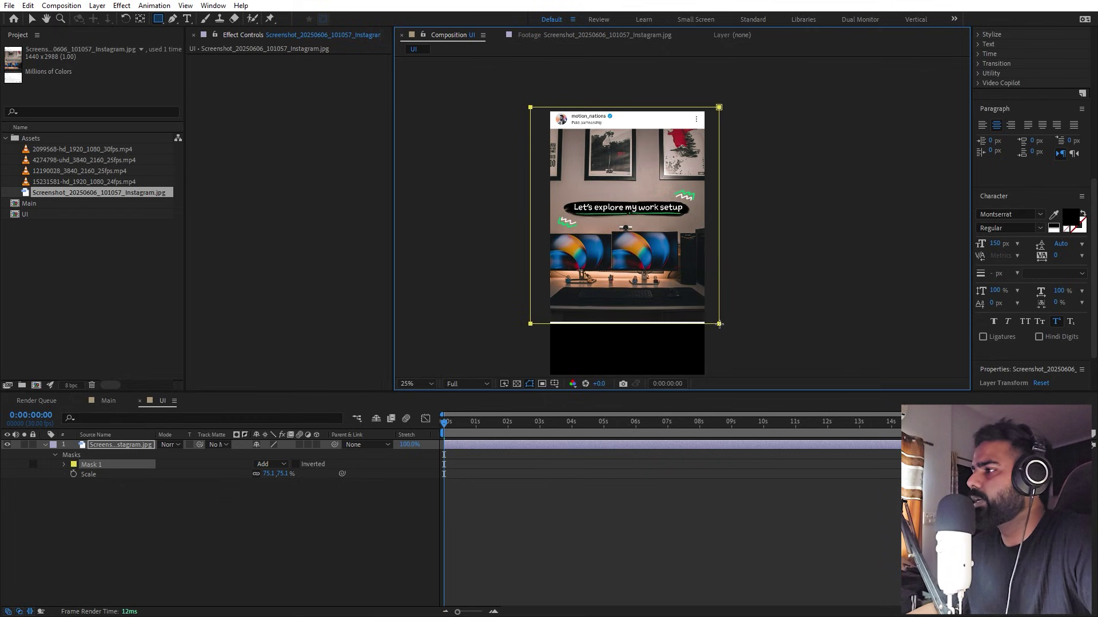
- Duplicate the masked screenshot layer and reshape the copy's mask to cover the area from View insights to the Liked by line
click(141, 444)
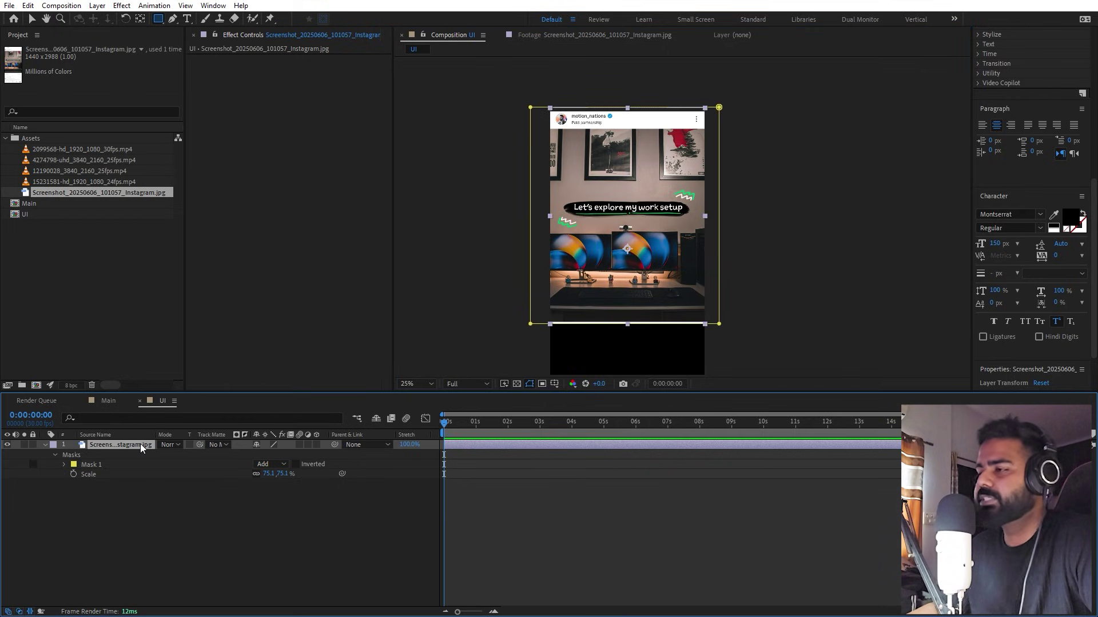
key(ctrl+d)
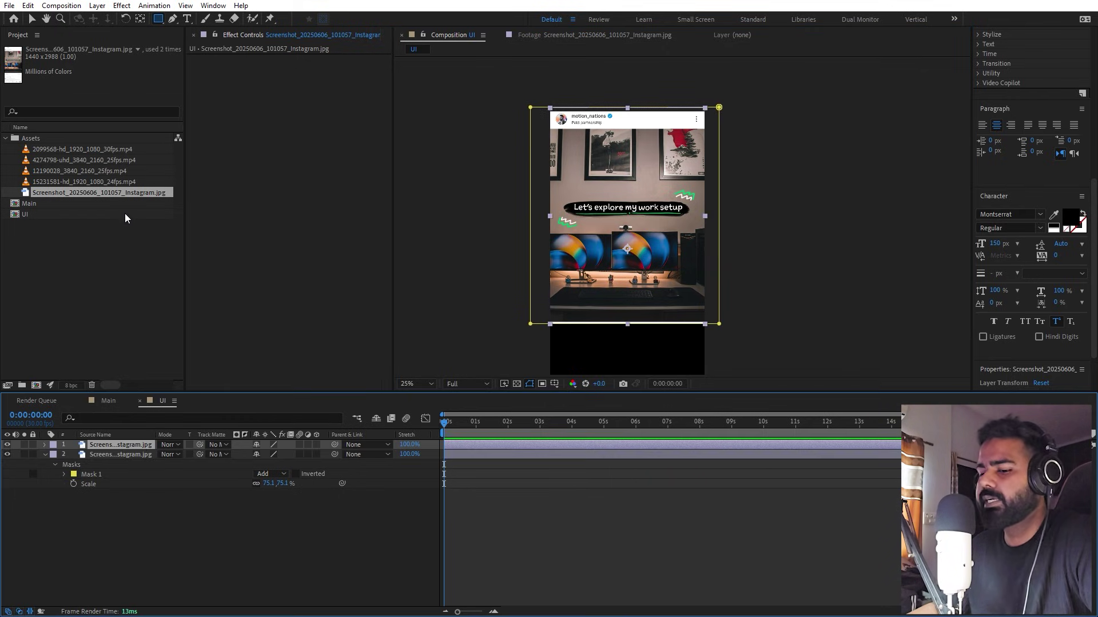
click(160, 20)
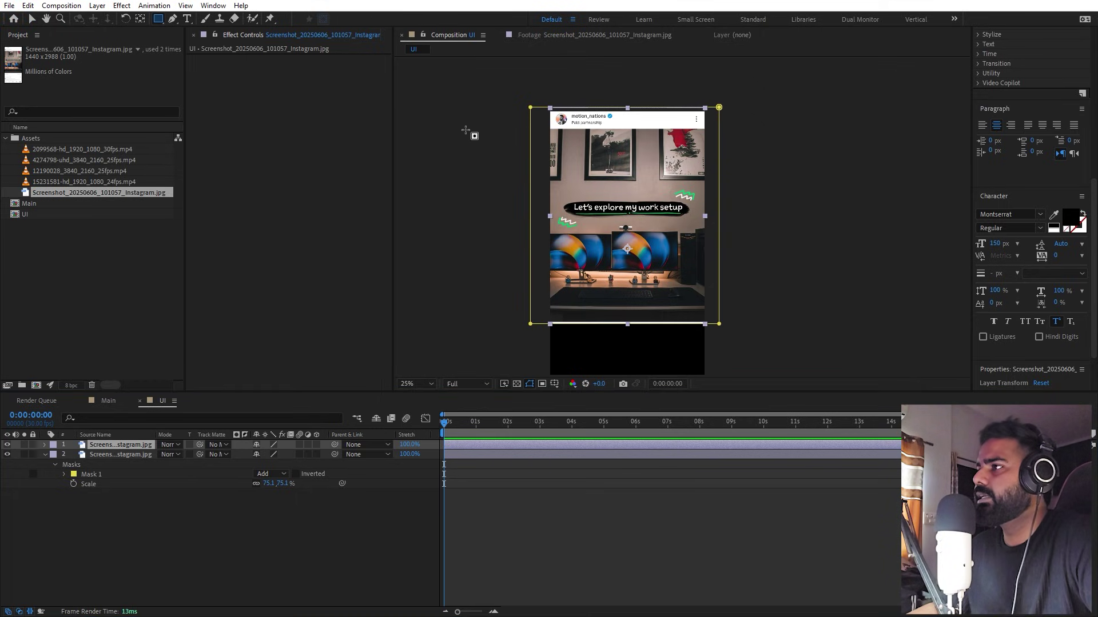
click(531, 108)
drag(719, 107, 711, 348)
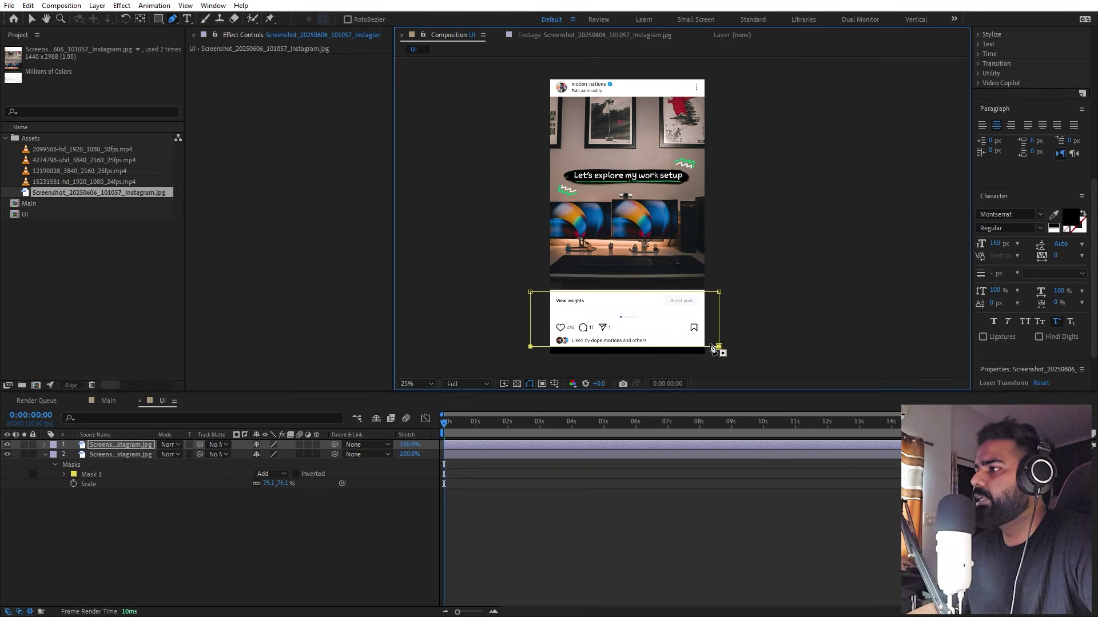
- Lower the upper edge of the copy's mask to cut off View insights, keeping the reaction icons and Liked by line
click(553, 481)
click(547, 447)
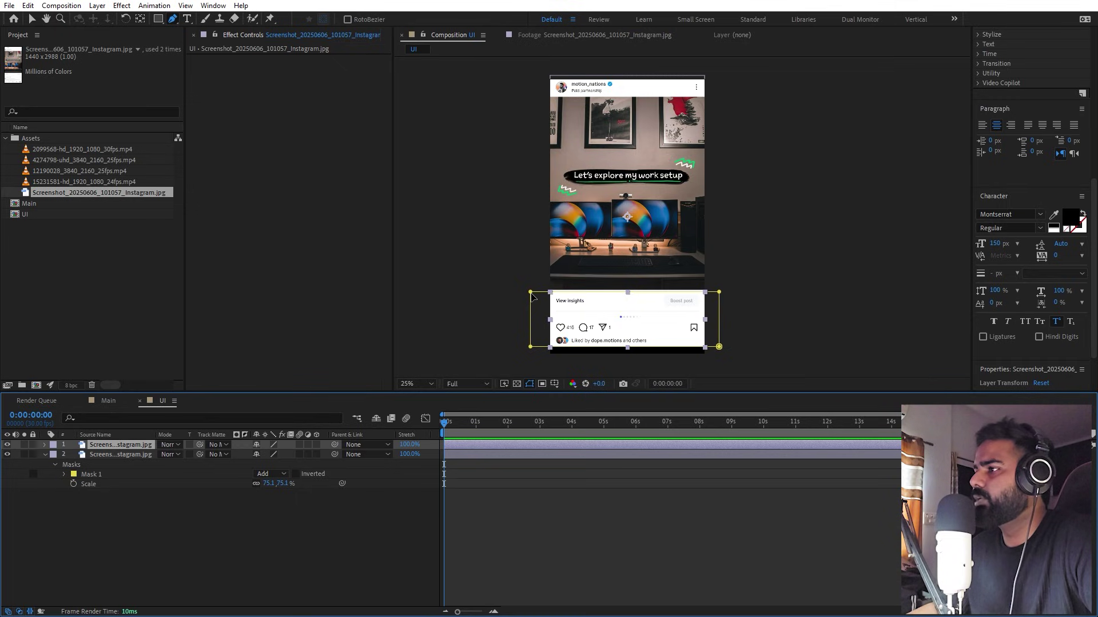
drag(720, 294, 721, 325)
key(period)
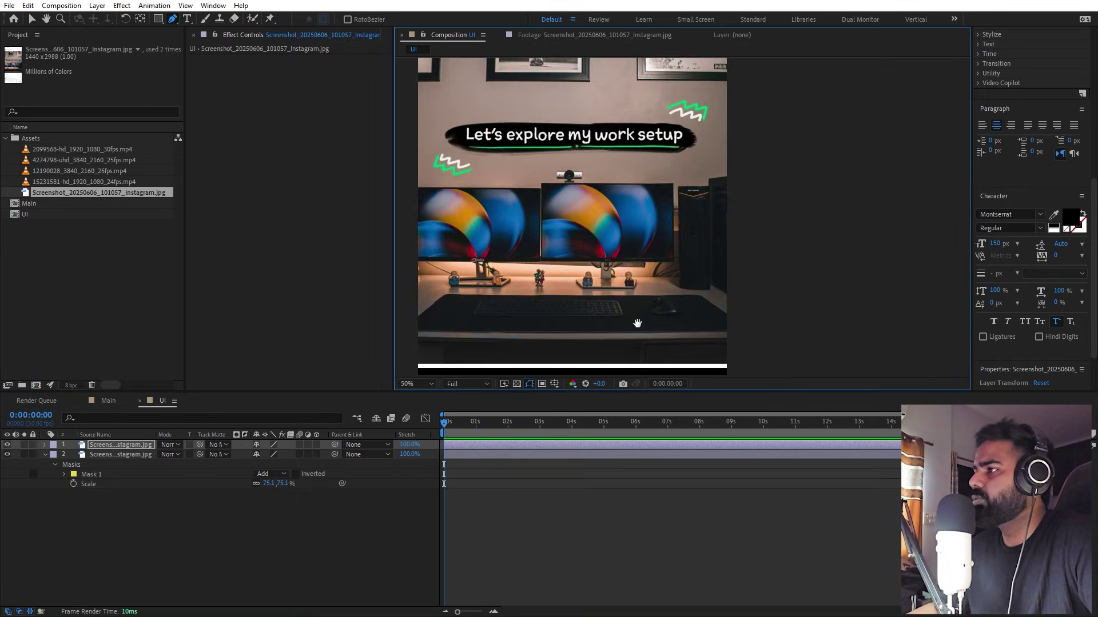
scroll(654, 252, down, 5)
click(164, 480)
click(110, 447)
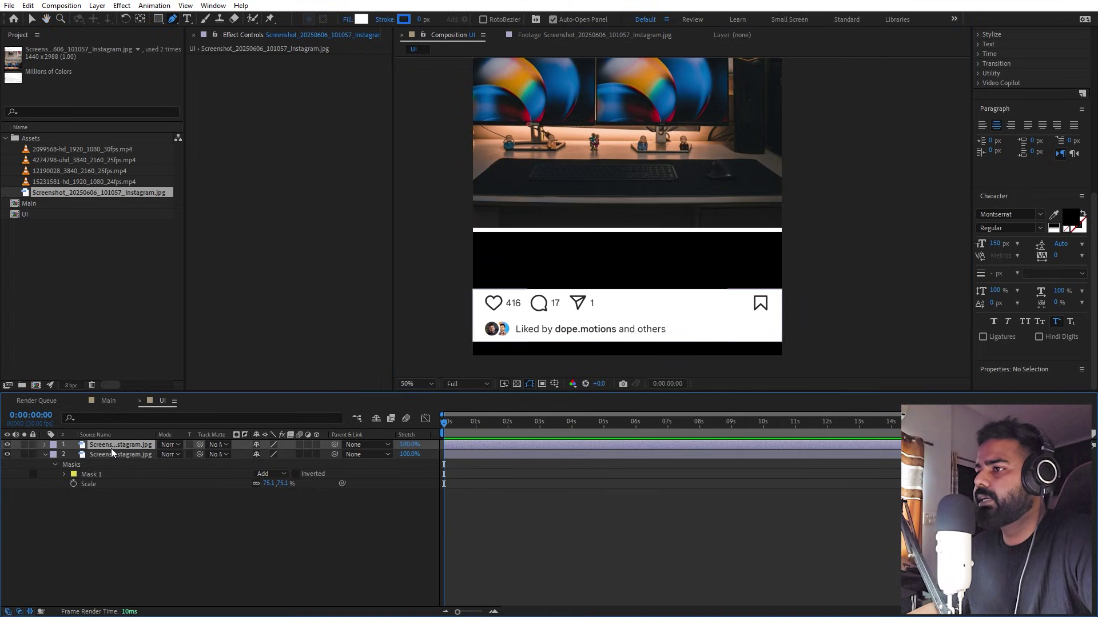
- Move the header and photo layer down and the reaction icons layer up to nearly close the gap between them
key(comma)
key(comma)
key(comma)
key(comma)
click(410, 383)
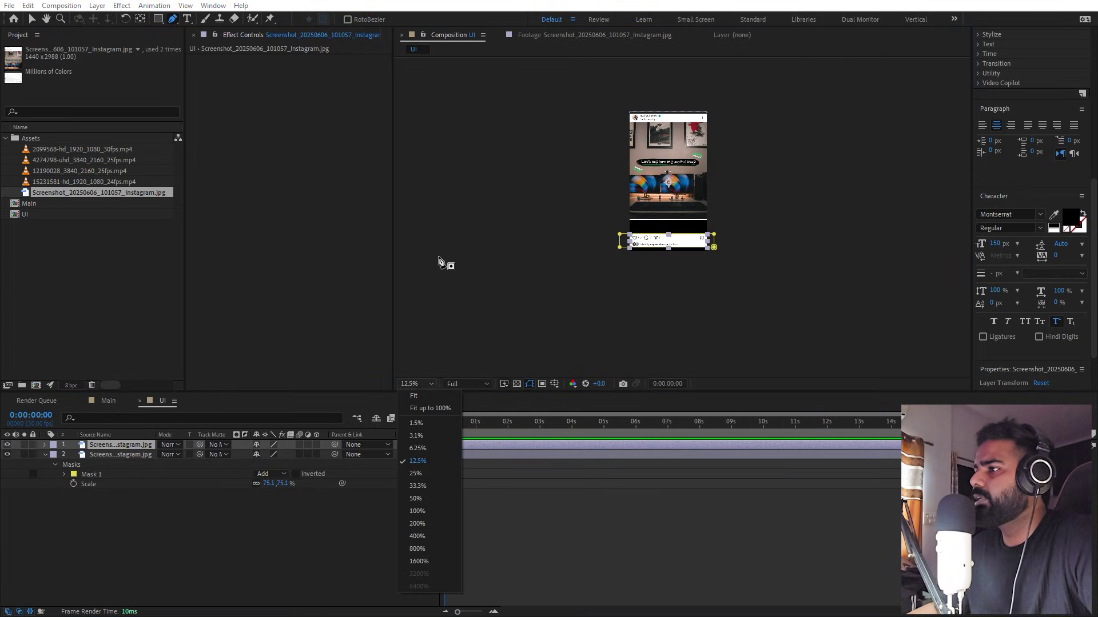
click(416, 394)
key(v)
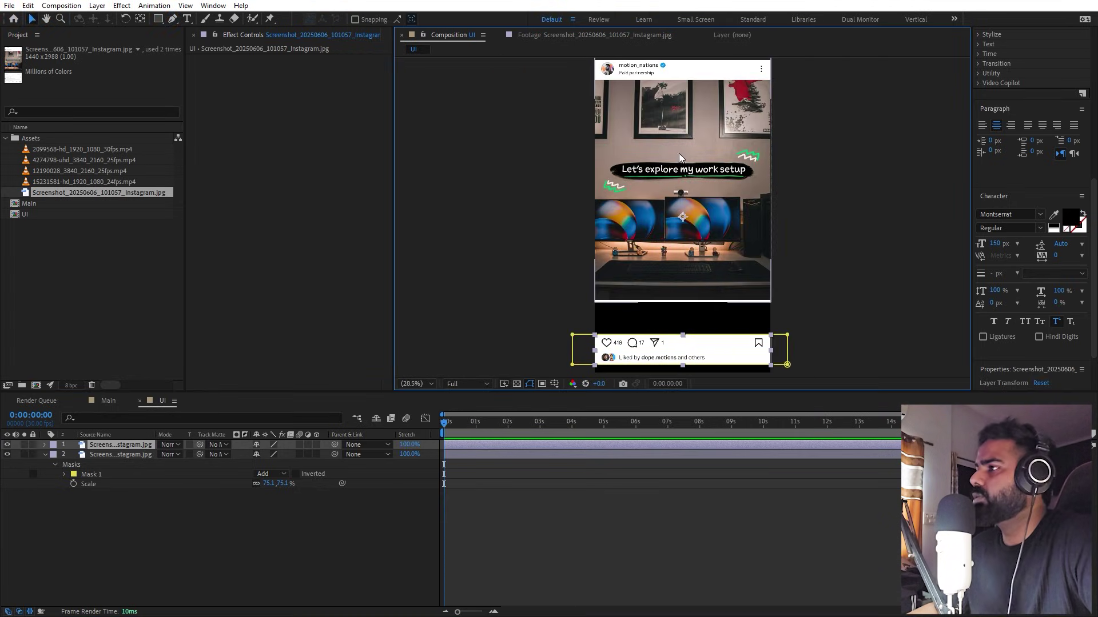
click(678, 153)
drag(678, 154, 677, 167)
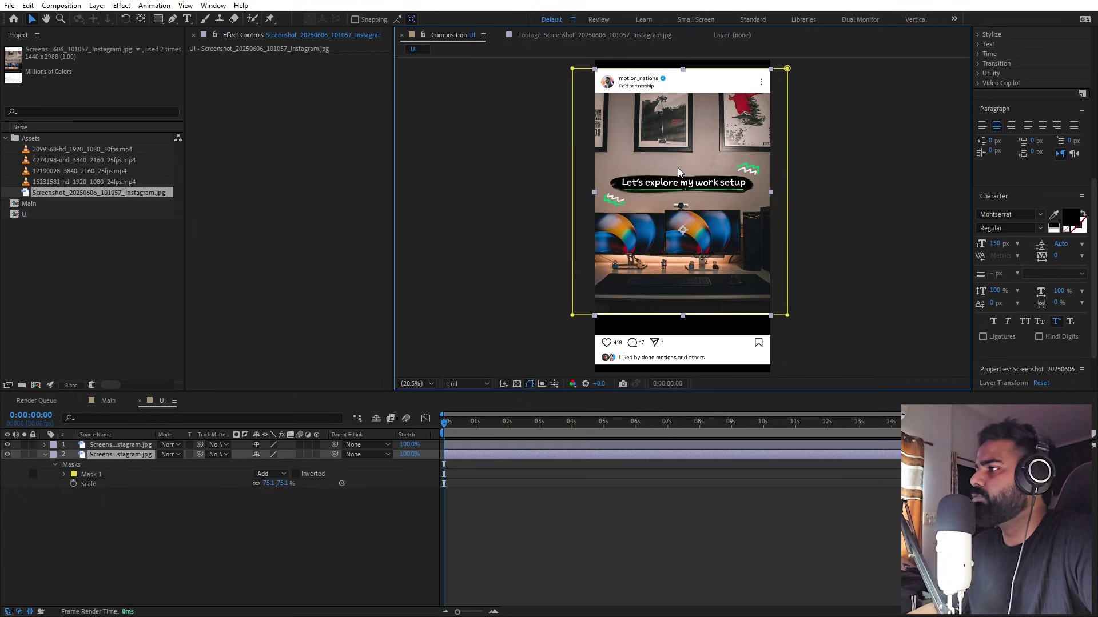
drag(704, 355, 706, 344)
drag(700, 251, 699, 254)
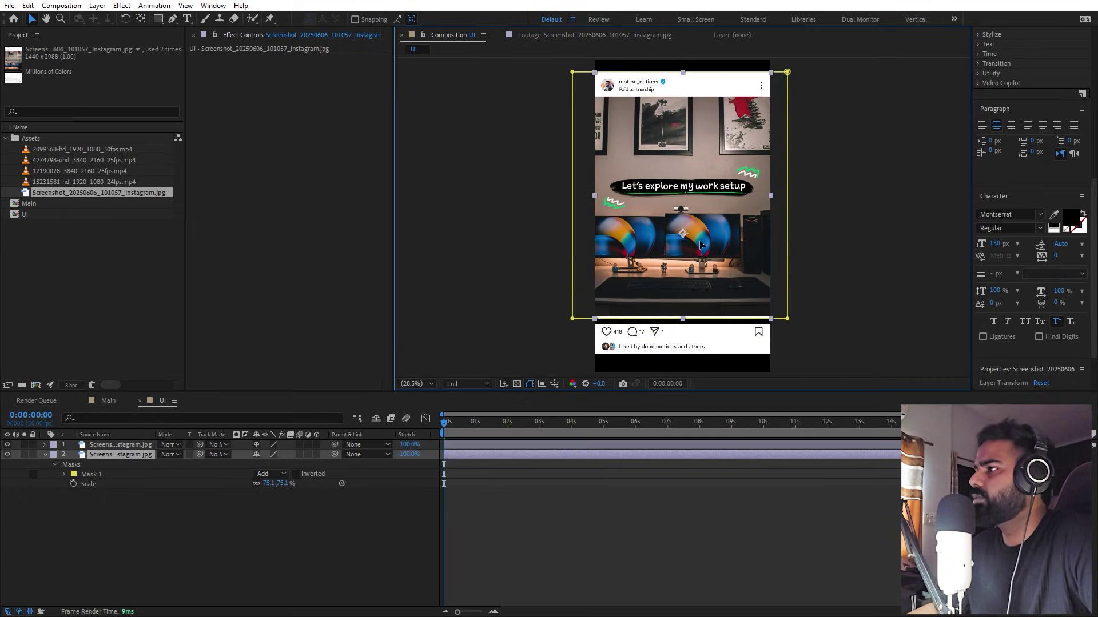
- Create a white solid at composition size in the UI composition, sampling its color from the reaction bar's background
click(711, 540)
scroll(760, 285, down, 2)
click(708, 292)
click(640, 513)
right_click(230, 548)
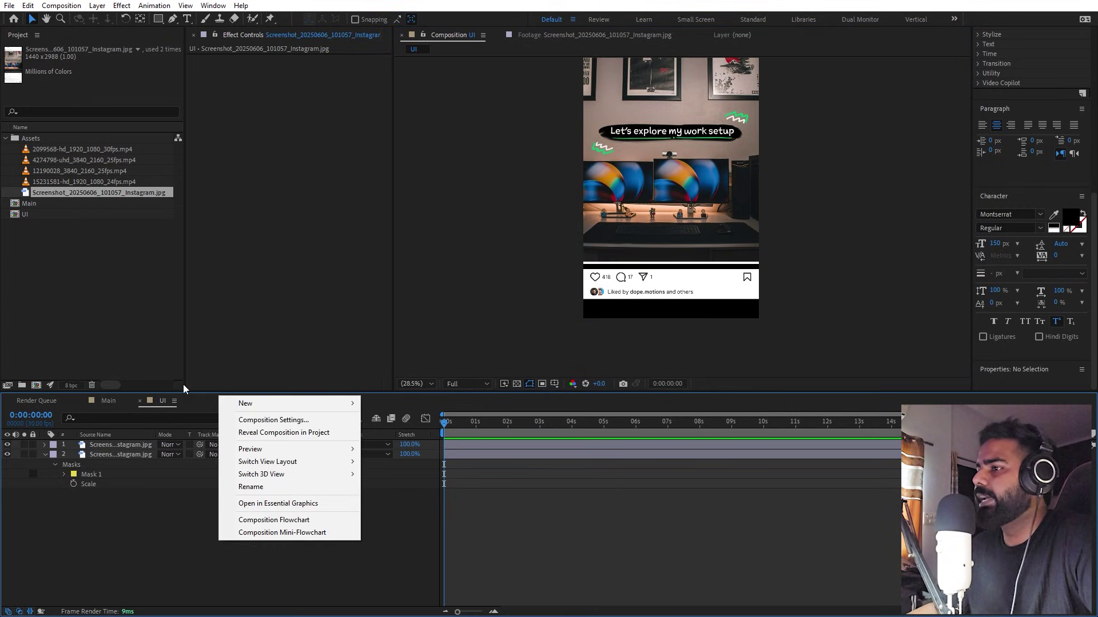
mouse_move(264, 404)
click(390, 437)
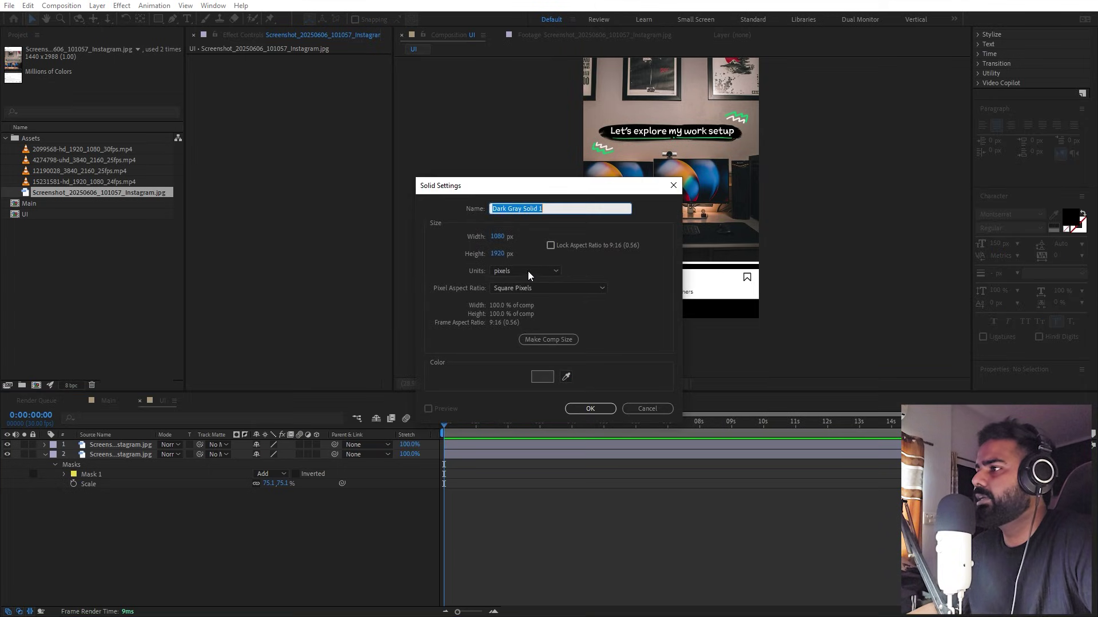
click(567, 377)
click(722, 282)
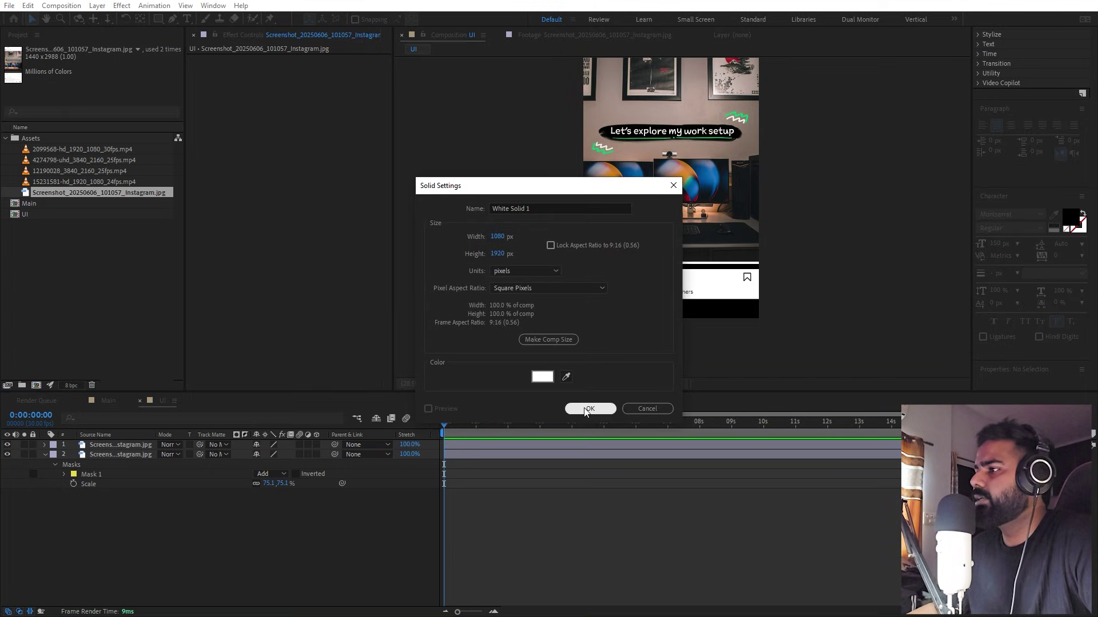
click(590, 408)
- Move the white solid beneath both screenshot layers so it fills the background of the post
drag(131, 445, 143, 499)
click(184, 530)
scroll(657, 264, down, 1)
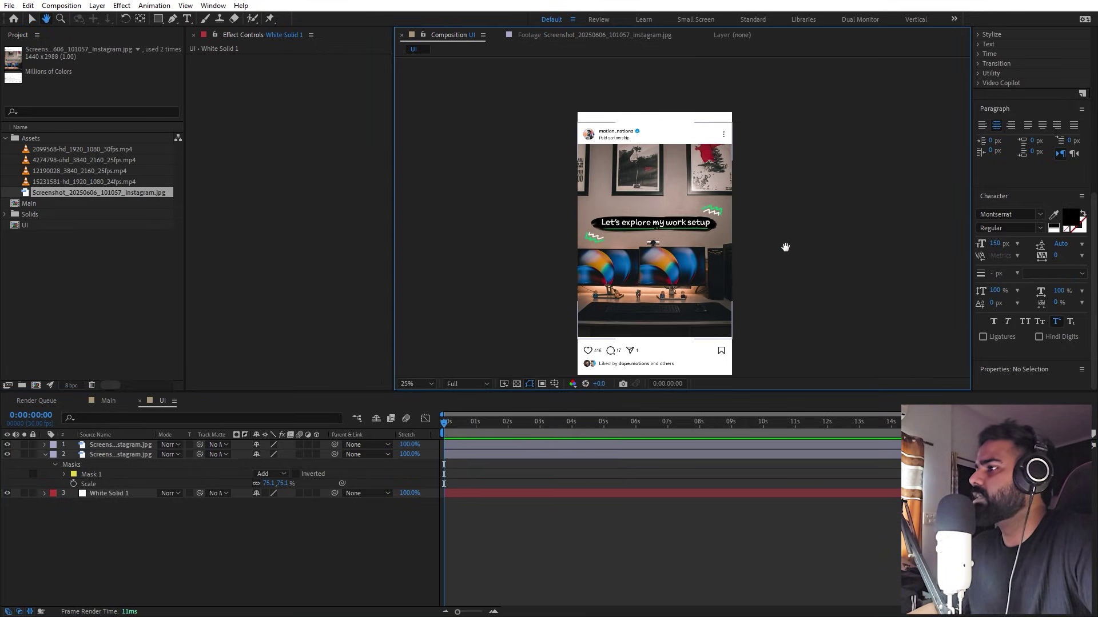
key(shift+slash)
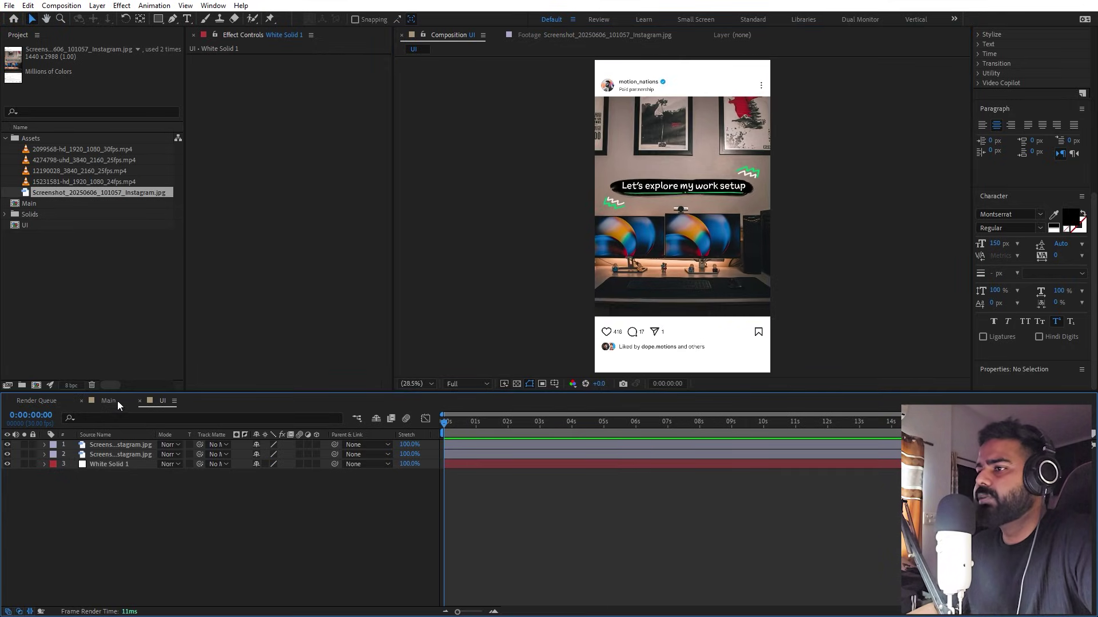
- Place the UI composition in the Main composition and scale it down to 53.5%
click(114, 401)
click(113, 335)
click(26, 227)
drag(26, 227, 165, 515)
click(140, 447)
key(s)
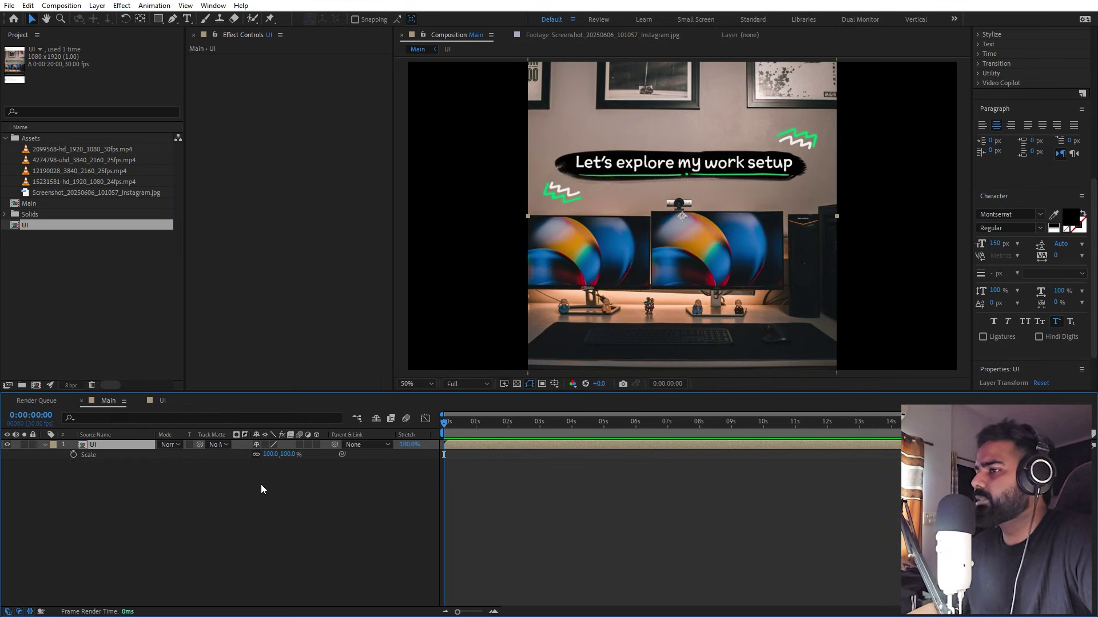
drag(269, 461, 280, 516)
click(280, 516)
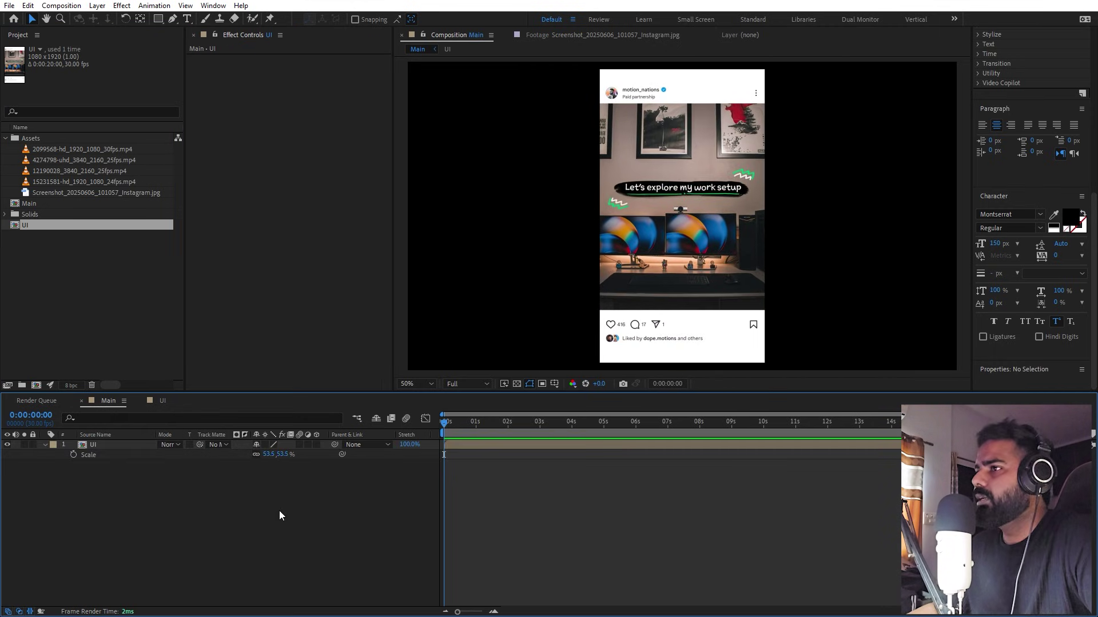
- Create a white 1920 x 1080 solid in the Main composition and place it below the UI layer
right_click(200, 522)
mouse_move(266, 380)
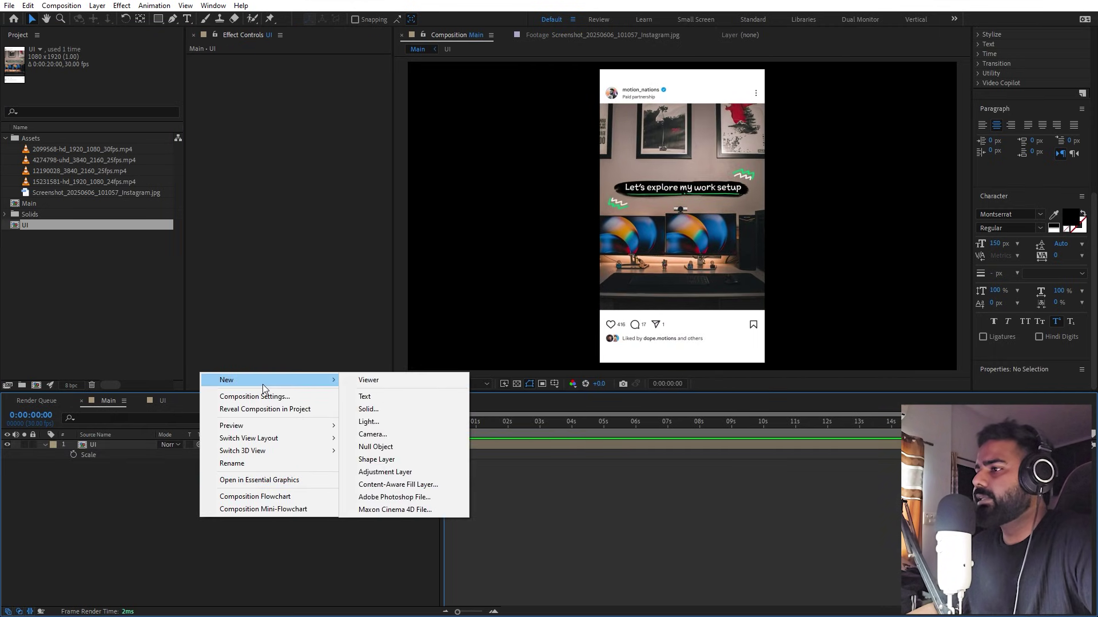
click(375, 410)
click(567, 378)
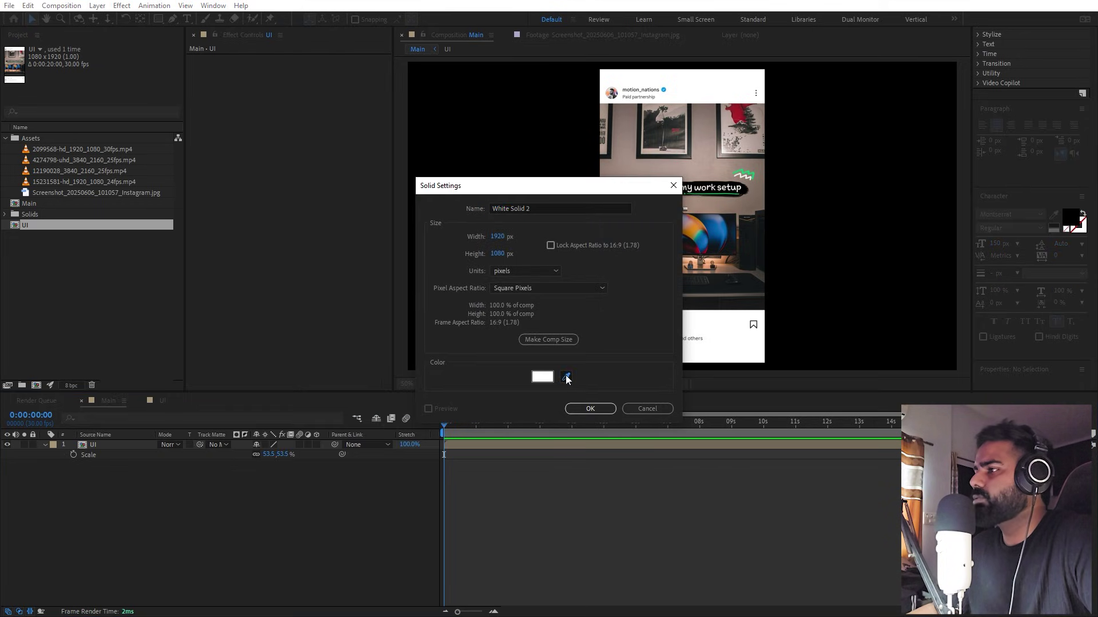
click(590, 409)
drag(122, 444, 128, 498)
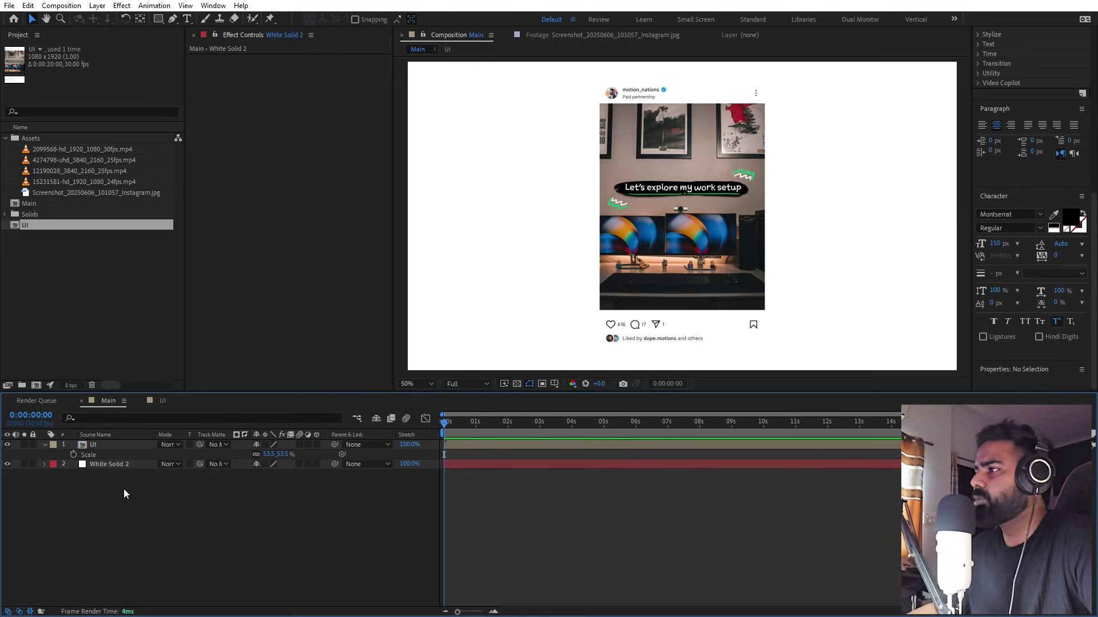
click(44, 444)
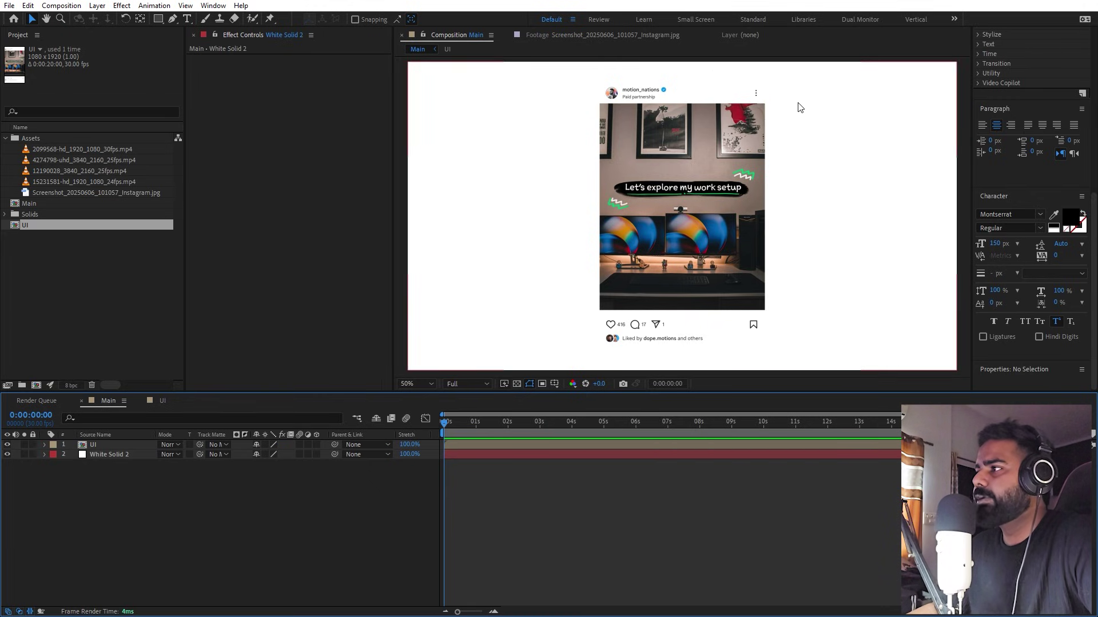
- Create a new composition named Footage, 1920 px wide and 1080 px high
click(62, 5)
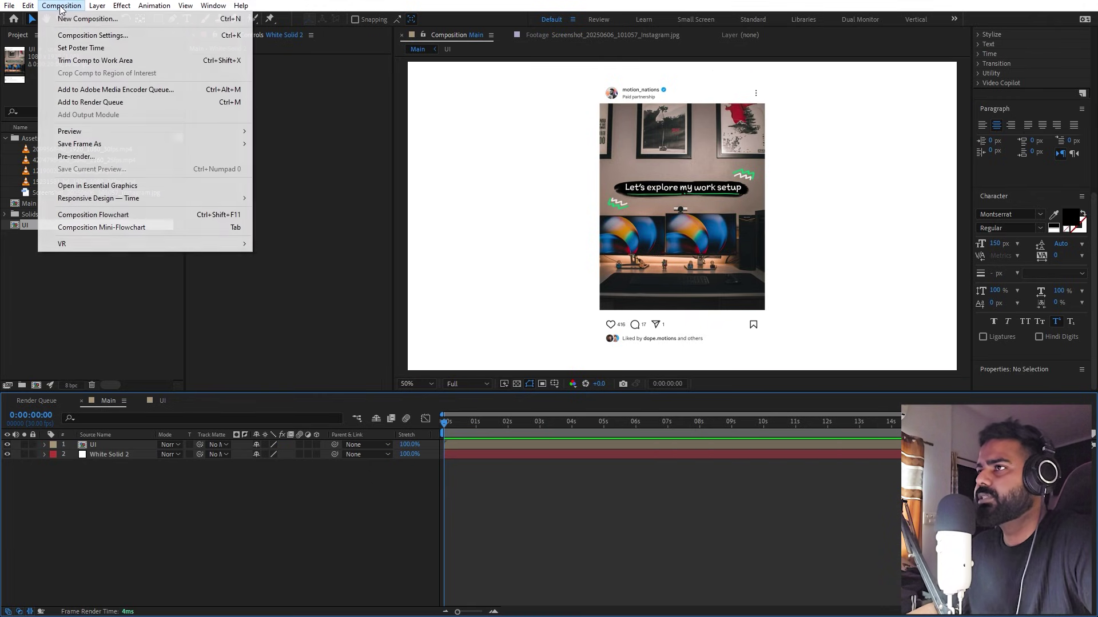
click(79, 19)
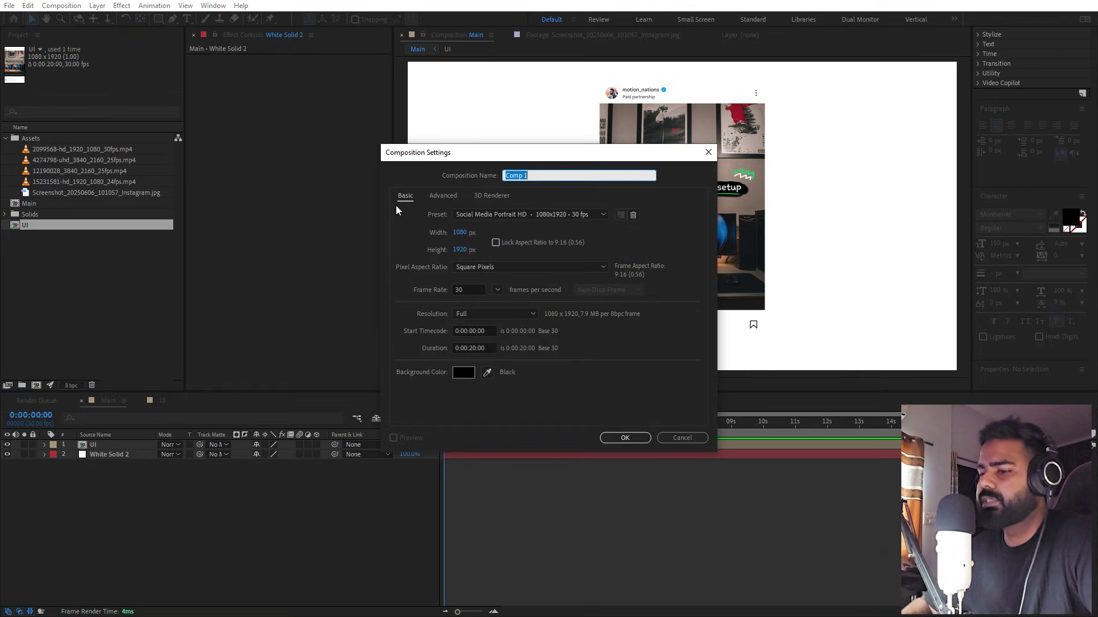
text(Footage)
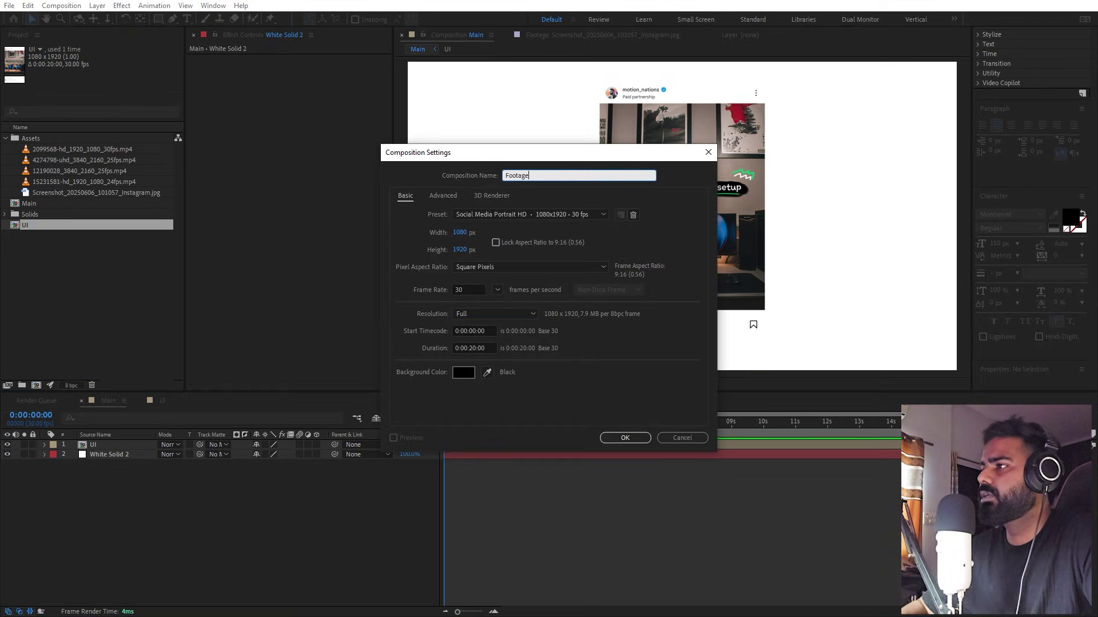
click(459, 232)
text(1952)
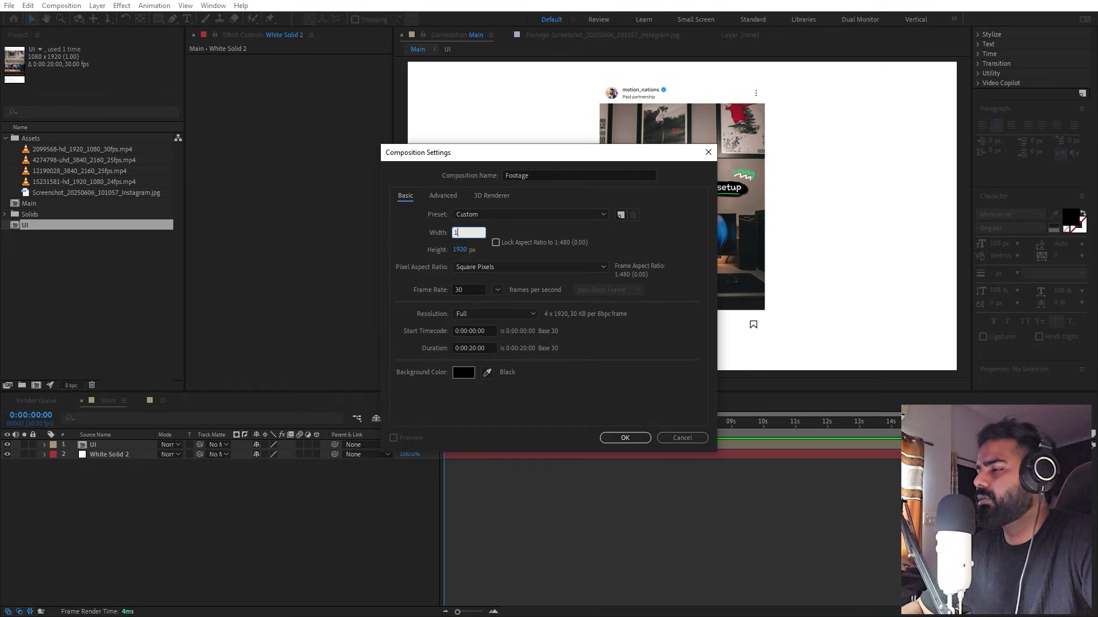
key(BackSpace)
key(BackSpace)
text(20)
key(Tab)
text(1080)
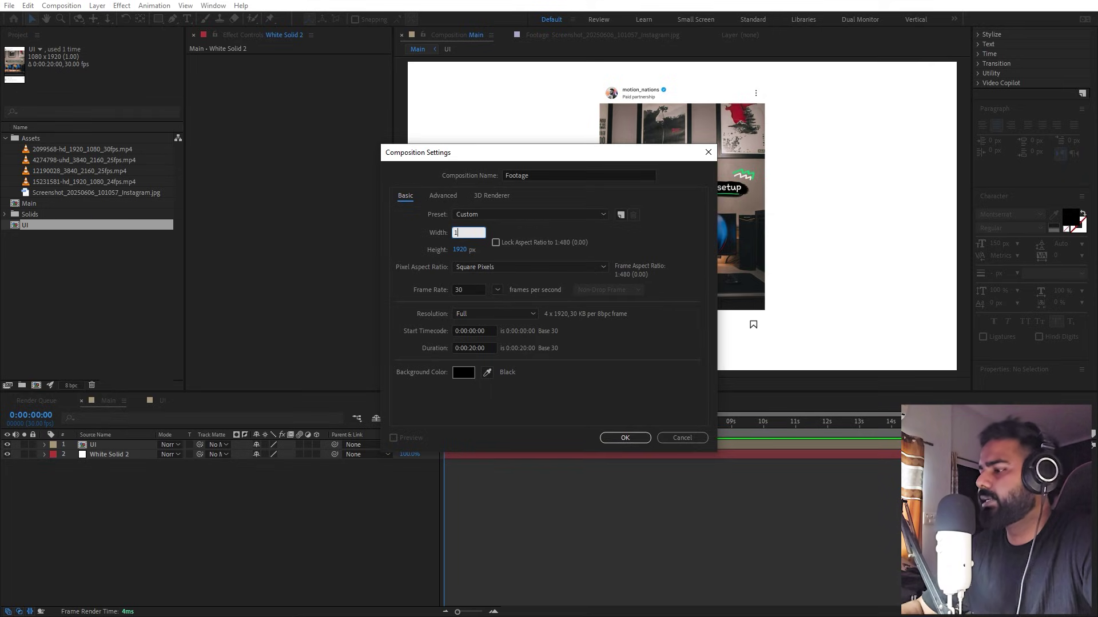
click(625, 437)
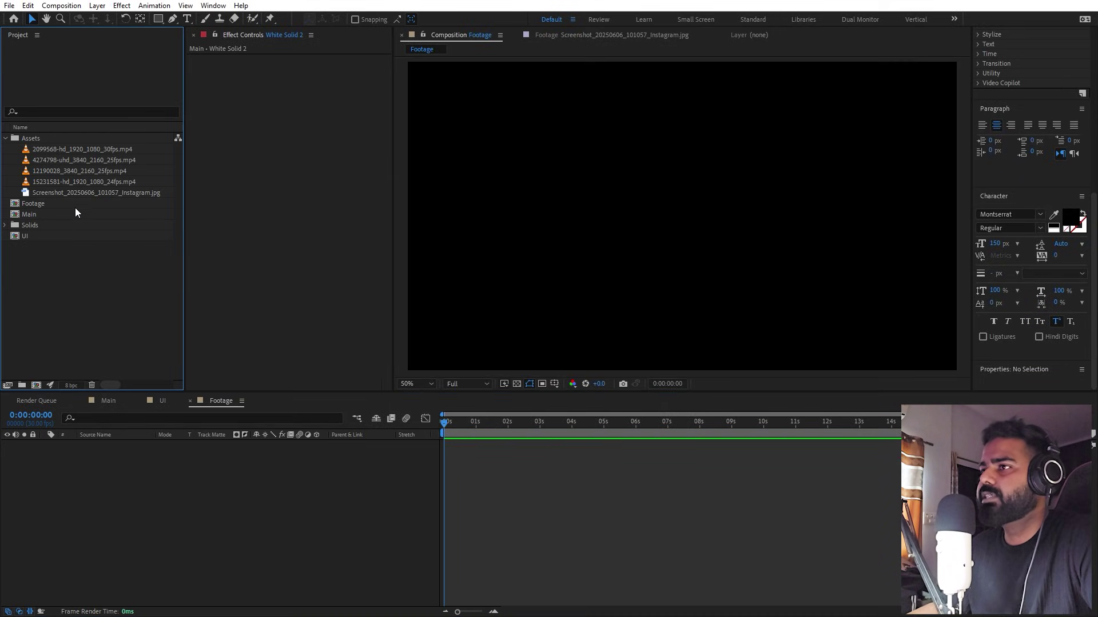
- Add the clip 15231581-hd_1920_1080_24fps.mp4 to the Footage composition as a layer
click(63, 182)
click(95, 500)
key(ctrl+slash)
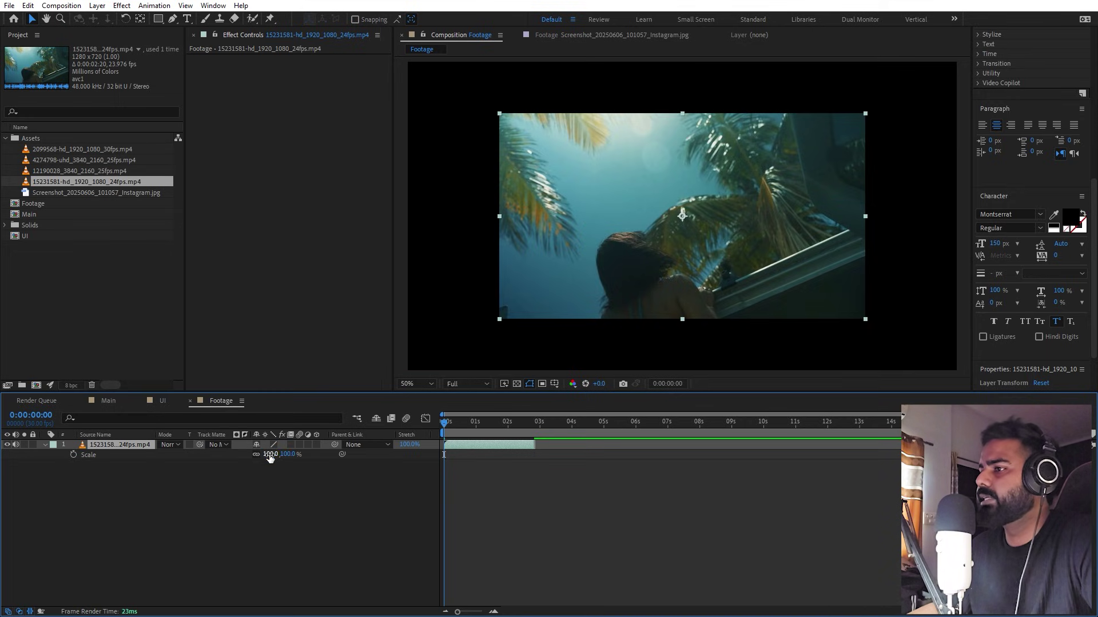
- Fit the palm tree clip to the composition frame and trim its end at 0:00:01:29
text(105.5)
key(Return)
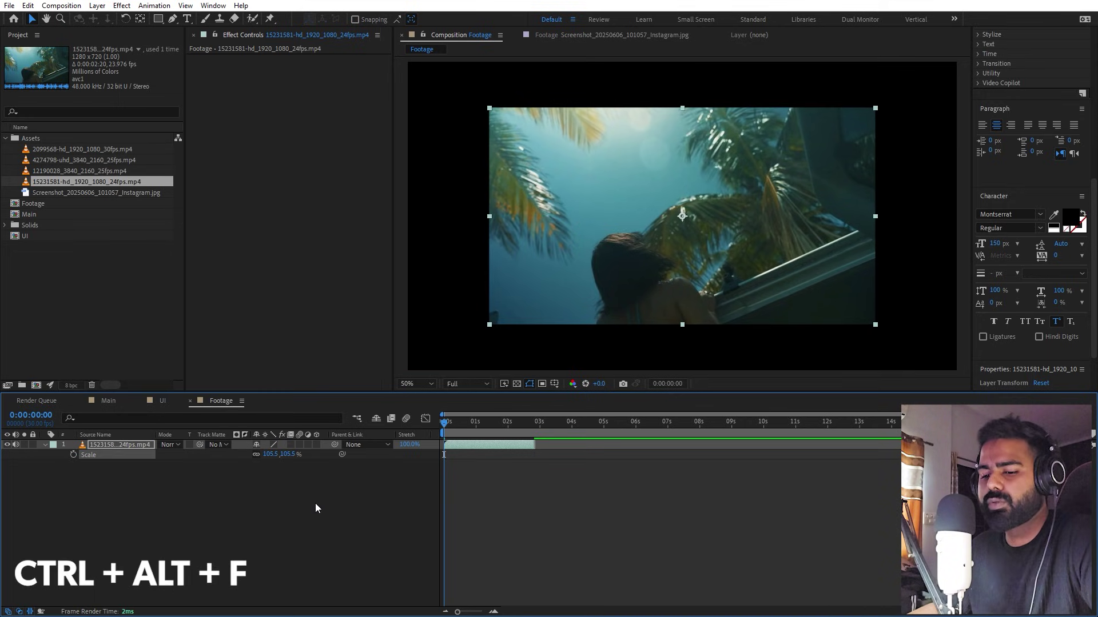
key(ctrl+alt+f)
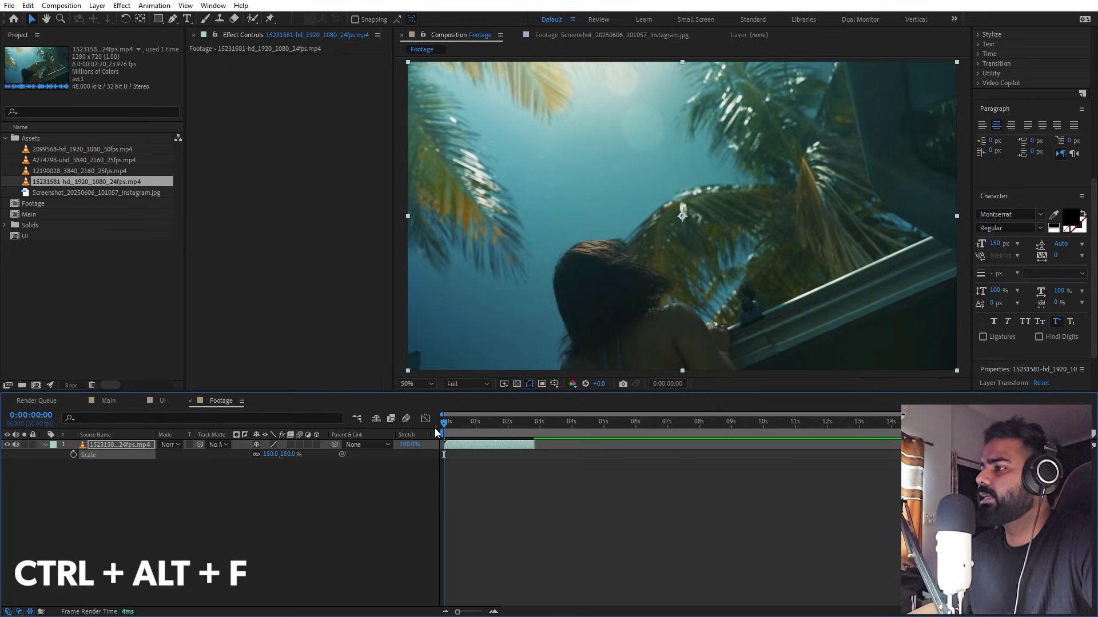
drag(449, 436, 506, 429)
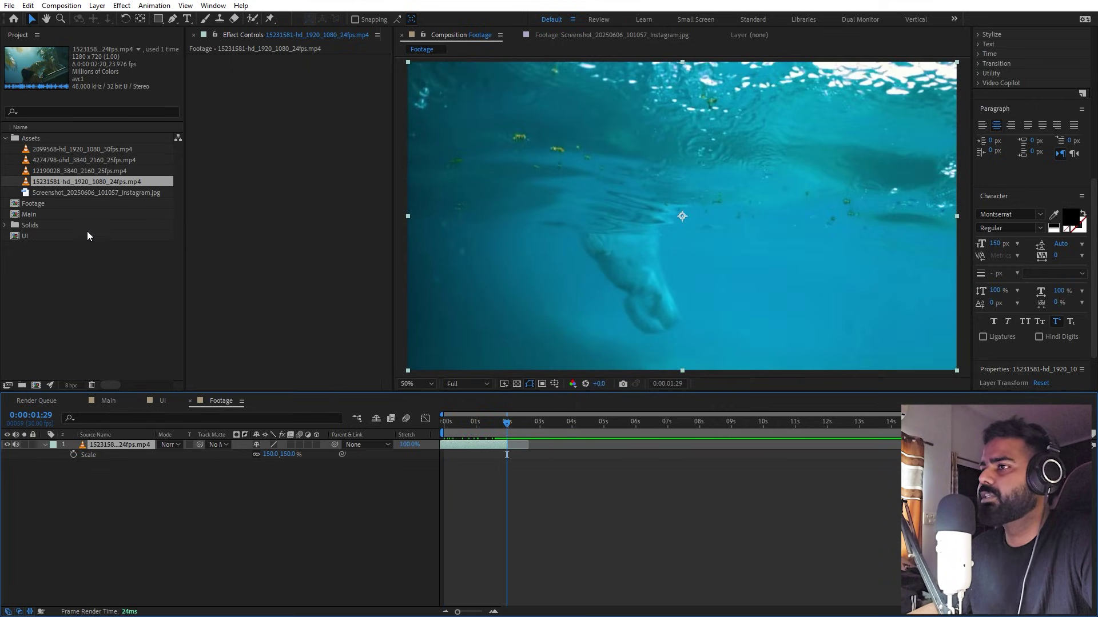
- Add the clip 4274798-uhd_3840_2160_25fps.mp4 above the first clip in the Footage composition, fitted to the frame
click(76, 170)
drag(63, 162, 226, 444)
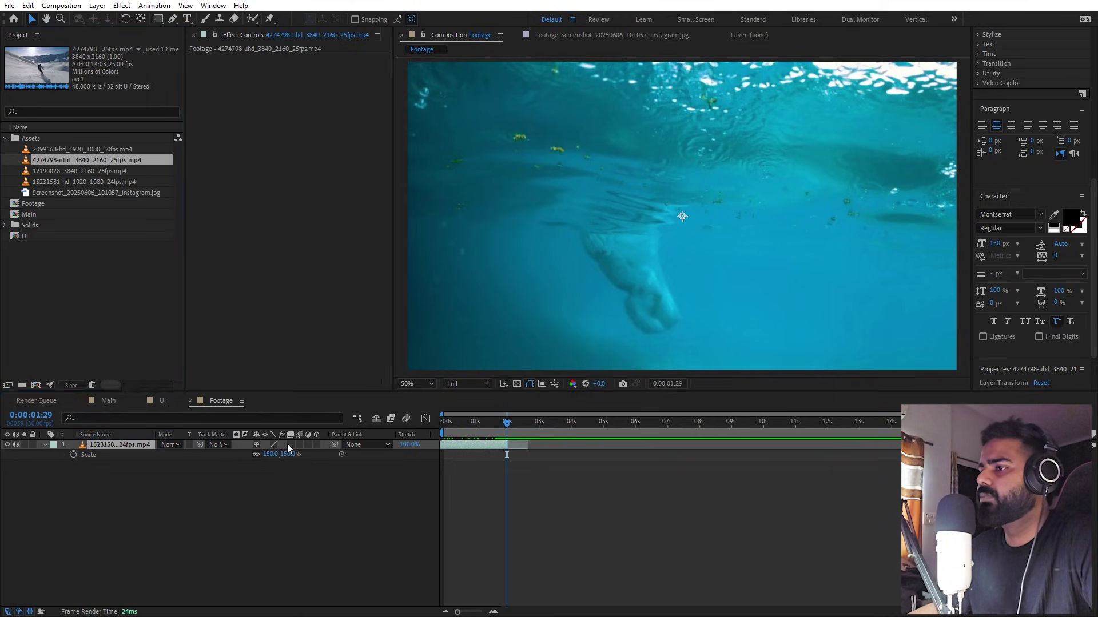
key(comma)
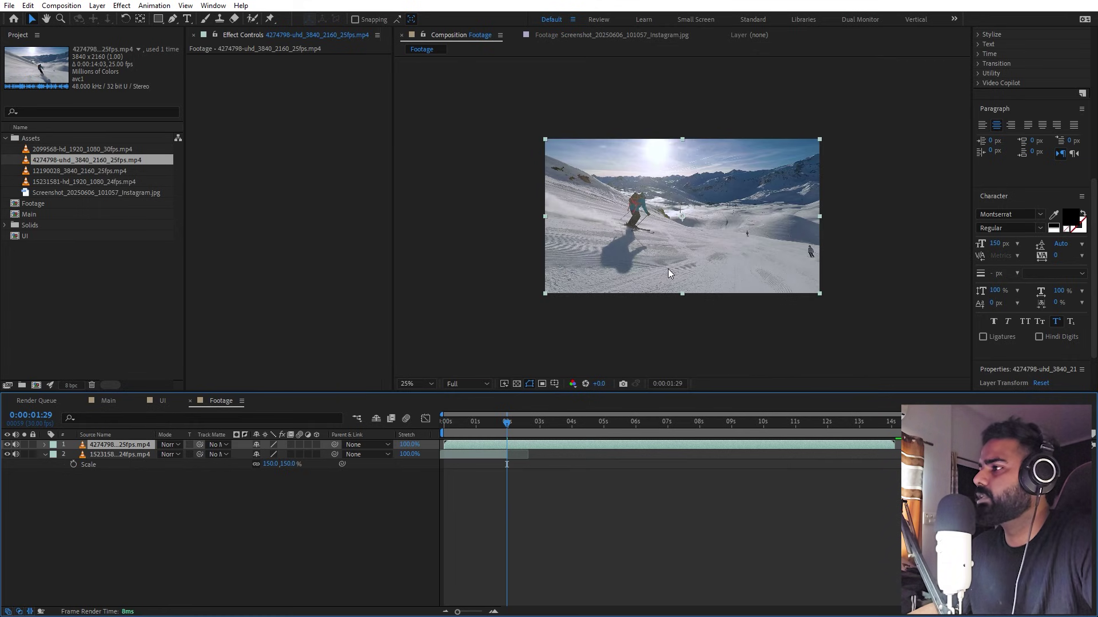
key(period)
- Slide the skiing clip slightly earlier and trim its end at 0:00:04:01
mouse_move(553, 441)
mouse_down()
mouse_move(519, 445)
mouse_move(539, 444)
mouse_up()
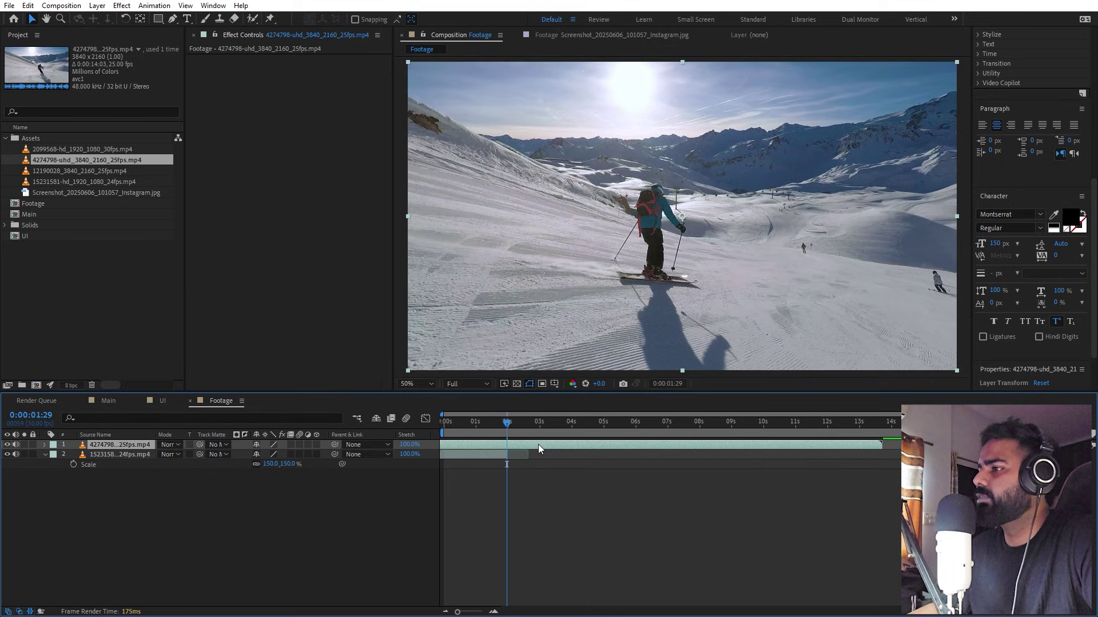
key(alt+bracketleft)
click(502, 425)
key(alt+bracketright)
drag(502, 430, 572, 430)
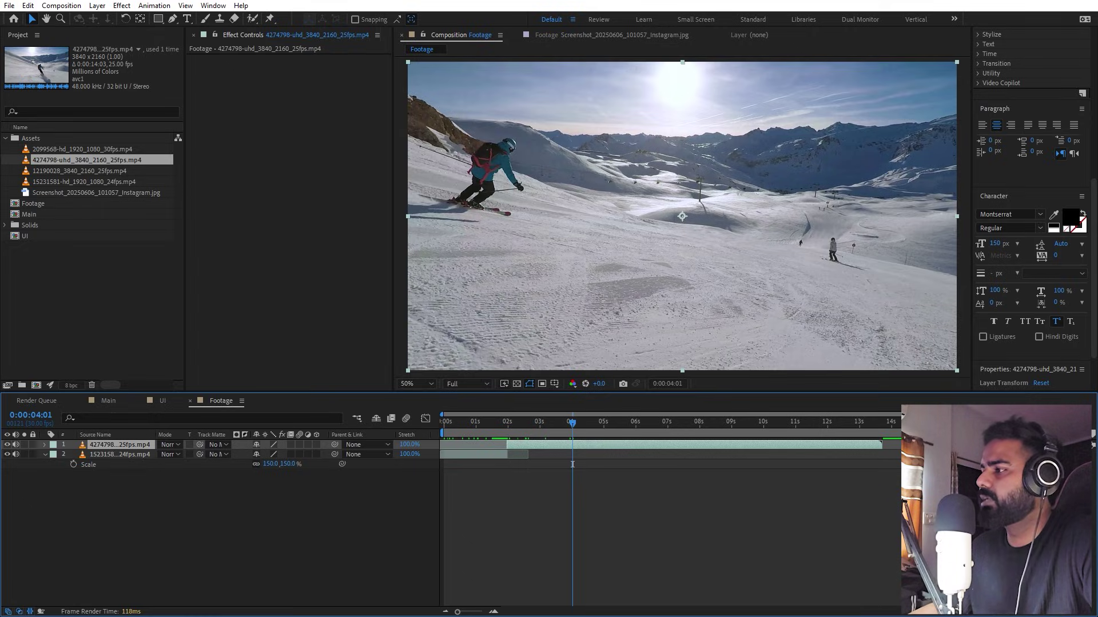
key(alt+bracketright)
click(74, 259)
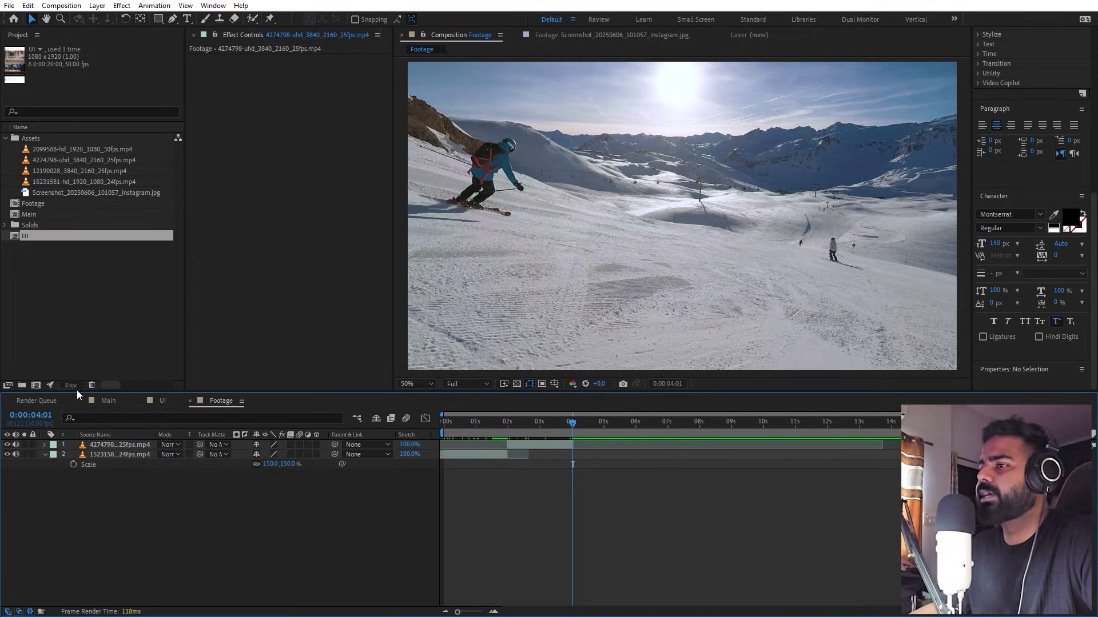
- Return to the Main composition and set the Rectangle tool's fill color to red
click(109, 401)
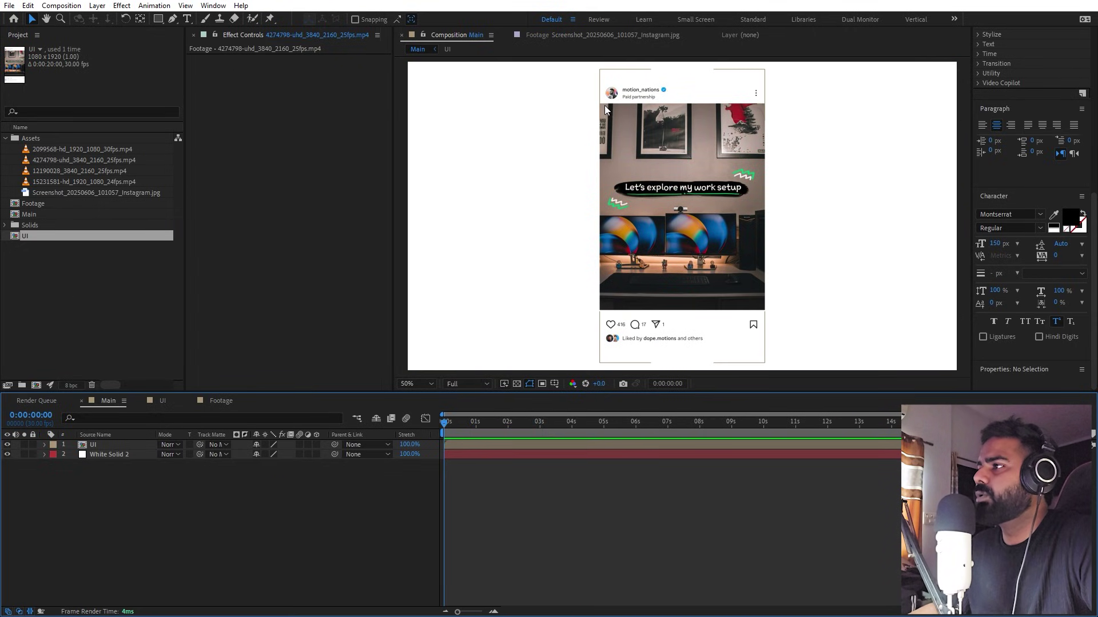
click(156, 19)
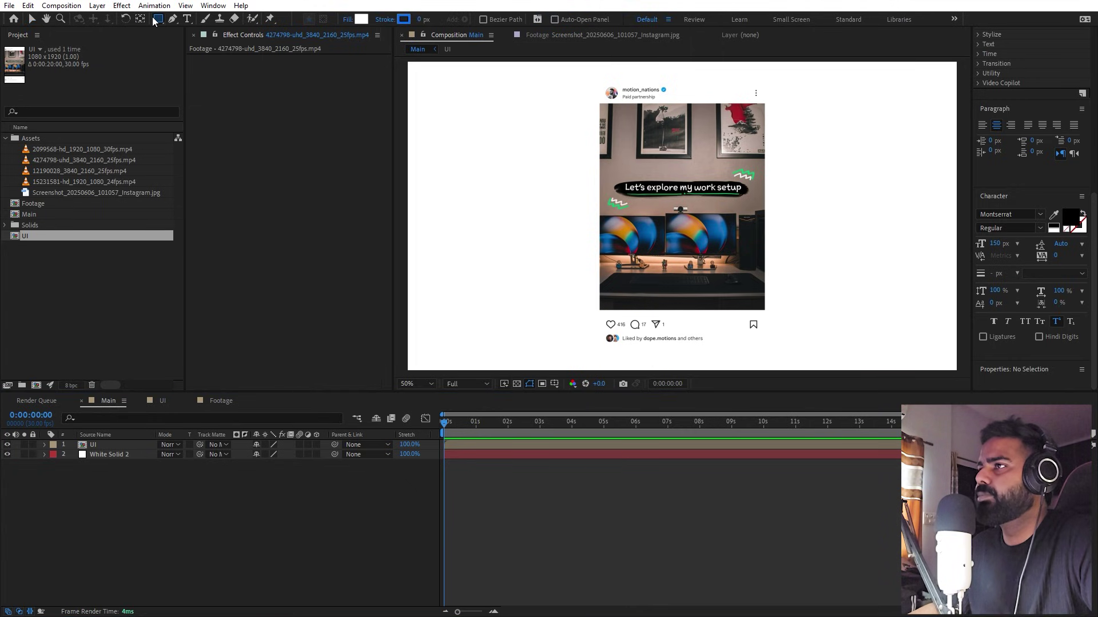
click(513, 469)
key(slash)
key(h)
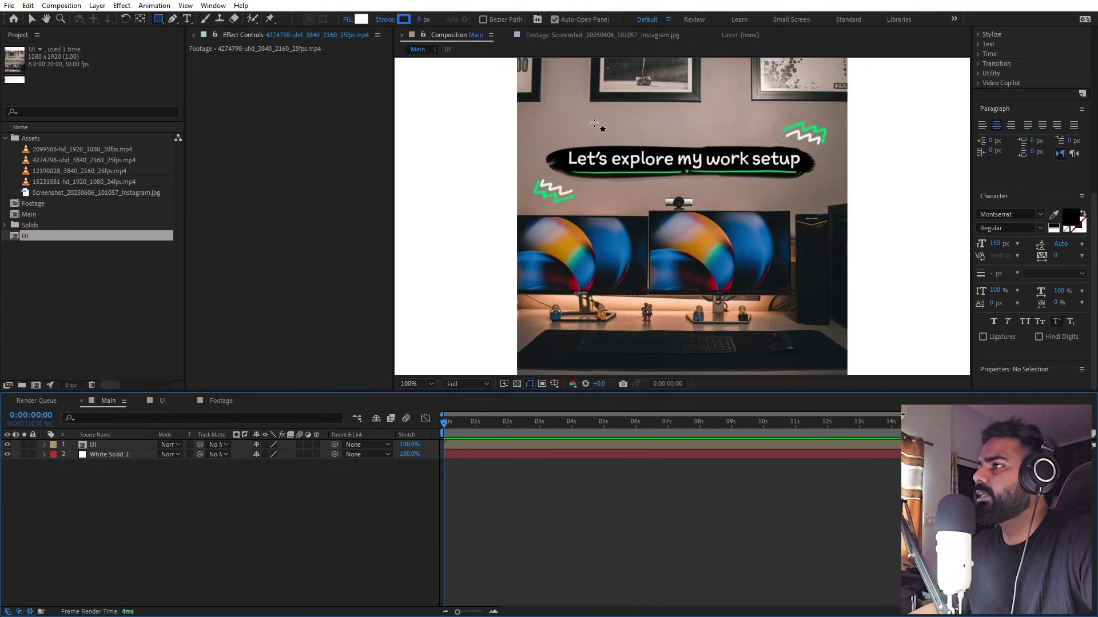
key(q)
click(360, 19)
text(FF0000)
click(413, 249)
- Draw a red rectangle about 447 by 165 px starting at the upper-left corner of the post photo
scroll(495, 187, up, 5)
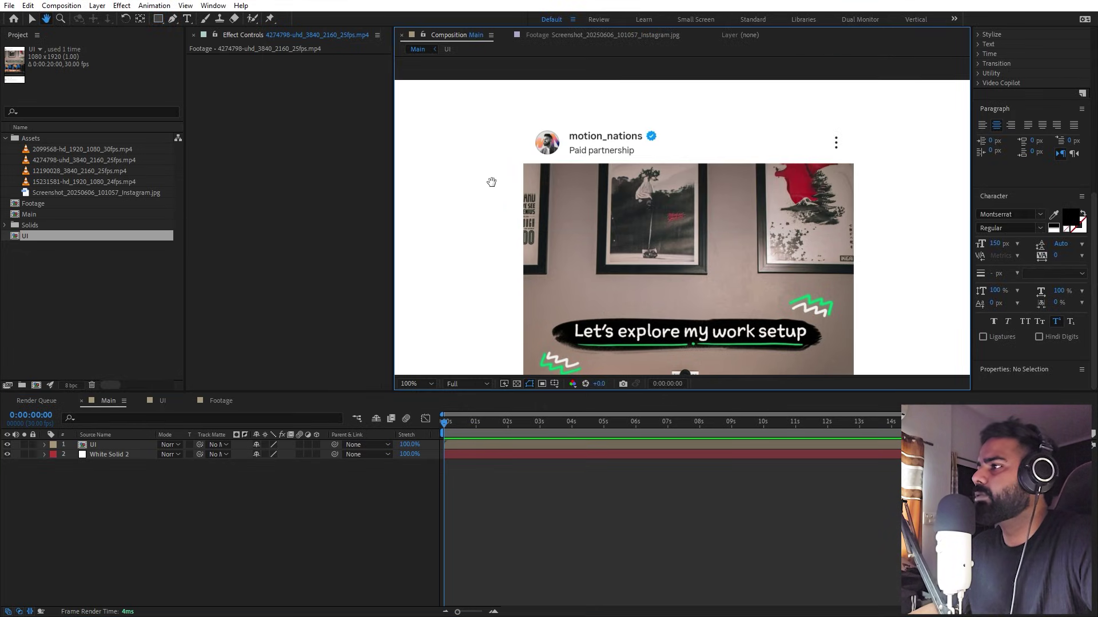
key(h)
scroll(595, 263, up, 2)
drag(596, 263, 611, 242)
key(q)
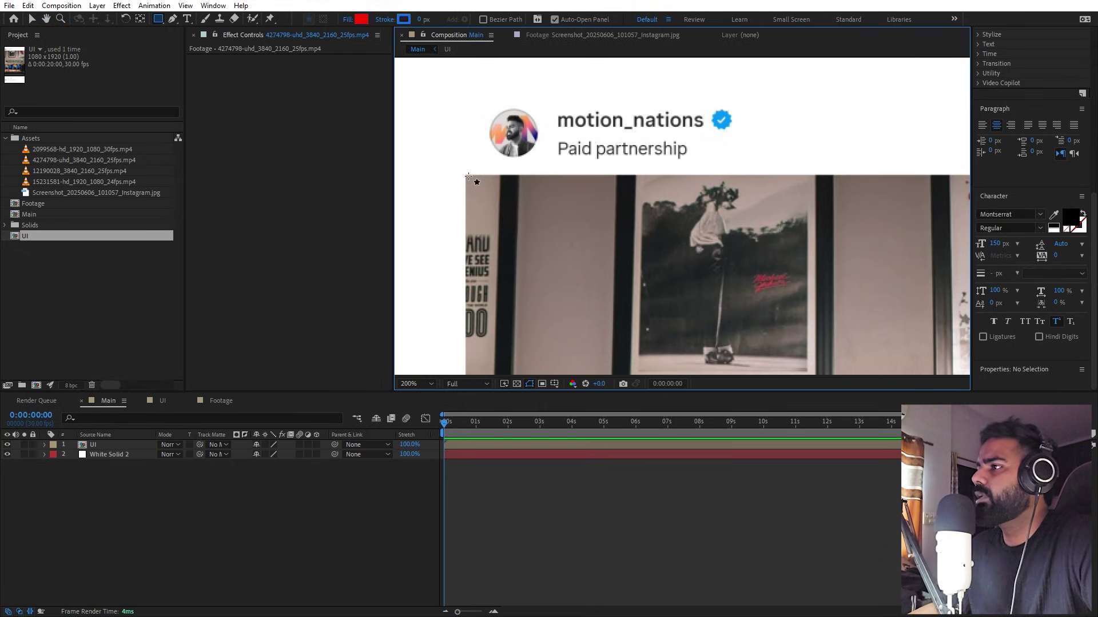
drag(465, 175, 974, 366)
- Filter the shape layer's properties by "size" to expose the rectangle path's Size
key(h)
drag(810, 259, 524, 140)
drag(632, 183, 645, 189)
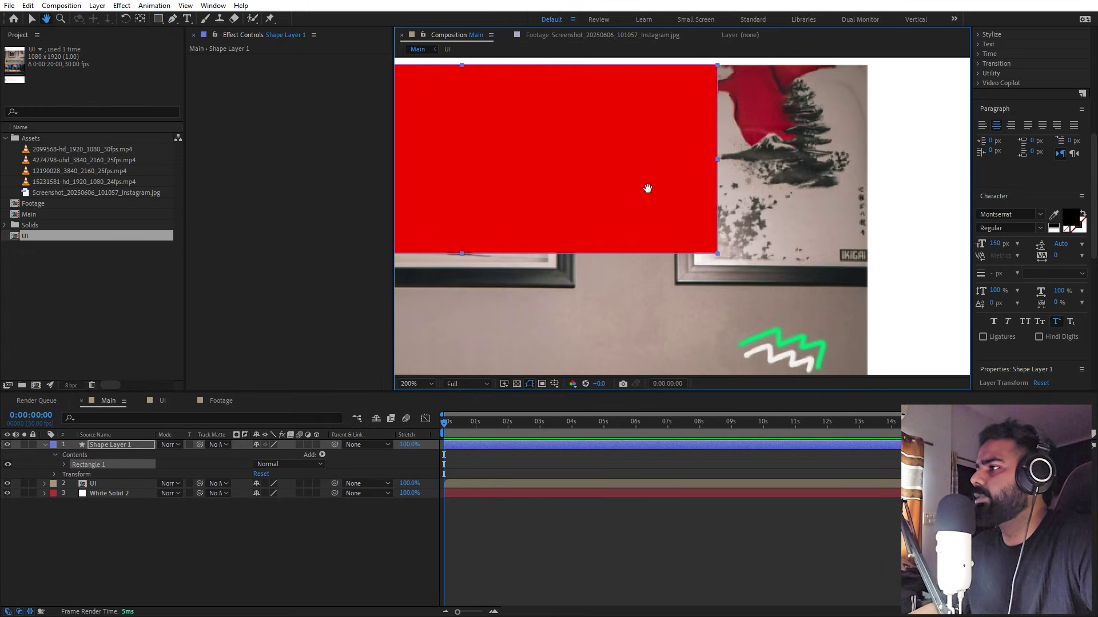
key(comma)
key(q)
click(129, 419)
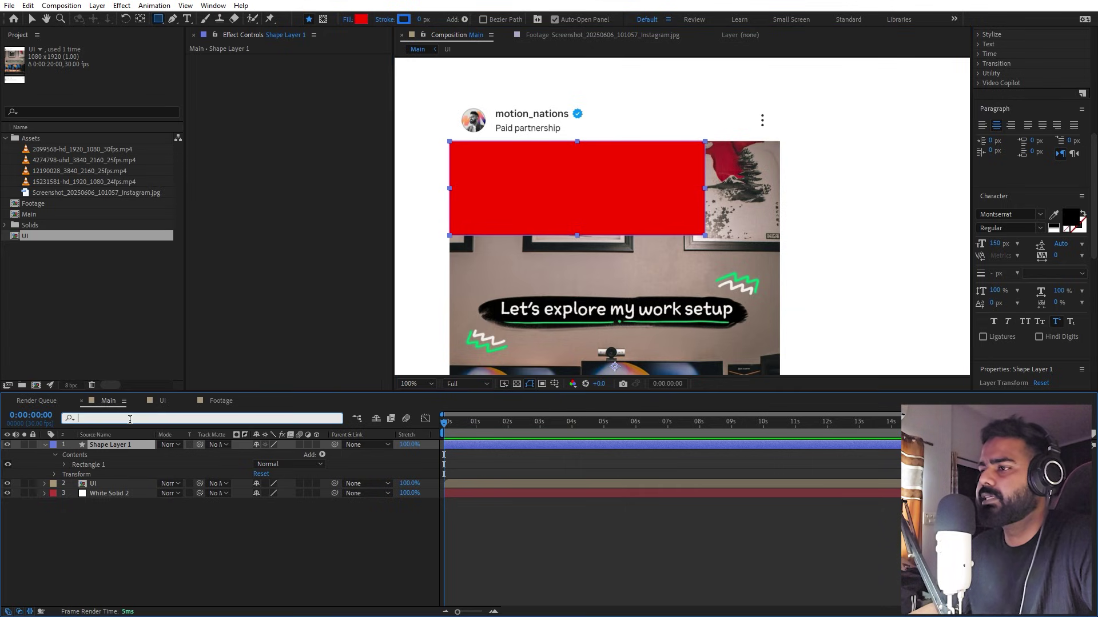
text(size)
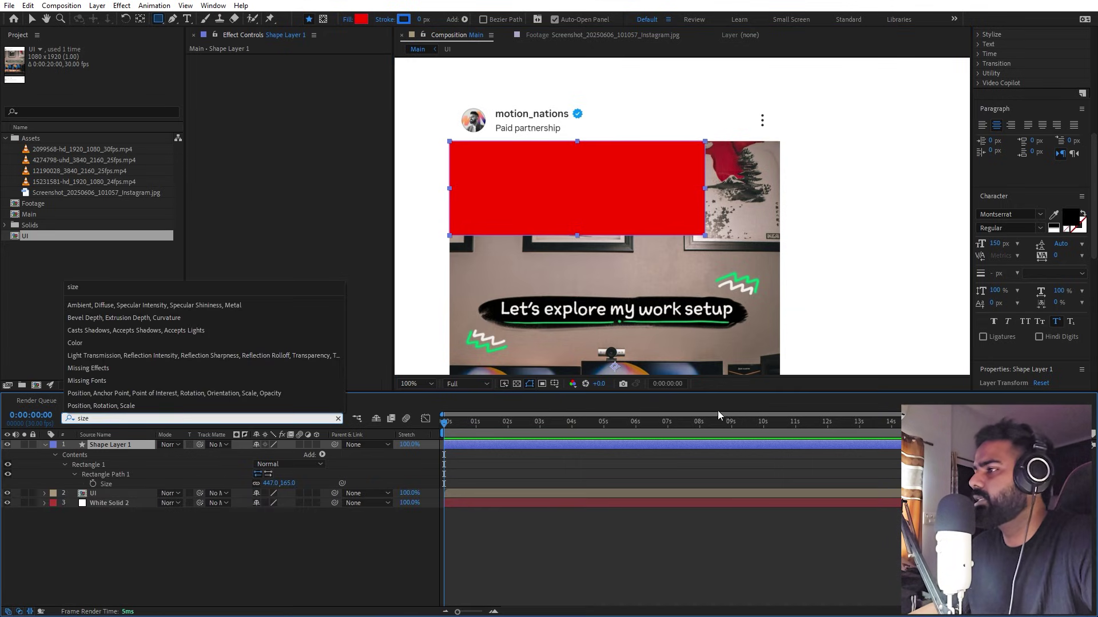
key(Return)
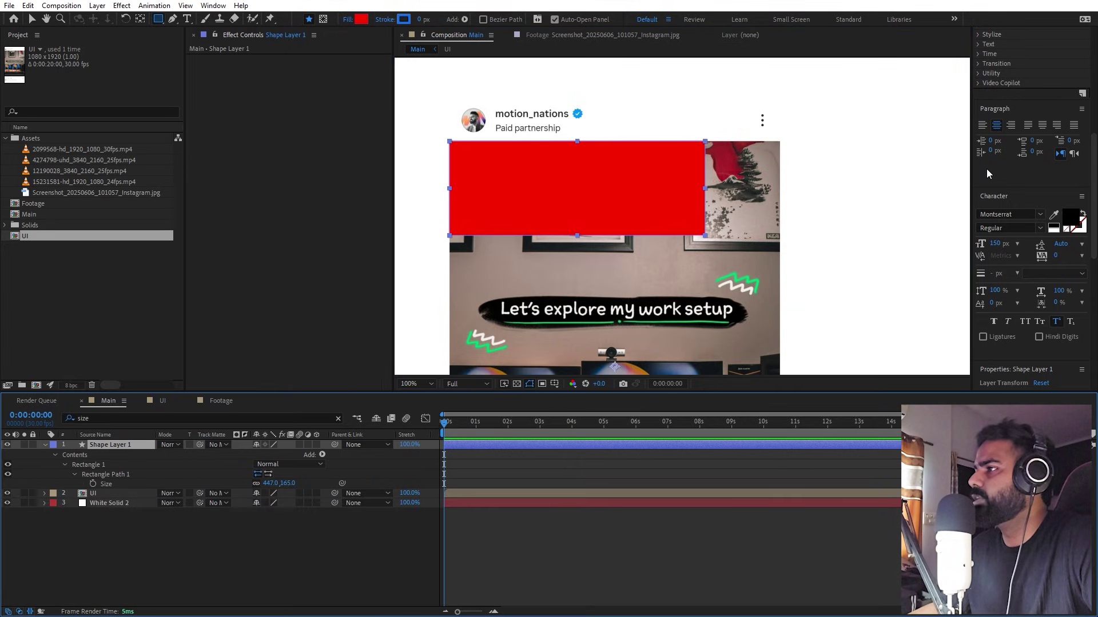
- Center the red rectangle horizontally and vertically in the composition and place its anchor point at the rectangle's center
click(32, 20)
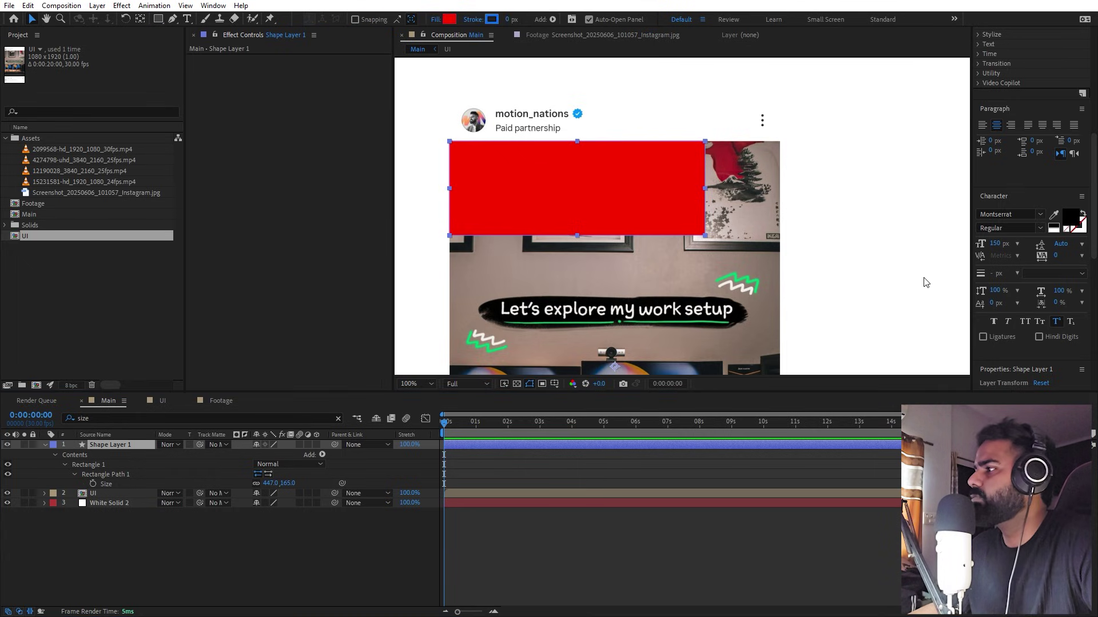
scroll(1025, 128, up, 5)
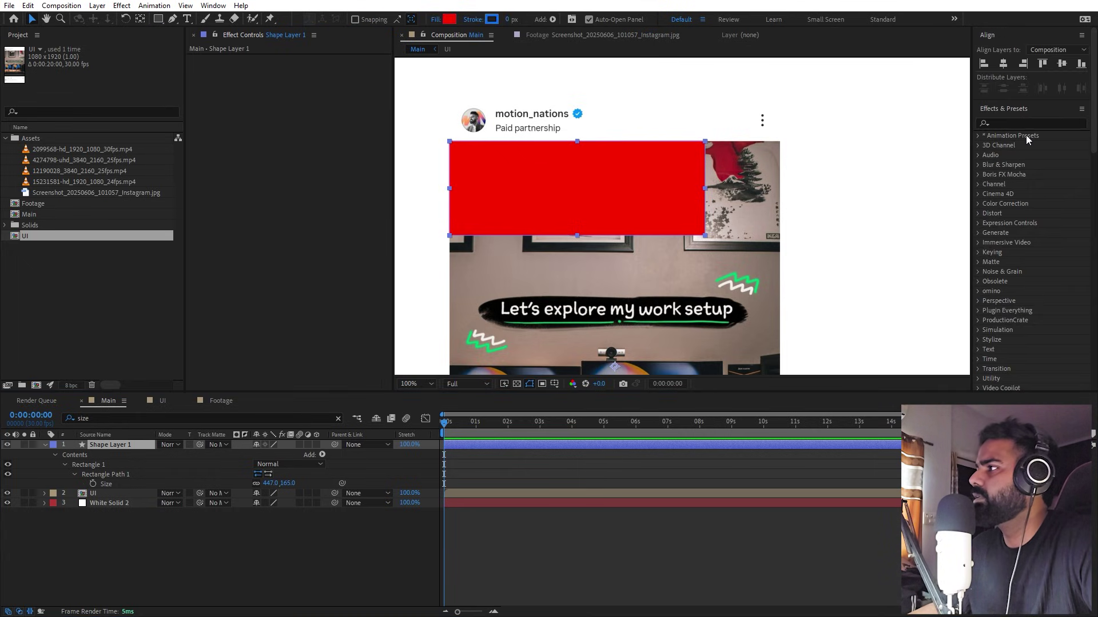
click(1003, 63)
click(1062, 64)
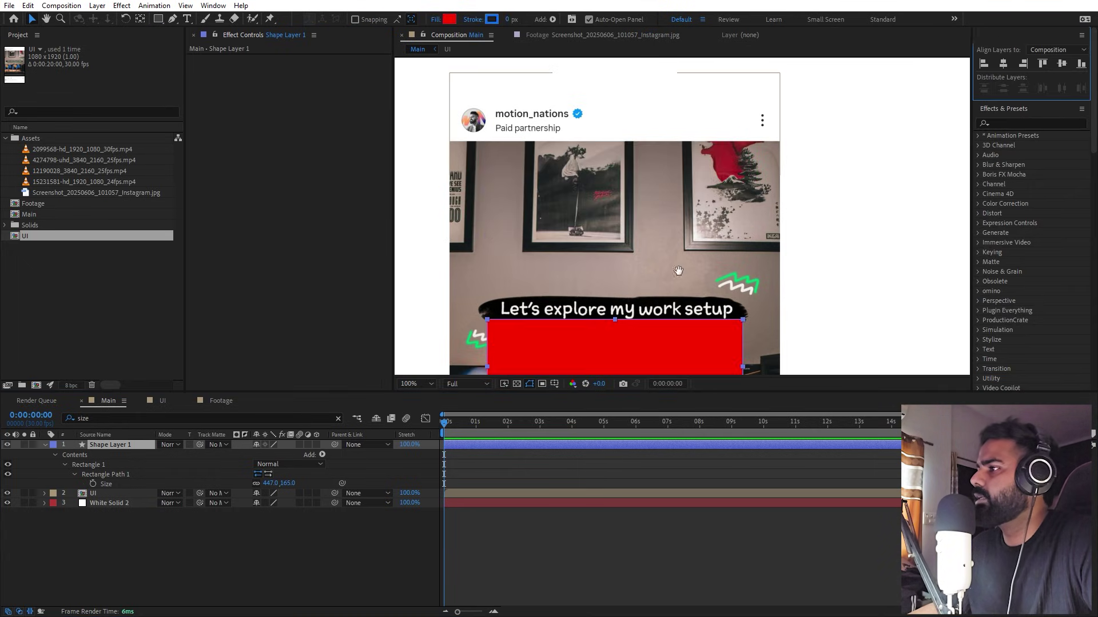
scroll(629, 228, down, 4)
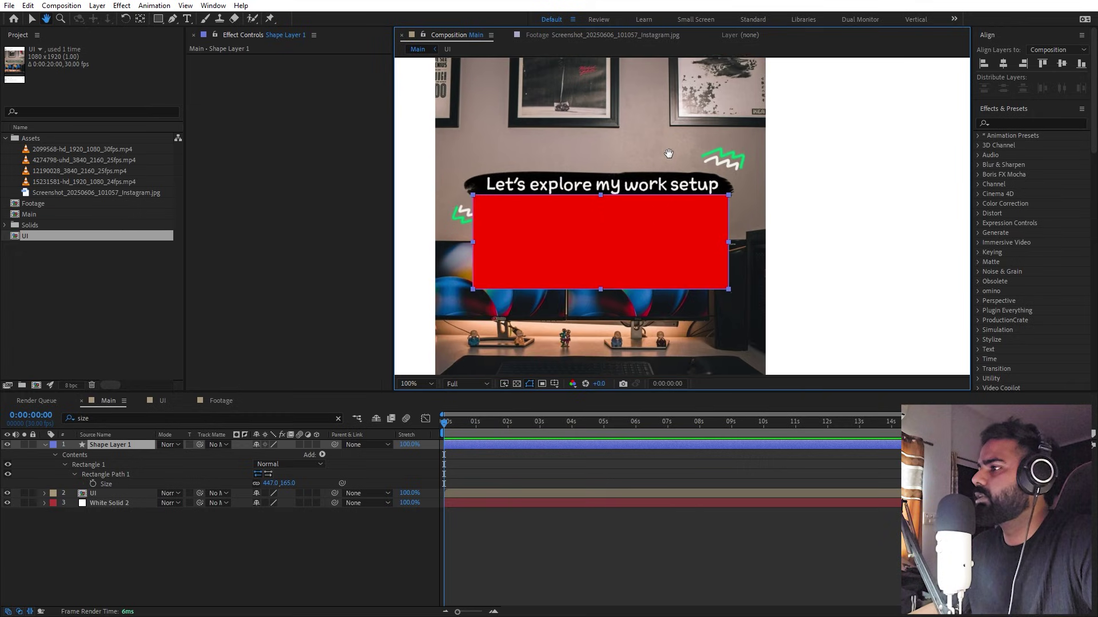
click(139, 19)
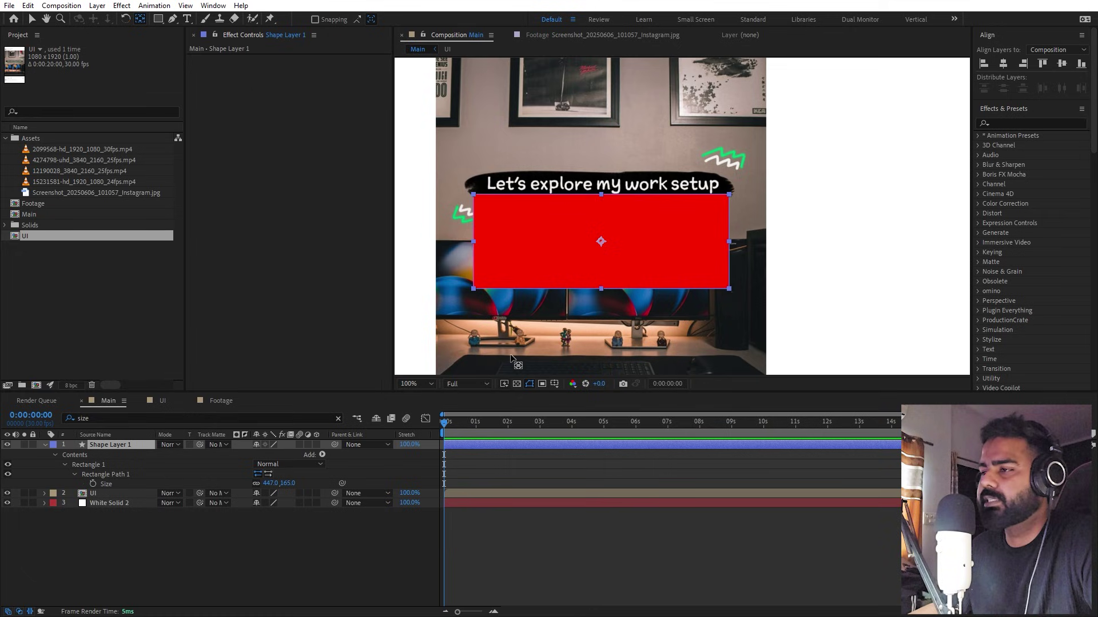
key(v)
- Unlink the rectangle path's Size proportions and enlarge it to 578 by 520 px to match the post photo's width
click(256, 484)
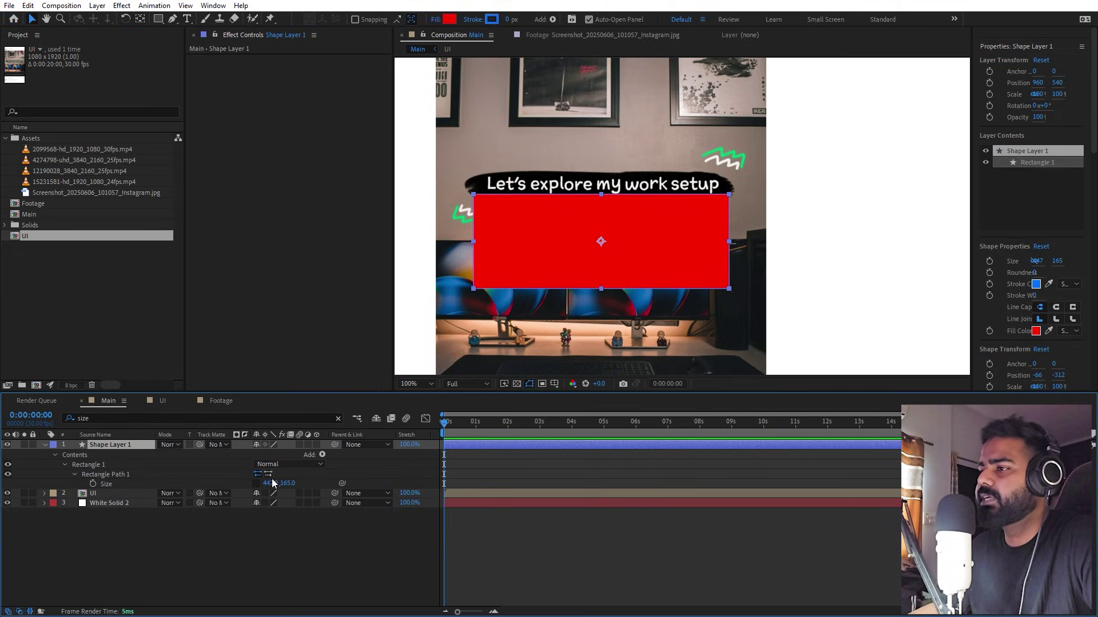
drag(267, 483, 491, 485)
key(h)
scroll(598, 262, down, 2)
drag(566, 295, 563, 308)
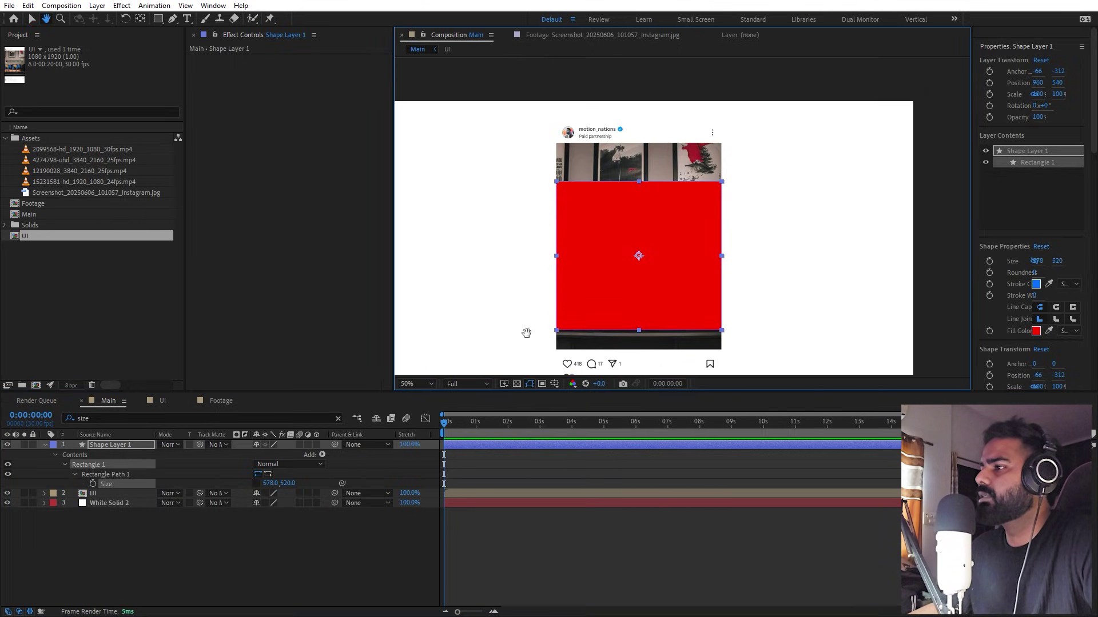
- Increase the rectangle's height to 728.4 px and shift it upward so it covers the whole post photo
key(v)
drag(288, 483, 832, 452)
drag(649, 254, 648, 245)
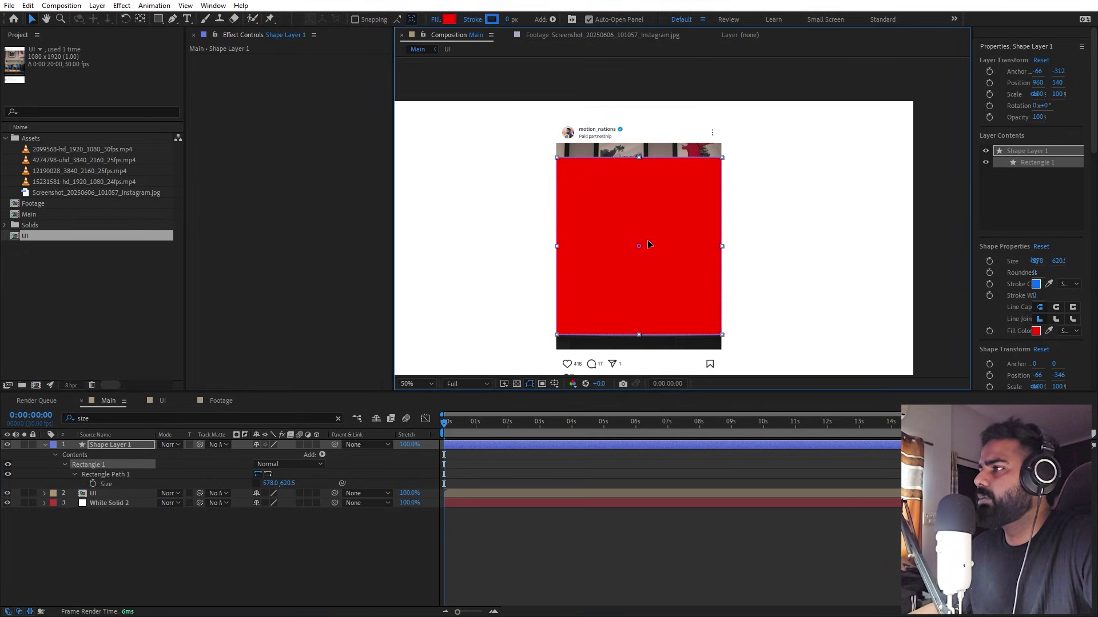
drag(277, 485, 760, 576)
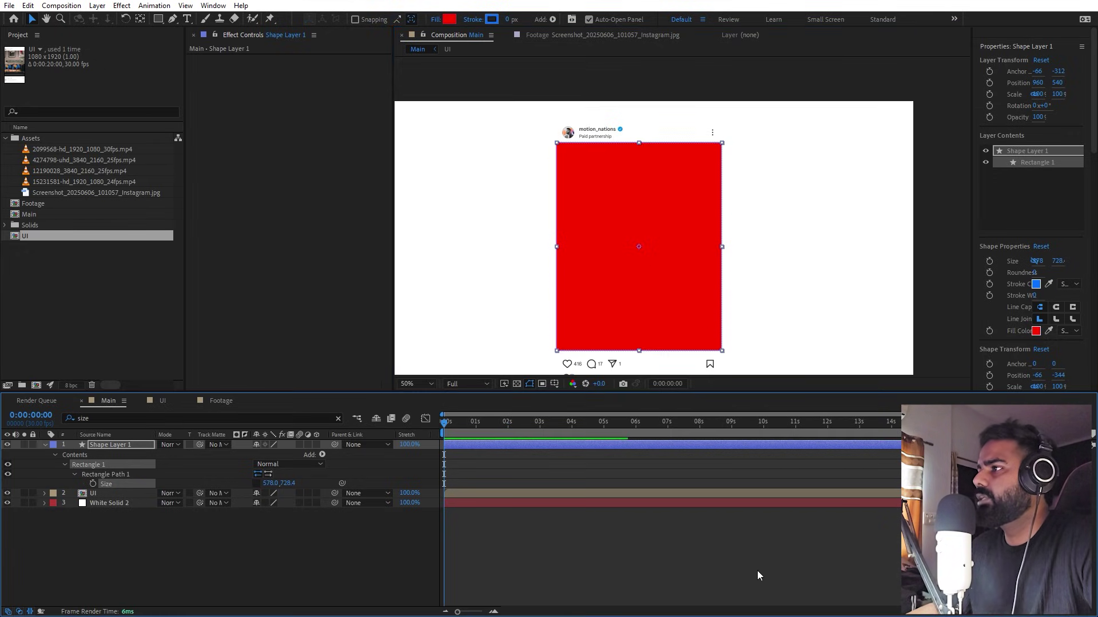
click(760, 576)
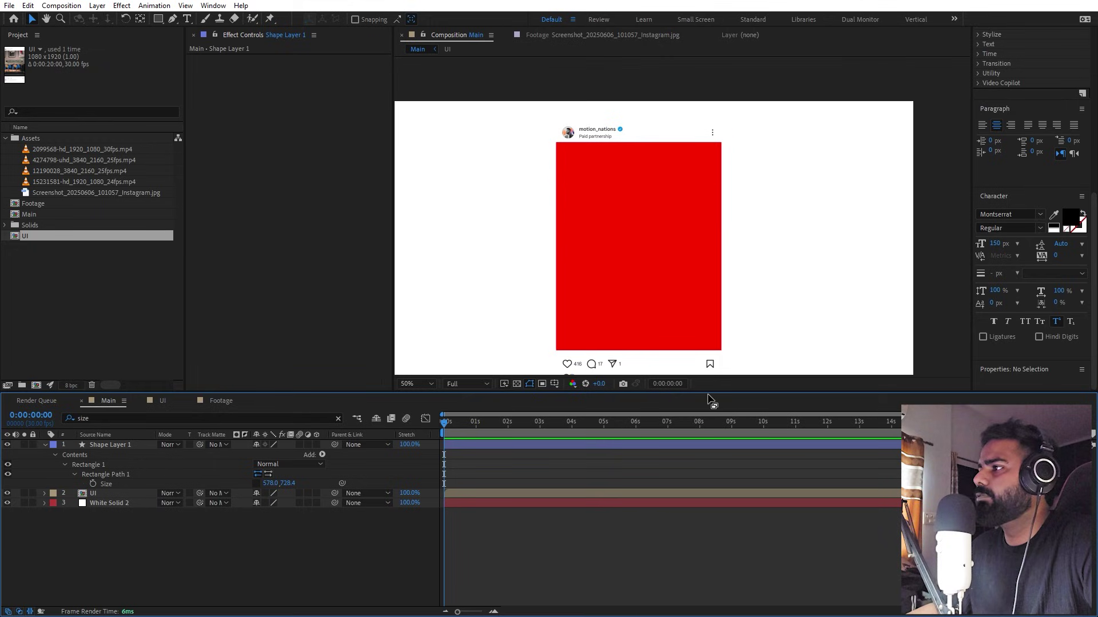
- Add a Size keyframe to the rectangle path and move it to 0:00:01:05
click(44, 446)
click(112, 445)
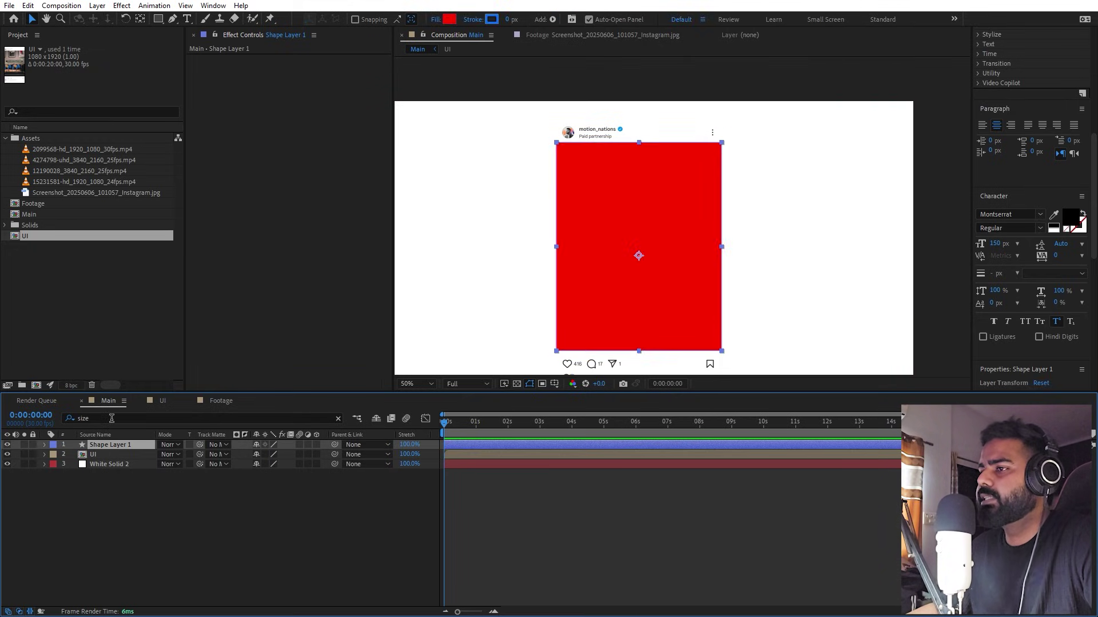
key(ctrl+f)
click(93, 484)
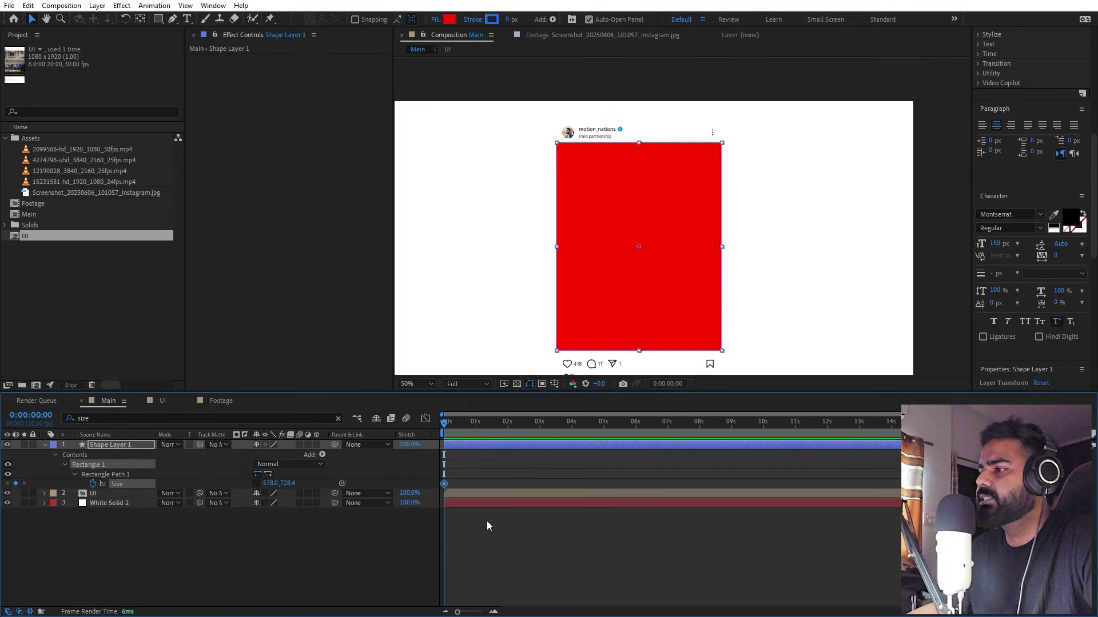
drag(460, 612, 464, 540)
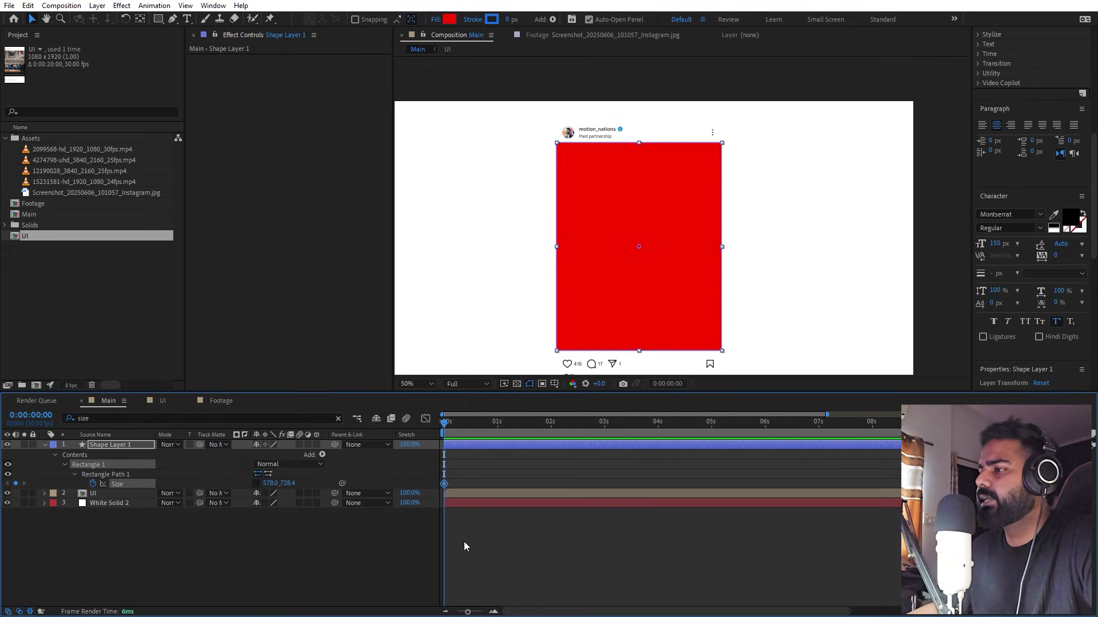
click(447, 483)
drag(445, 484, 507, 482)
click(358, 542)
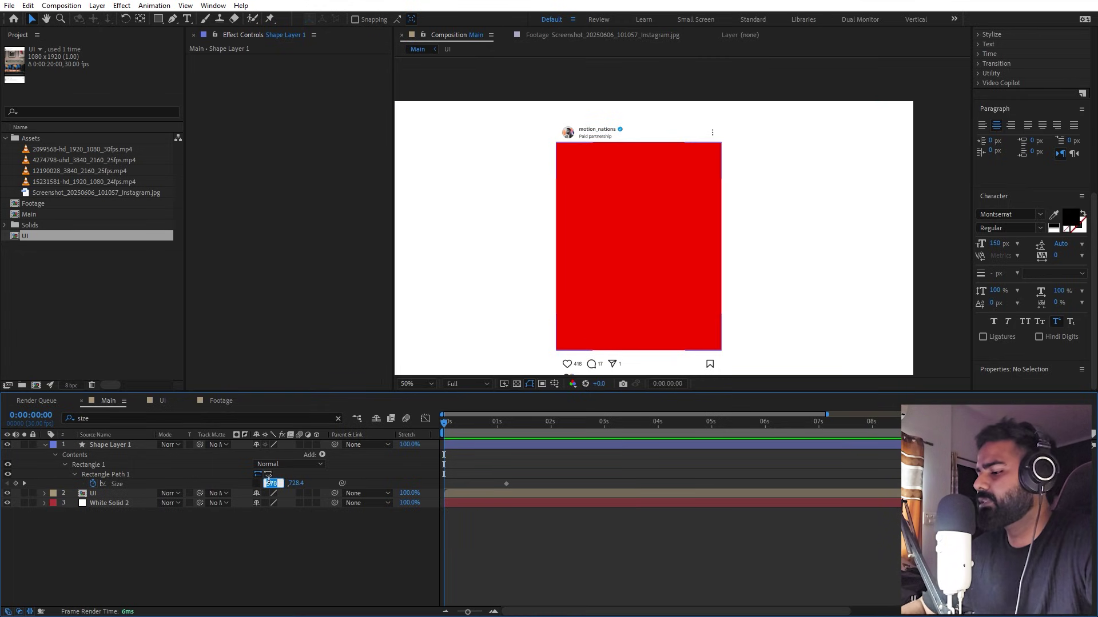
- Set the rectangle's Size to 1920 by 1080 at 0:00:00:00
key(Tab)
text(1080)
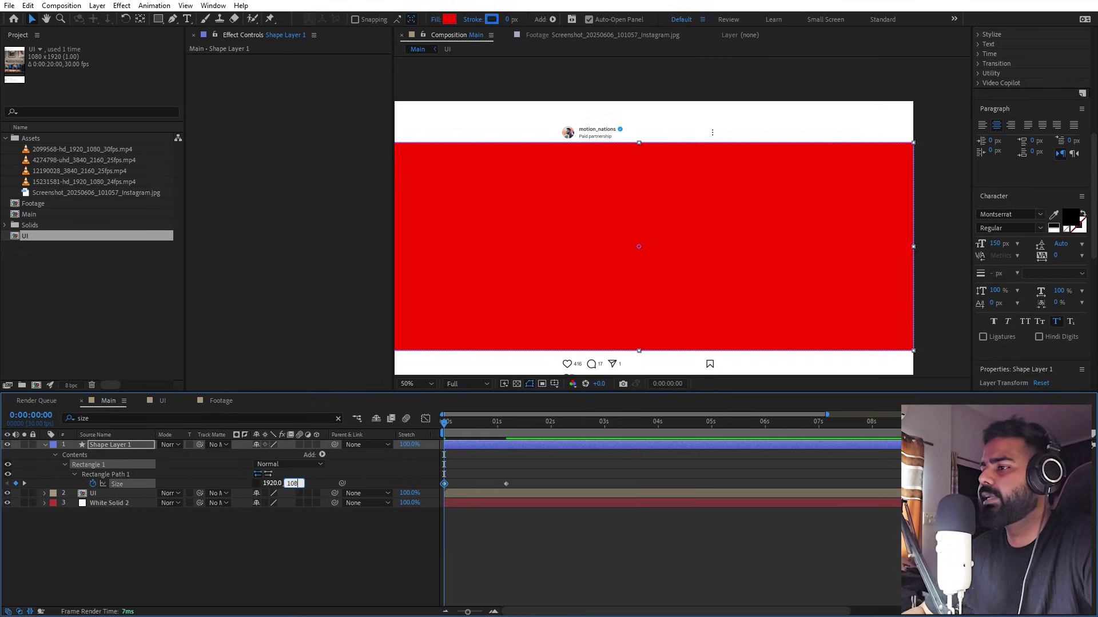
key(Return)
key(comma)
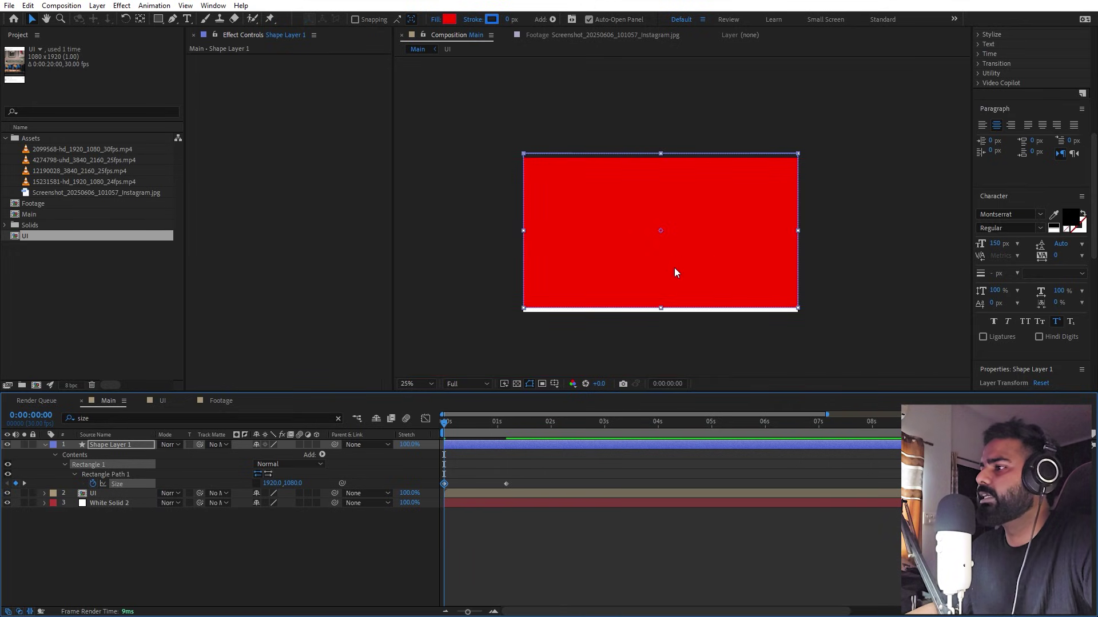
- Clear the property filter, add a Position keyframe to the shape layer and move it to 0:00:01:05
click(338, 418)
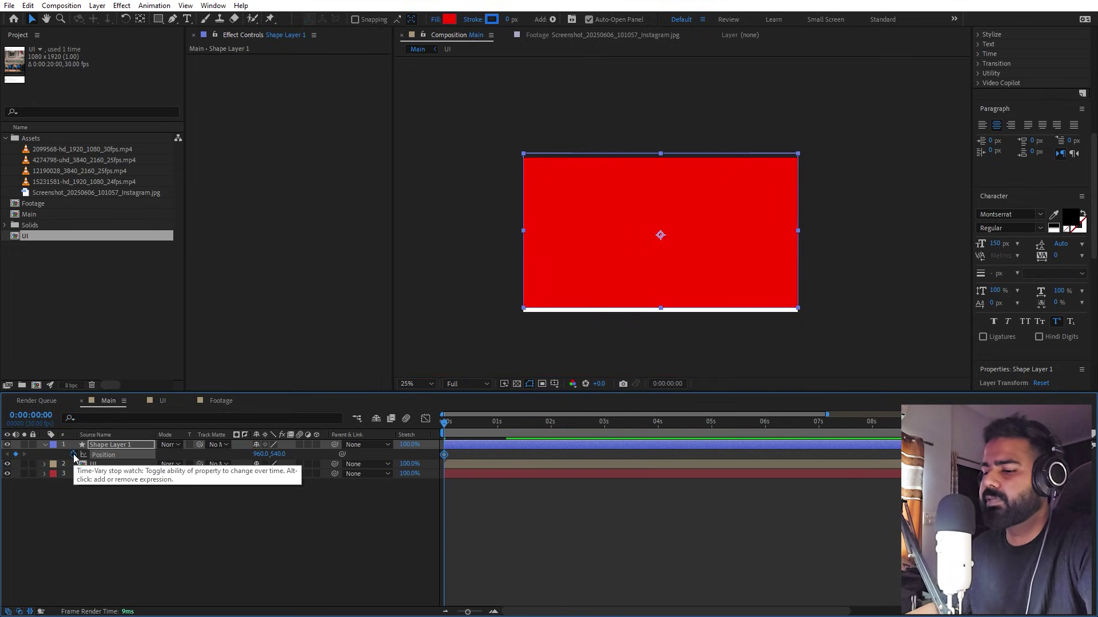
click(74, 454)
key(u)
drag(445, 463, 507, 464)
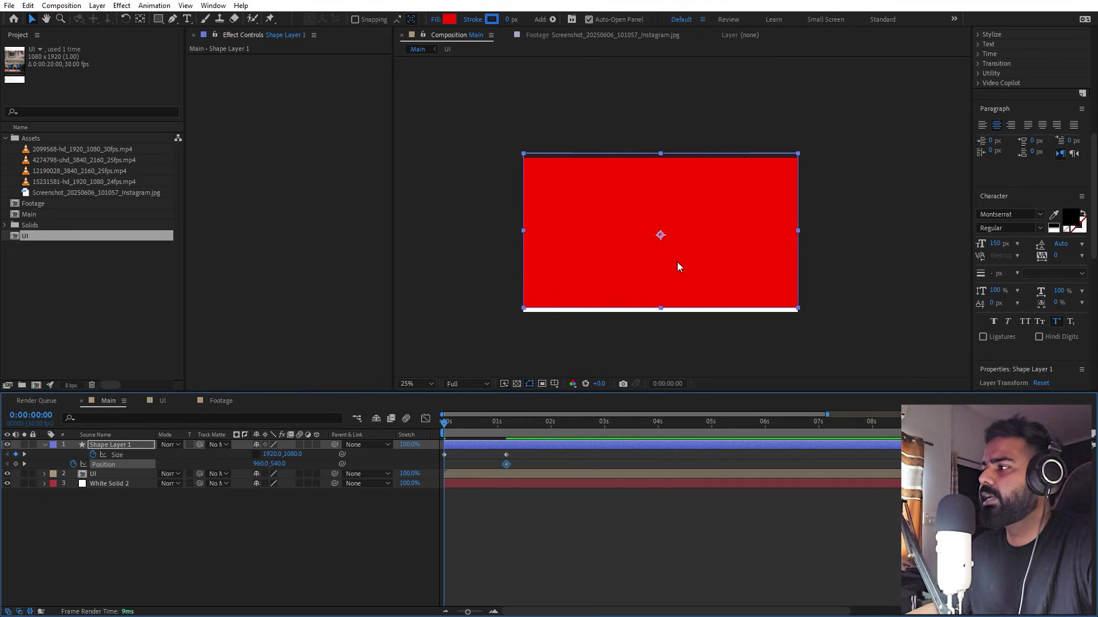
- Center the shape layer vertically in the composition at 0:00:00:00 and preview the shrinking animation
click(983, 95)
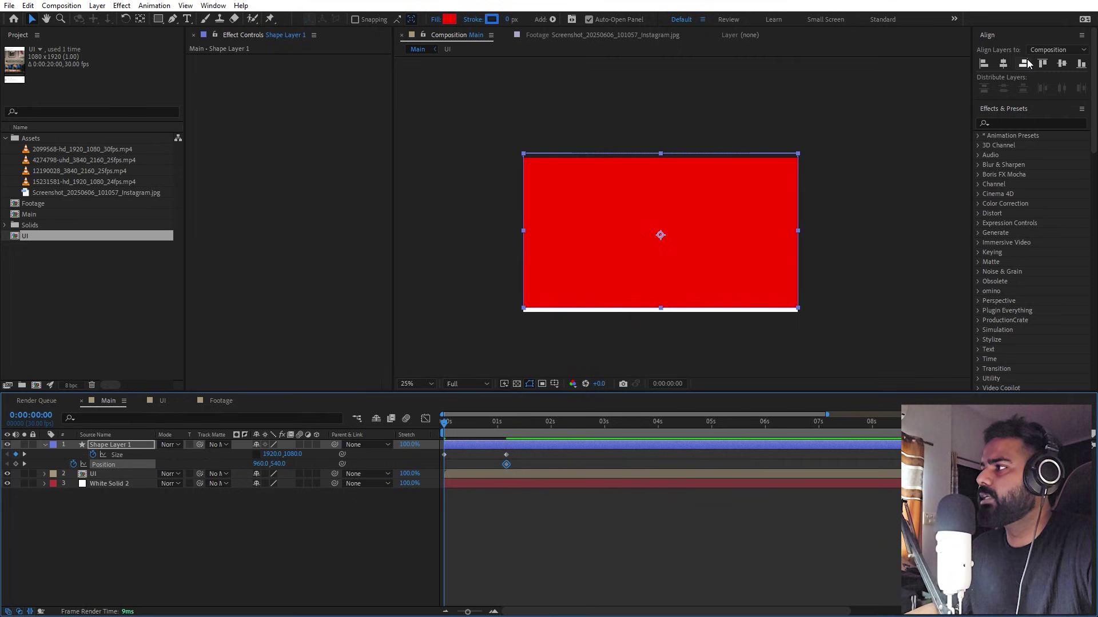
click(1062, 64)
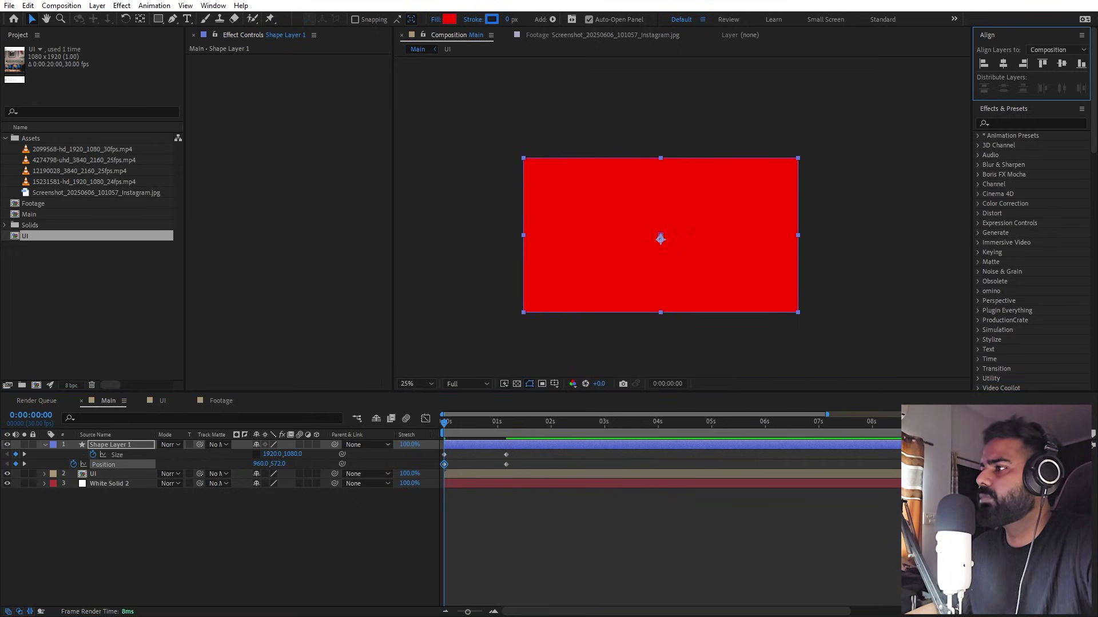
click(580, 550)
key(space)
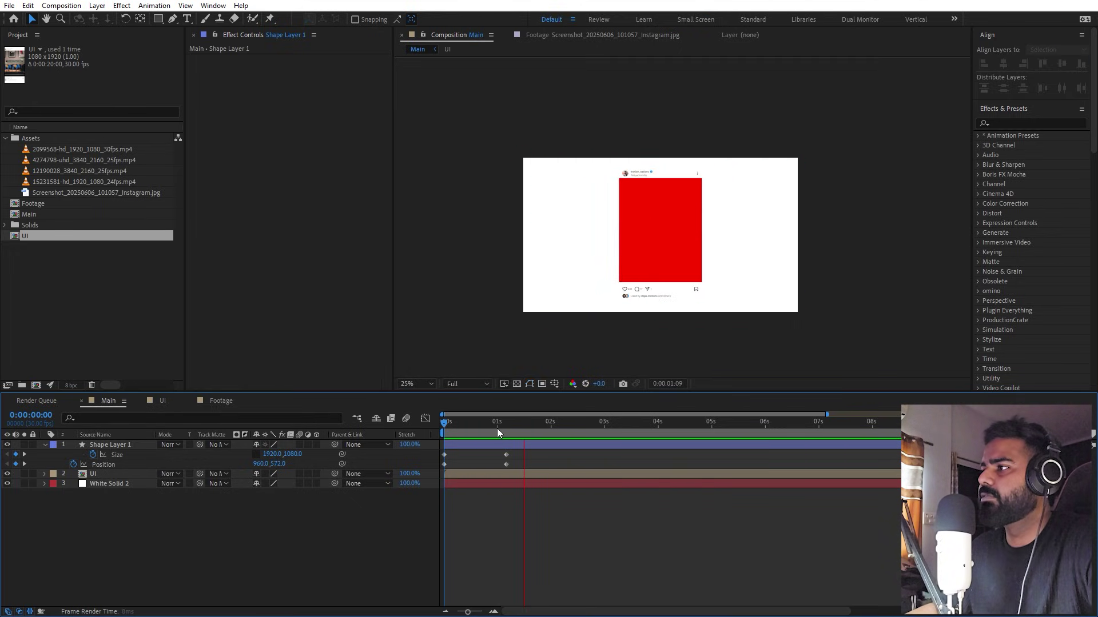
key(space)
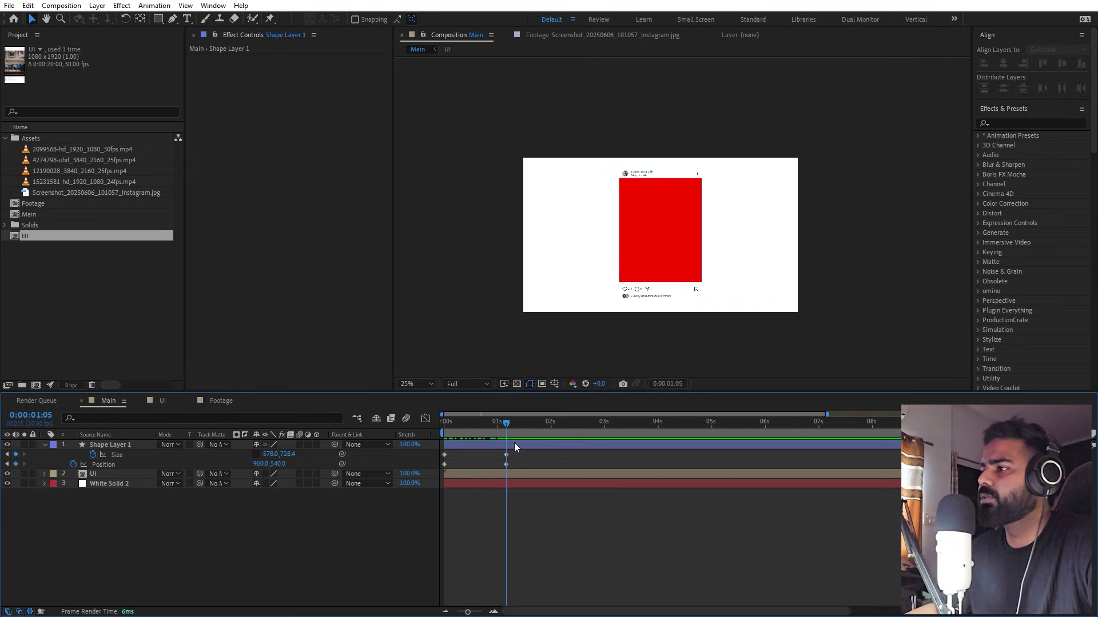
- Add the Footage composition to Main directly below Shape Layer 1 and use Shape Layer 1 as its track matte
click(417, 384)
click(422, 508)
click(103, 277)
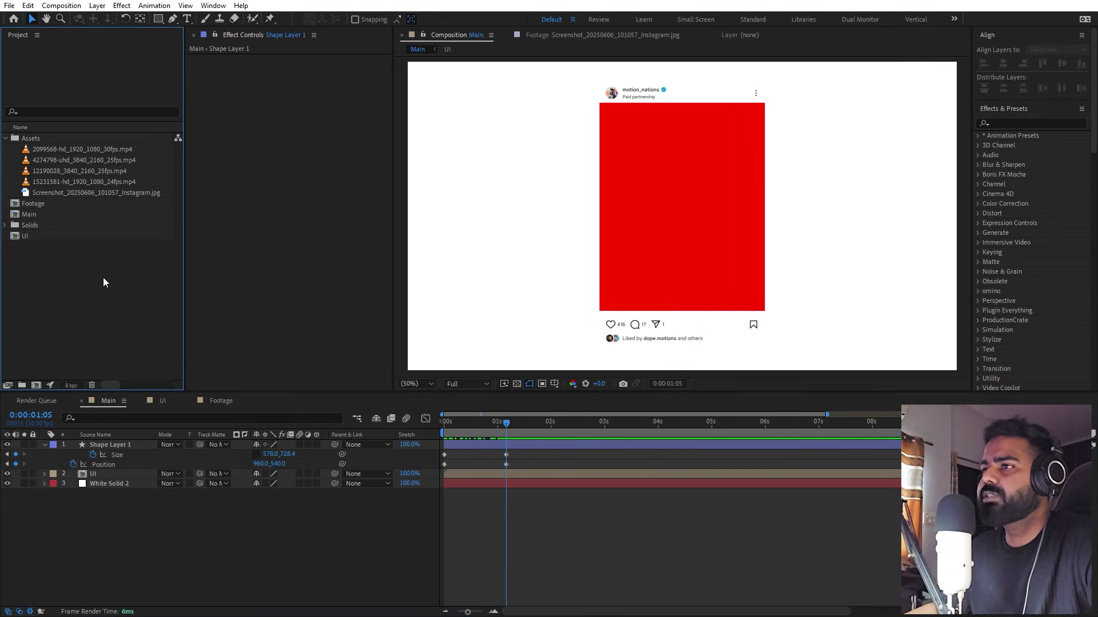
drag(39, 201, 63, 459)
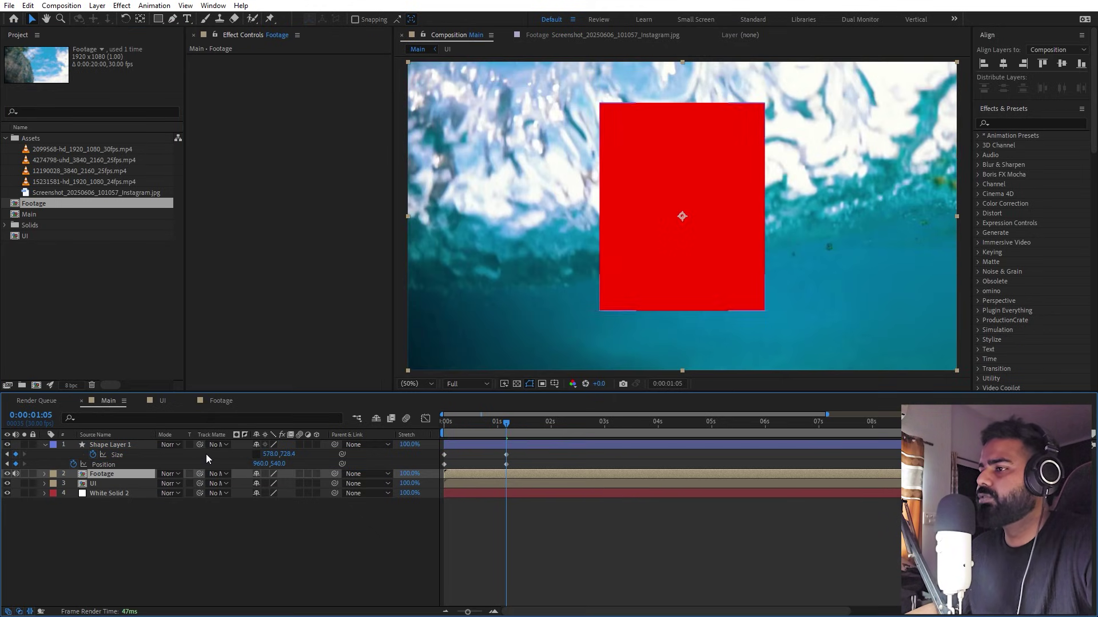
drag(199, 474, 107, 444)
drag(497, 432, 412, 451)
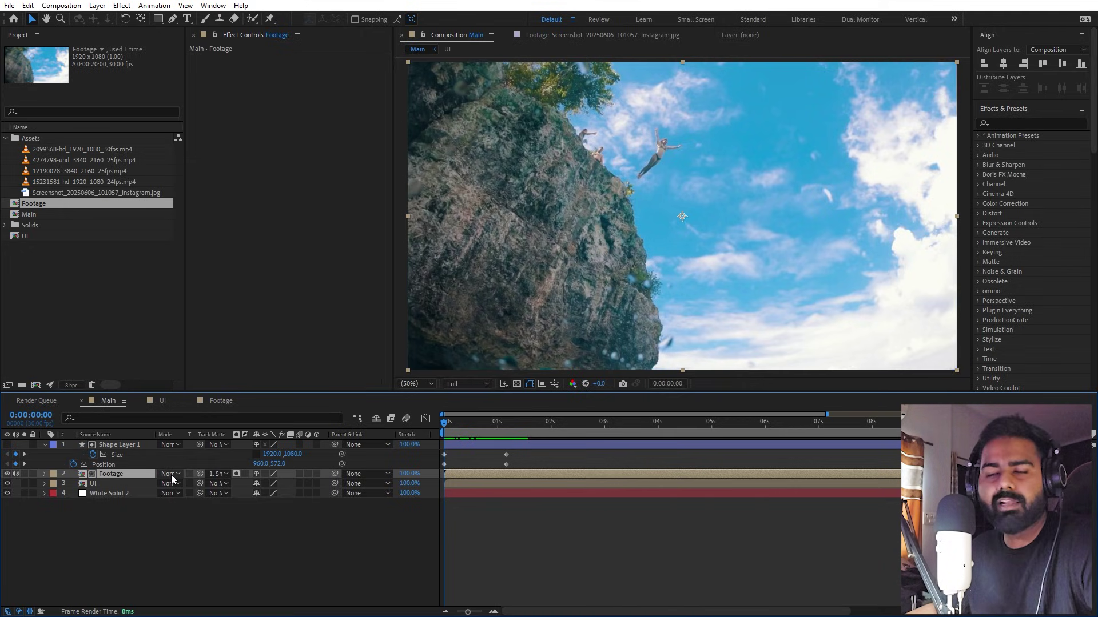
click(45, 445)
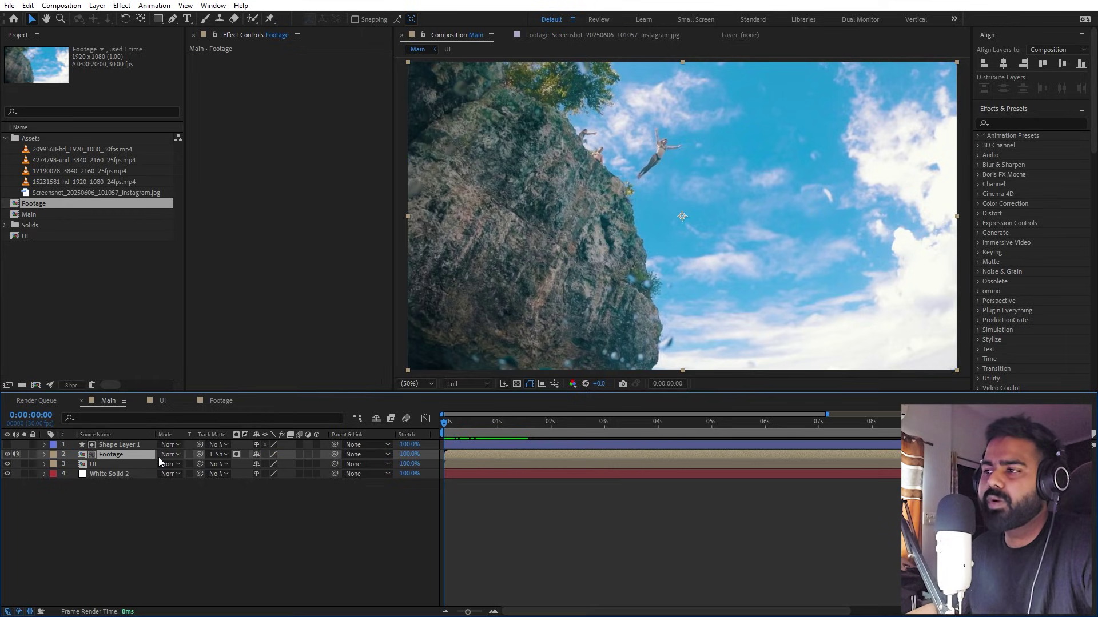
- Apply Easy Ease to all Size and Position keyframes of Shape Layer 1
click(115, 444)
click(110, 454)
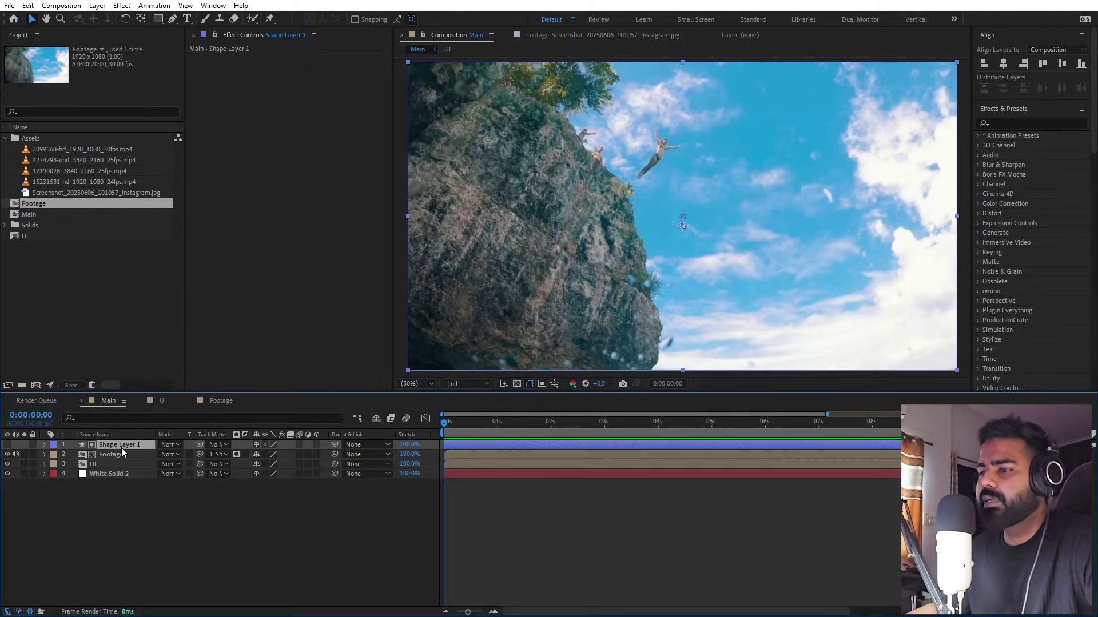
key(u)
drag(520, 452, 403, 479)
key(F9)
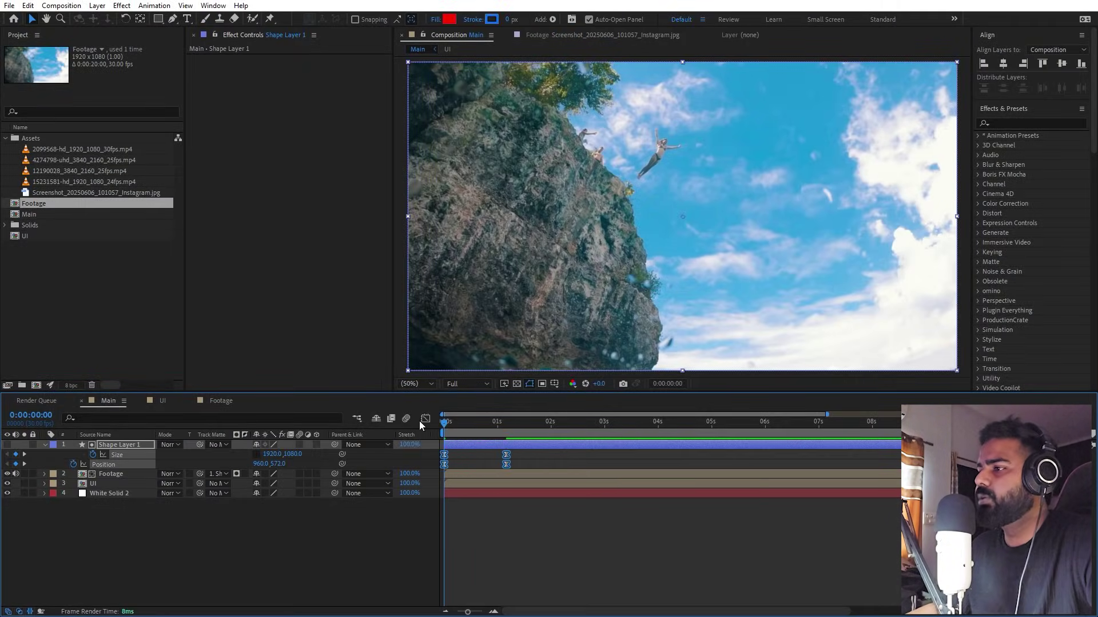
- Show the speed graph of Shape Layer 1's Size and Position with all their keyframes selected and magnified
click(426, 419)
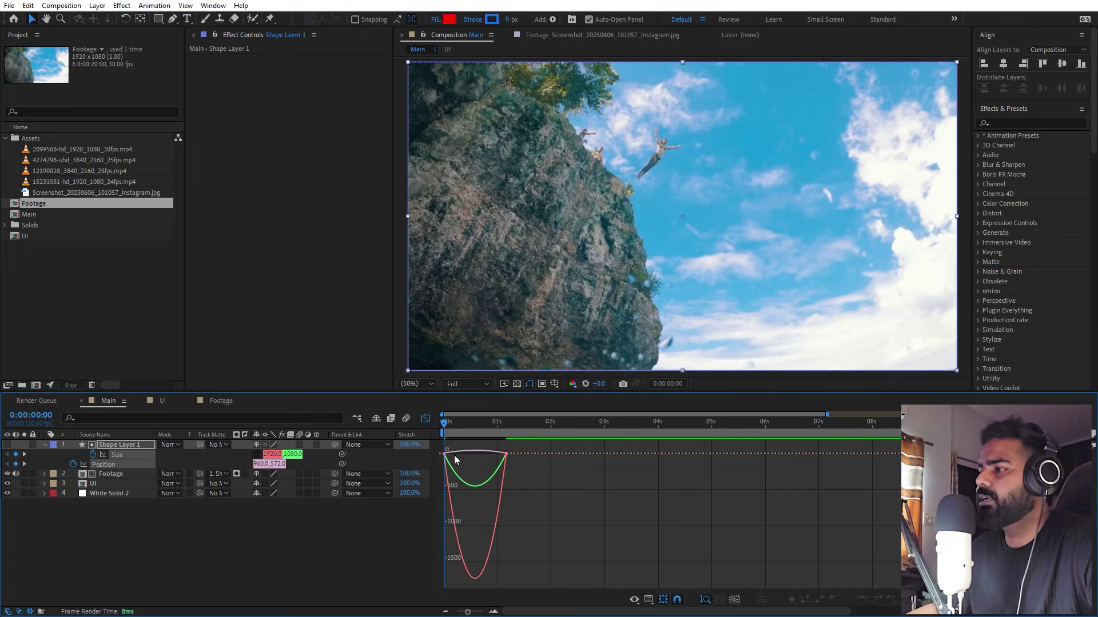
click(649, 600)
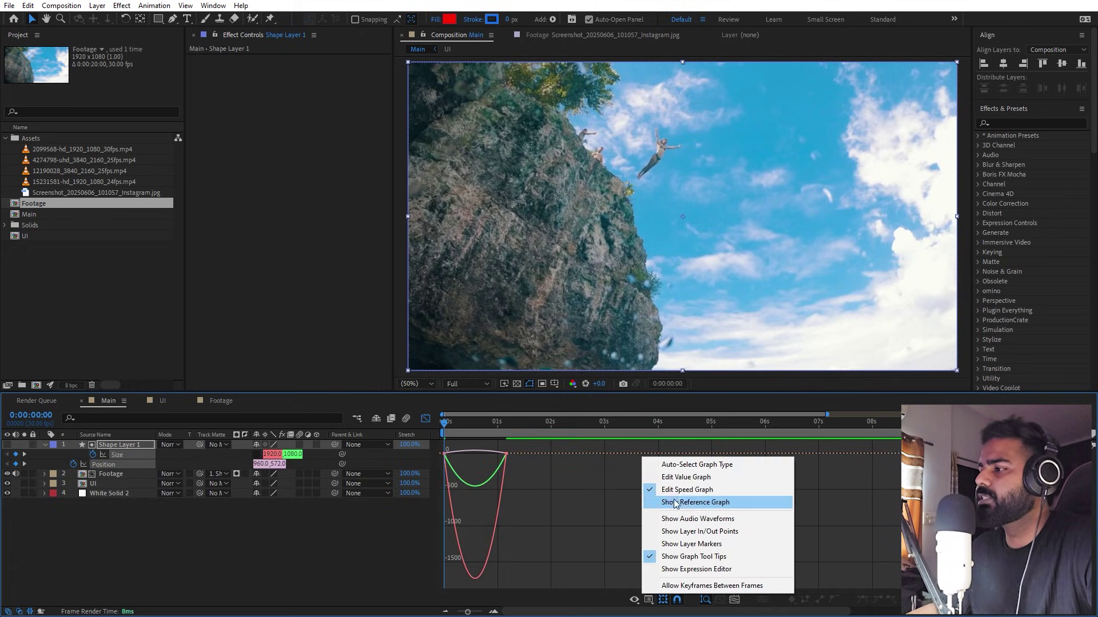
click(553, 495)
drag(574, 485, 442, 444)
drag(473, 614, 481, 614)
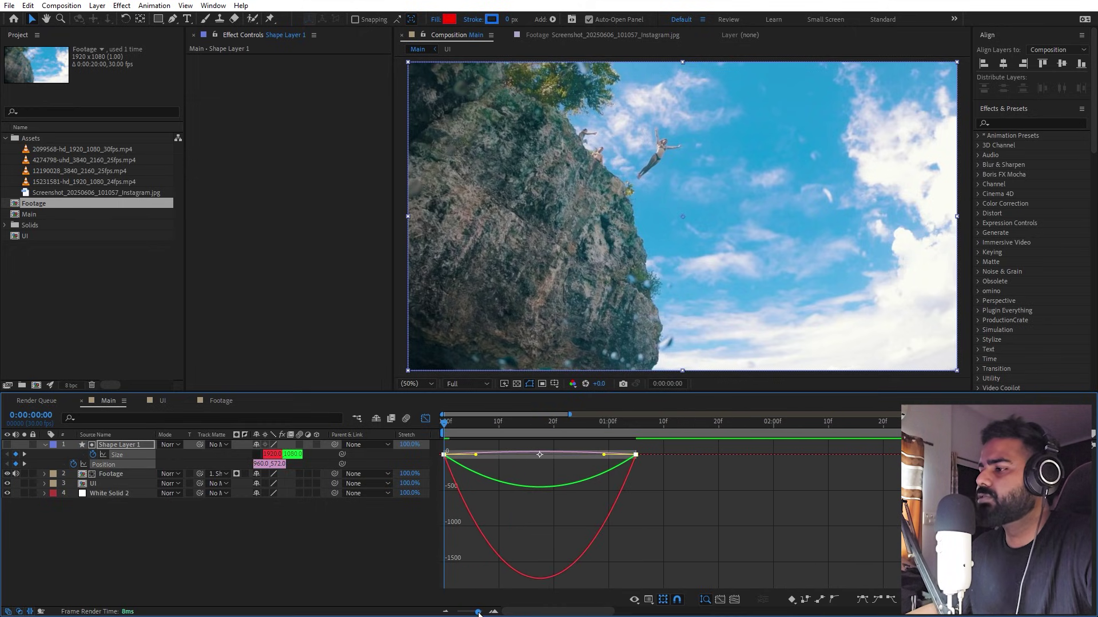
scroll(525, 544, up, 3)
scroll(770, 520, down, 3)
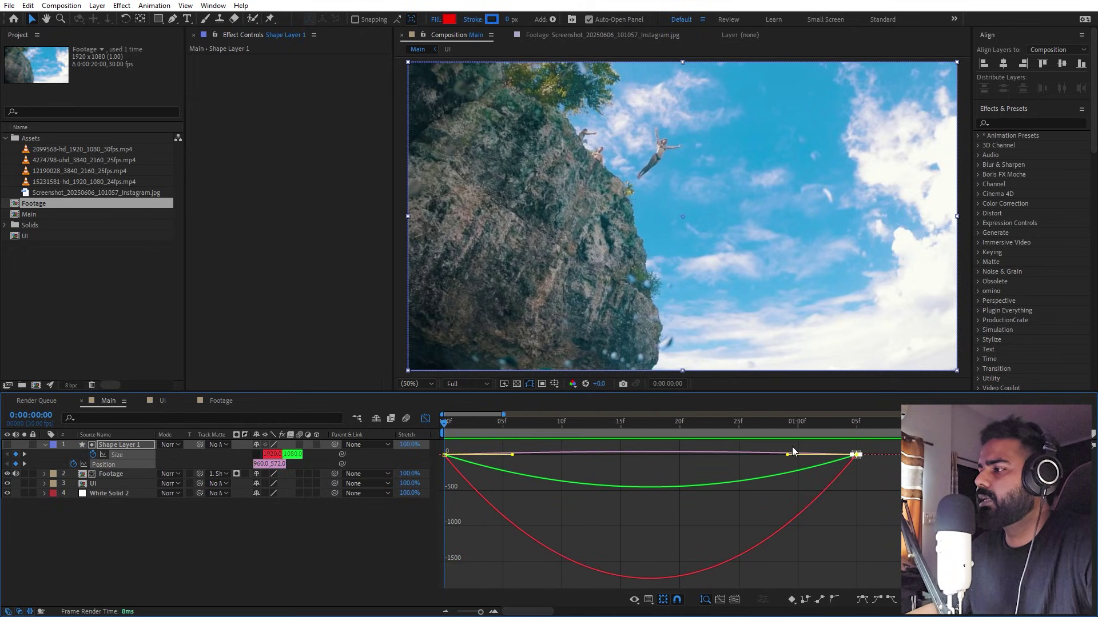
- Pull the Size and Position speed handles toward the middle of the graph for a sharper ease and preview the animation
drag(789, 454, 418, 440)
key(ctrl+z)
key(ctrl+z)
drag(514, 457, 607, 454)
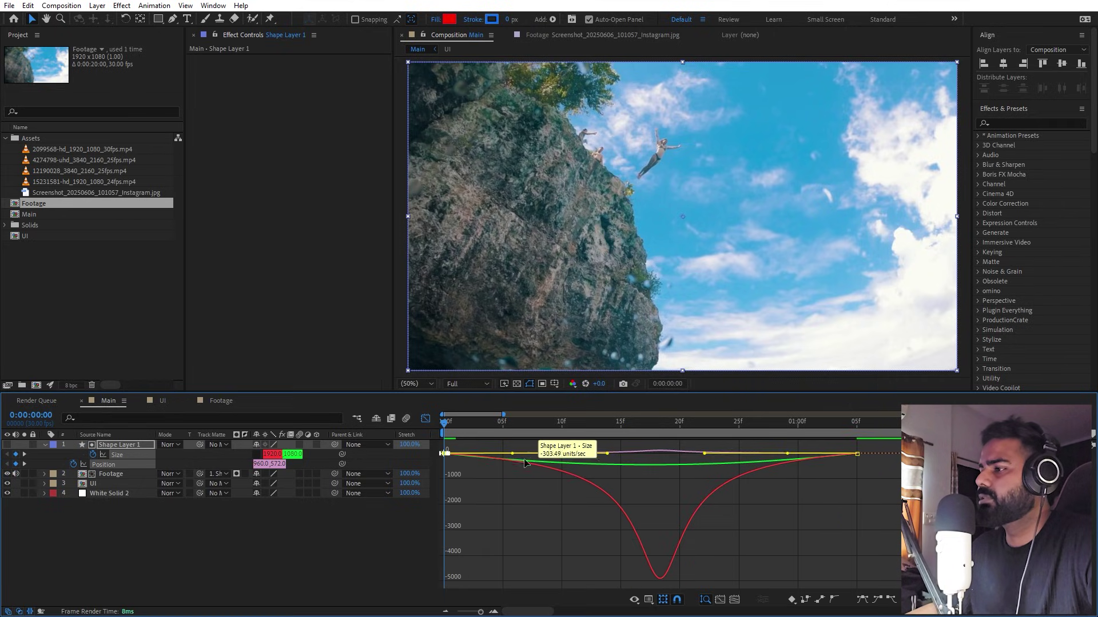
drag(512, 453, 703, 455)
key(minus)
key(minus)
key(minus)
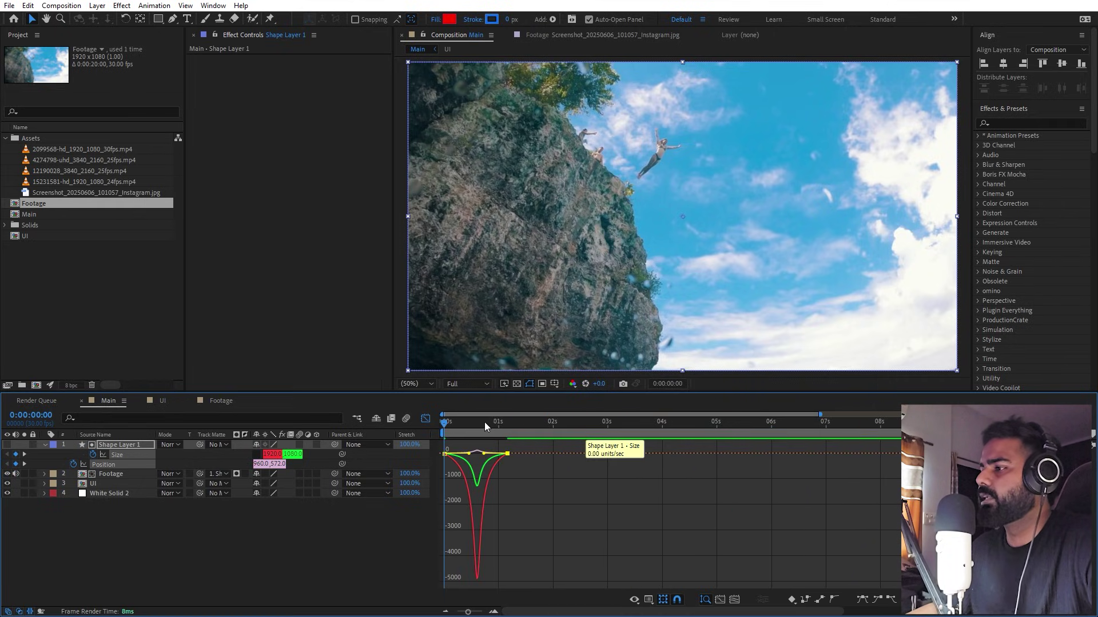
key(space)
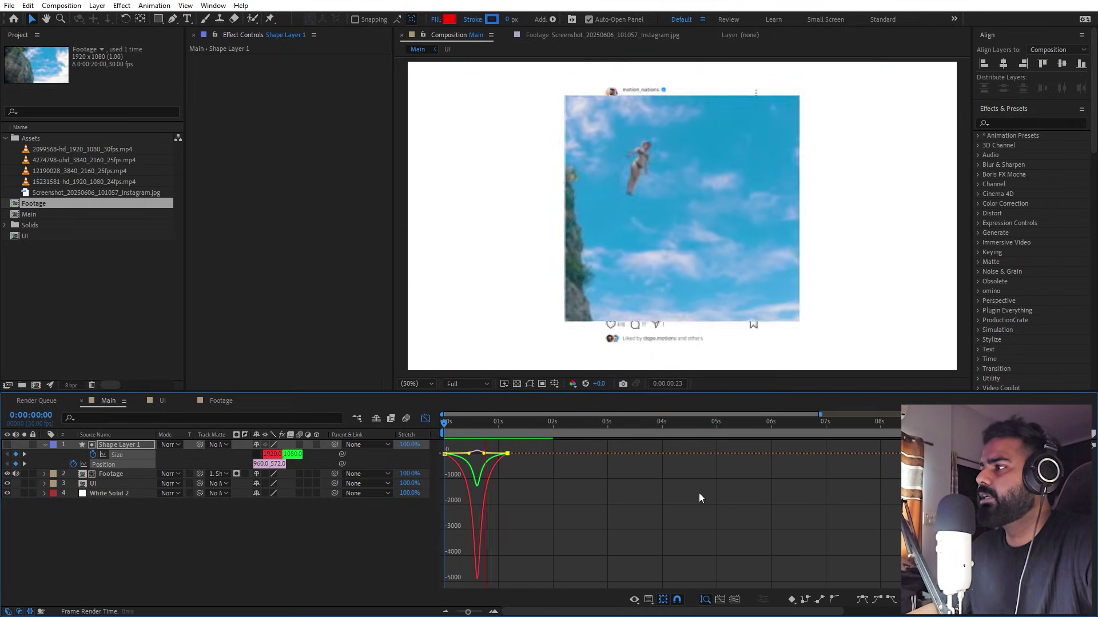
- Close the graph editor, move the playhead to 0:00:01:08 and collapse Shape Layer 1's properties
click(425, 418)
click(485, 426)
drag(487, 435, 512, 435)
click(539, 545)
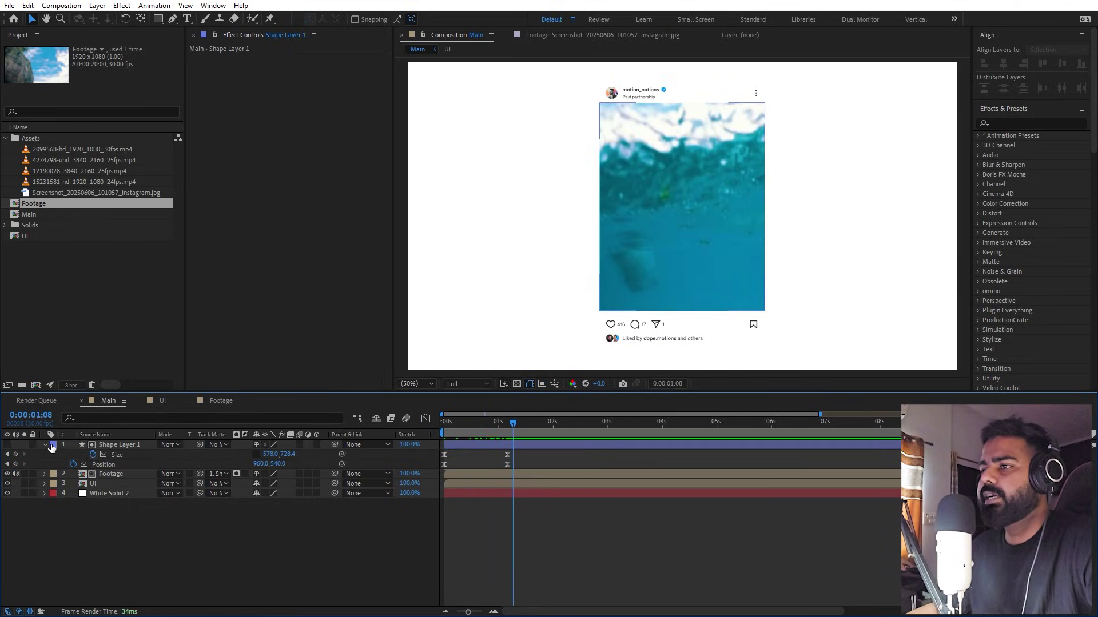
click(45, 445)
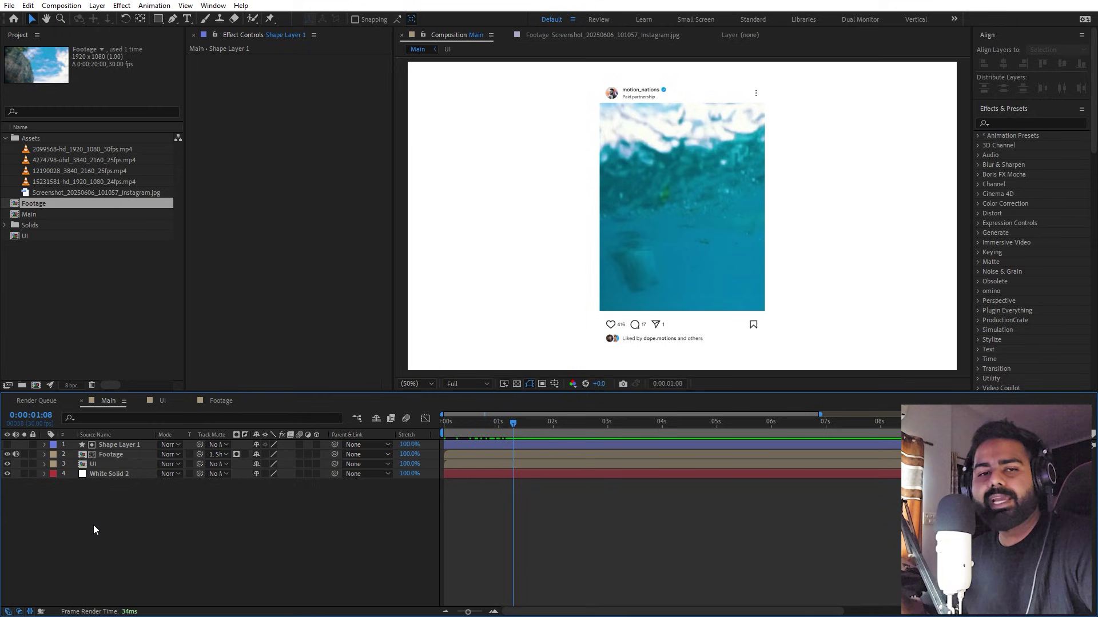
- Add a null object at the top of the Main composition
right_click(94, 525)
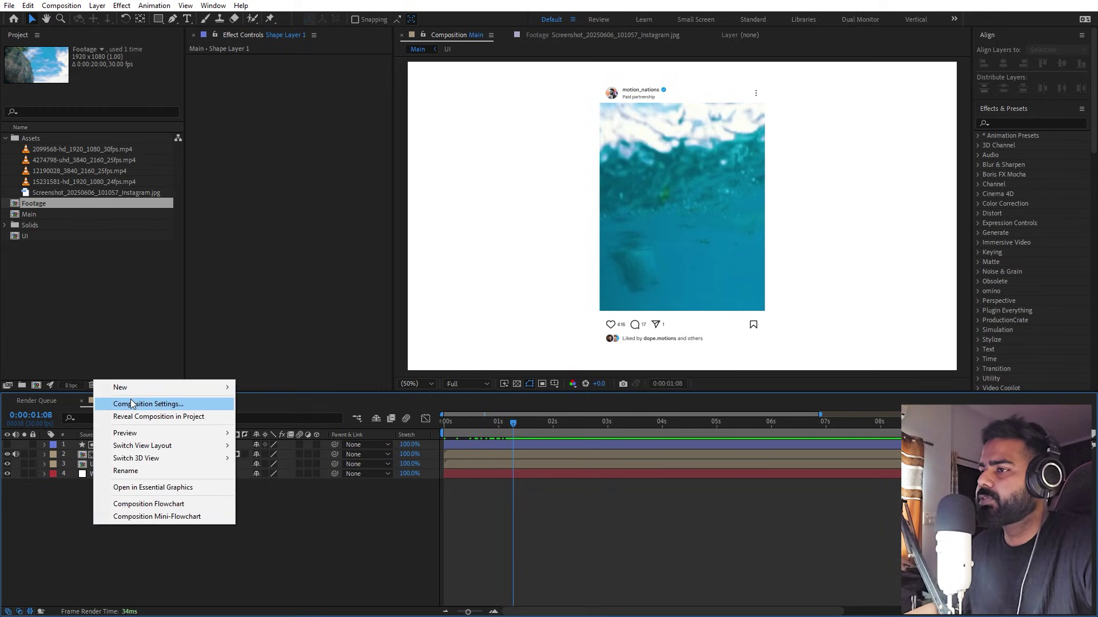
mouse_move(137, 386)
click(266, 454)
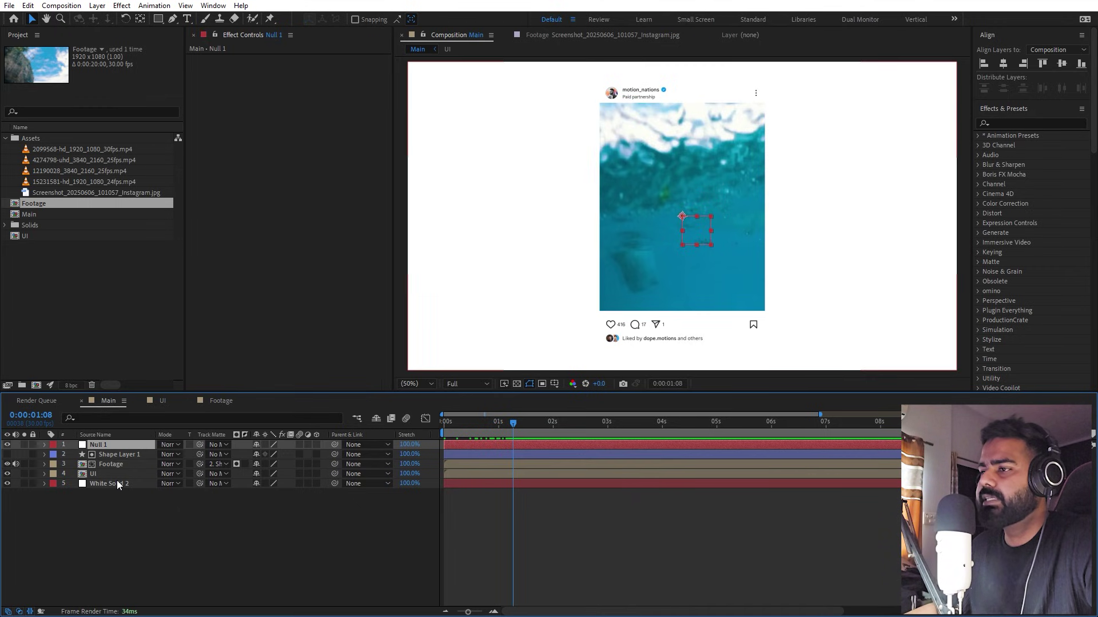
- Make Null 1, Shape Layer 1, Footage and UI 3D layers, leaving White Solid 2 as a 2D layer
shift+click(117, 483)
click(315, 444)
click(136, 493)
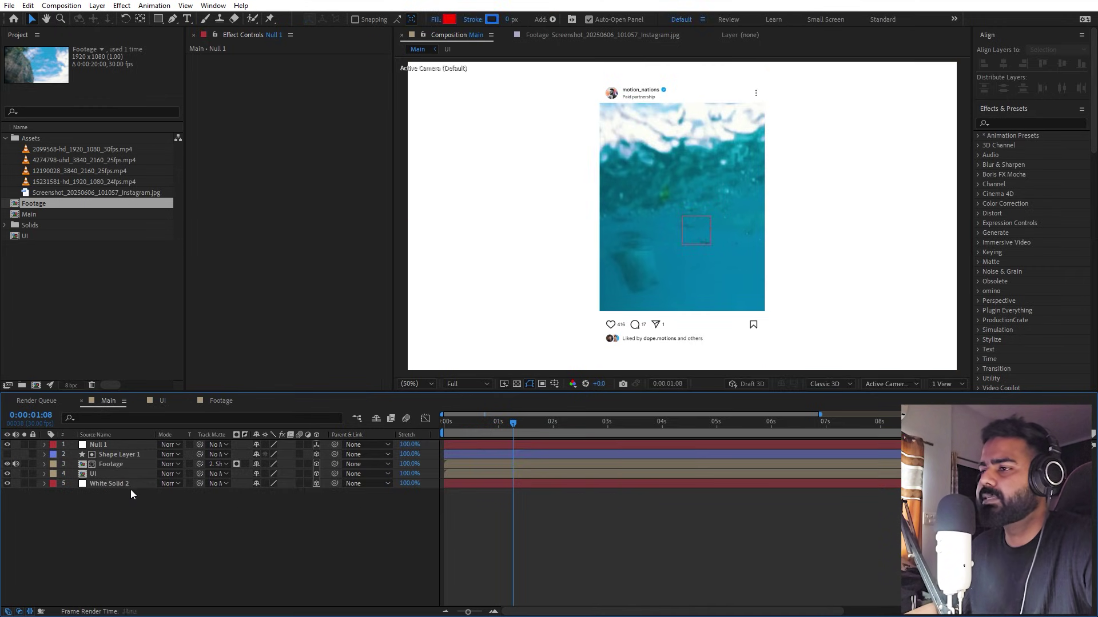
click(119, 483)
click(316, 483)
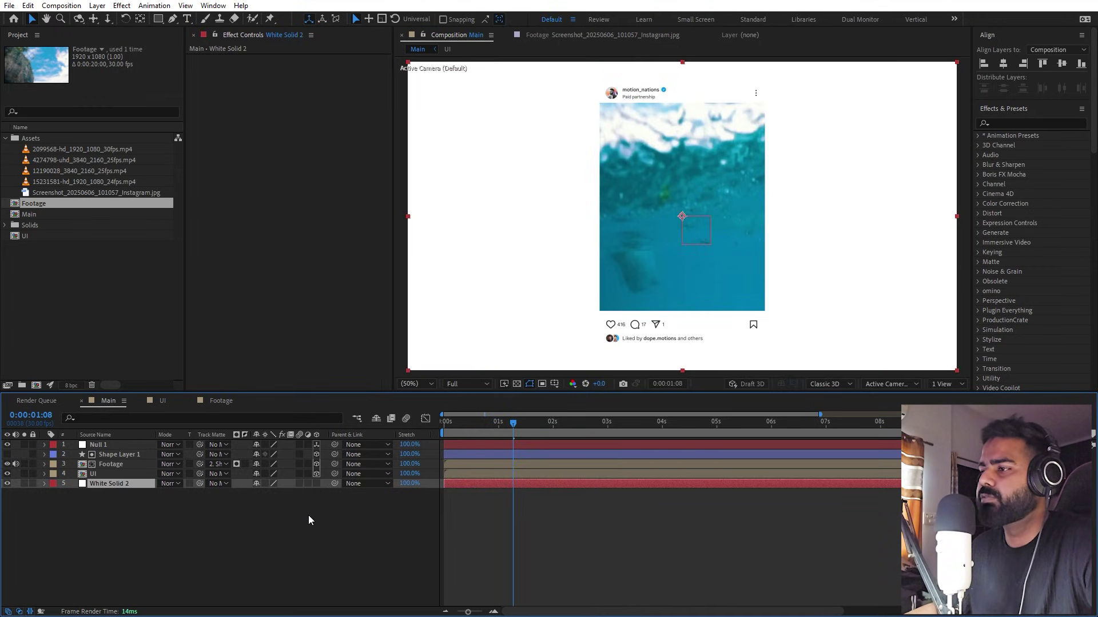
click(308, 515)
- Parent Shape Layer 1, Footage and UI to Null 1
click(106, 474)
shift+click(112, 454)
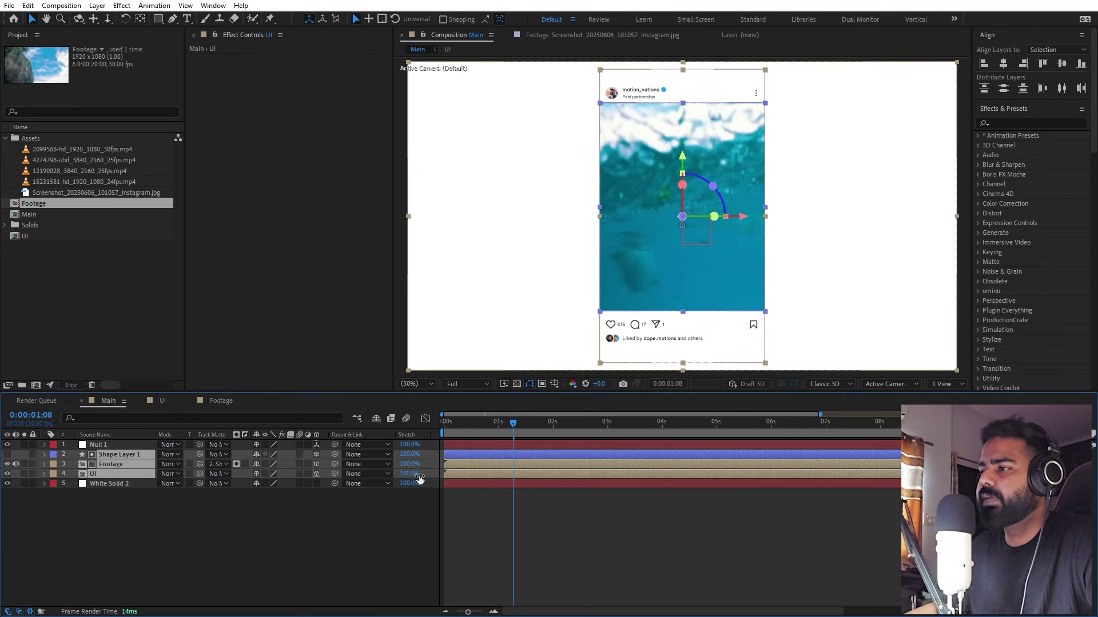
drag(334, 455, 105, 444)
- Show Null 1's rotation properties and test the rig by tilting it about the X axis, undoing the tilt
click(106, 444)
key(r)
drag(267, 464, 319, 518)
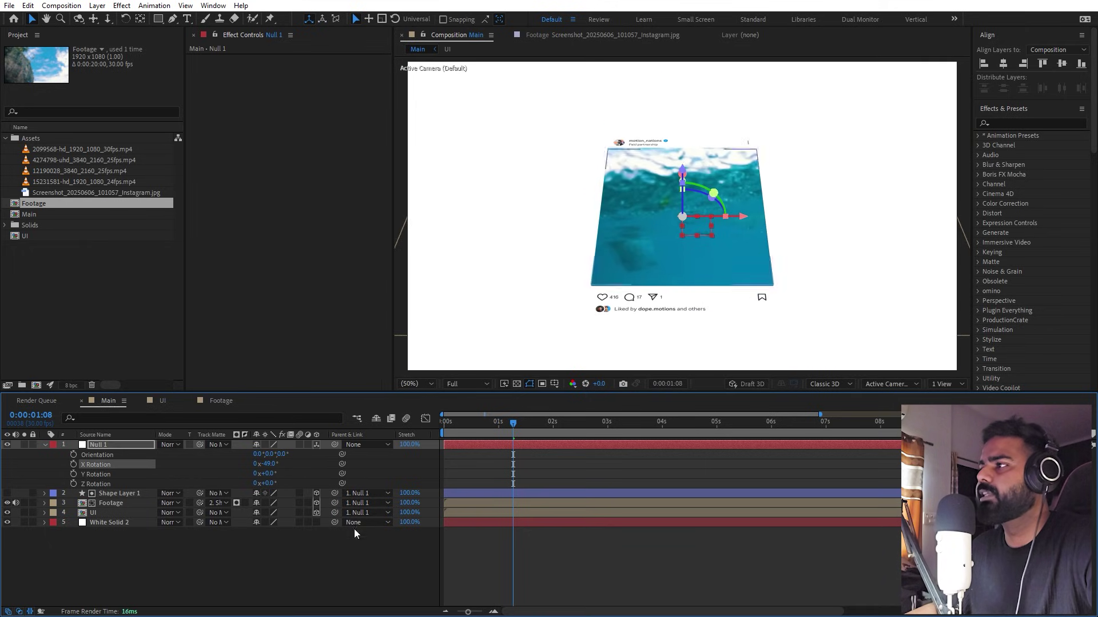
key(ctrl+z)
- Reveal Shape Layer 1's keyframes and place the playhead at 0:00:01:01, shortly before the last of them
click(612, 568)
mouse_move(505, 436)
mouse_down()
mouse_move(435, 432)
mouse_move(495, 436)
mouse_up()
click(499, 445)
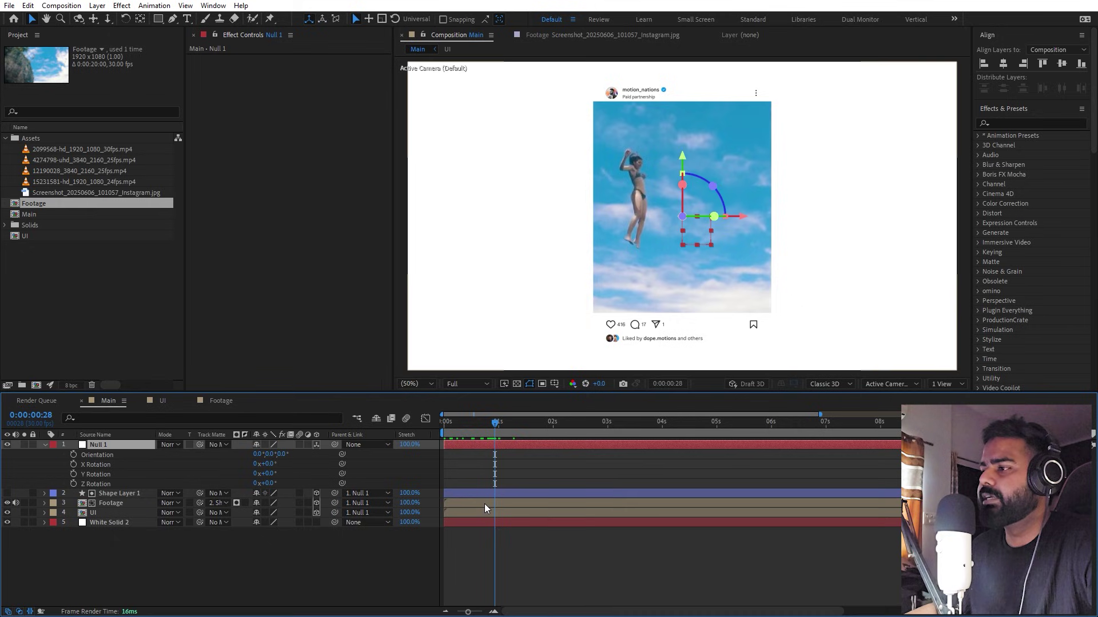
click(488, 495)
key(u)
drag(501, 426, 500, 431)
key(k)
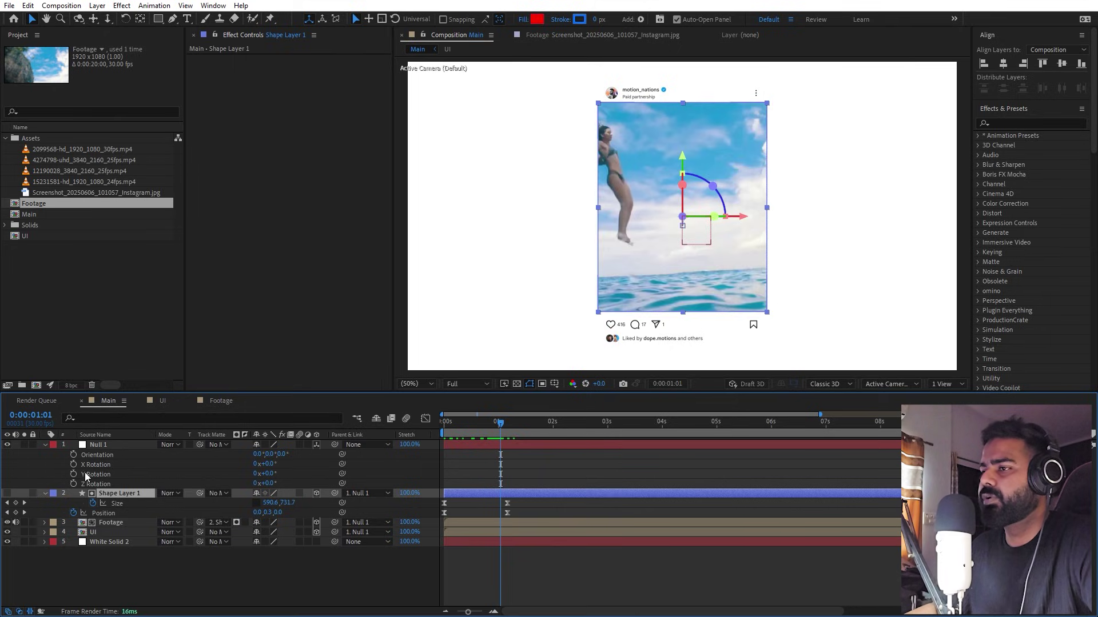
- Start keyframing Null 1's Position and X, Y and Z Rotation at 0:00:01:01 and show all its animated properties
click(75, 465)
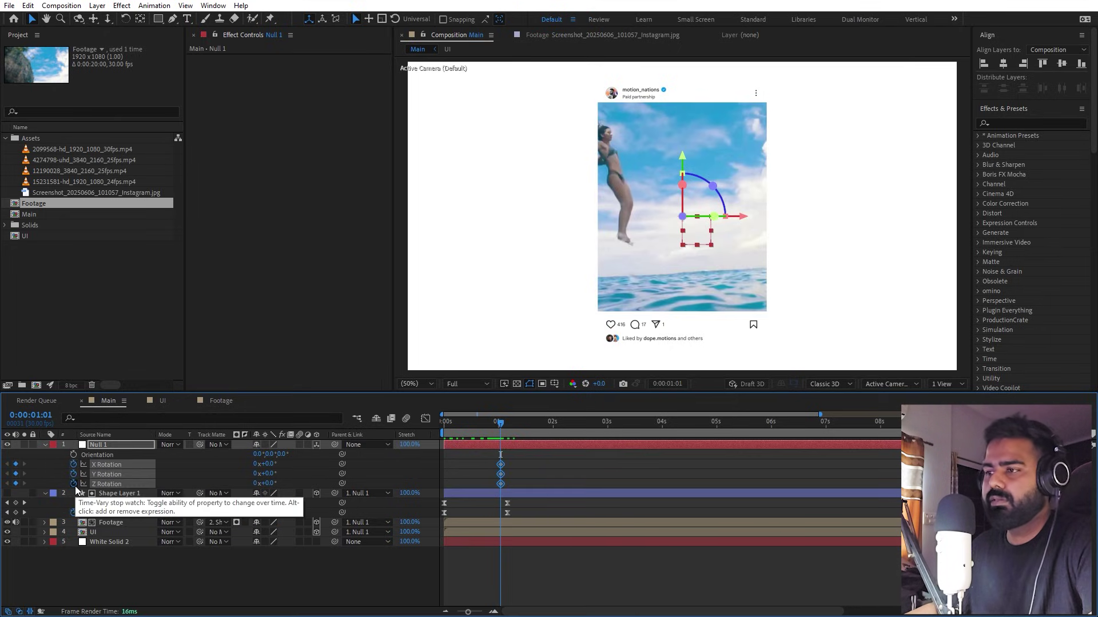
key(p)
click(73, 454)
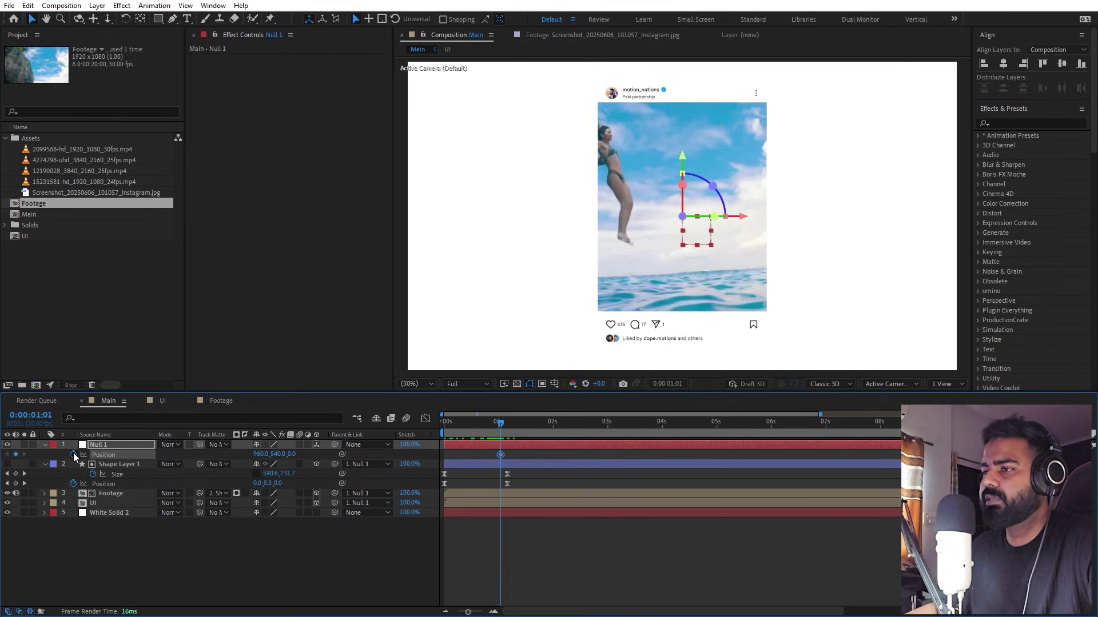
key(p)
key(u)
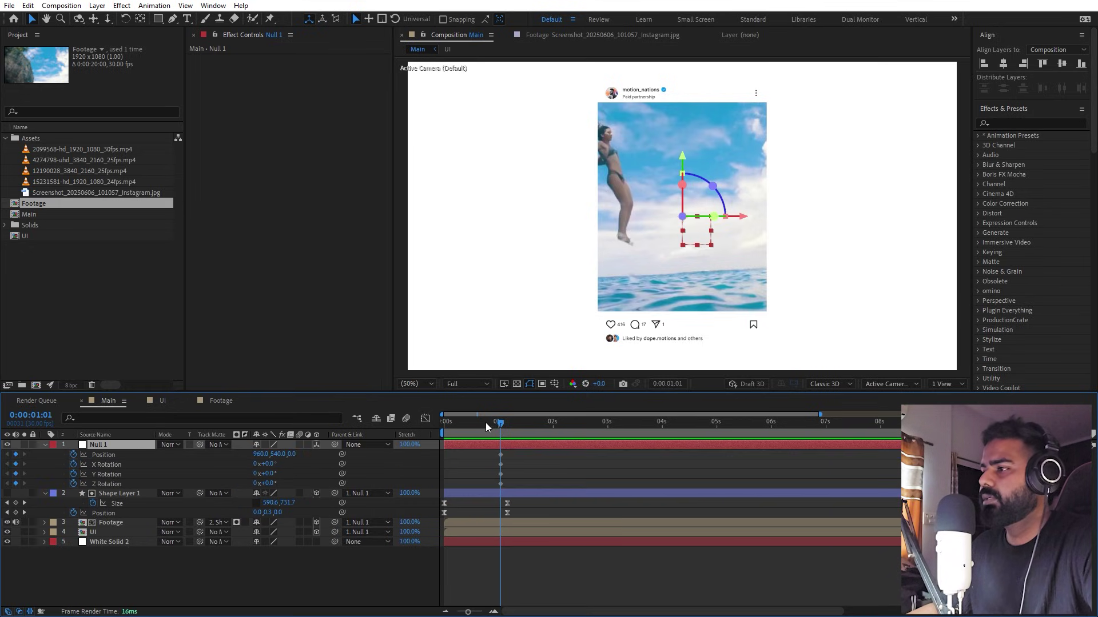
- At 0:00:01:25, set Null 1's X, Y and Z Rotation to about -43.8°, -25.4° and -21.8° and Position to about 917.9, 503.8, -356.5
drag(502, 424, 544, 425)
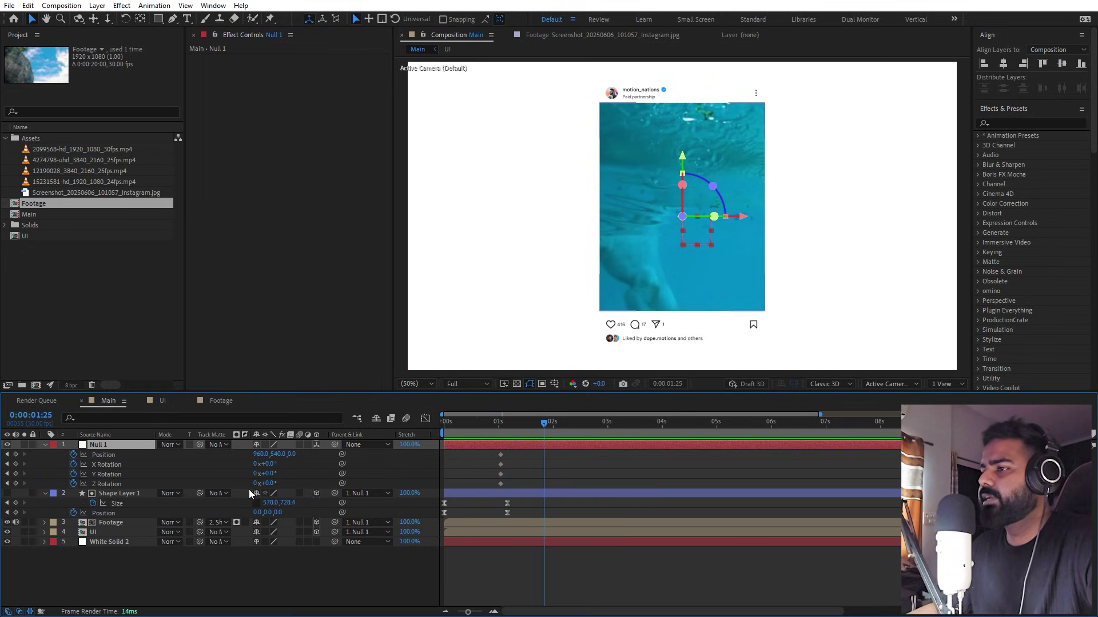
drag(271, 478, 232, 485)
drag(292, 454, 343, 454)
drag(664, 181, 654, 166)
drag(699, 207, 706, 206)
- At 0:00:02:20, keyframe a new Null 1 pose with Y Rotation about 24.1°, Z Rotation about 11° and a shifted Position
drag(499, 429, 590, 431)
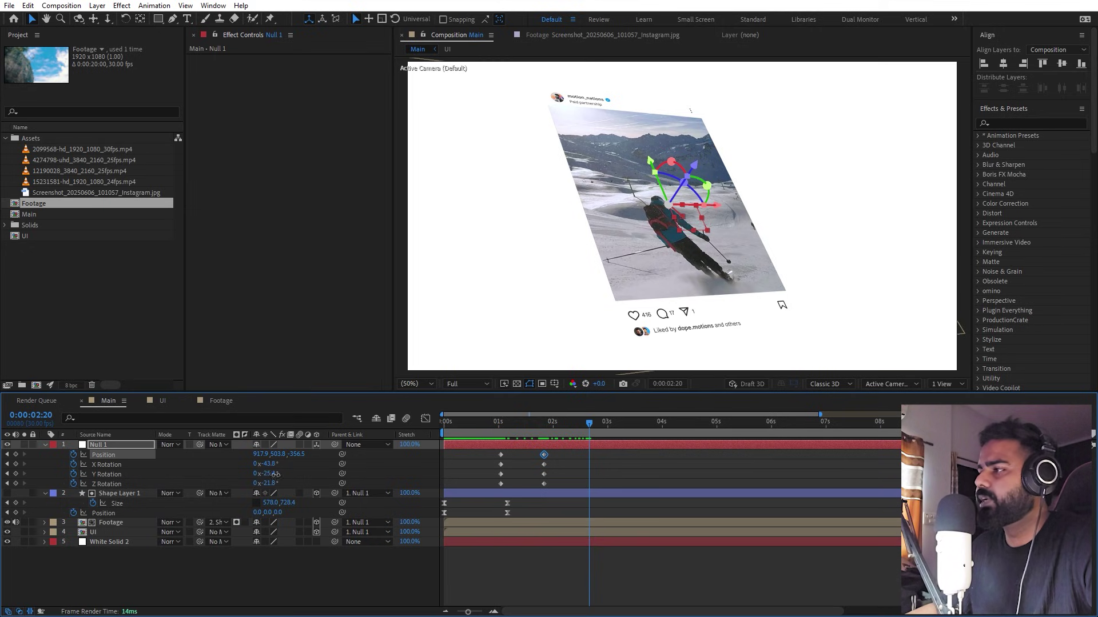
drag(274, 474, 319, 471)
key(ctrl+z)
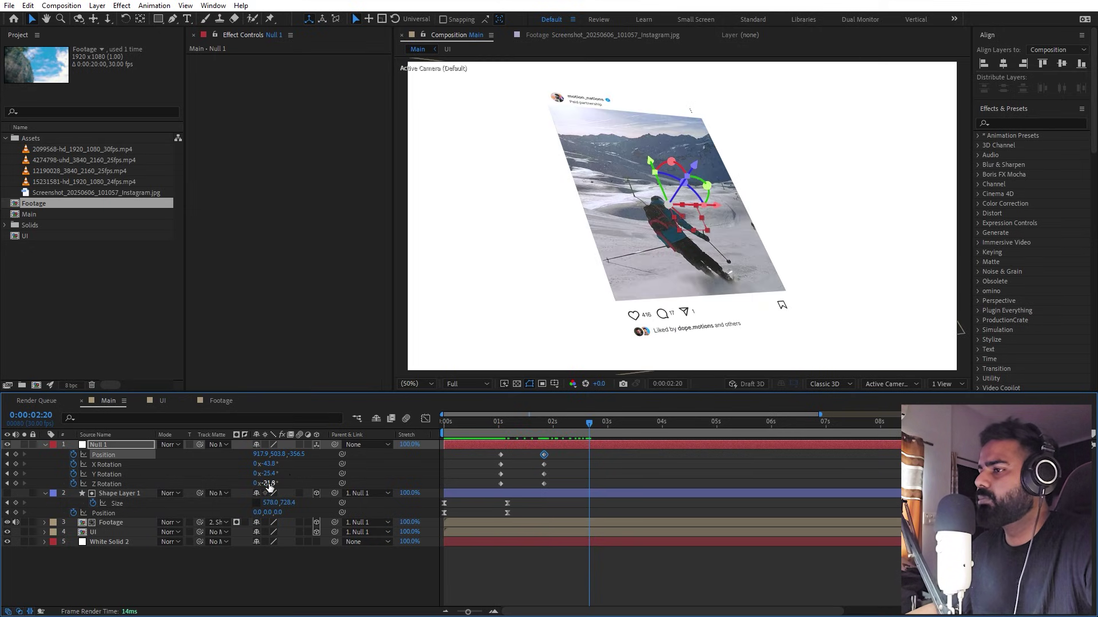
drag(686, 174, 686, 217)
- At 0:00:03:14, keyframe Null 1's X, Y and Z Rotation at about -6.9°, 25.5° and -28° with Position 877.1, 558.1, -293.9, and preview
drag(609, 429, 634, 430)
drag(275, 469, 245, 470)
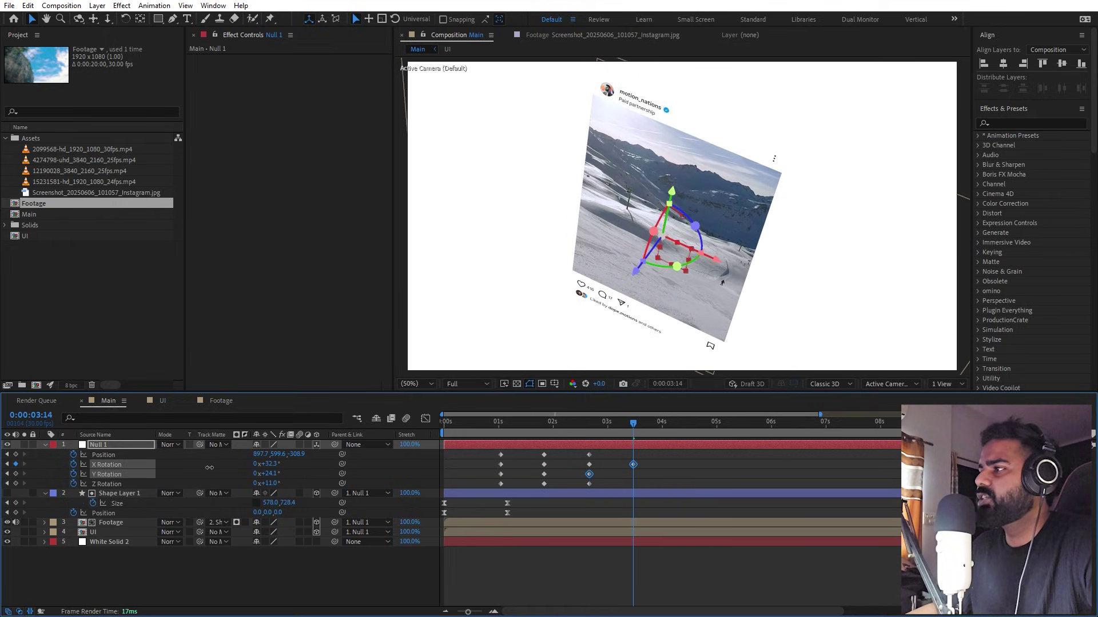
key(alt+shift+p)
drag(573, 431, 629, 425)
key(space)
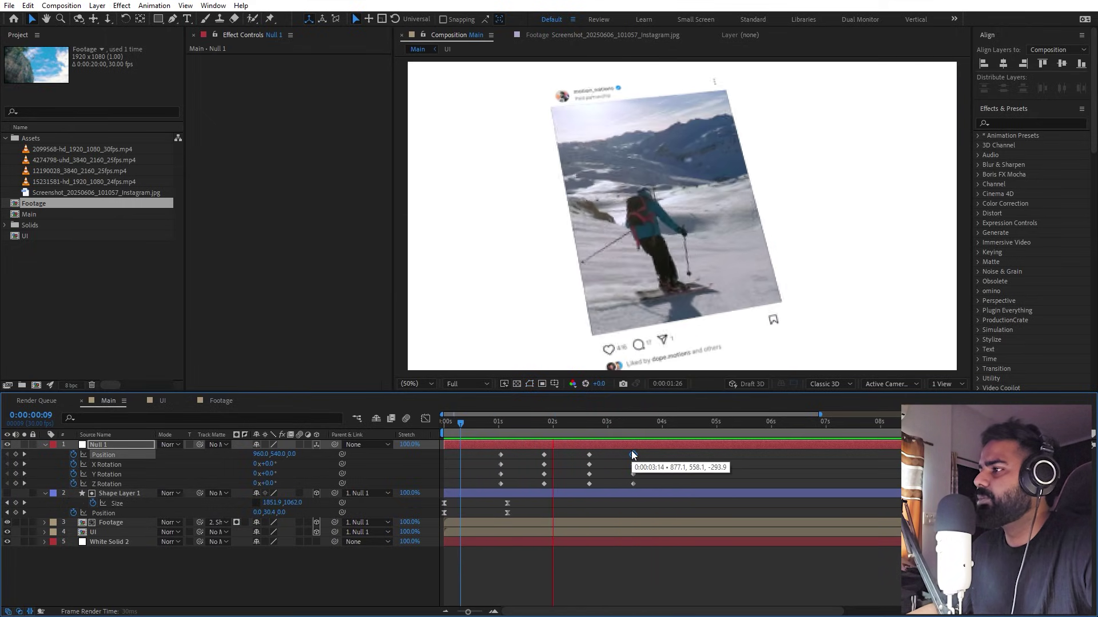
key(space)
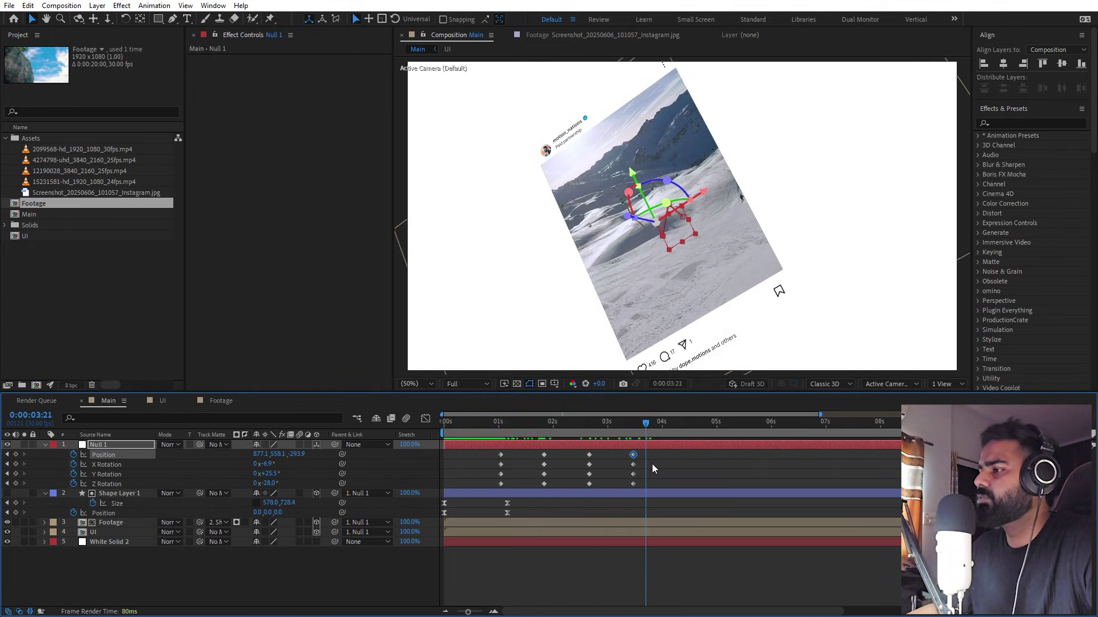
- At 0:00:04:12, keyframe Null 1's X, Y and Z Rotation at about -44.7°, 12.2° and 15.1° and hold its Position
drag(643, 430, 683, 434)
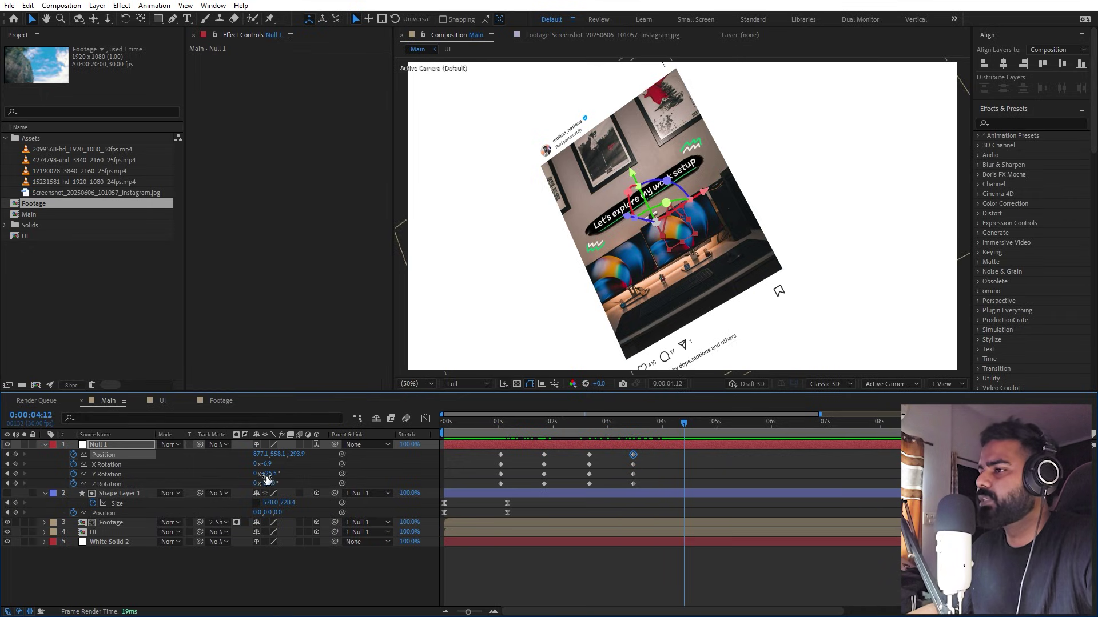
drag(239, 487, 265, 499)
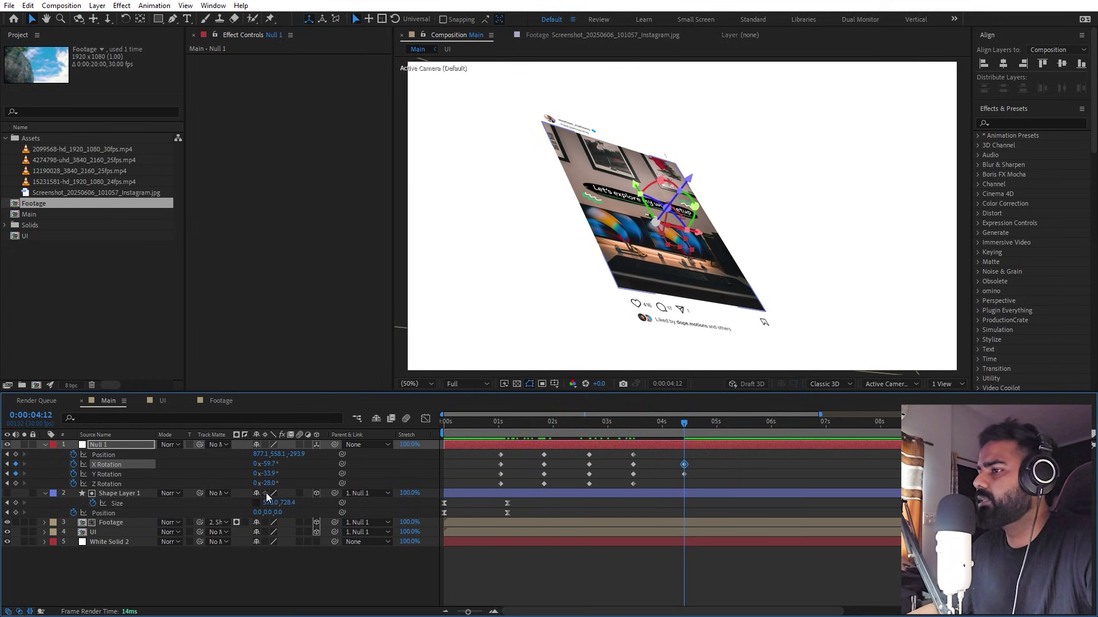
key(ctrl+v)
- Apply Easy Ease to all of Null 1's keyframes and show their speed graph magnified
drag(697, 450, 461, 491)
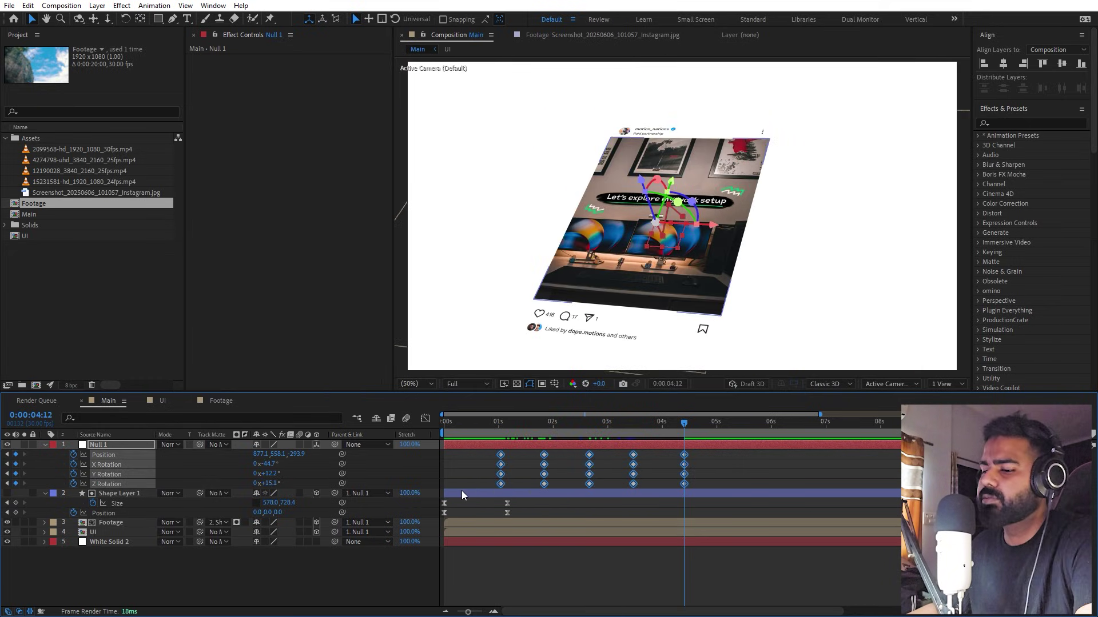
click(425, 418)
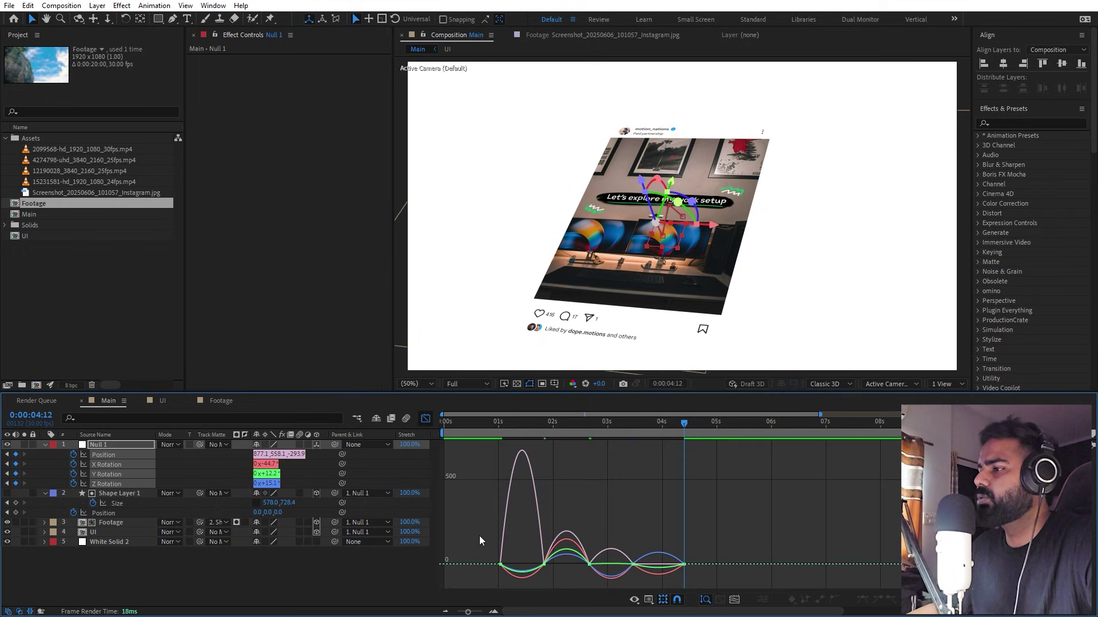
key(equal)
- Pull the speed handles of all Null 1 keyframes toward the middle of each segment, preview the result and close the graph editor
drag(495, 543, 845, 578)
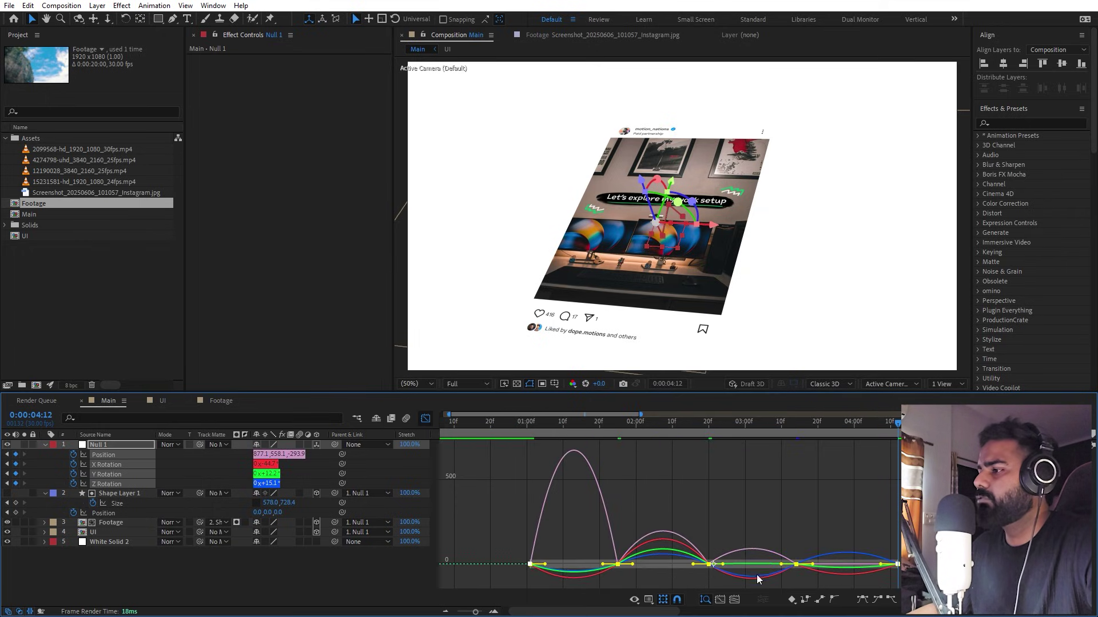
drag(547, 567, 583, 567)
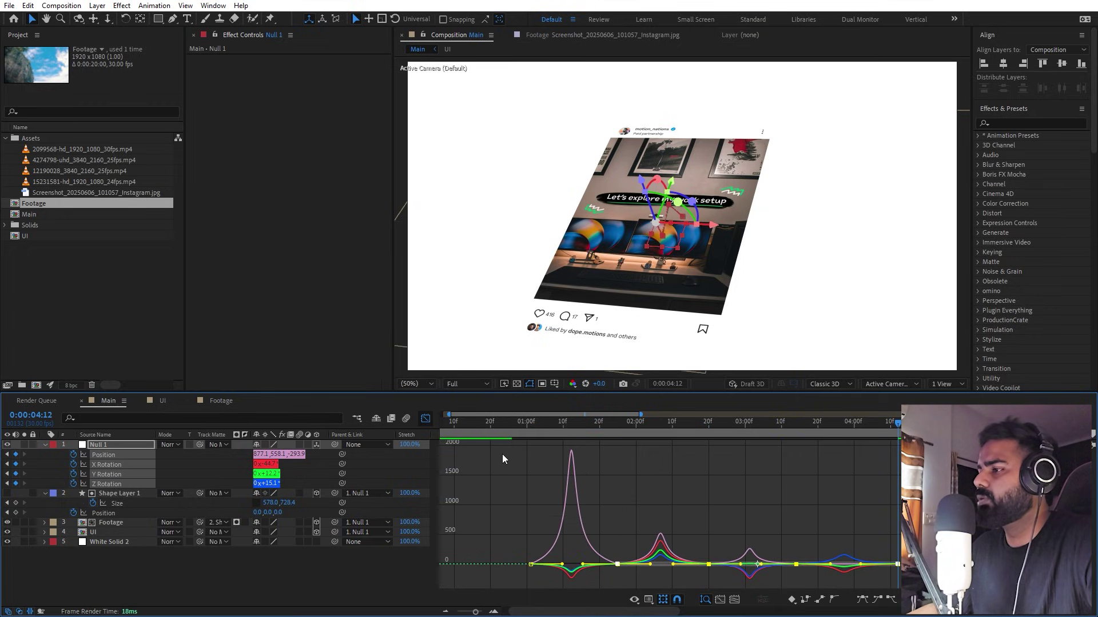
click(501, 436)
key(space)
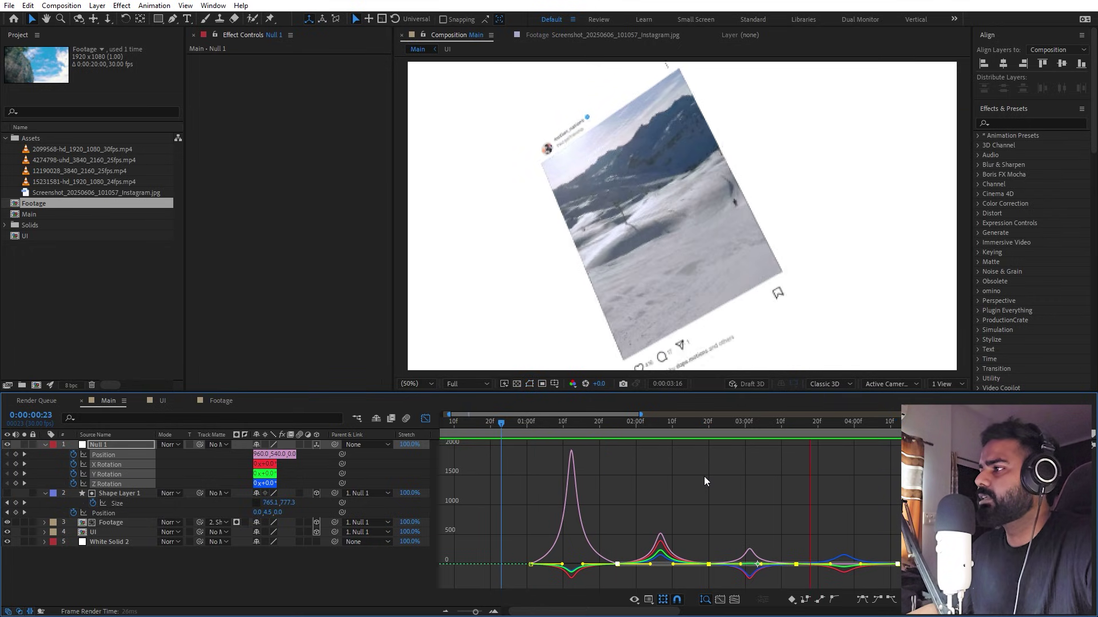
click(425, 419)
- Scrub through Null 1's movement to review its timing, returning the playhead to 0:00:01:01
drag(540, 427, 759, 426)
drag(830, 427, 830, 428)
key(semicolon)
drag(587, 427, 694, 430)
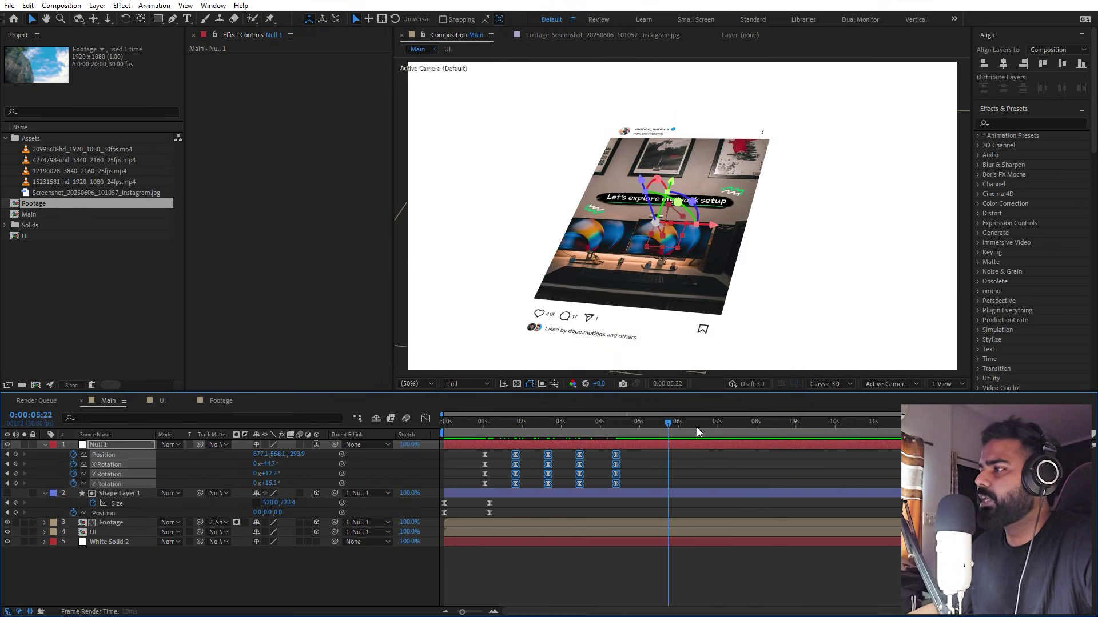
click(663, 465)
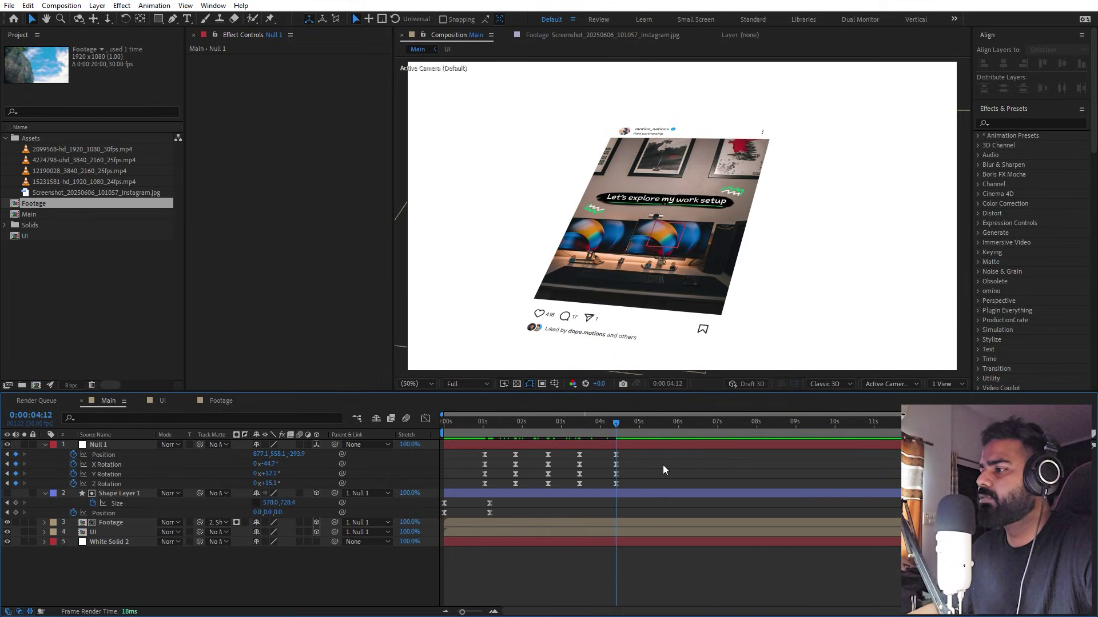
drag(534, 427, 629, 433)
drag(571, 410, 484, 430)
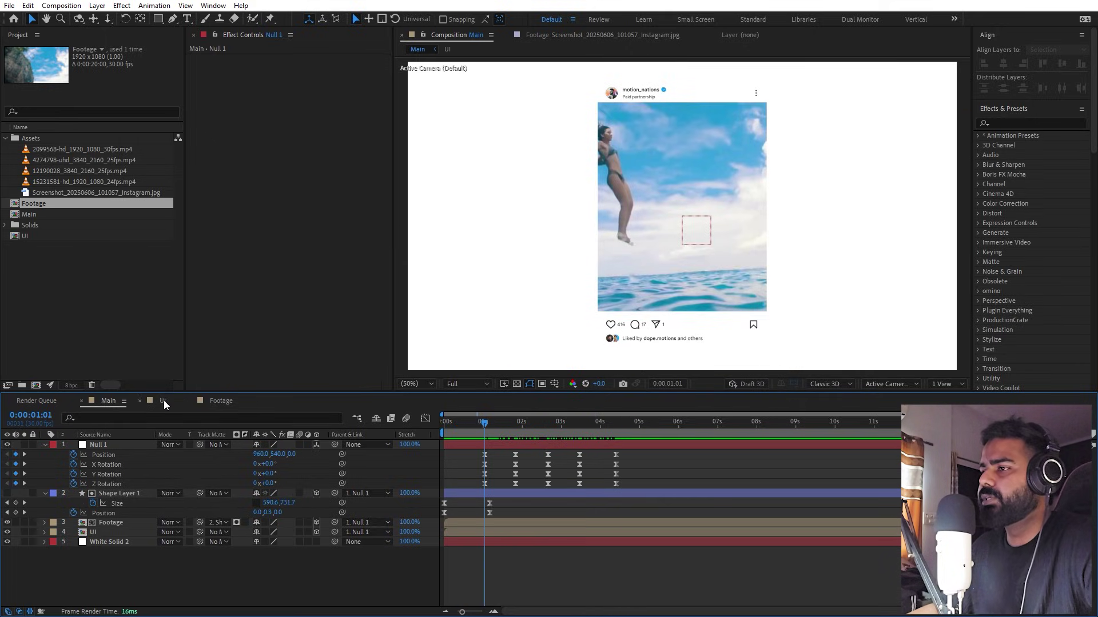
- Add the text 253 below the heart icon in the UI composition and center its anchor point
click(163, 402)
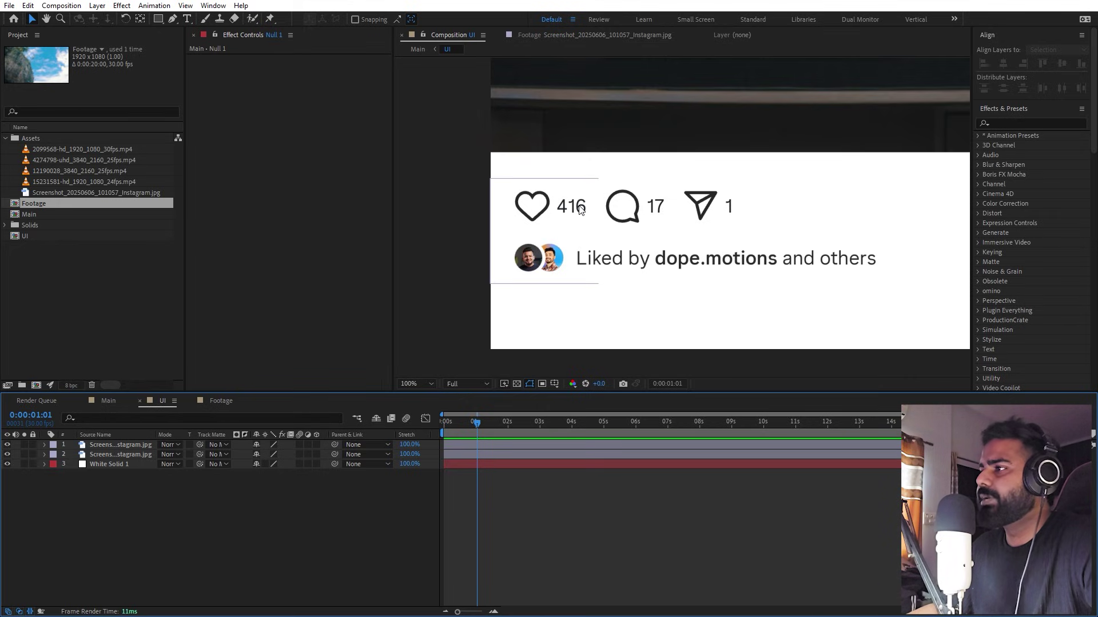
click(185, 20)
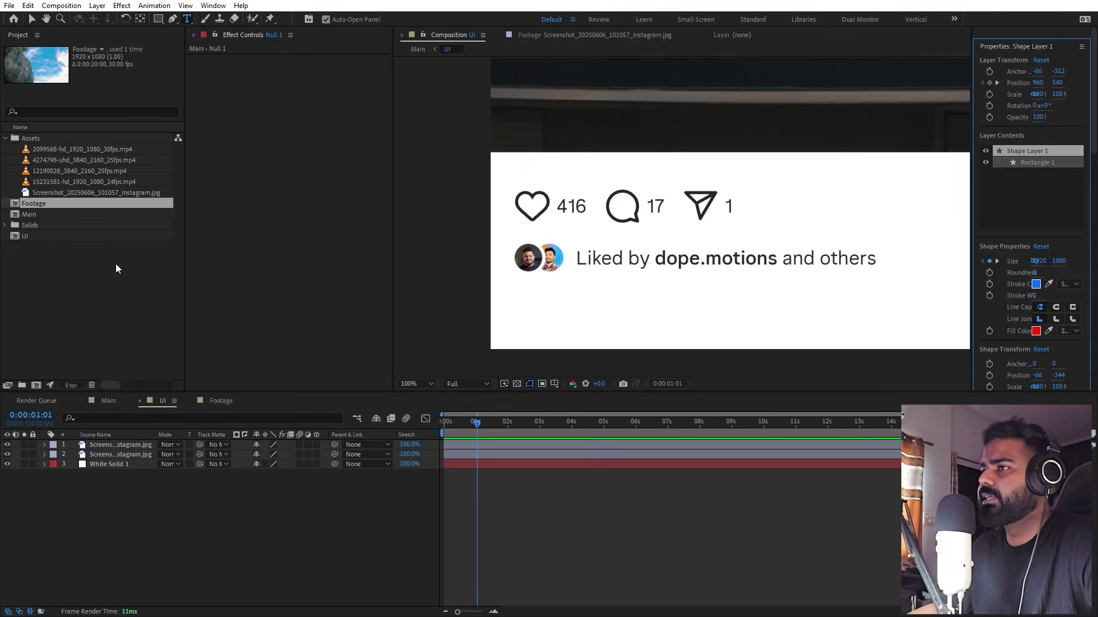
click(96, 306)
click(565, 309)
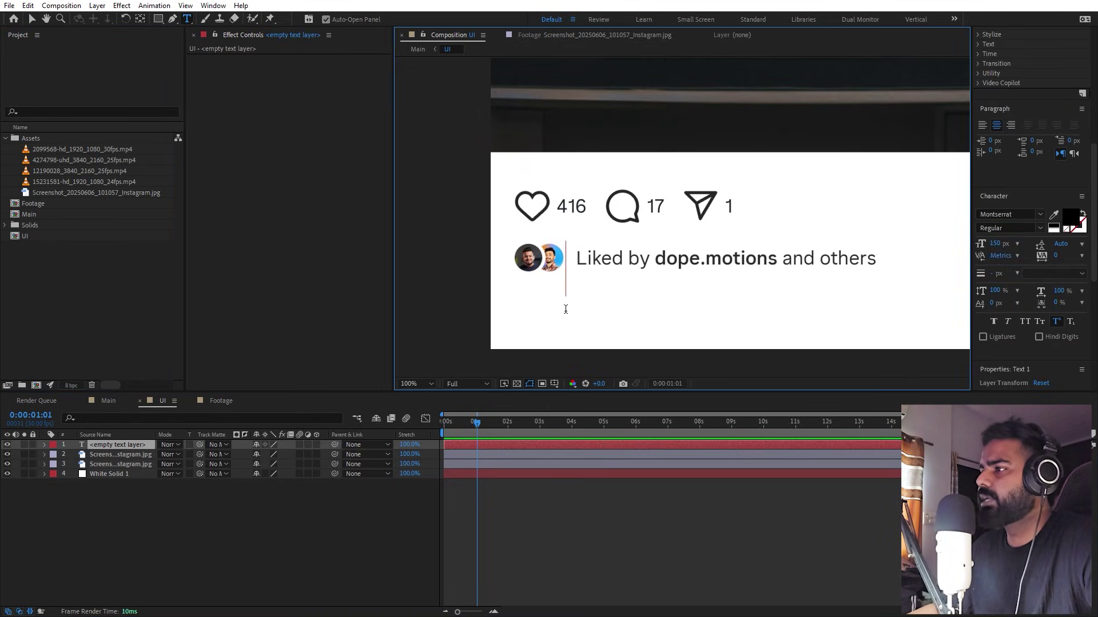
text(253)
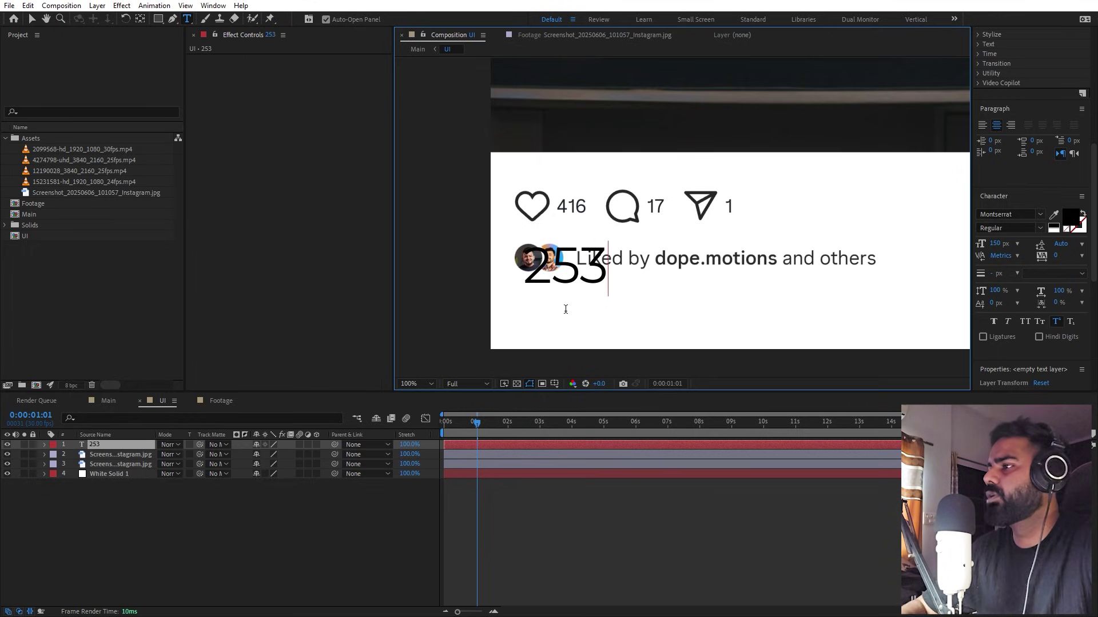
key(Escape)
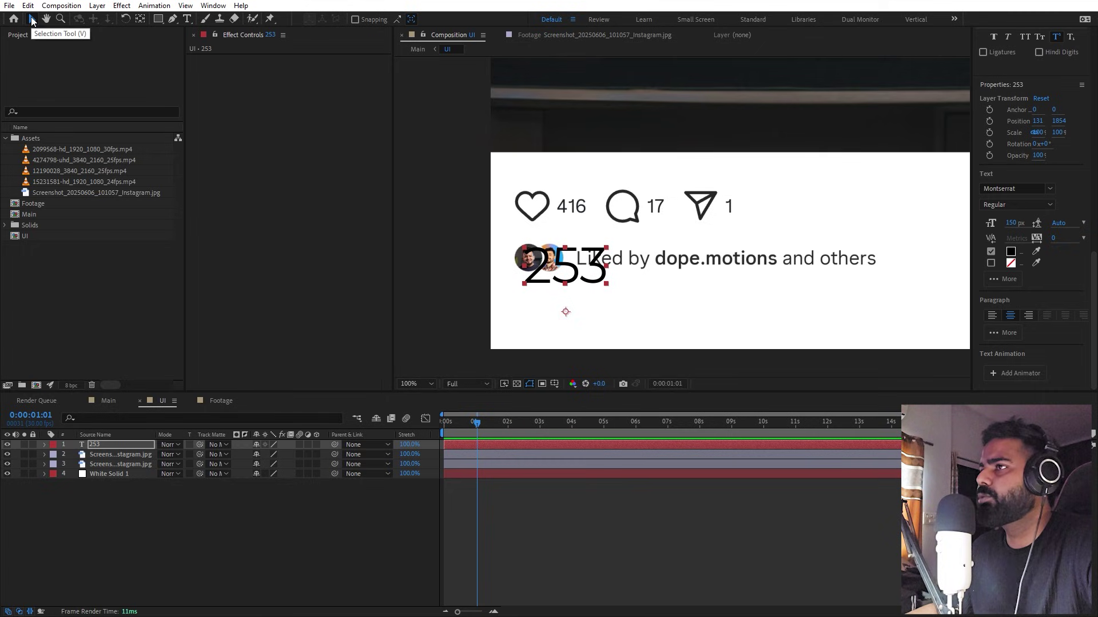
click(141, 18)
key(ctrl+alt+Home)
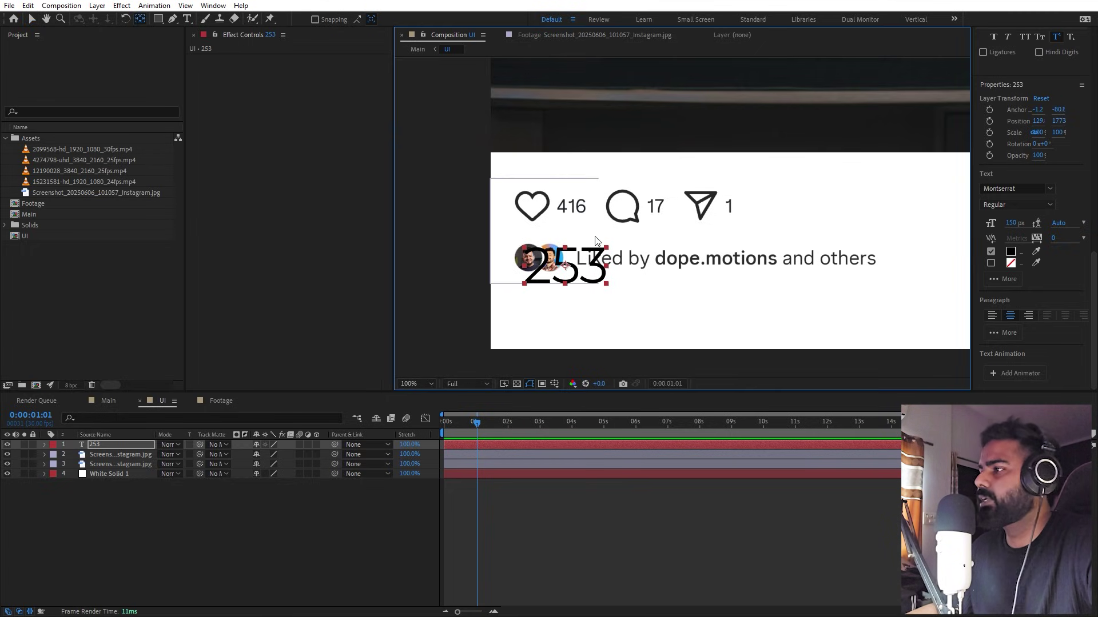
- Scale the 253 text to 36% and align it over the 416 count beside the heart icon
drag(608, 252, 590, 255)
key(period)
drag(492, 281, 594, 229)
key(v)
key(period)
drag(457, 246, 627, 326)
key(Up)
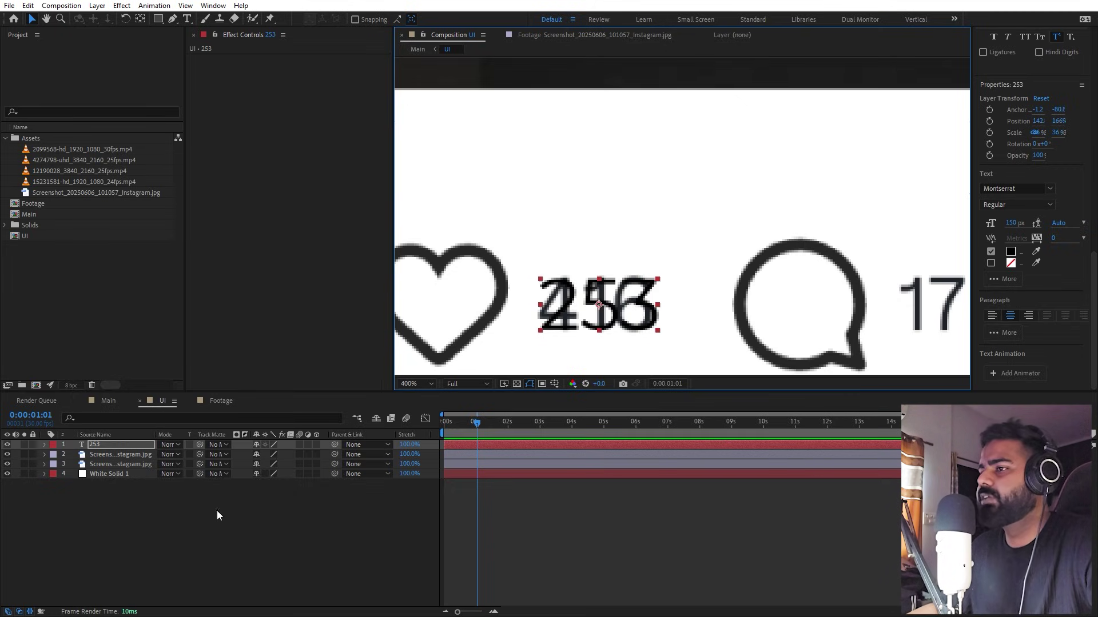
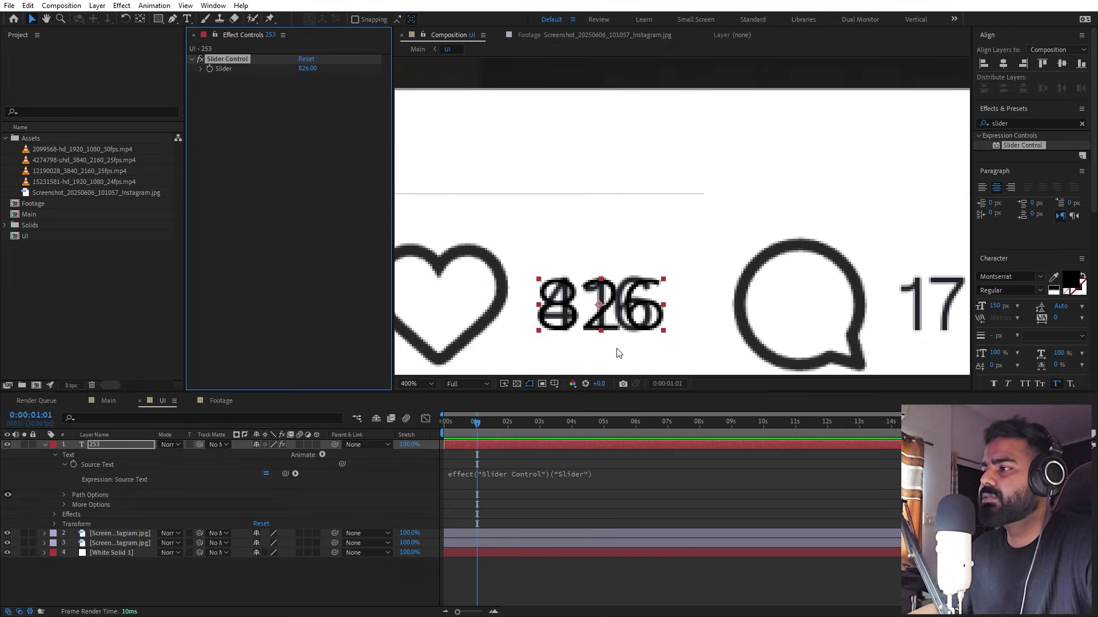
- Try the counter above the 416 count, keyframing its slider from 0 at 0:00:01:01 to 121 at 0:00:01:26
click(448, 434)
drag(592, 314, 591, 213)
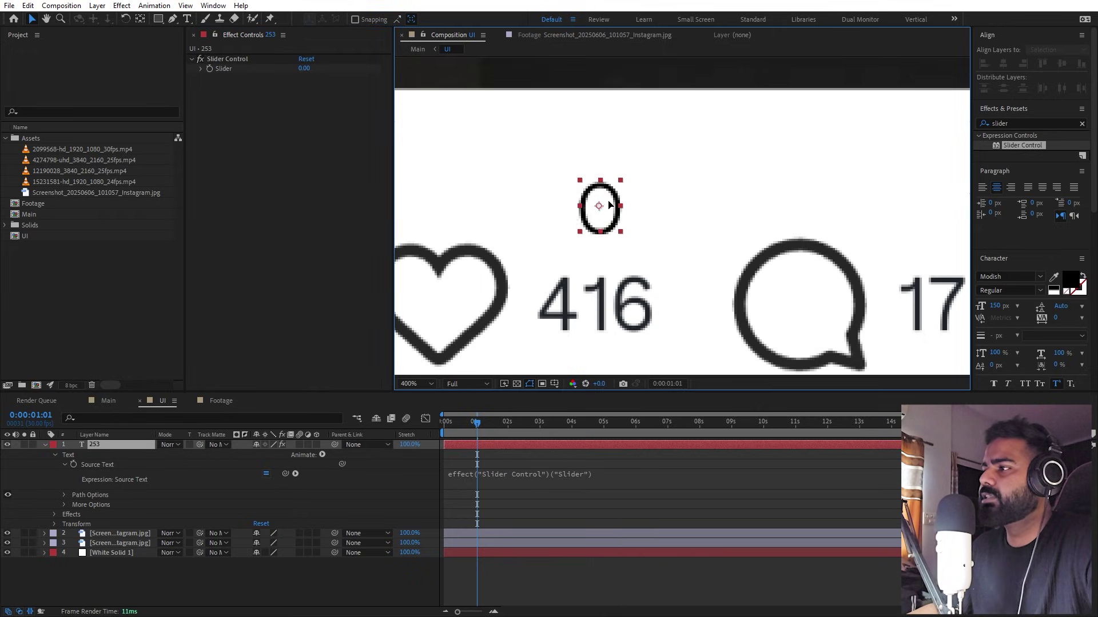
key(Return)
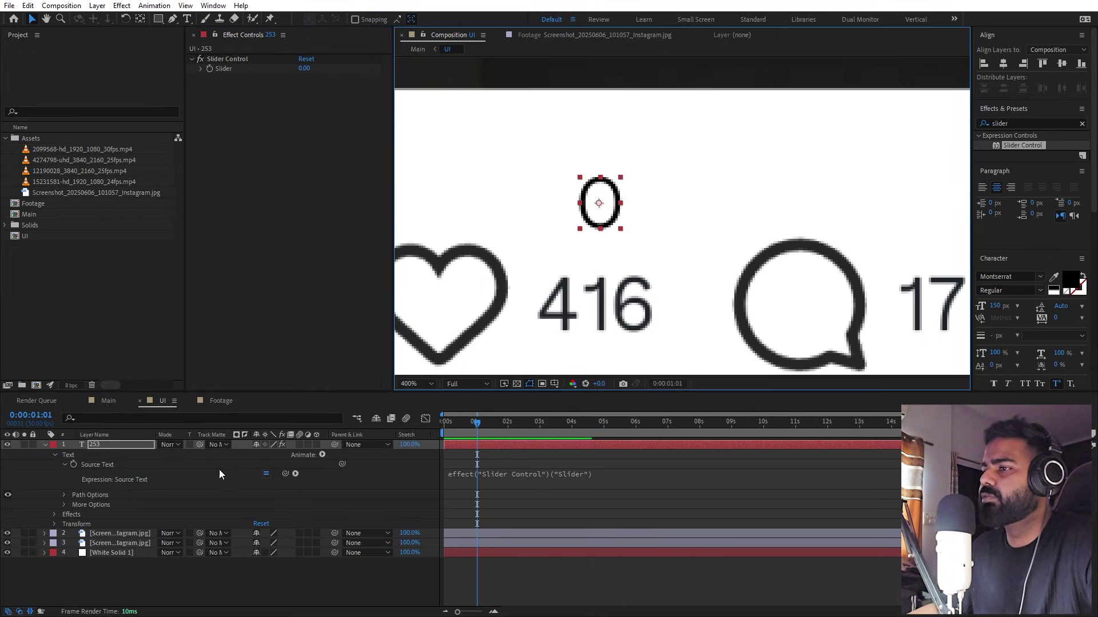
click(211, 68)
click(502, 429)
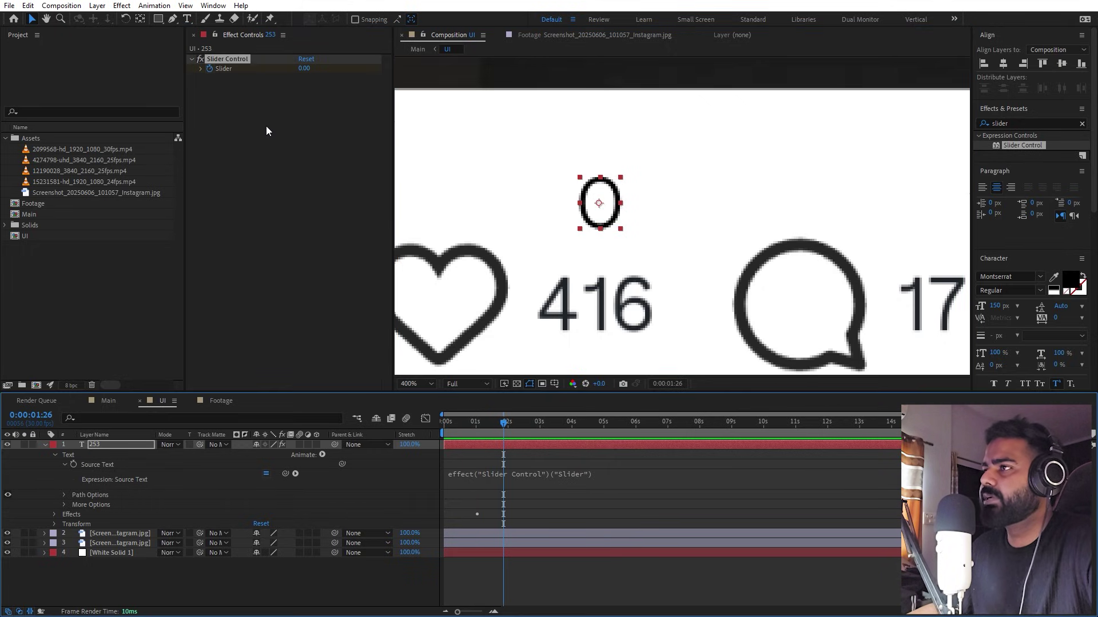
drag(301, 69, 446, 216)
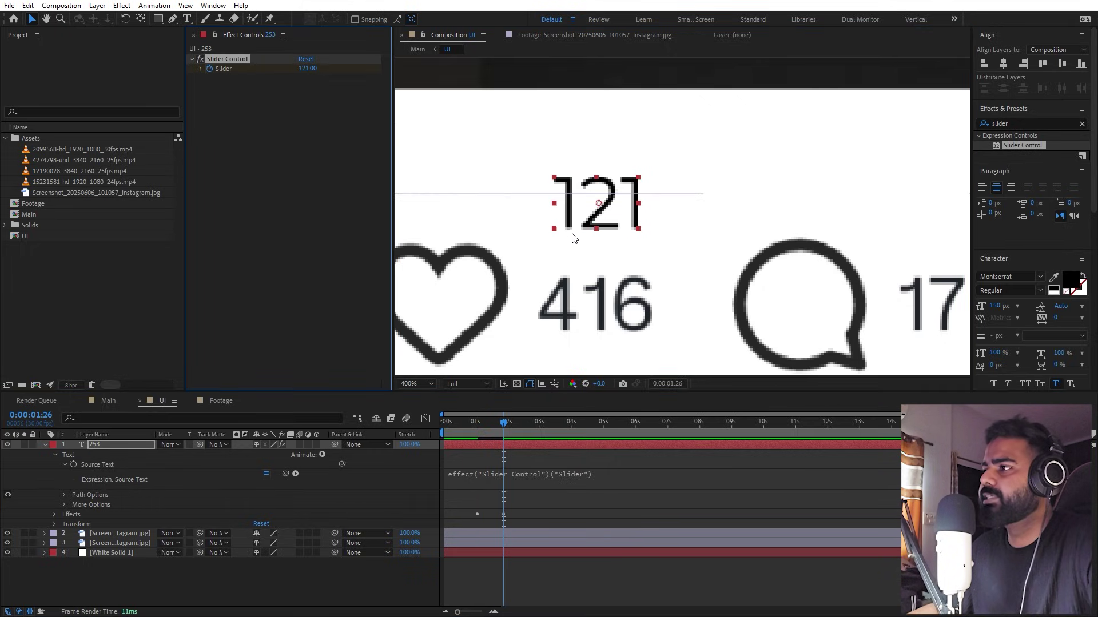
- Preview and scrub the test count between the two keyframes, and undo the test keyframes and the text move
click(464, 425)
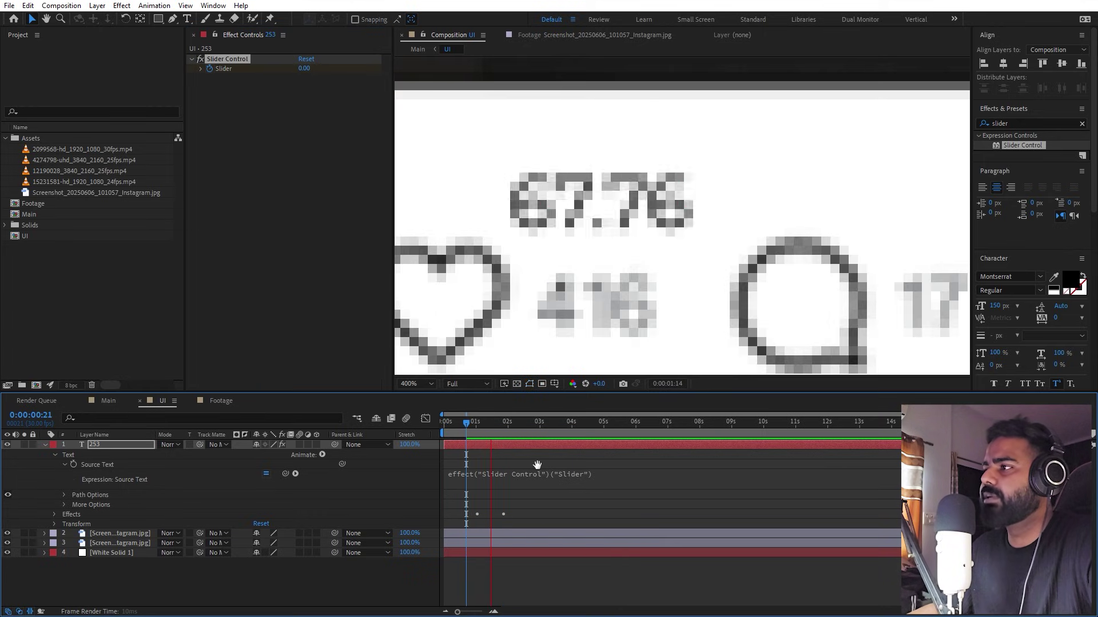
click(493, 423)
drag(497, 422, 490, 423)
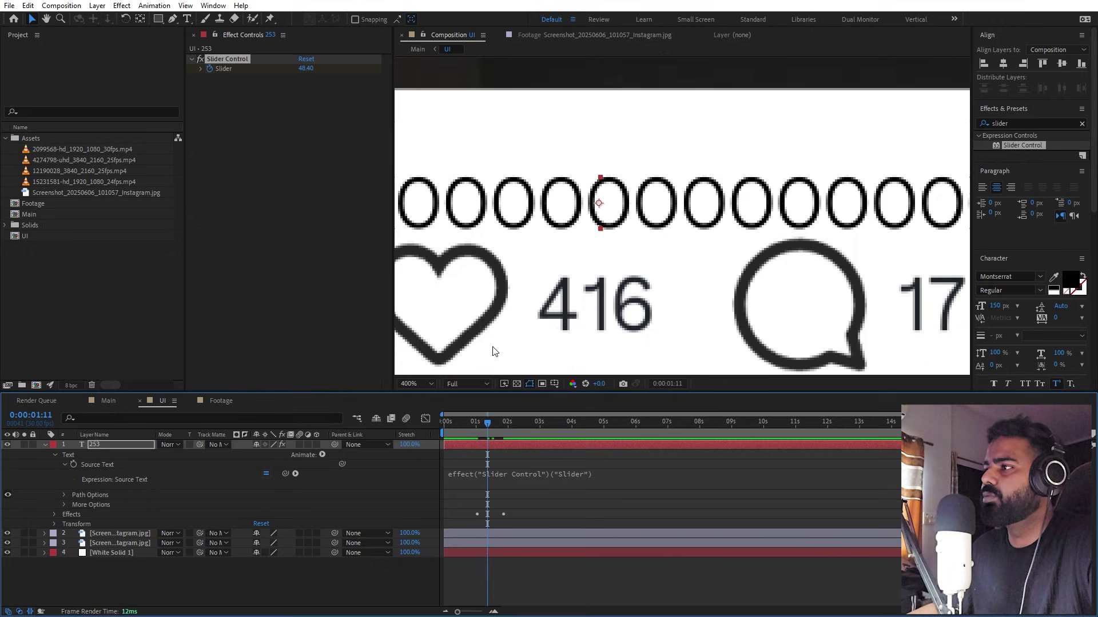
key(comma)
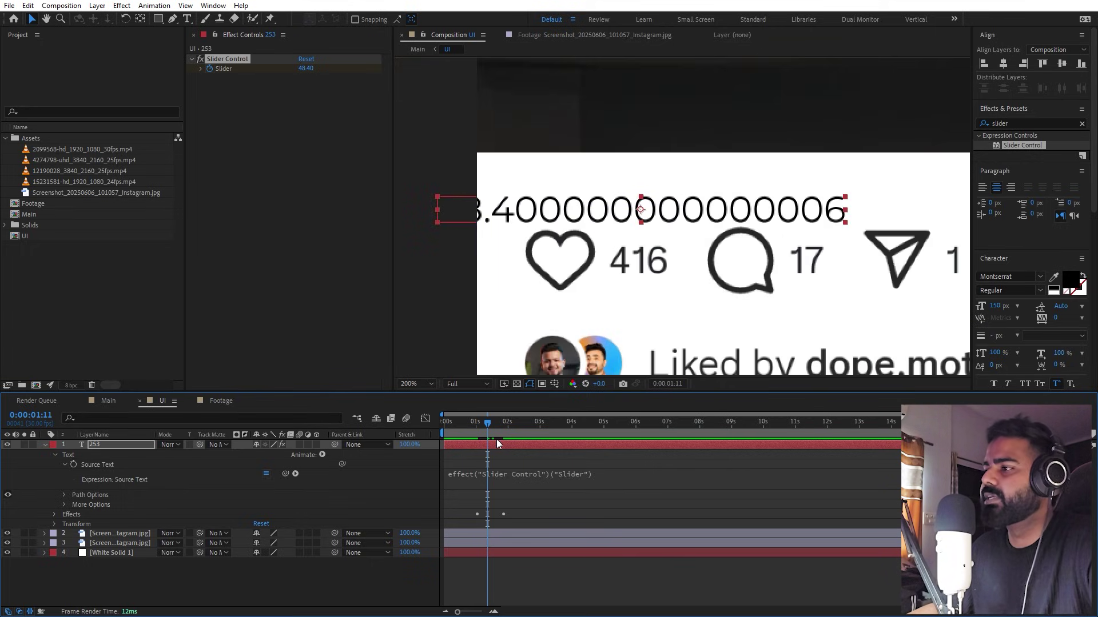
key(j)
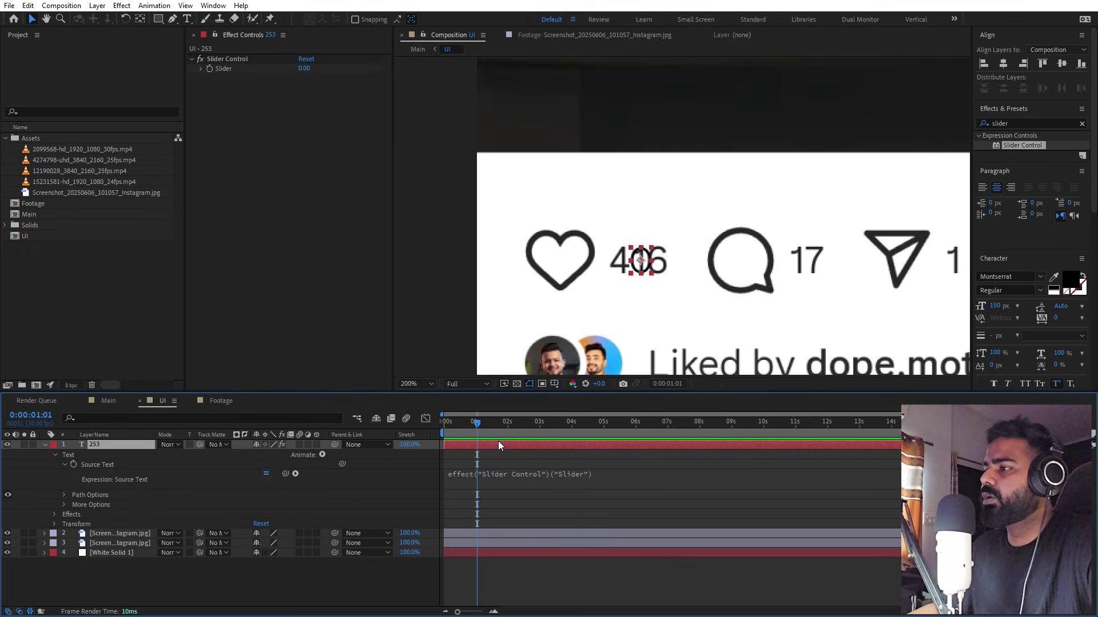
- Wrap the 253 layer's Source Text expression in rounding so it reads Math.round(effect("Slider Control")("Slider"))
click(466, 483)
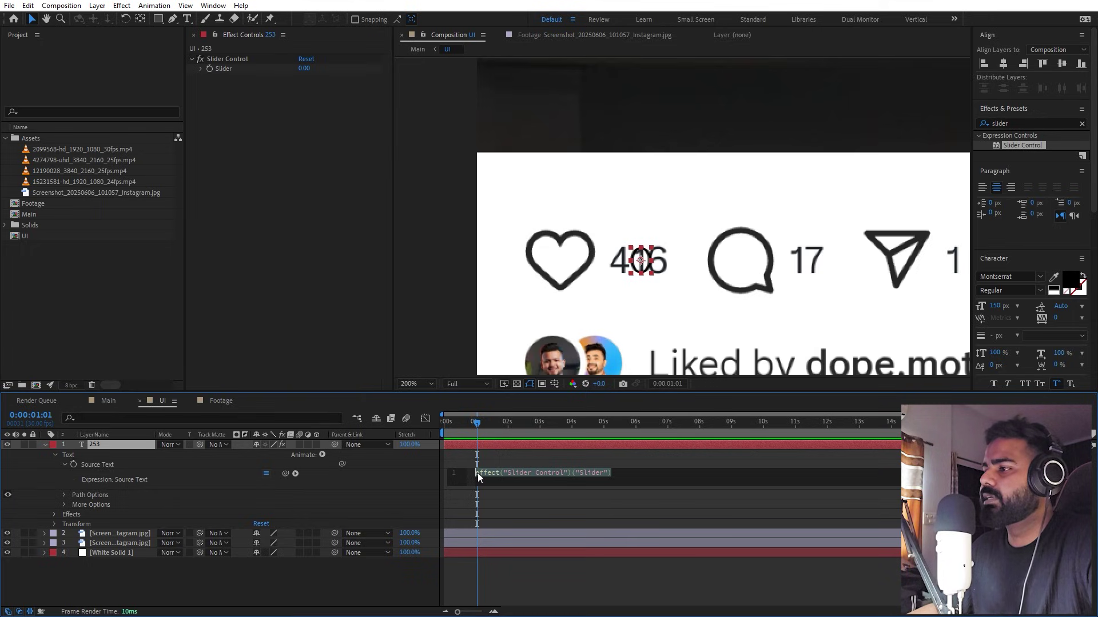
click(476, 472)
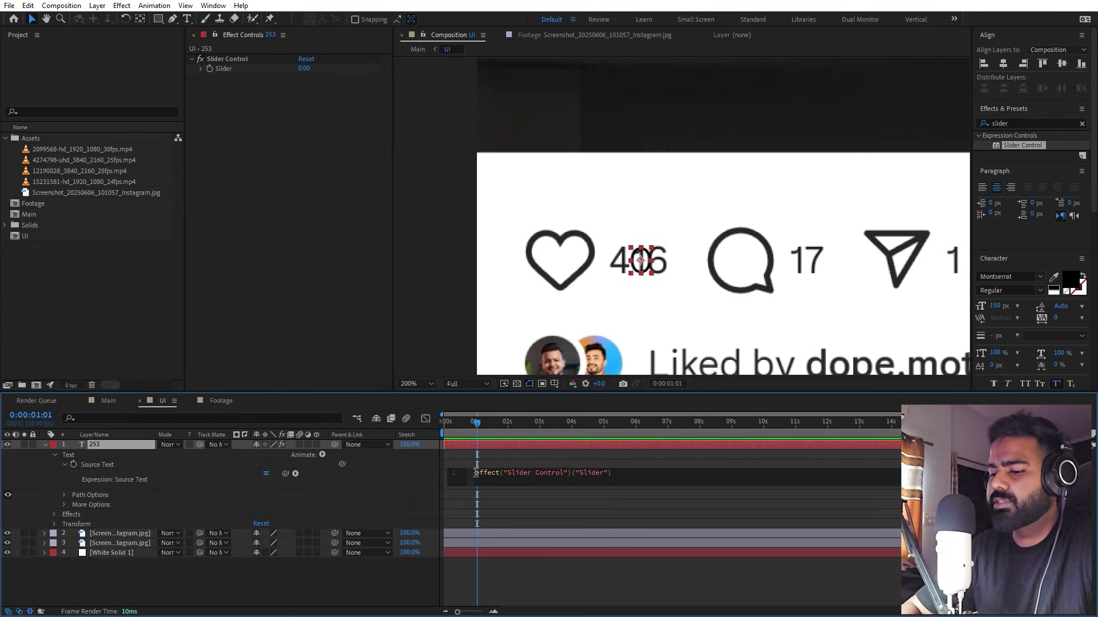
text(ma)
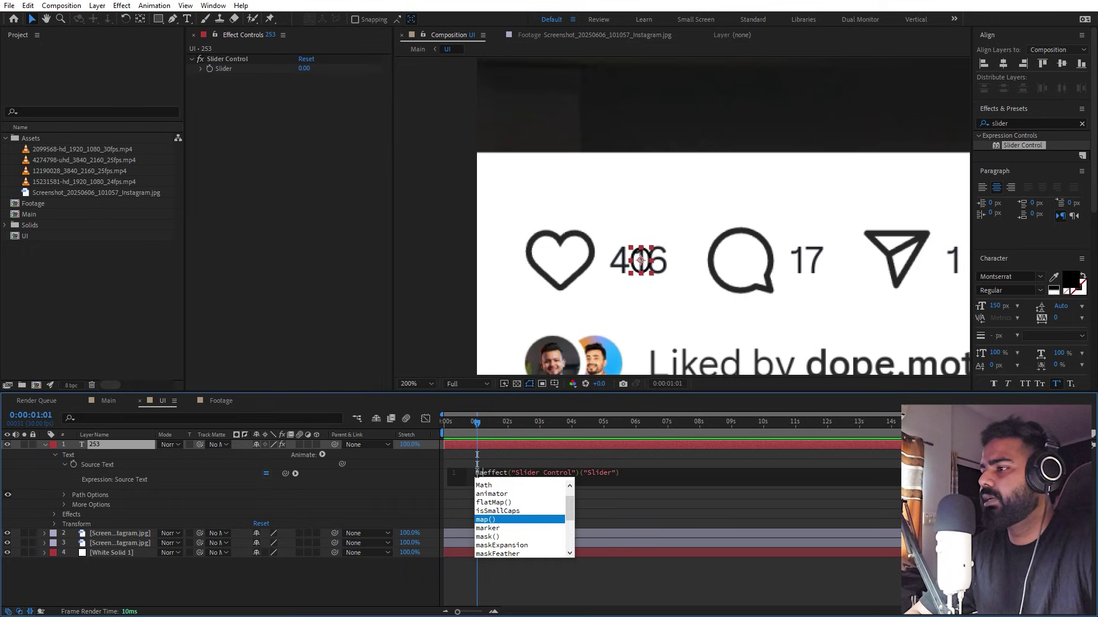
text(t)
text(h.)
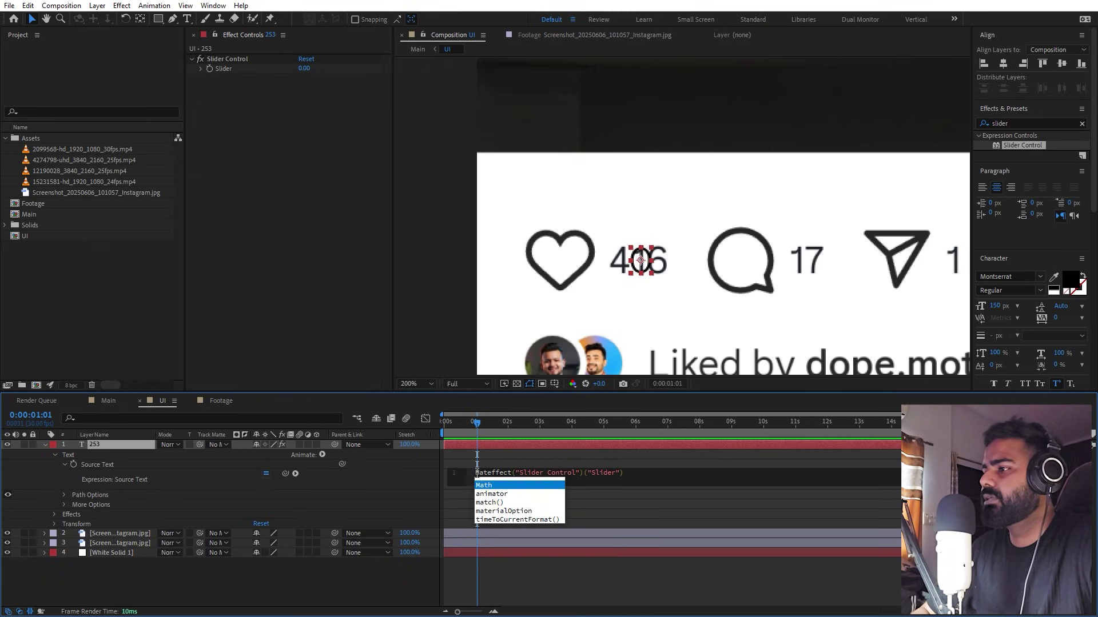
text(round()
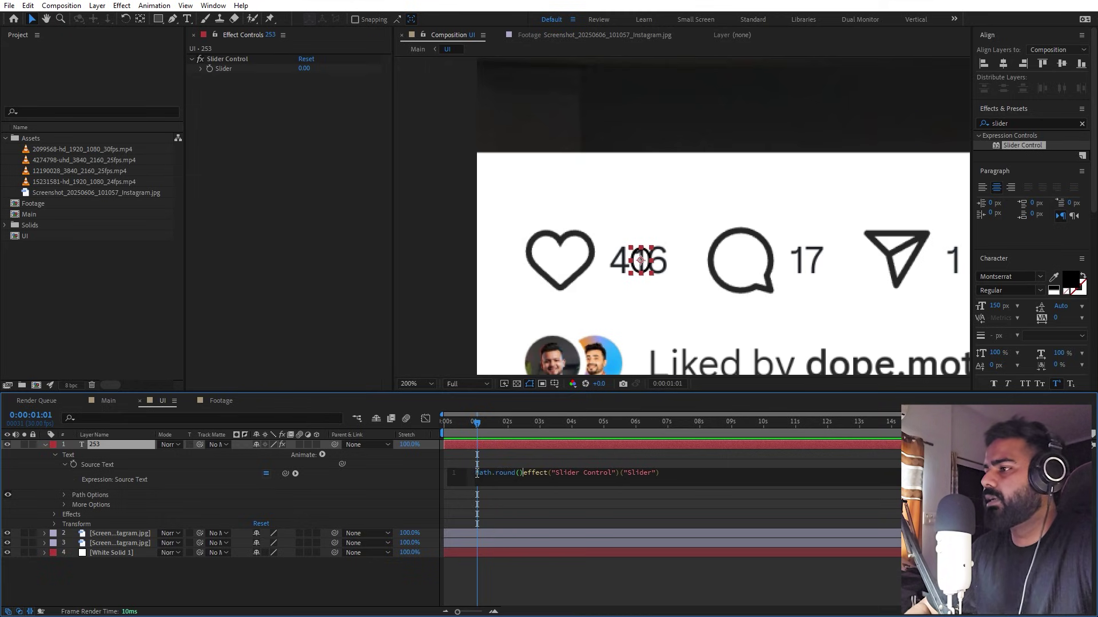
key(BackSpace)
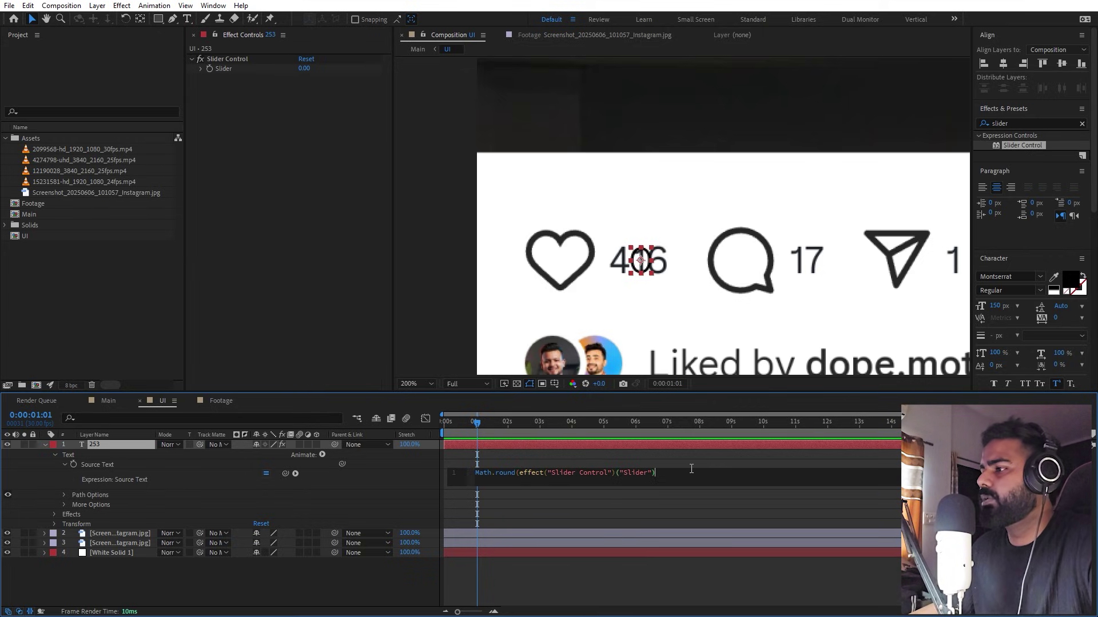
text())
click(650, 508)
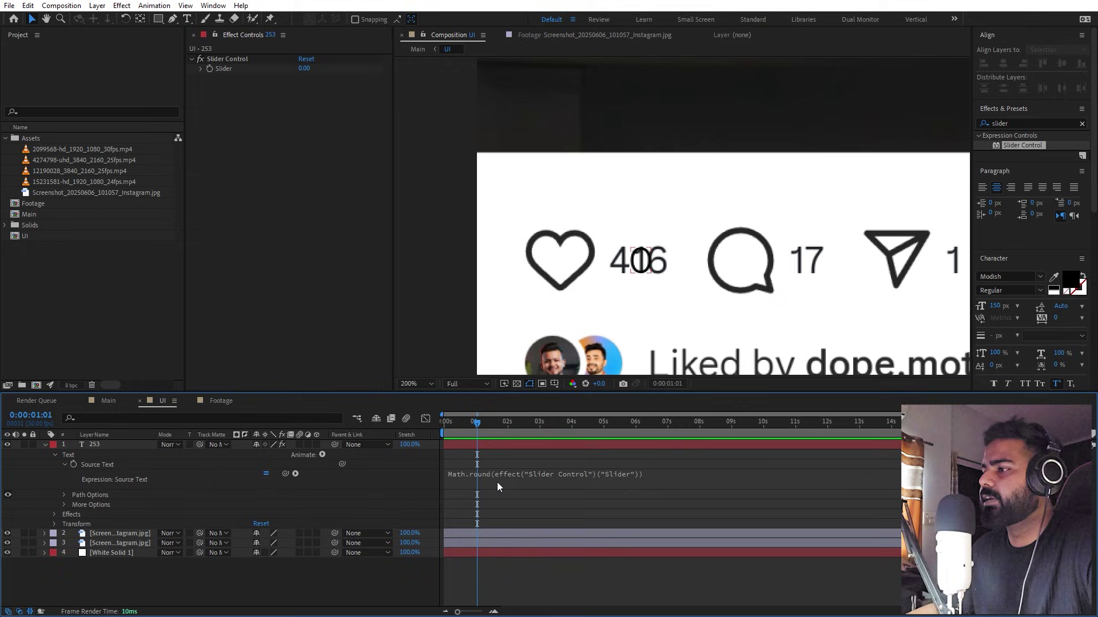
- Keyframe the 253 layer's slider from 0 at 0:00:00:00 to 2254 at 0:00:06:29 and preview the count from the start
drag(476, 419, 302, 433)
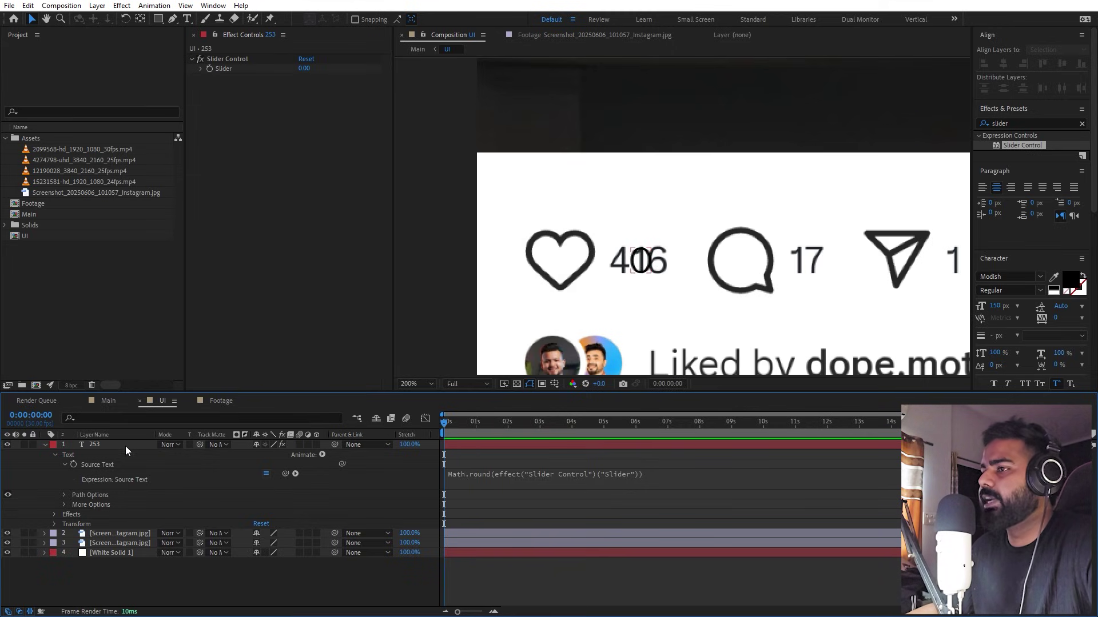
click(209, 68)
key(u)
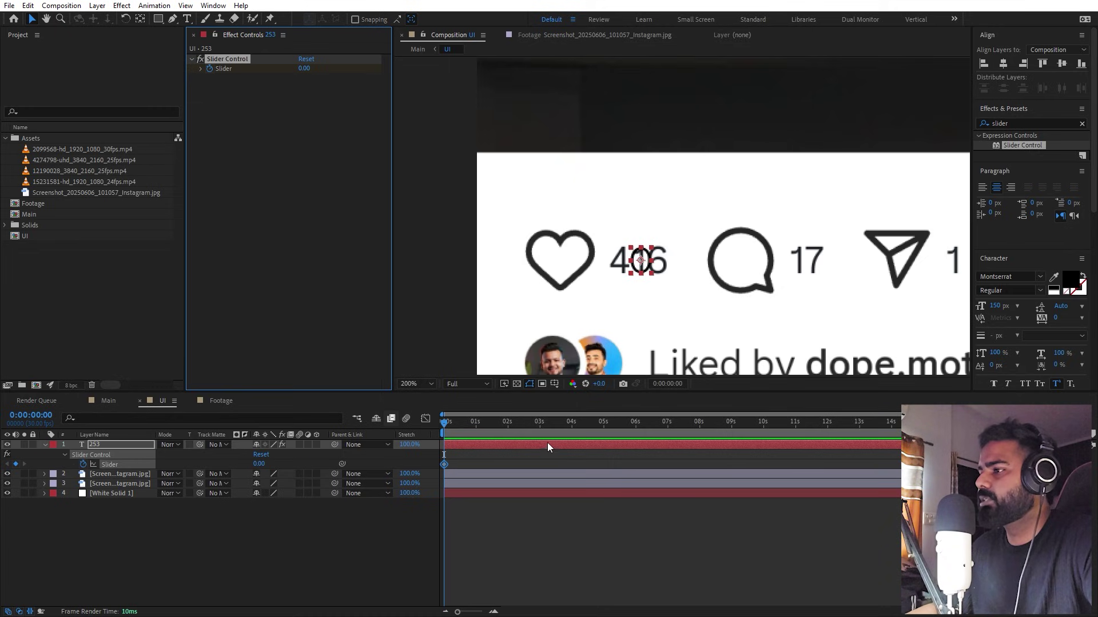
key(u)
key(u)
drag(540, 433, 666, 447)
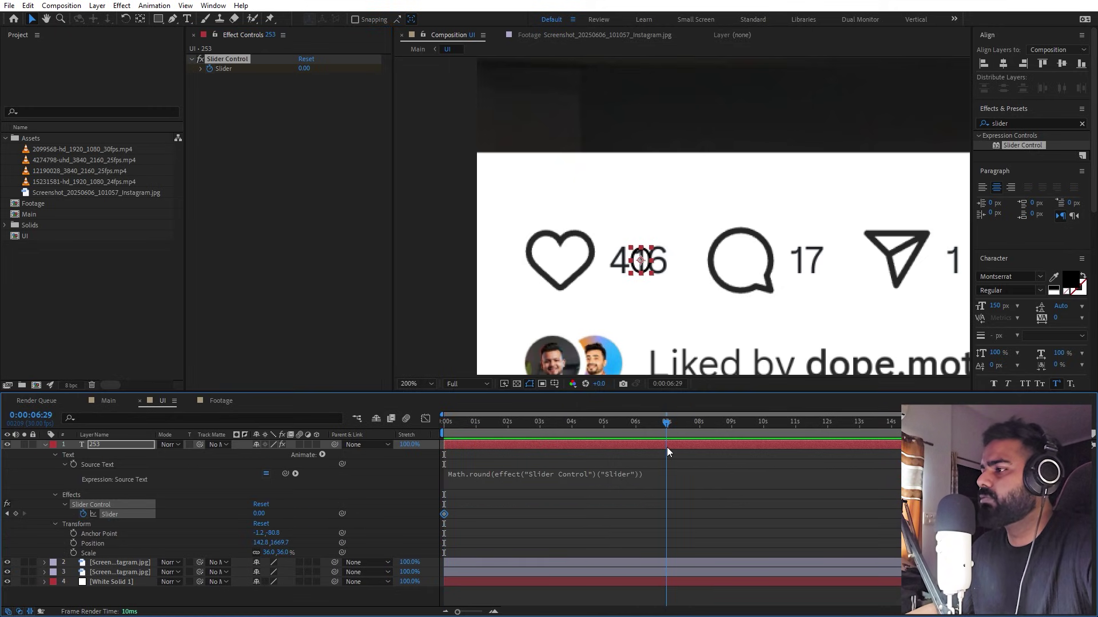
drag(303, 68, 993, 97)
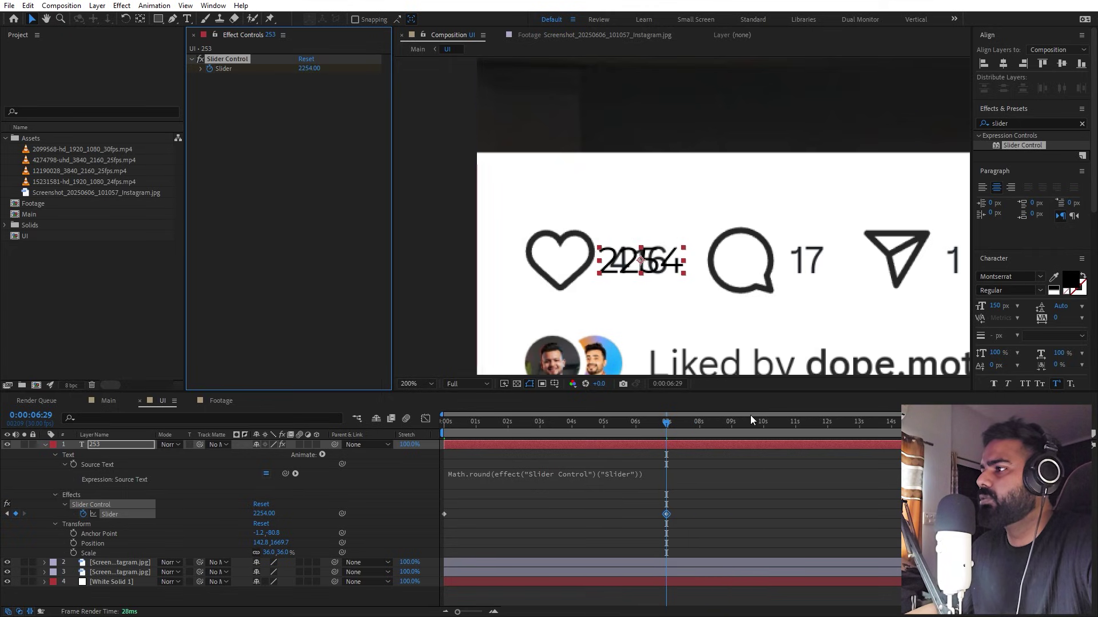
click(528, 461)
key(Home)
key(space)
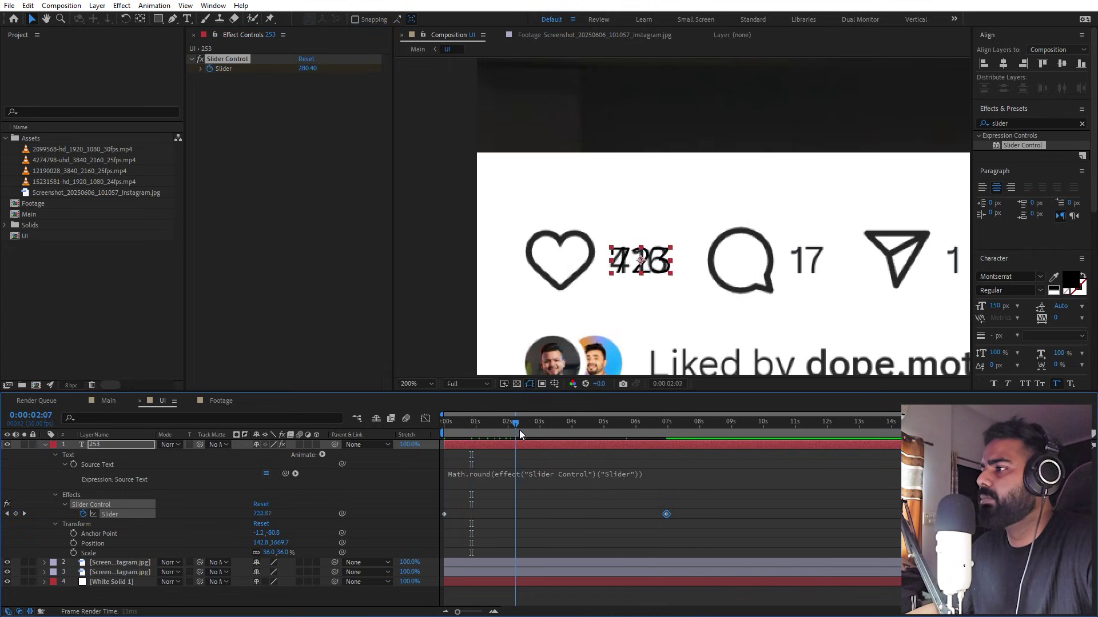
- Collapse the 253 layer and draw a rectangle shape covering the original 416 count beside the heart icon
click(44, 444)
scroll(666, 223, up, 2)
drag(558, 324, 569, 282)
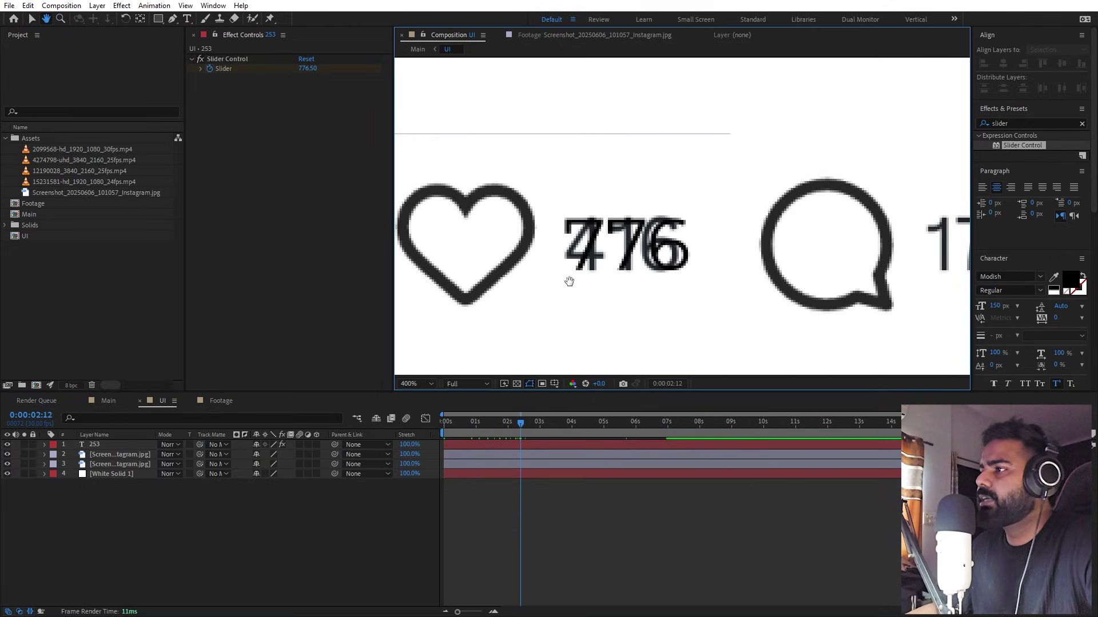
key(v)
click(159, 20)
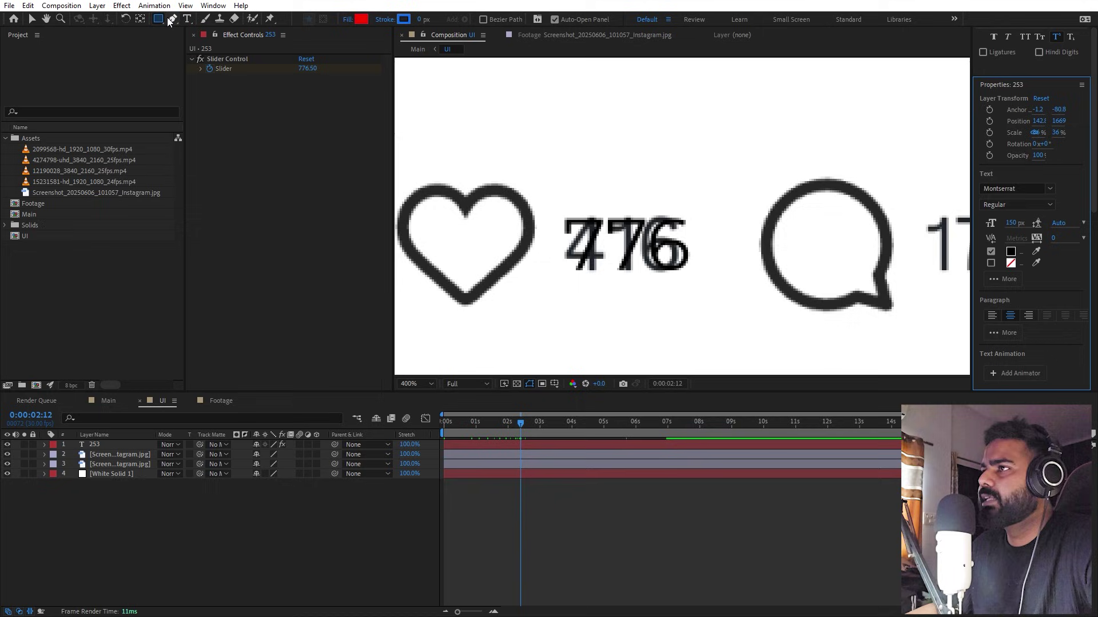
drag(704, 206, 548, 293)
- Fill the rectangle with the white sampled from the background, place its layer beneath the 253 text and preview the counter
click(361, 20)
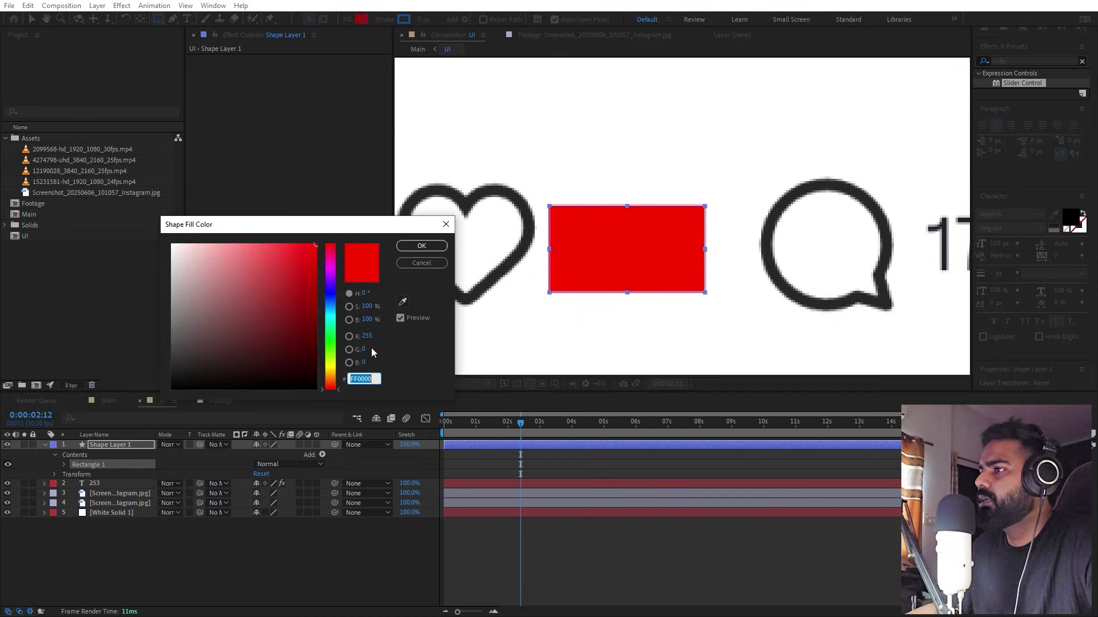
click(403, 302)
click(421, 246)
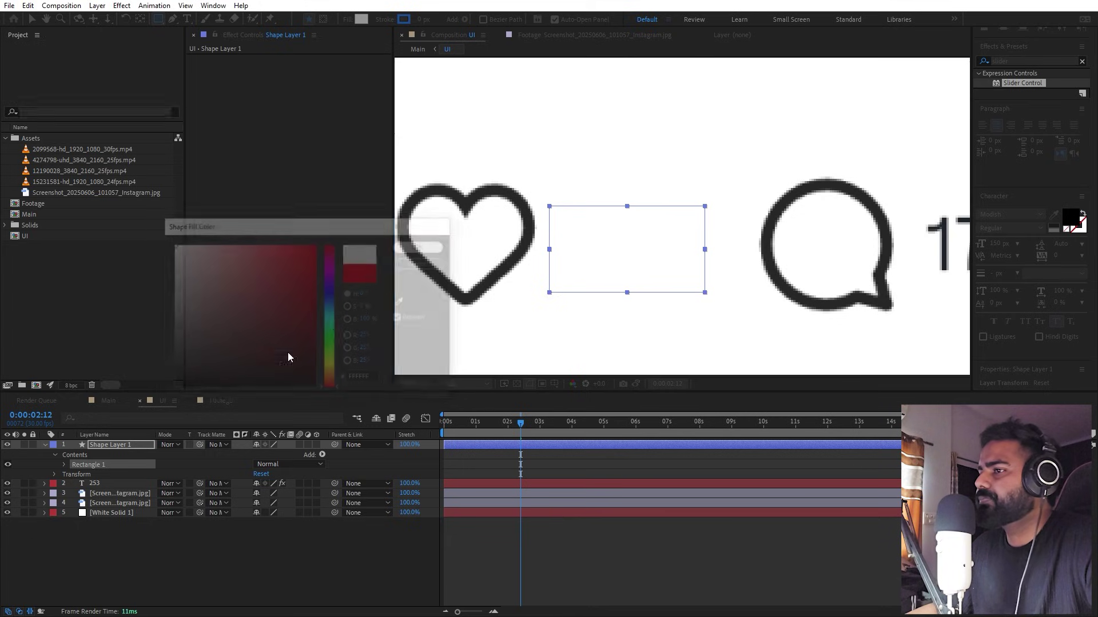
drag(128, 444, 127, 492)
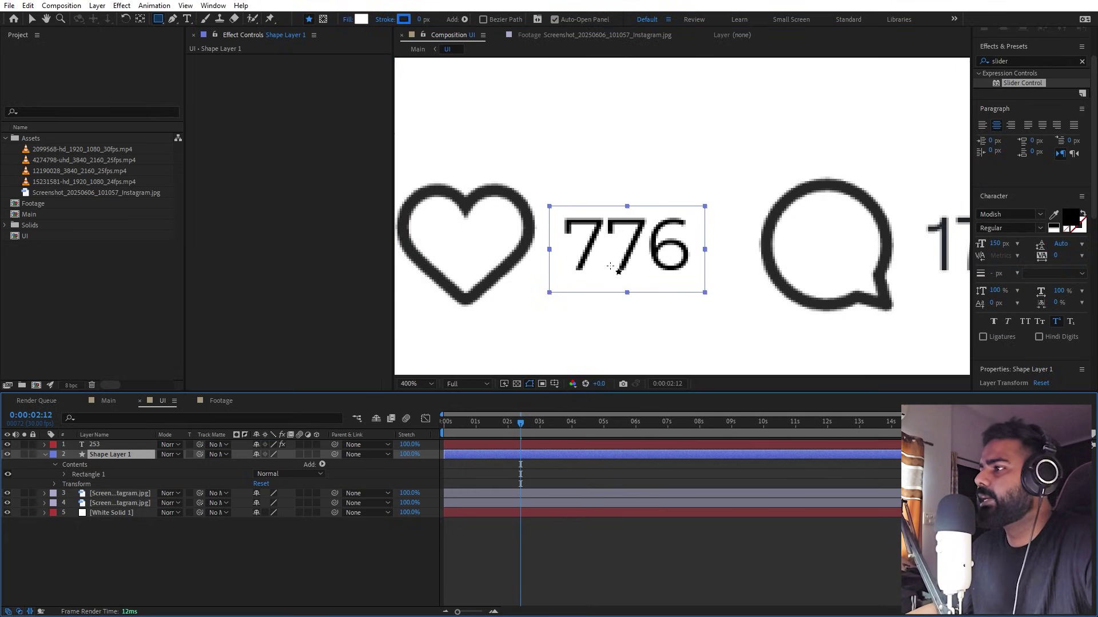
key(space)
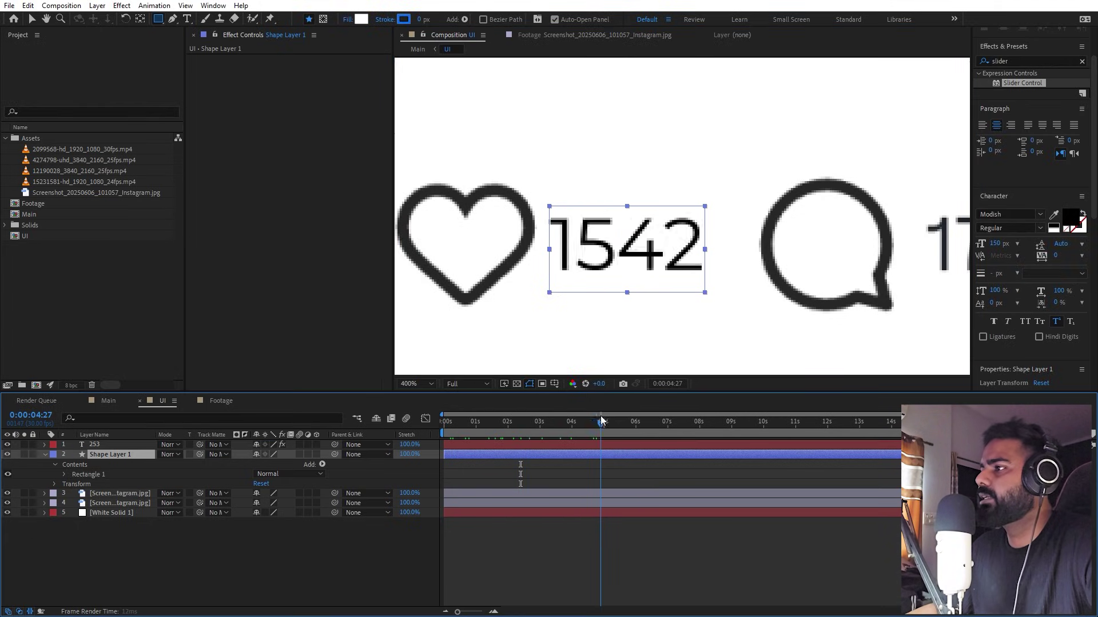
- Duplicate the 253 counter and its white cover rectangle, and place the copies over the 17 beside the comment icon
ctrl+click(123, 444)
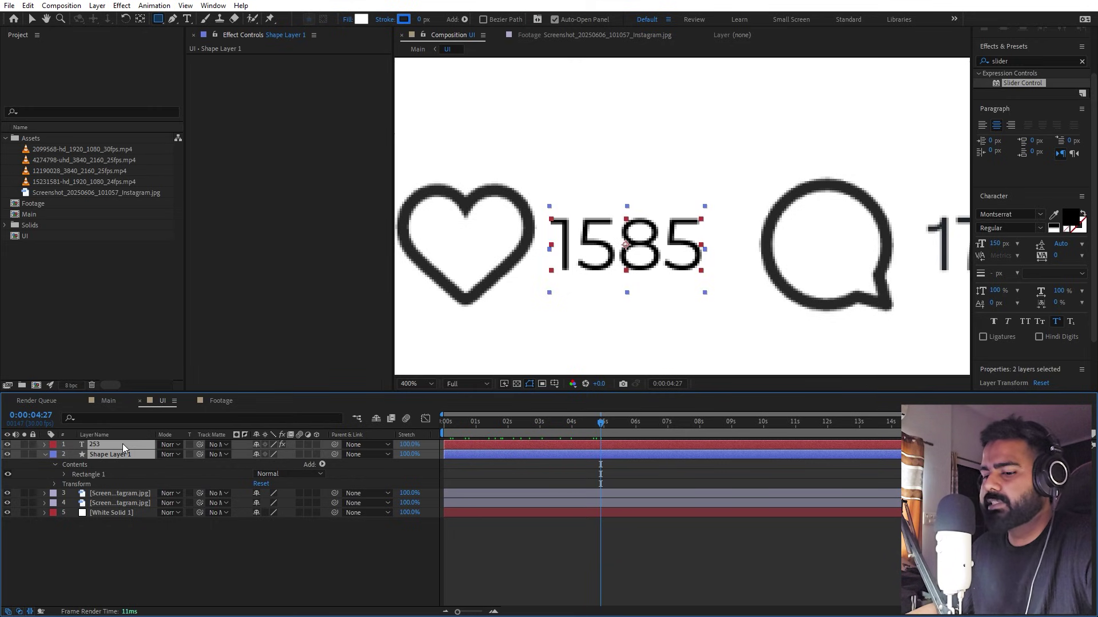
key(v)
scroll(648, 211, down, 4)
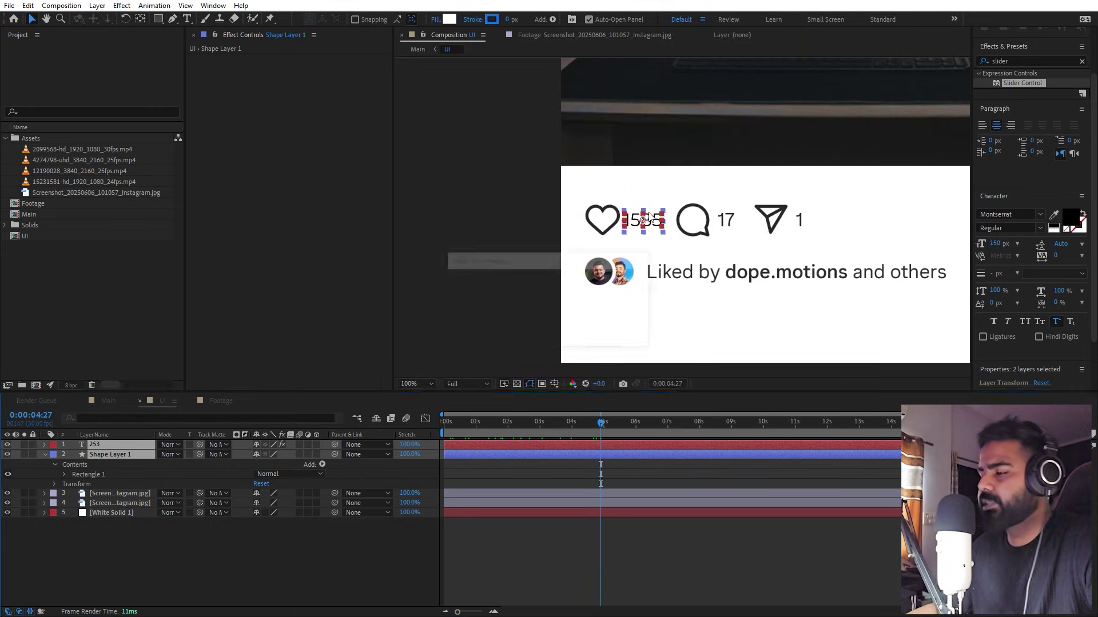
key(ctrl+d)
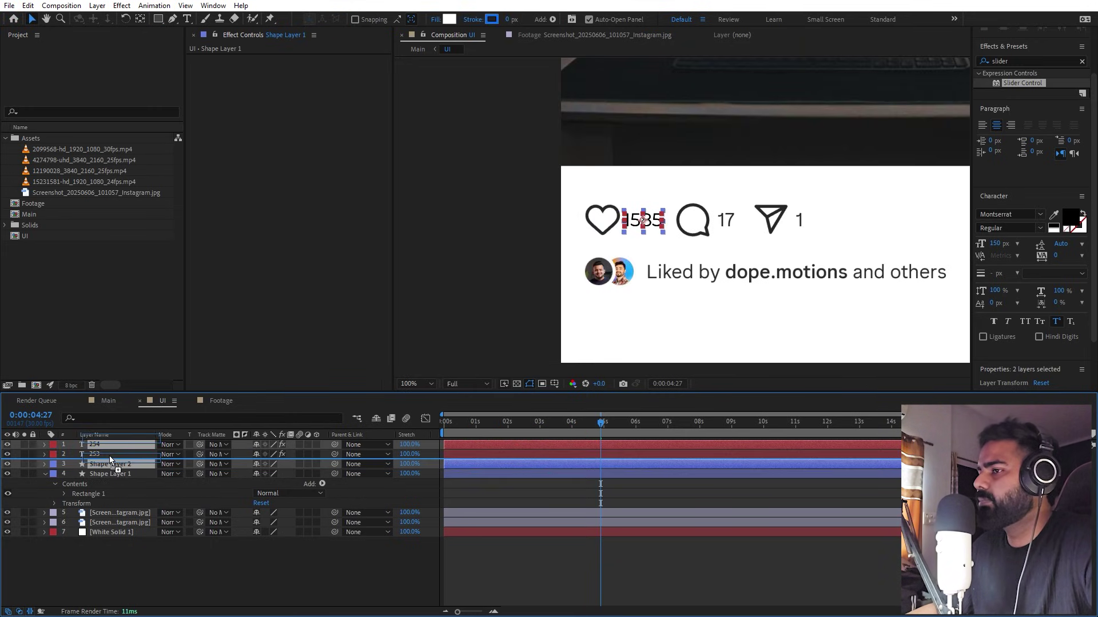
drag(109, 462, 109, 457)
drag(648, 221, 746, 220)
scroll(747, 221, up, 4)
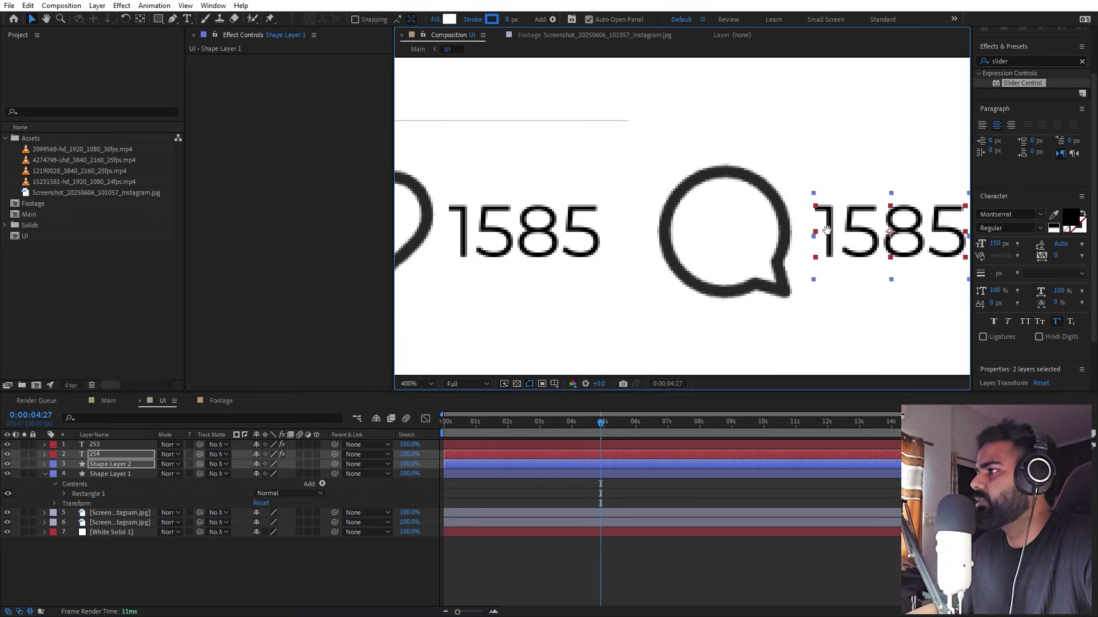
drag(817, 259, 891, 240)
- Duplicate the comment counter with its cover rectangle and place the copies over the 1 beside the share icon
click(121, 456)
key(ctrl+d)
key(shift+slash)
- Reveal the slider keyframes of all three counter layers and go to their final keyframe at 0:00:06:29
click(592, 445)
shift+click(592, 464)
key(u)
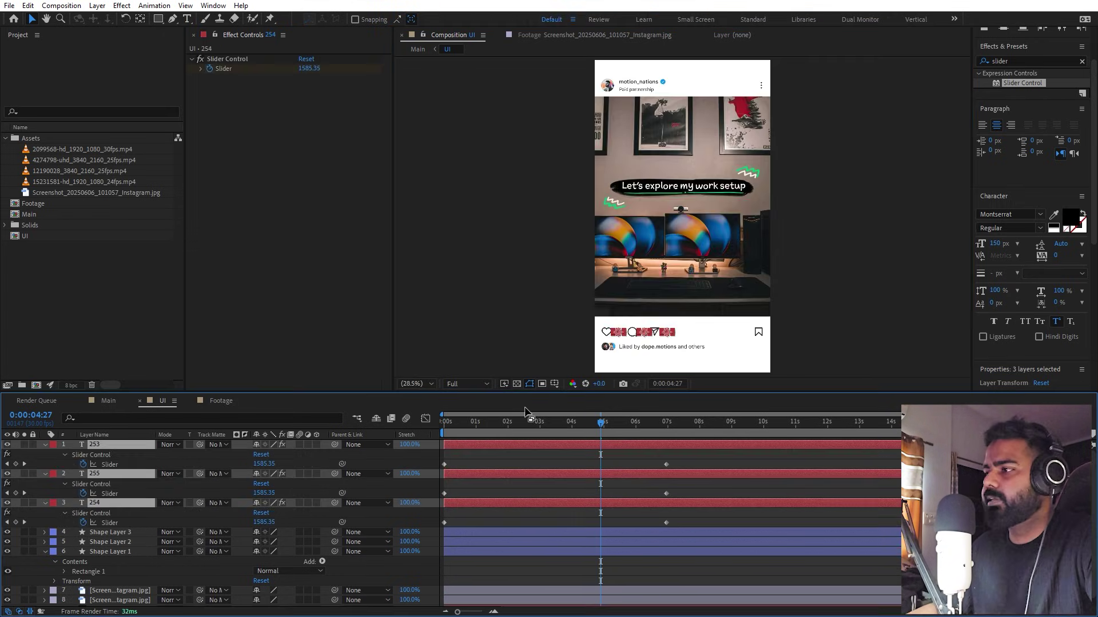
click(640, 458)
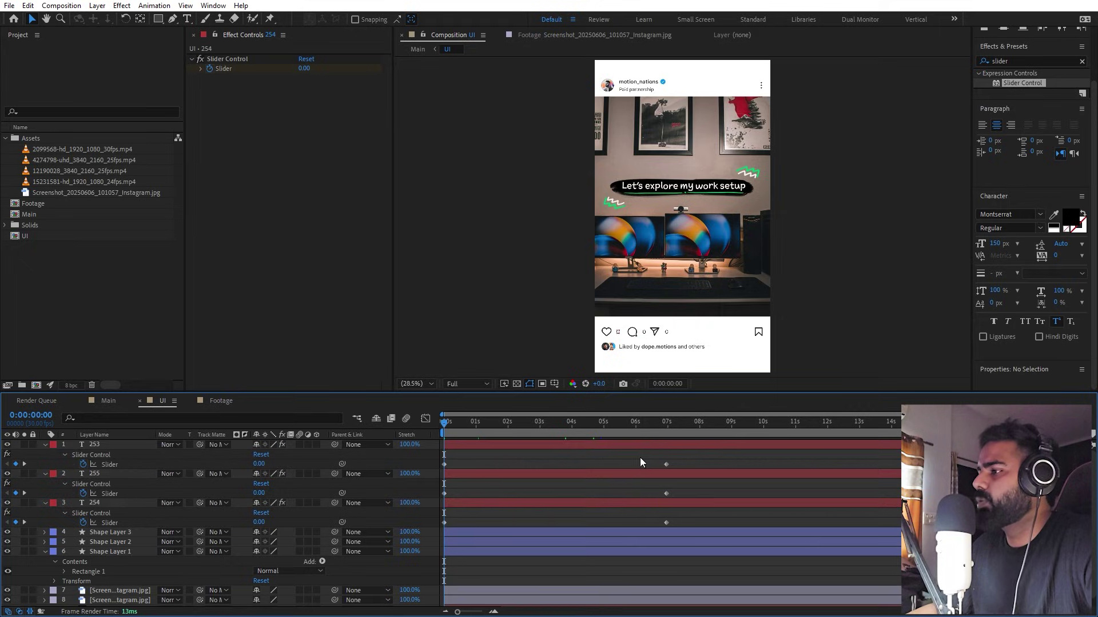
click(667, 435)
scroll(753, 314, up, 5)
drag(753, 314, 657, 199)
scroll(649, 153, up, 2)
drag(649, 153, 707, 49)
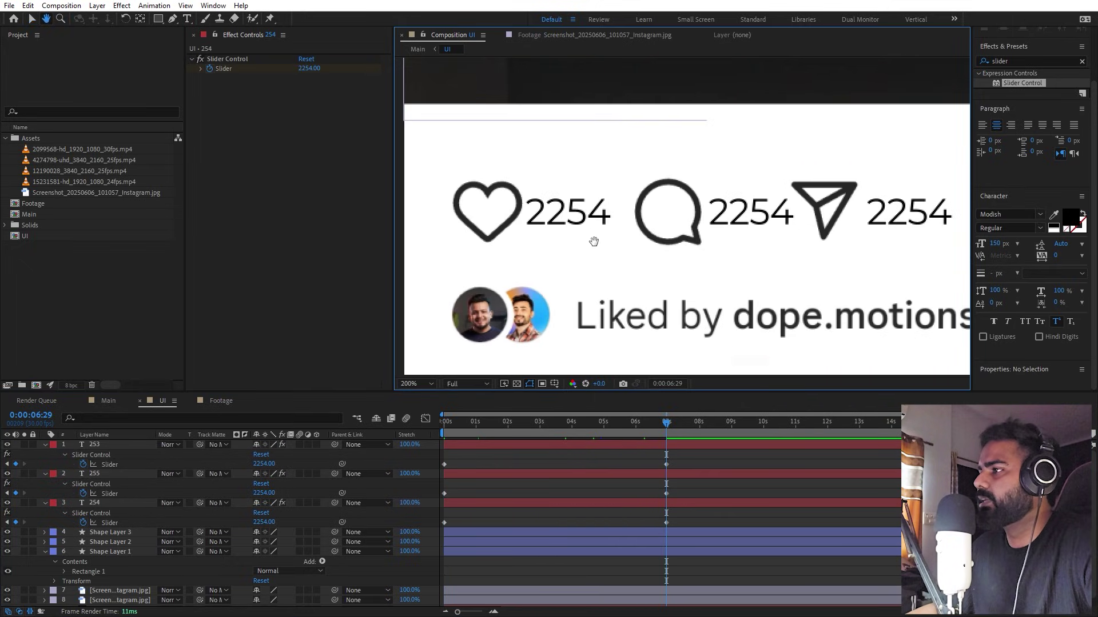
- Set the final slider value to 184 for the comment counter and 7604 for the share counter
click(554, 477)
click(538, 504)
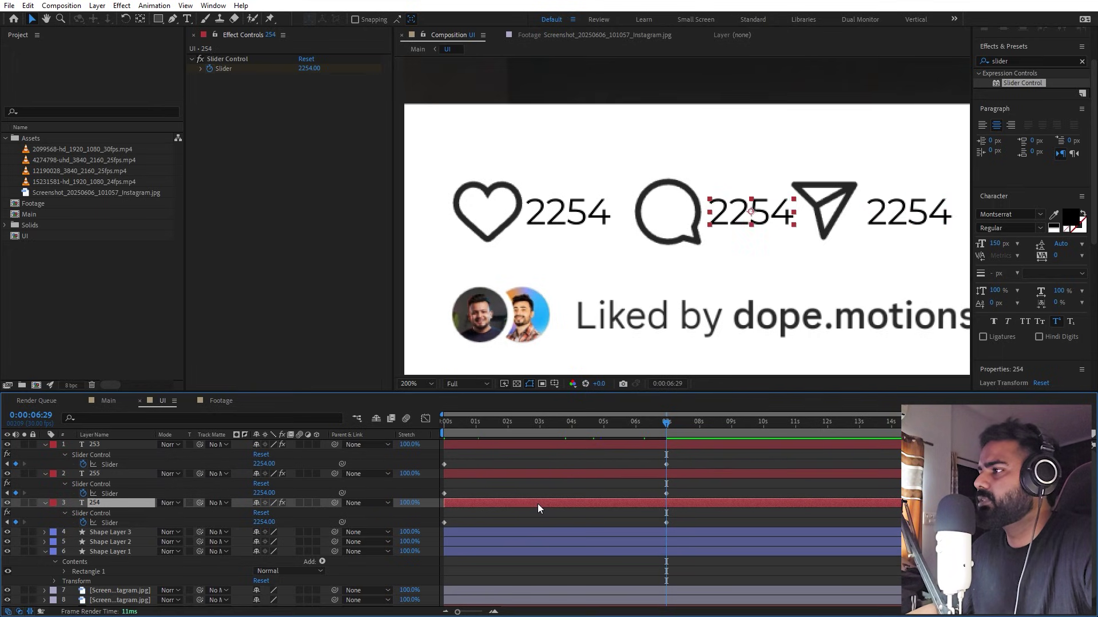
drag(303, 70, 251, 69)
click(698, 502)
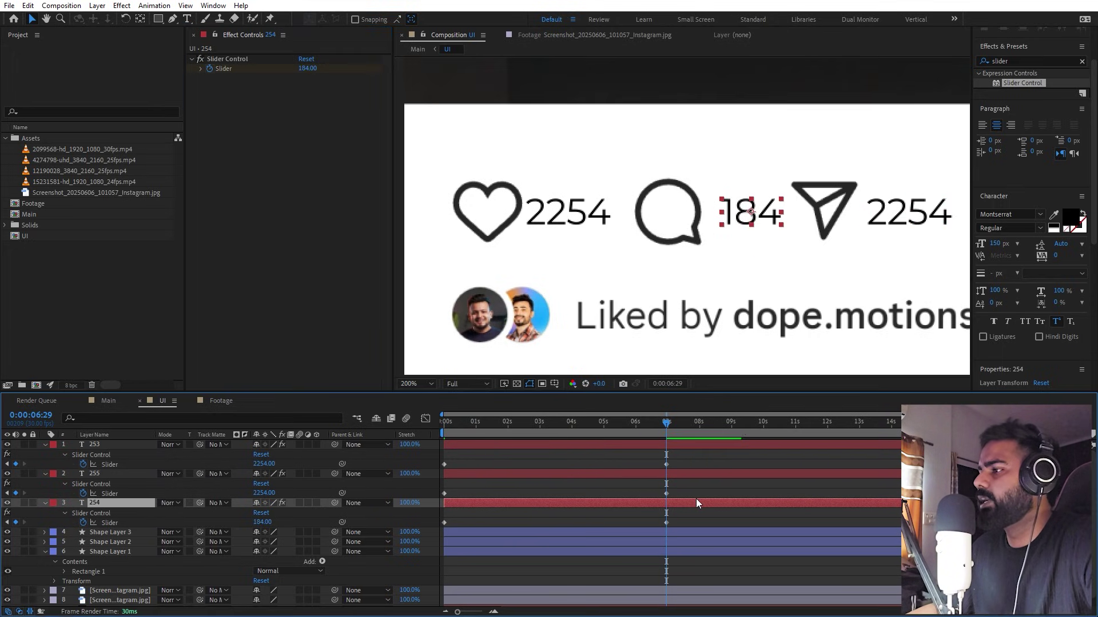
click(115, 474)
drag(306, 68, 623, 93)
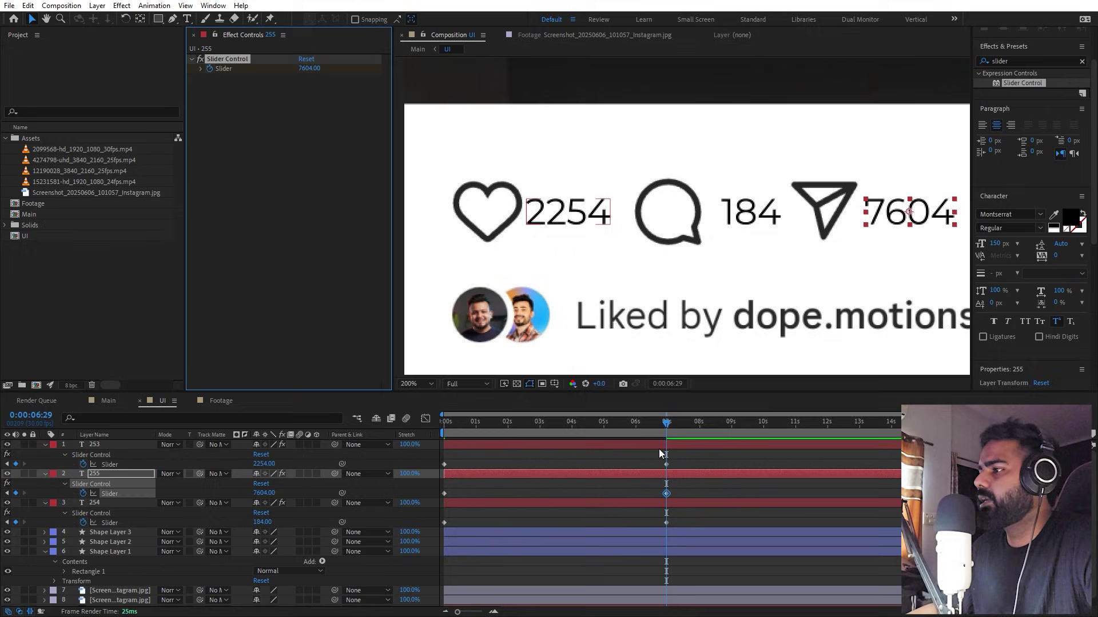
- Play the three counters from the start of the composition and check them against the whole post
key(Home)
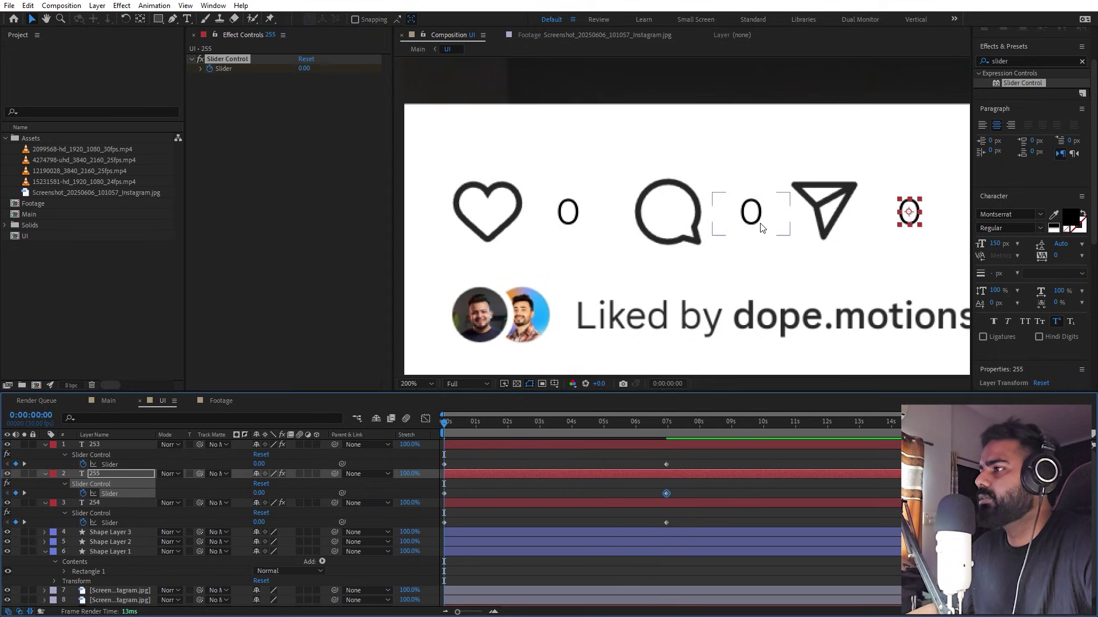
scroll(737, 223, down, 1)
key(space)
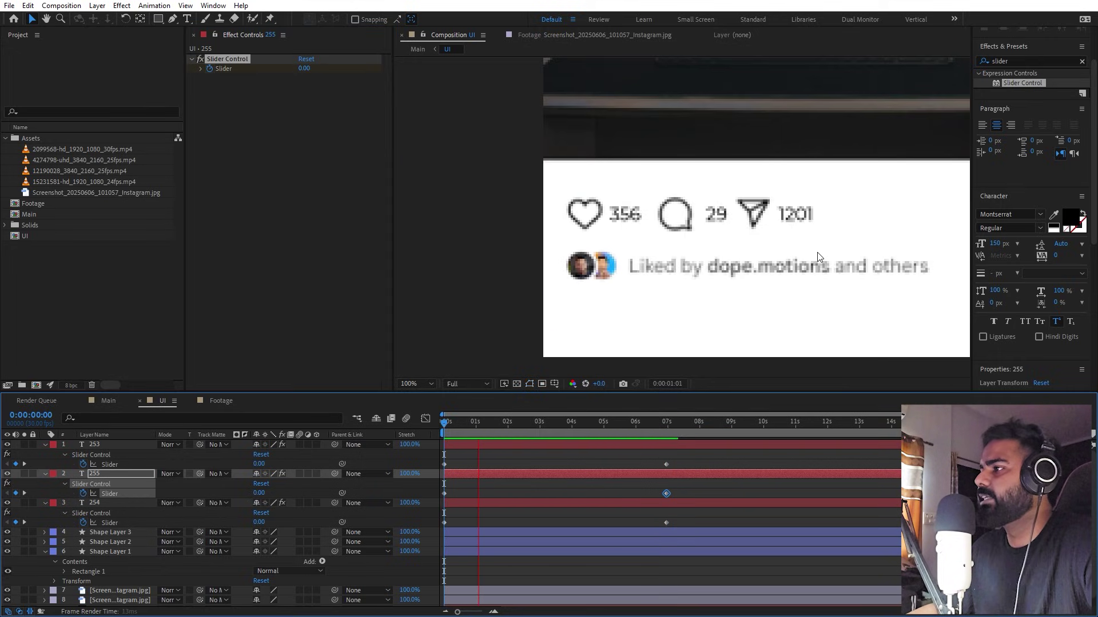
click(416, 385)
click(418, 407)
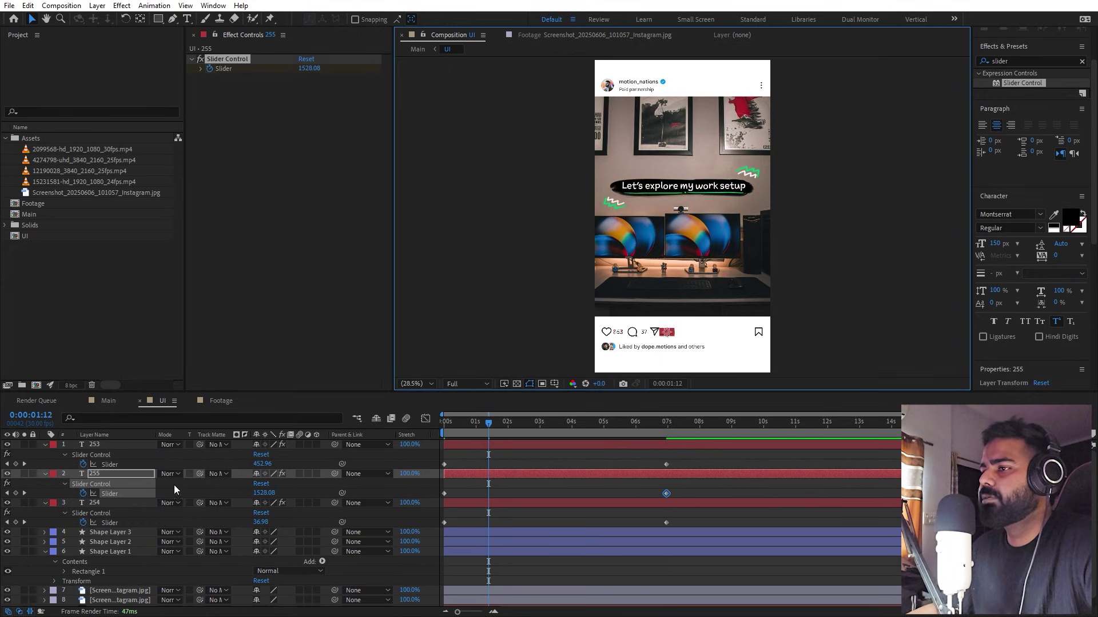
- Collapse the revealed properties of all layers in the UI composition and deselect them
key(ctrl+a)
key(u)
click(150, 567)
- Add a text layer reading "motion_nations" in the white area at the bottom of the post
key(h)
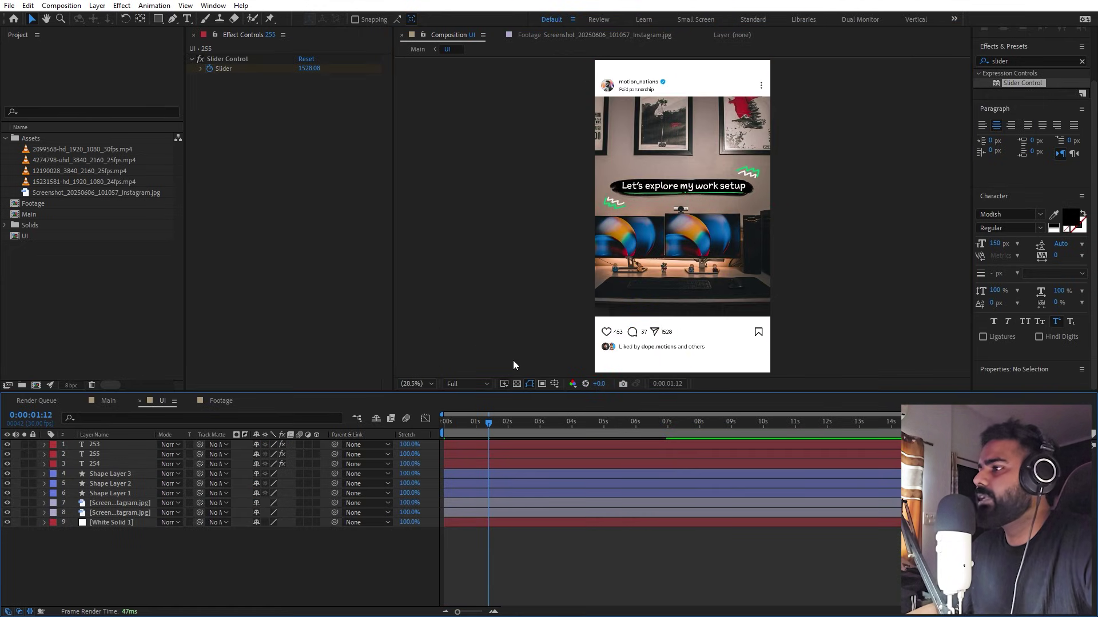
drag(514, 362, 528, 228)
scroll(674, 217, up, 2)
drag(632, 258, 630, 336)
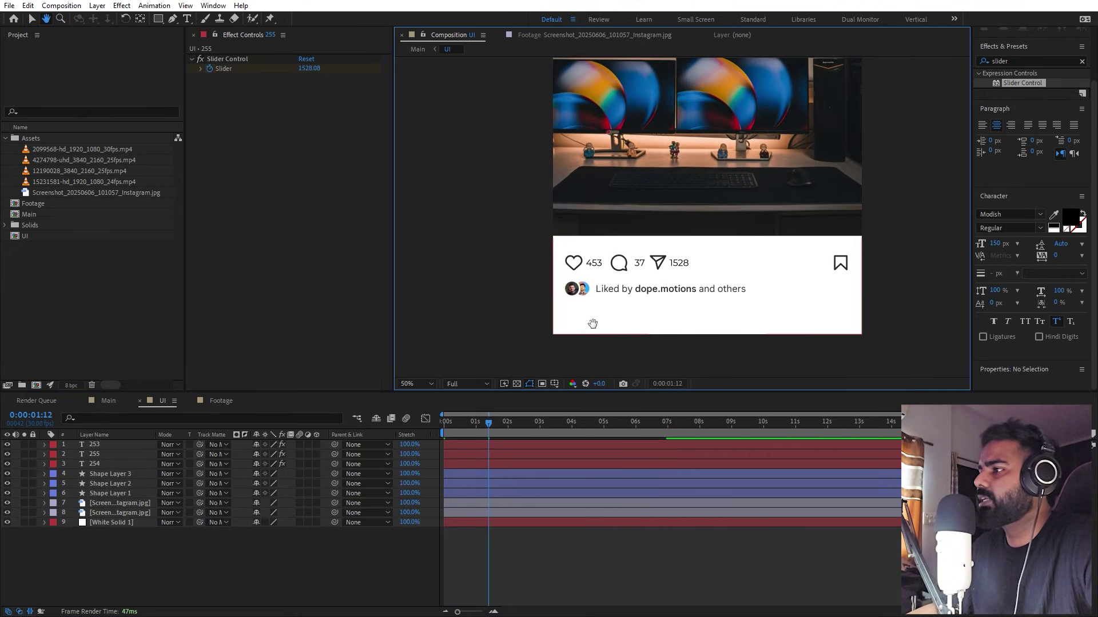
key(v)
click(97, 318)
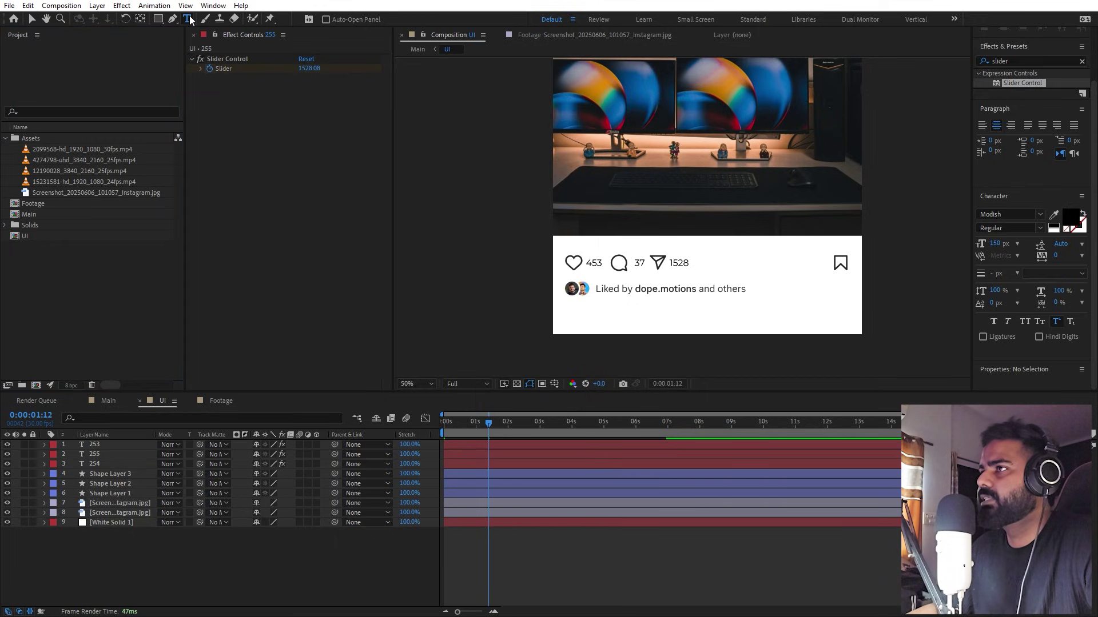
key(h)
key(slash)
drag(612, 266, 561, 181)
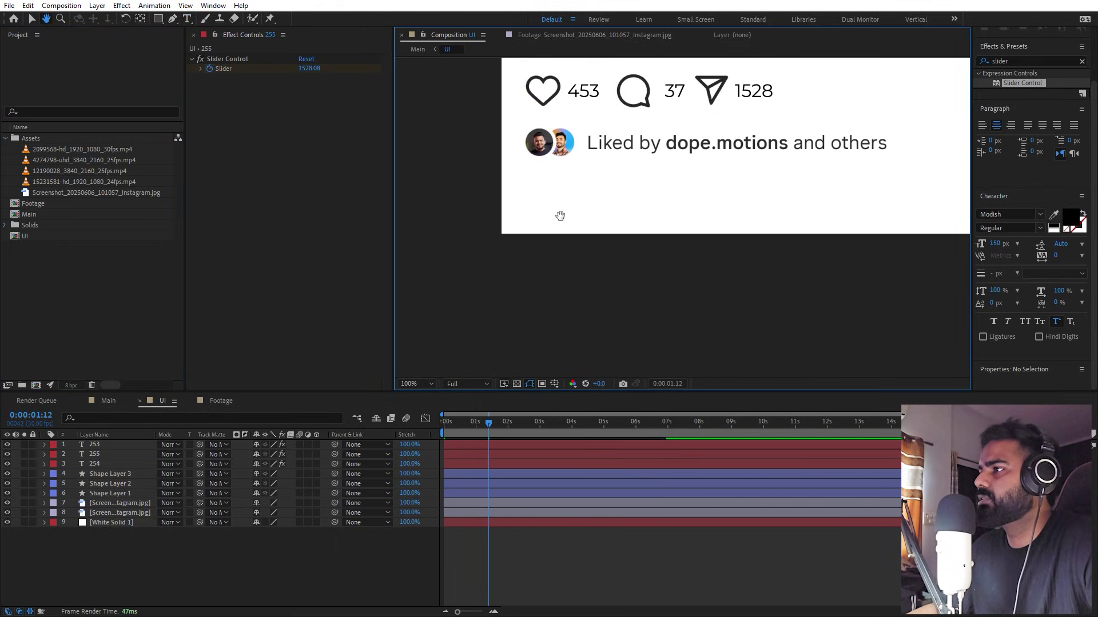
key(ctrl+t)
click(546, 192)
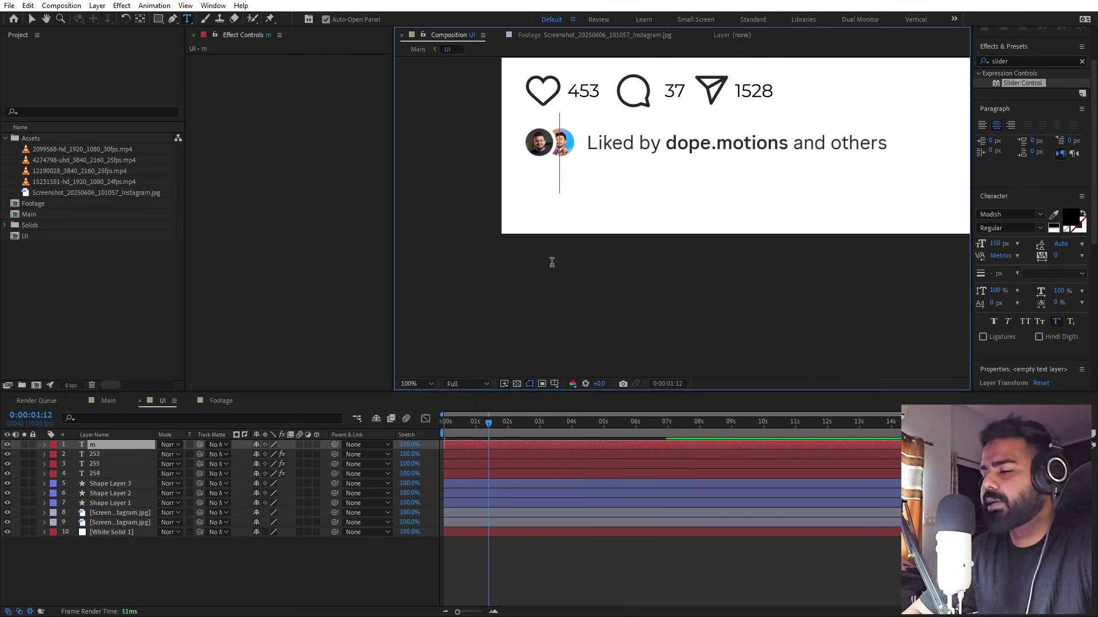
text(motio)
key(ctrl+a)
text(motion_nations)
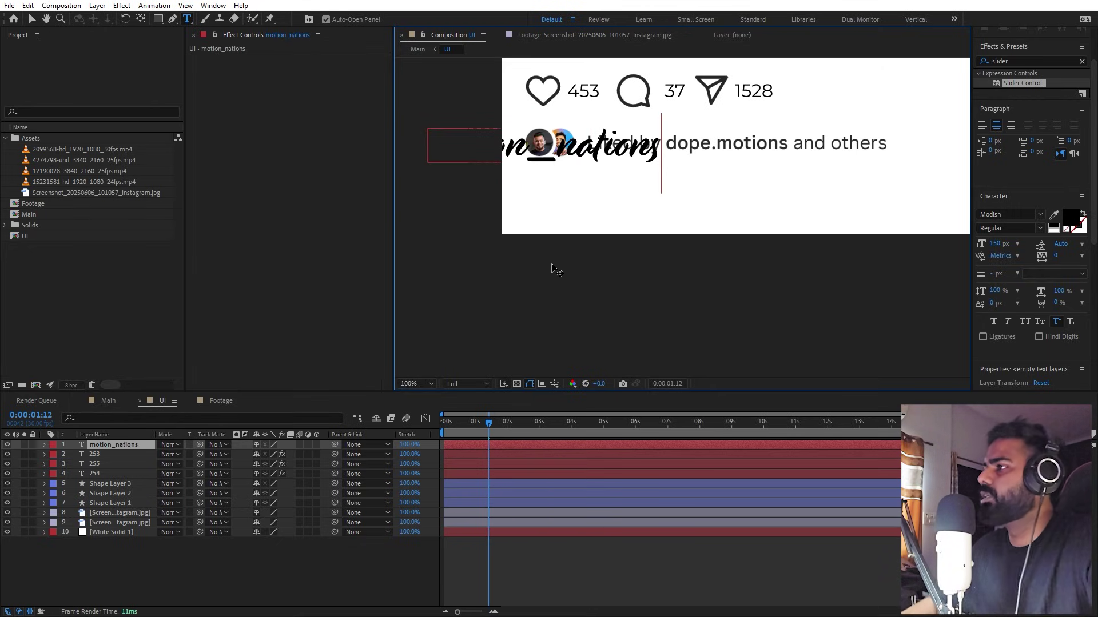
- Set the font of the motion_nations text to Montserrat Medium
key(ctrl+a)
click(1009, 214)
text(mon)
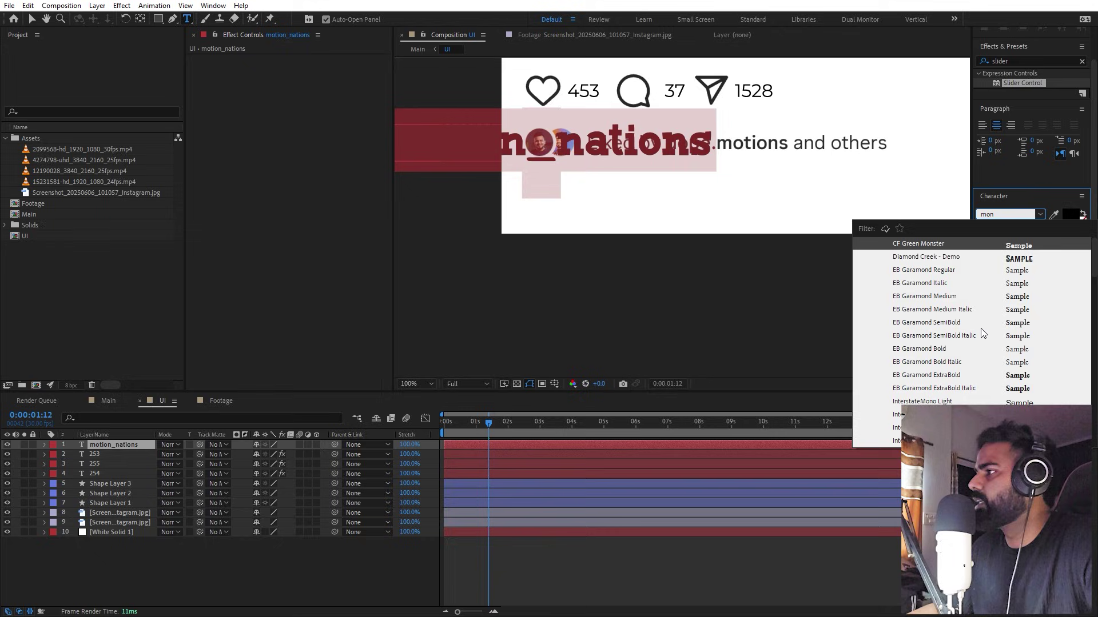
text(ts)
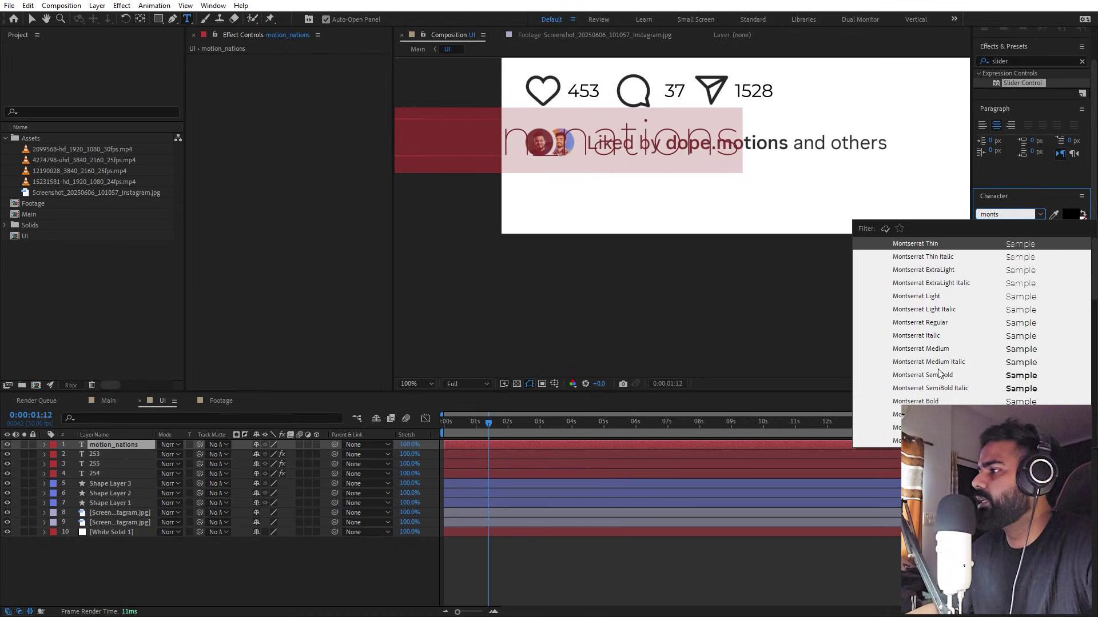
click(937, 348)
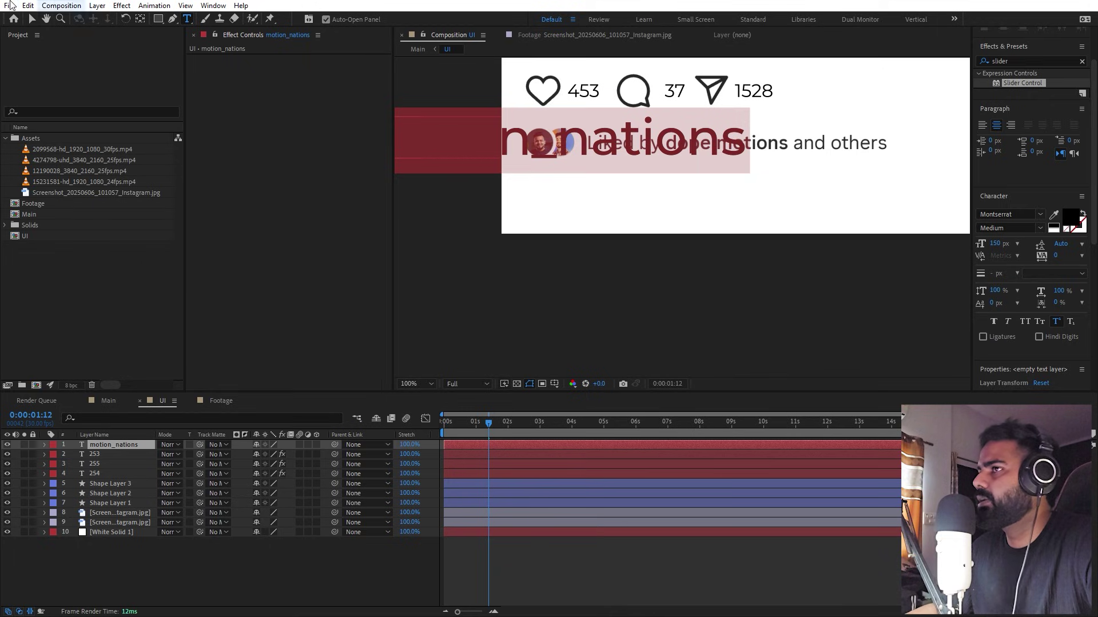
- Center the motion_nations text's anchor point, scale it to about 37% and align it beneath the profile pictures of the "Liked by" line
click(32, 19)
drag(531, 140, 639, 188)
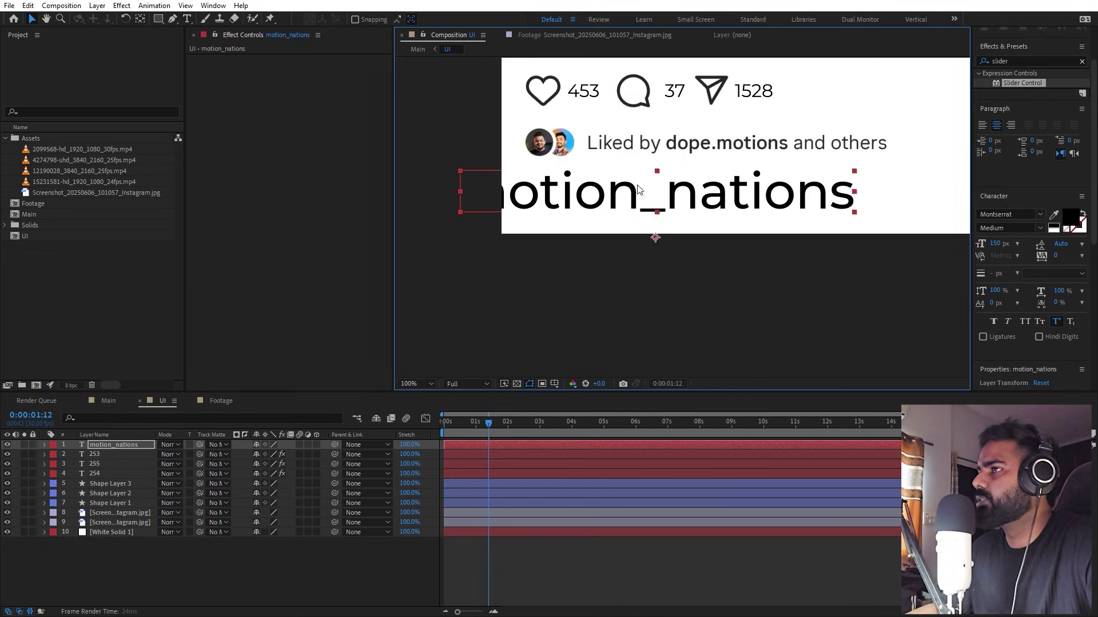
key(ctrl+alt+Home)
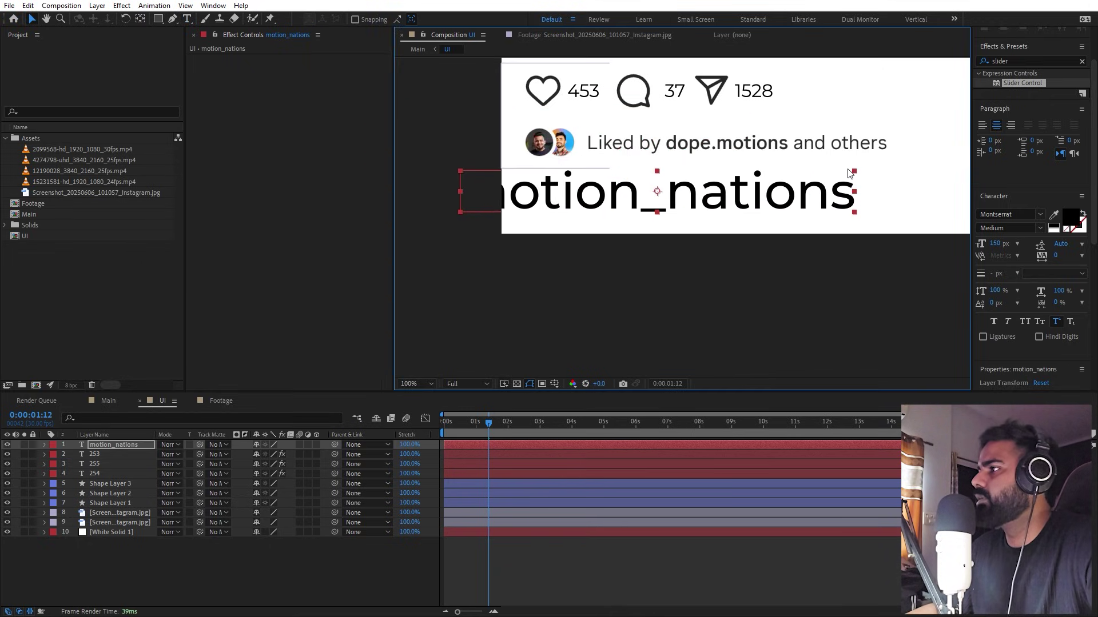
drag(849, 173, 739, 200)
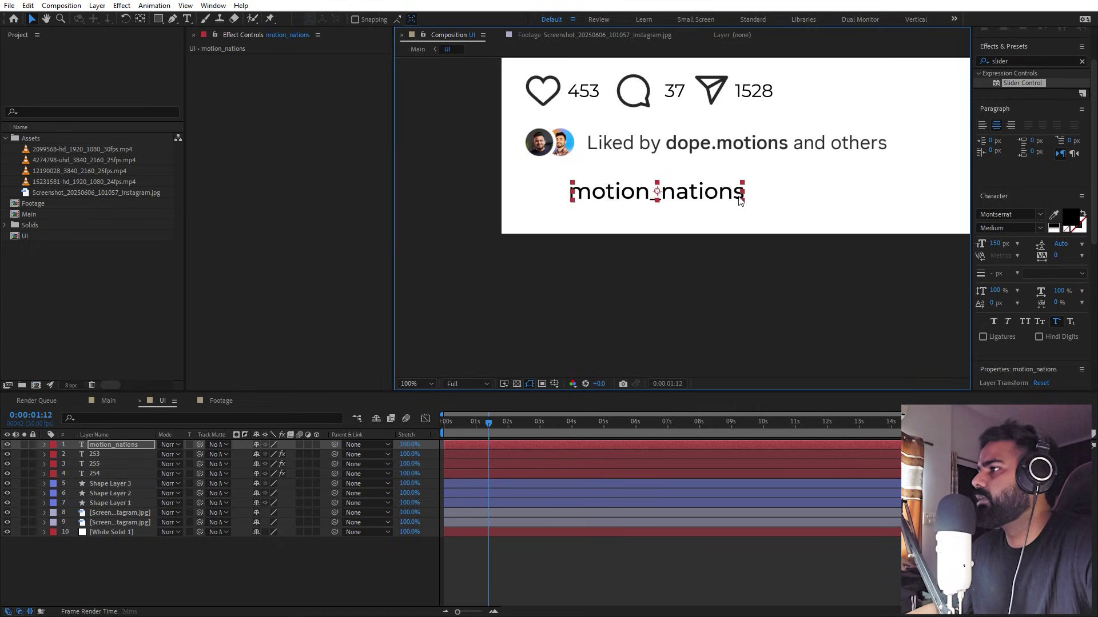
scroll(739, 200, up, 2)
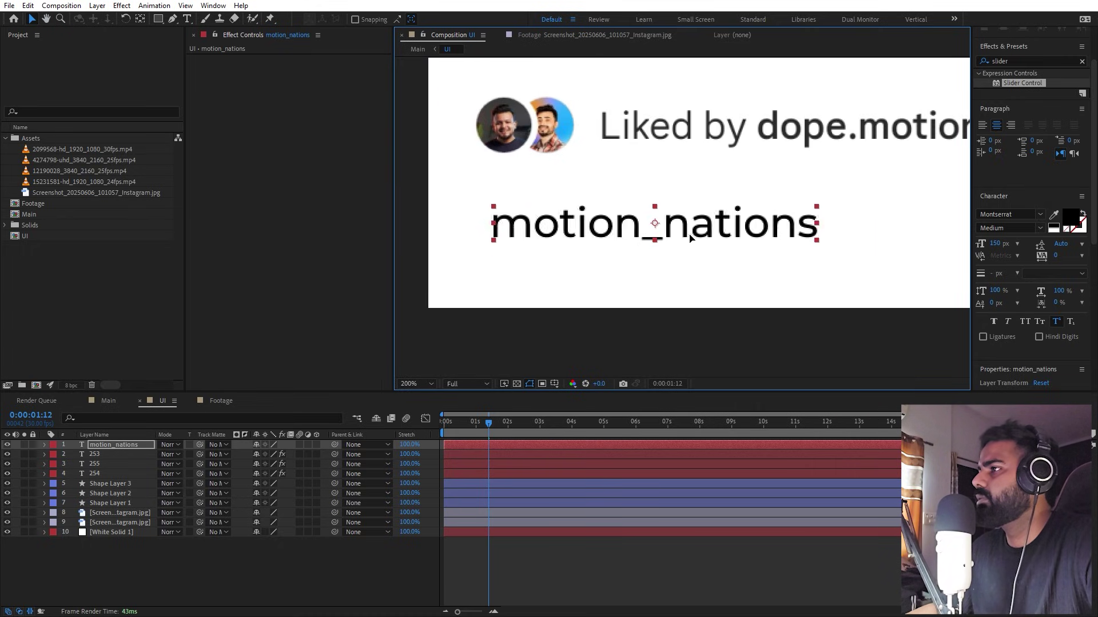
drag(690, 239, 678, 225)
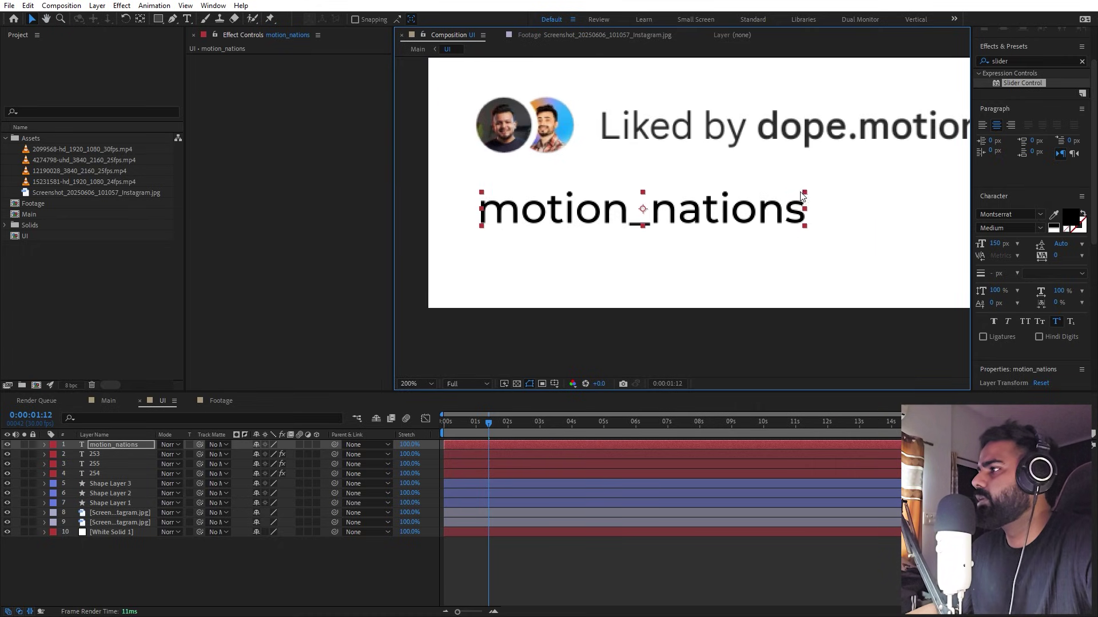
scroll(800, 196, down, 2)
- Find the Alternating Characters In animation preset and apply it to the motion_nations layer
click(131, 445)
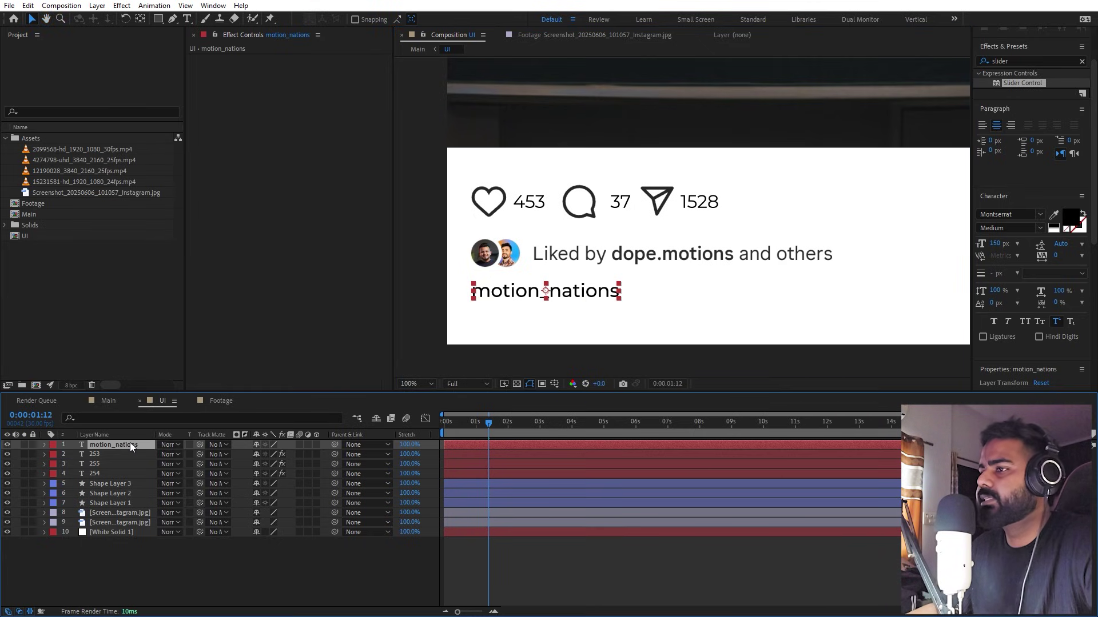
click(1082, 62)
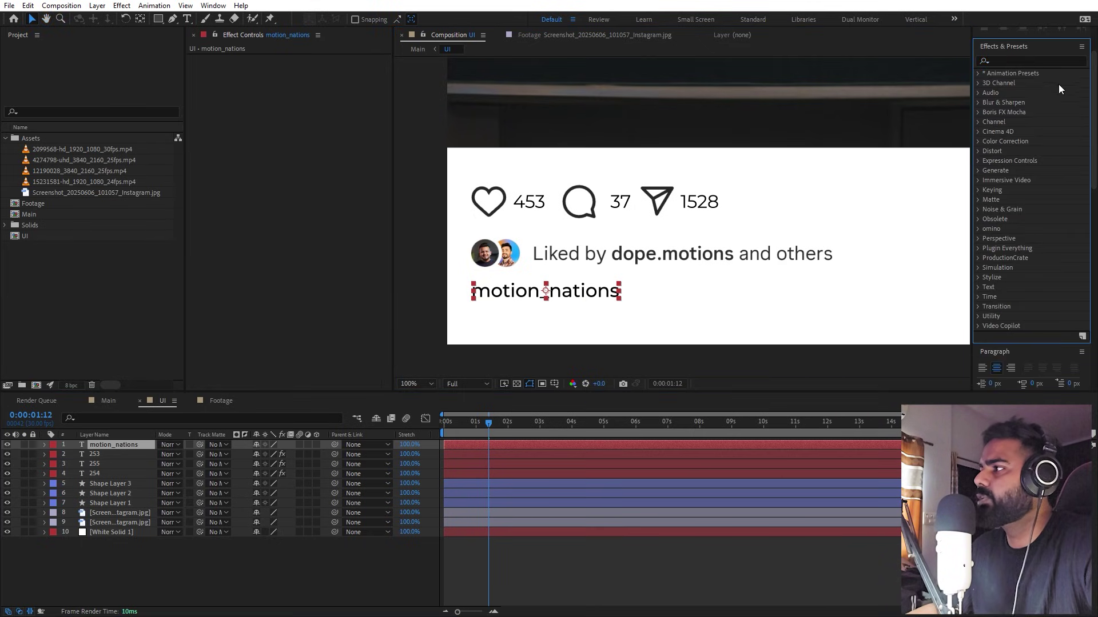
click(1024, 61)
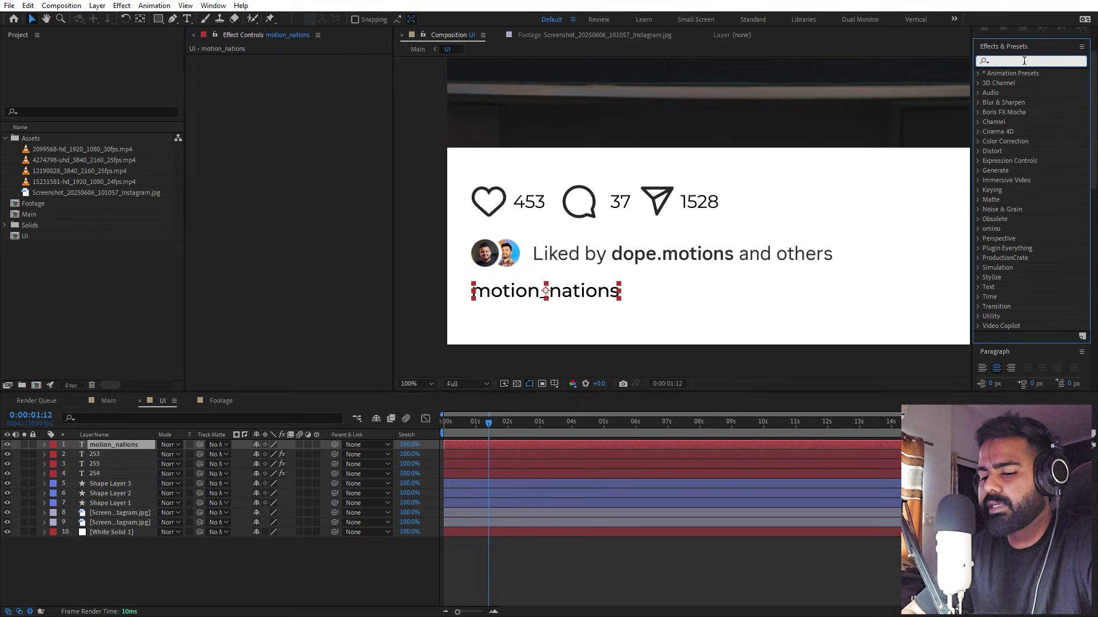
text(alter)
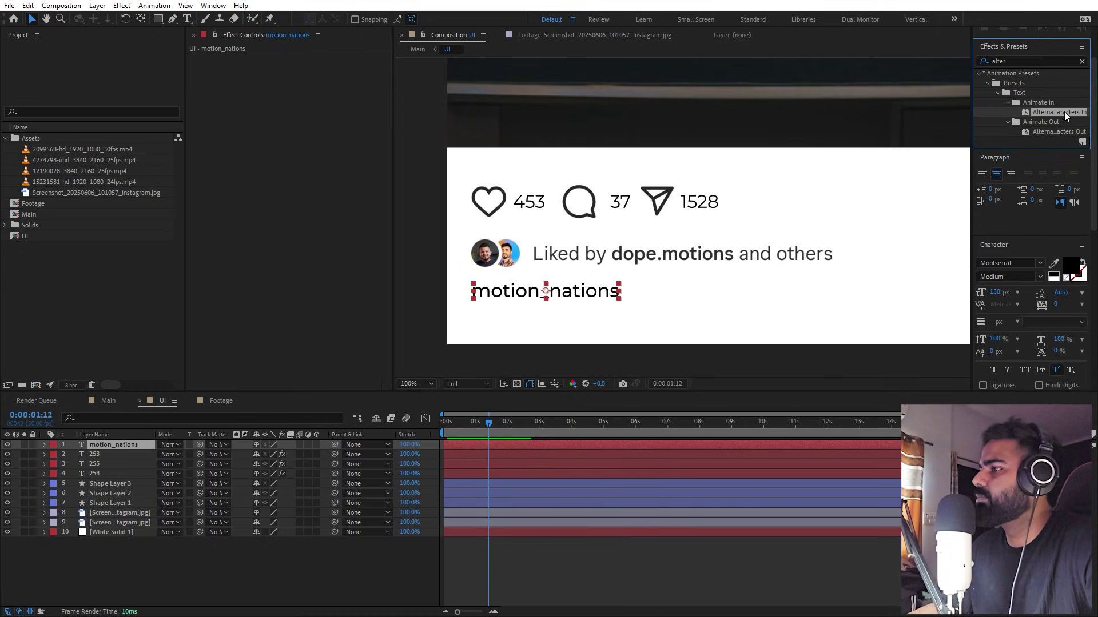
drag(1064, 111, 456, 446)
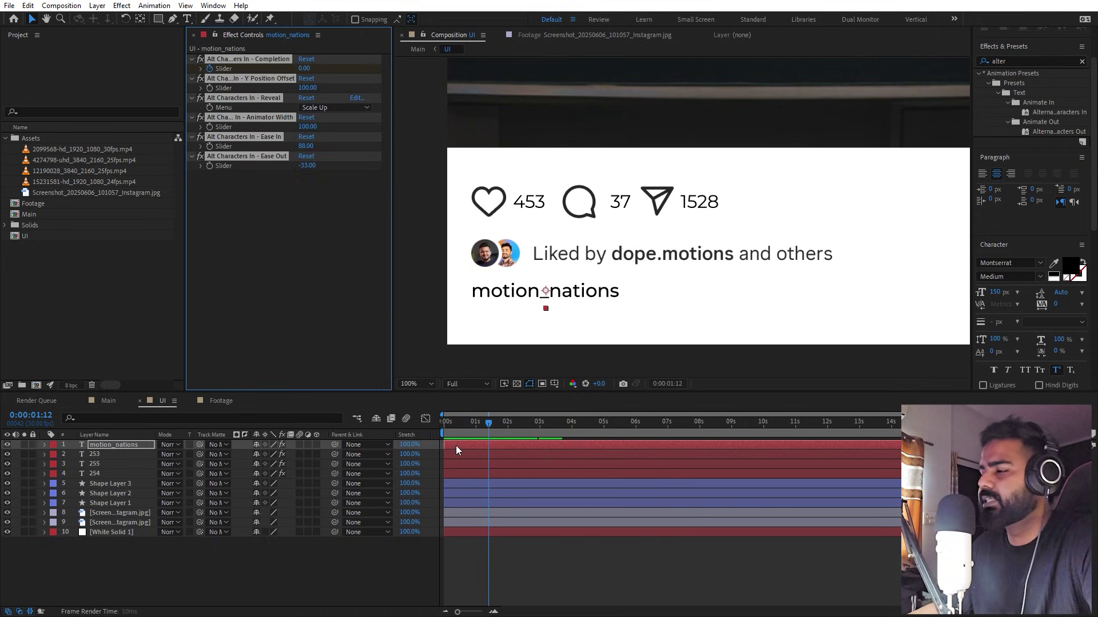
- Shift the preset's completion keyframes so the motion_nations animation begins at the composition start, and preview it
key(u)
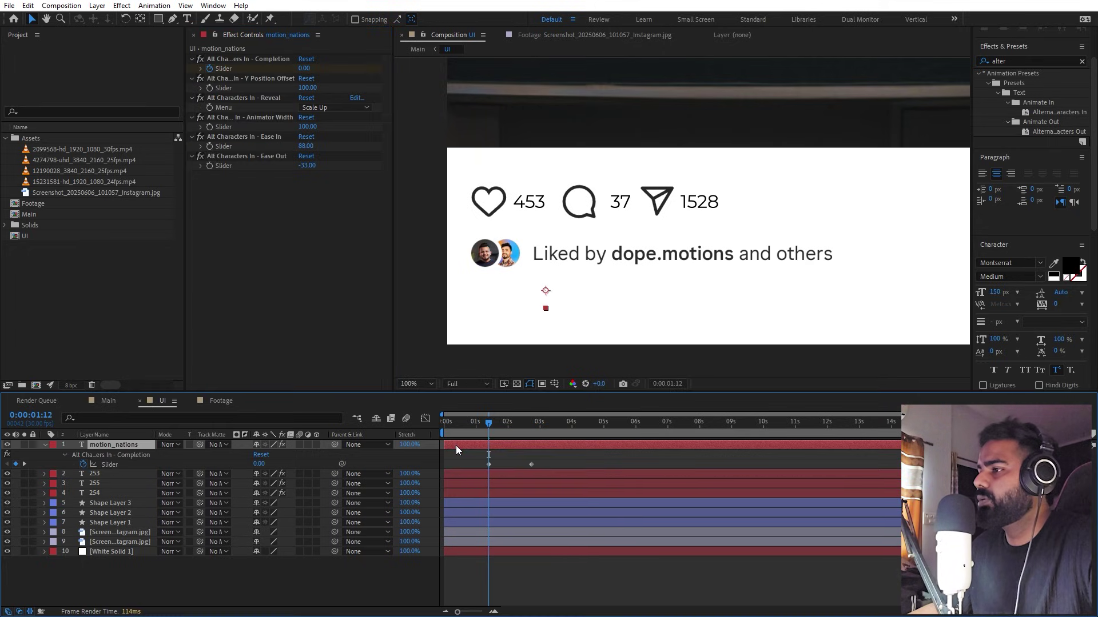
click(483, 464)
drag(482, 465, 440, 461)
key(Home)
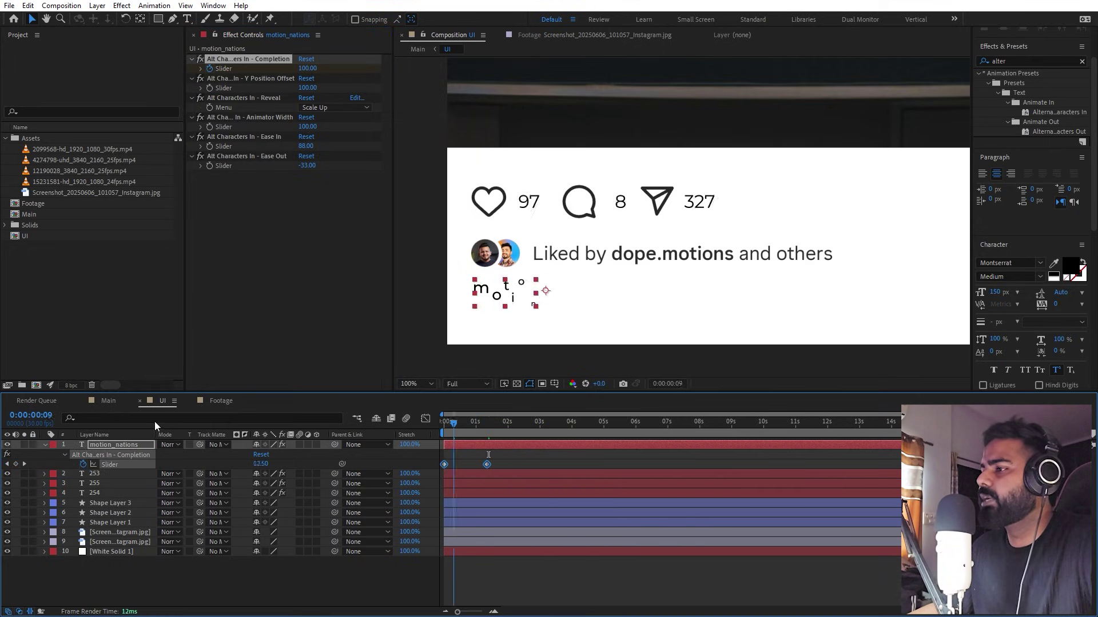
click(533, 450)
key(space)
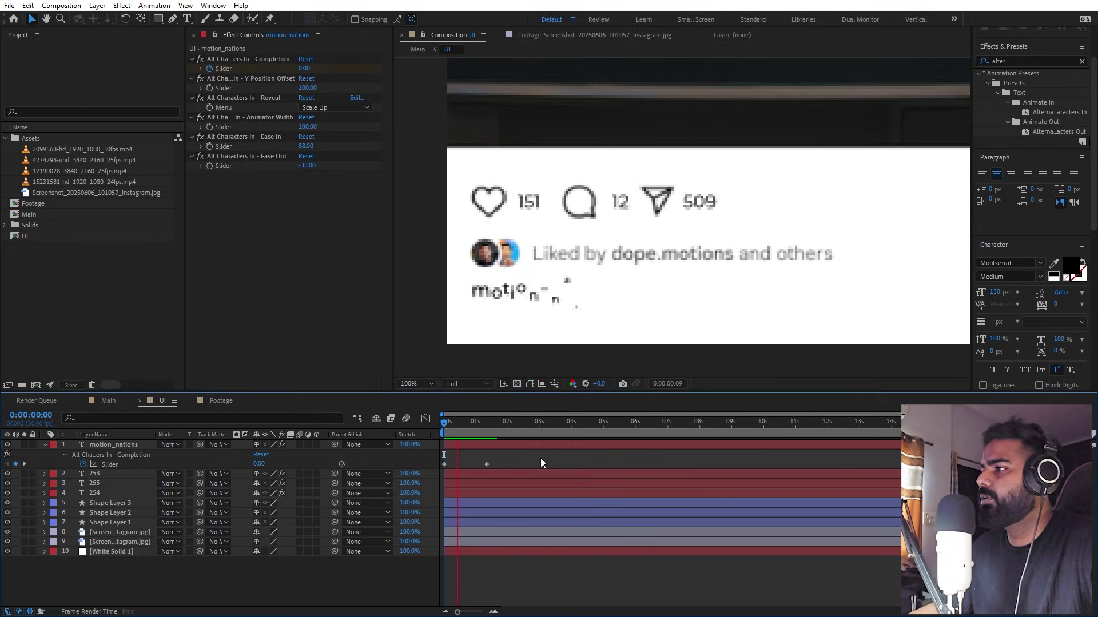
key(space)
- Duplicate the motion_nations text layer, place the copy beside the original and change its wording to "Live life fully....."
click(468, 443)
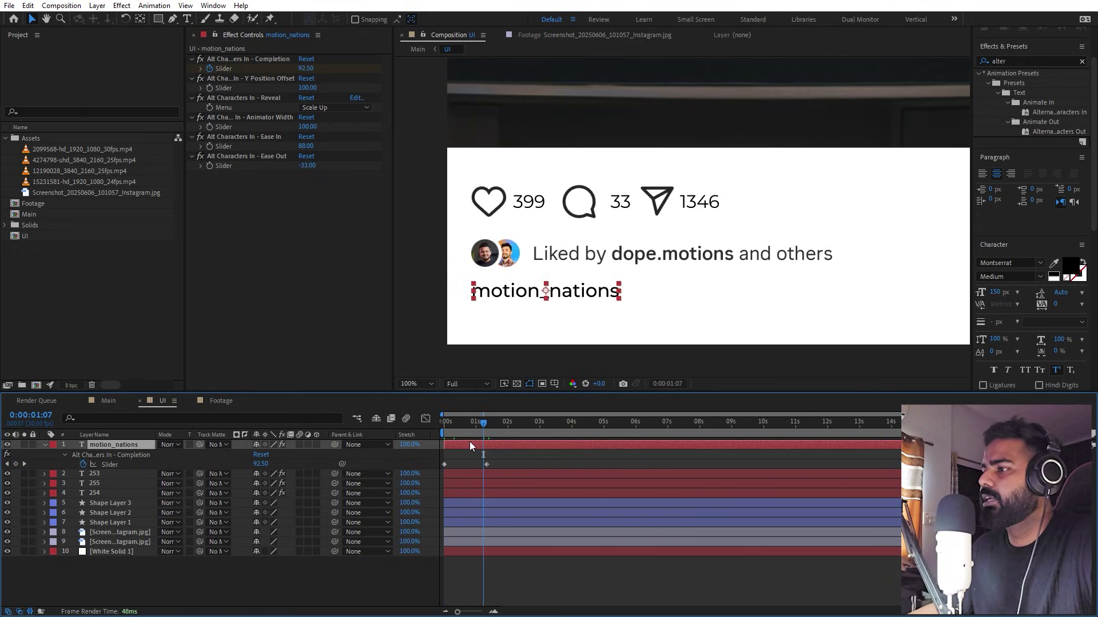
key(ctrl+d)
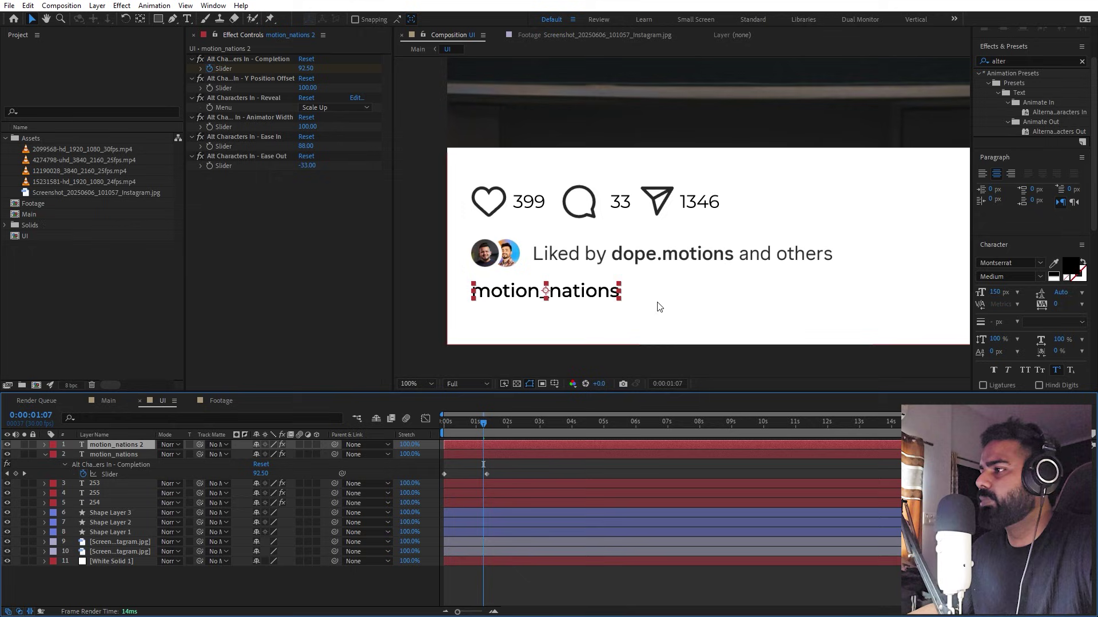
click(568, 295)
drag(568, 295, 743, 293)
double_click(743, 293)
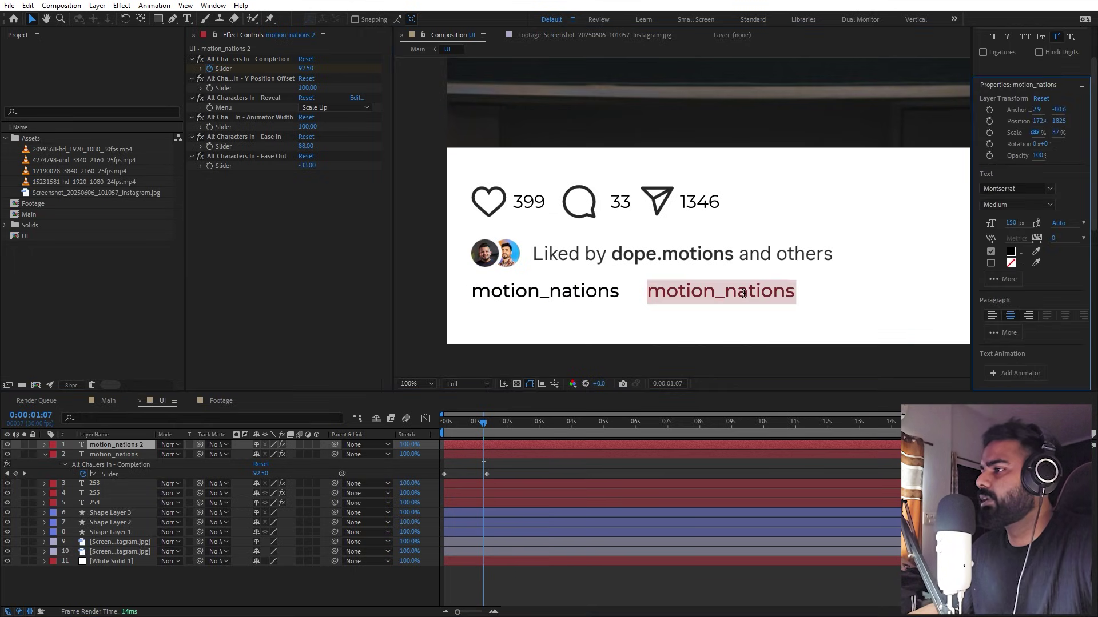
text(Live life fully)
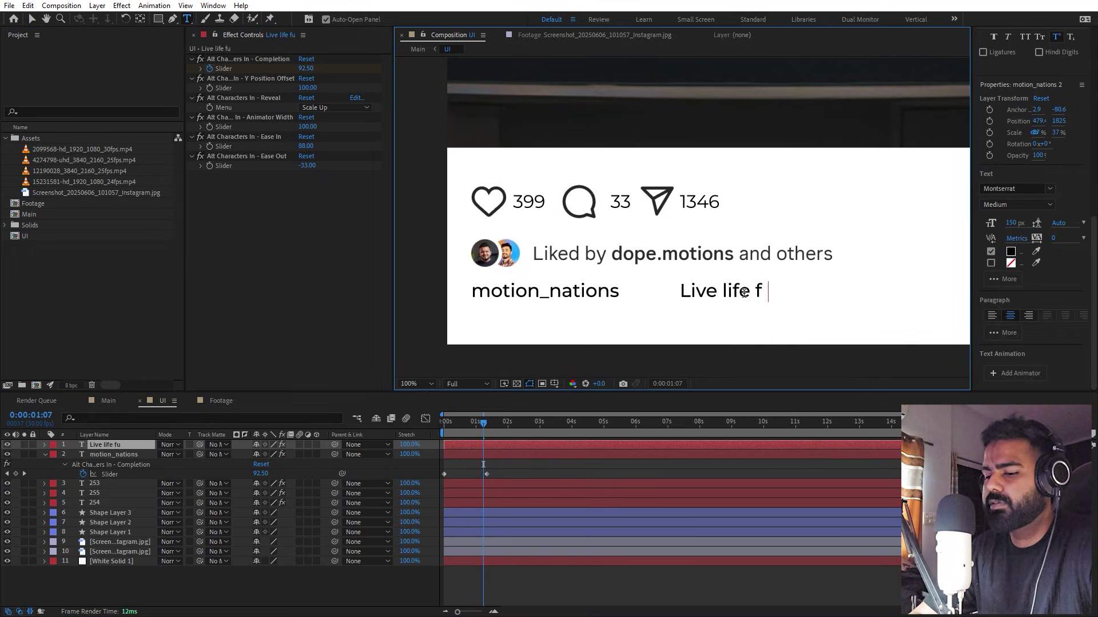
text(.....)
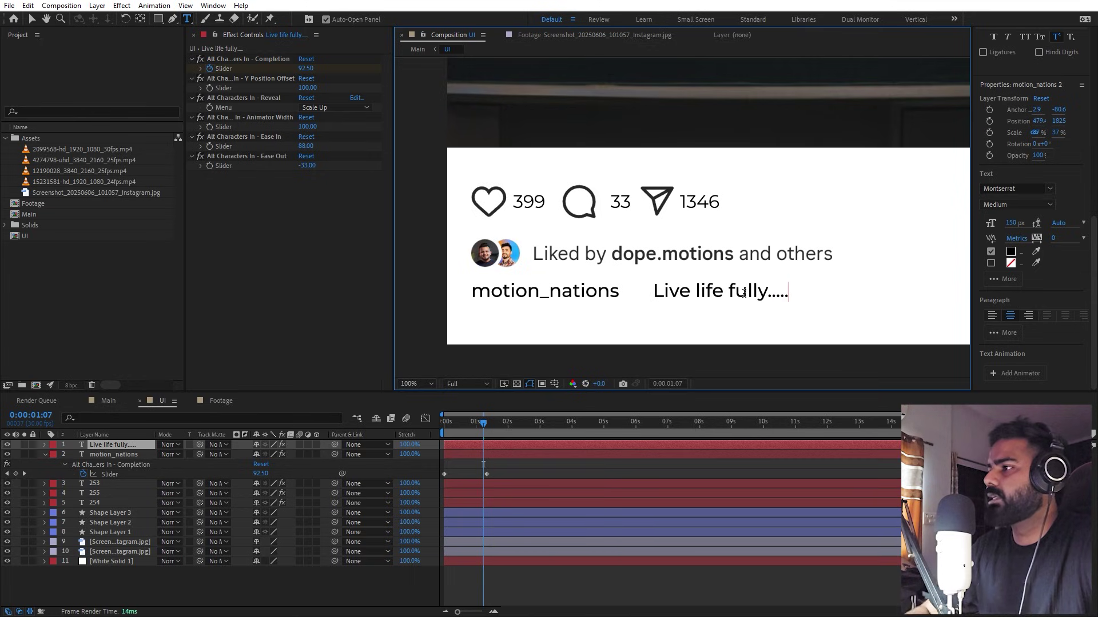
- Set the caption text to Montserrat Regular, scale it to about 33% and place it right after the motion_nations username
double_click(744, 293)
click(744, 292)
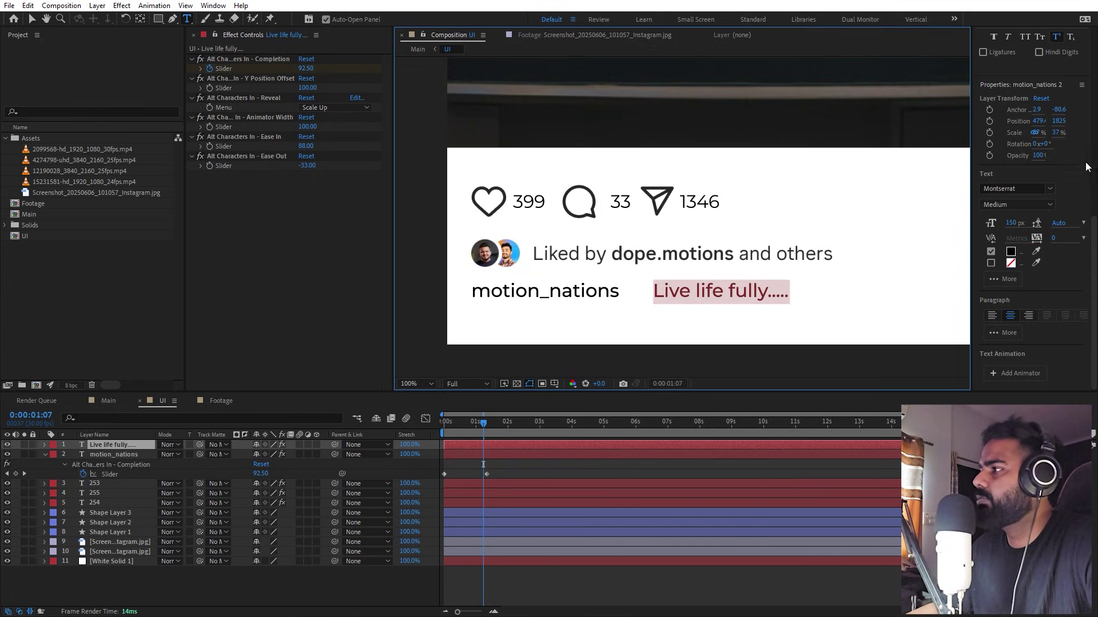
click(1041, 205)
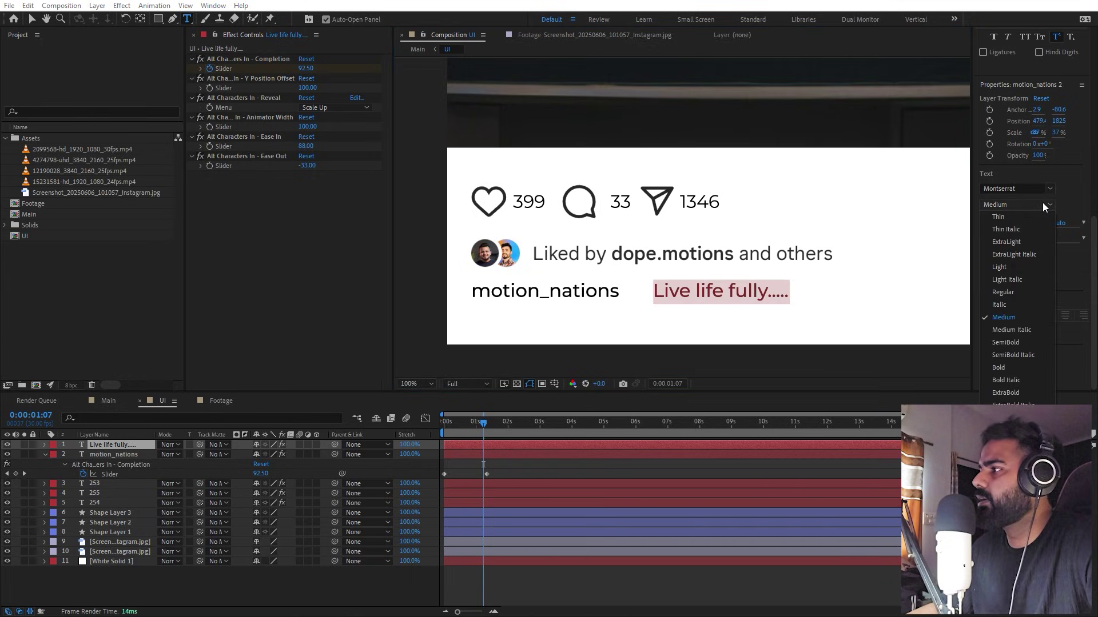
click(1000, 289)
click(31, 18)
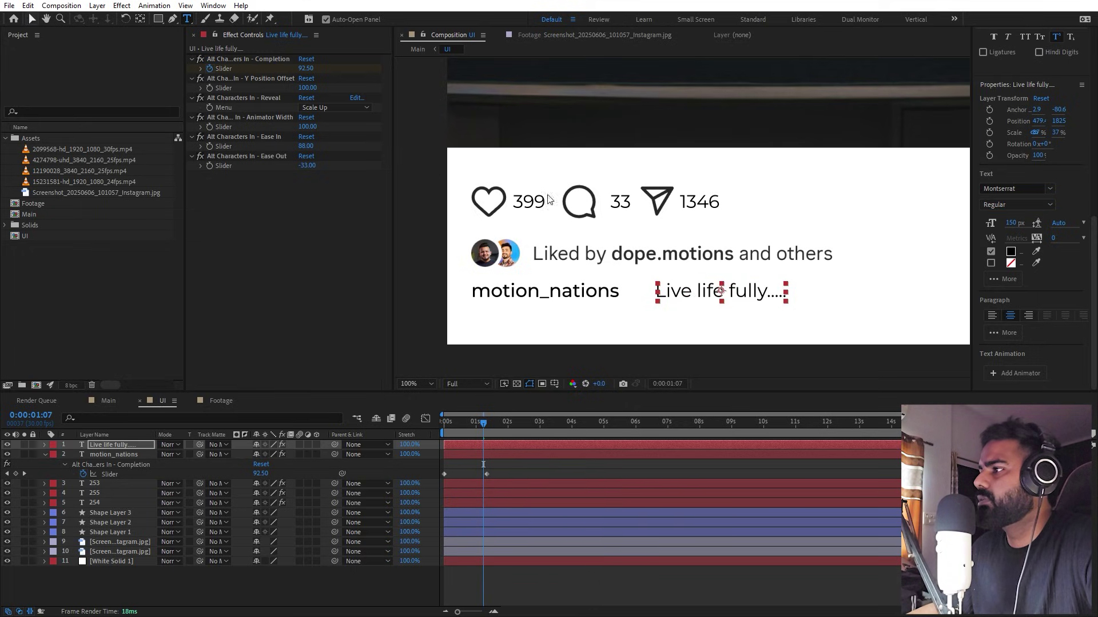
drag(789, 286, 713, 292)
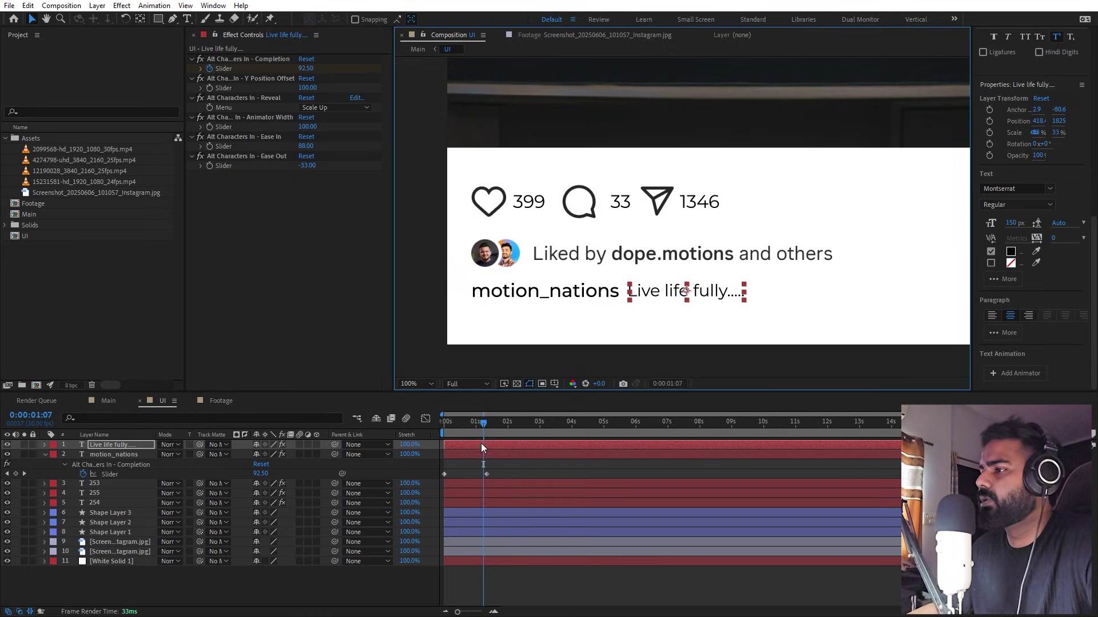
- Preview the username and caption animation from the composition start
key(Home)
key(space)
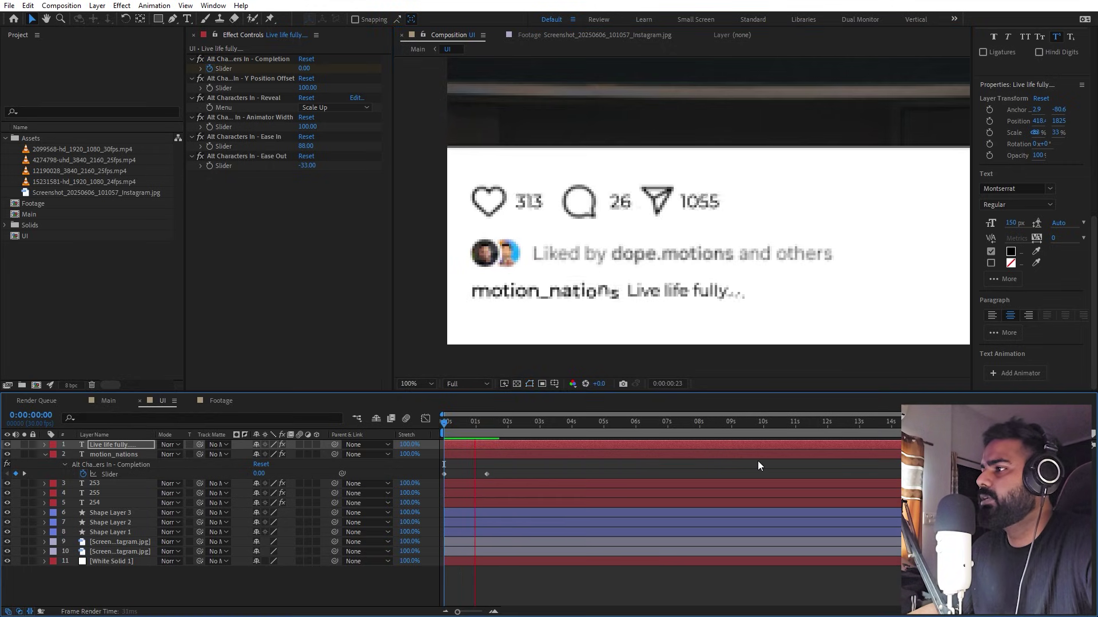
click(622, 472)
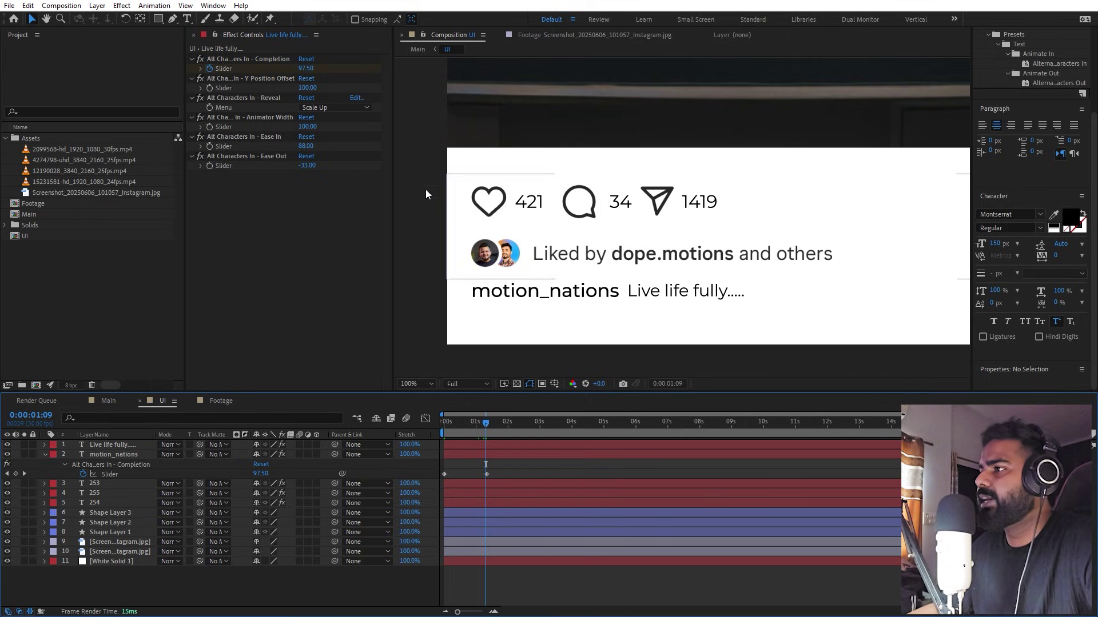
- Start a Pen tool shape at the lower tip of the heart icon and set its fill colour to red
click(172, 18)
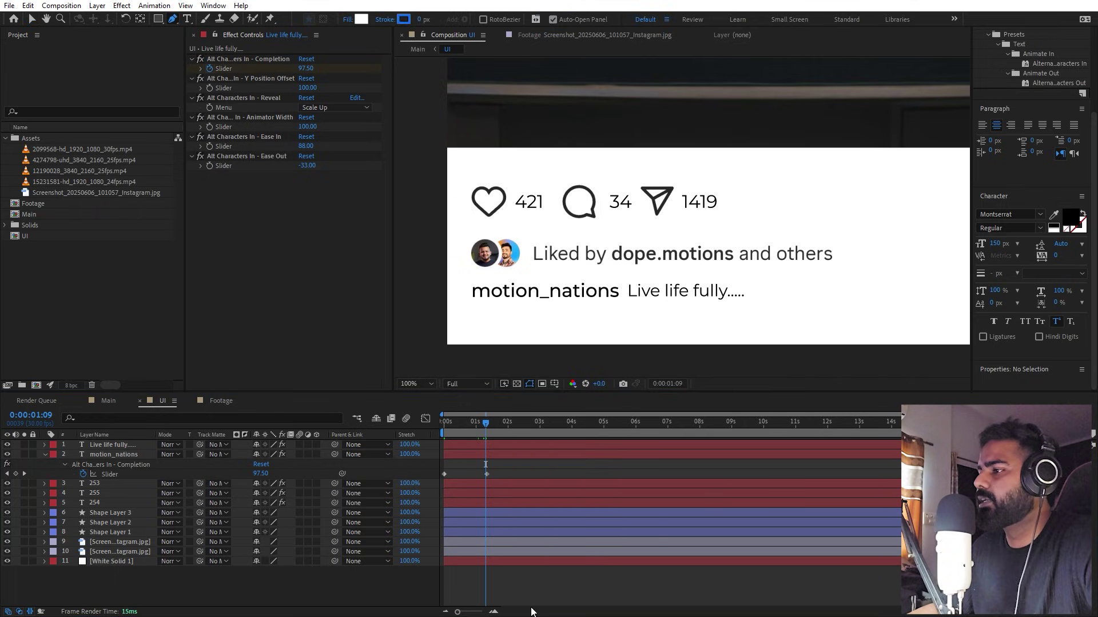
scroll(579, 260, up, 2)
drag(578, 260, 644, 198)
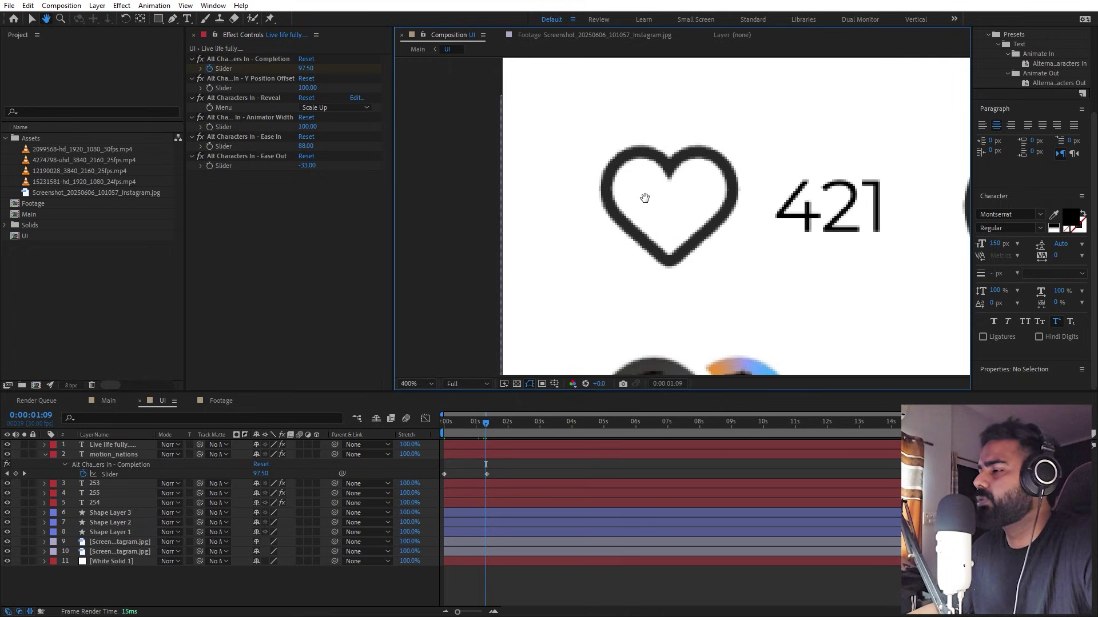
scroll(644, 198, up, 1)
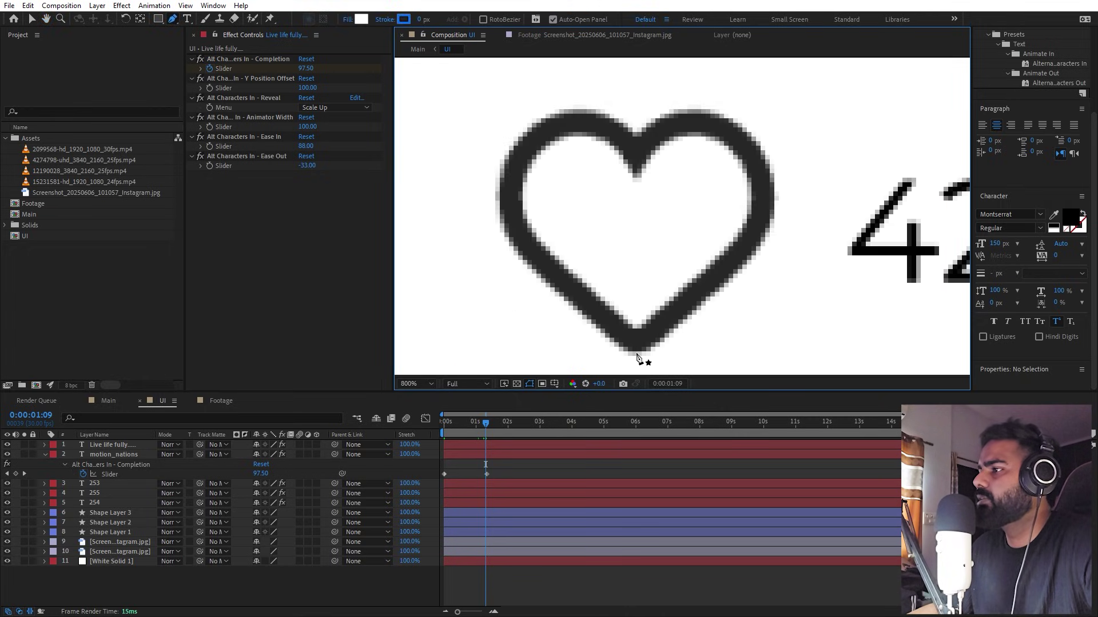
click(637, 355)
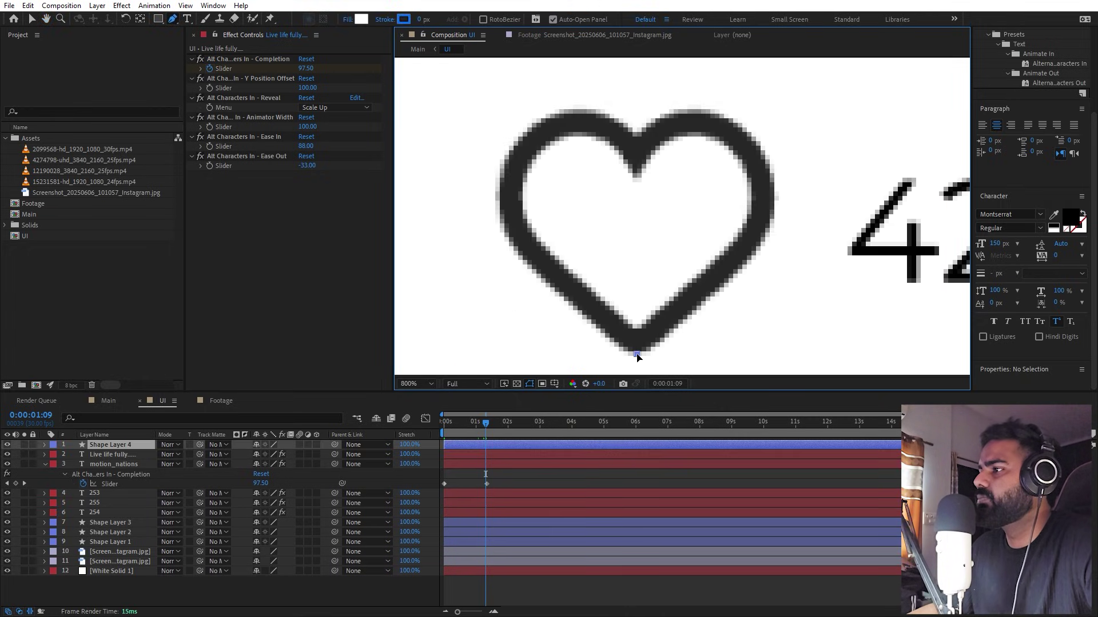
click(362, 19)
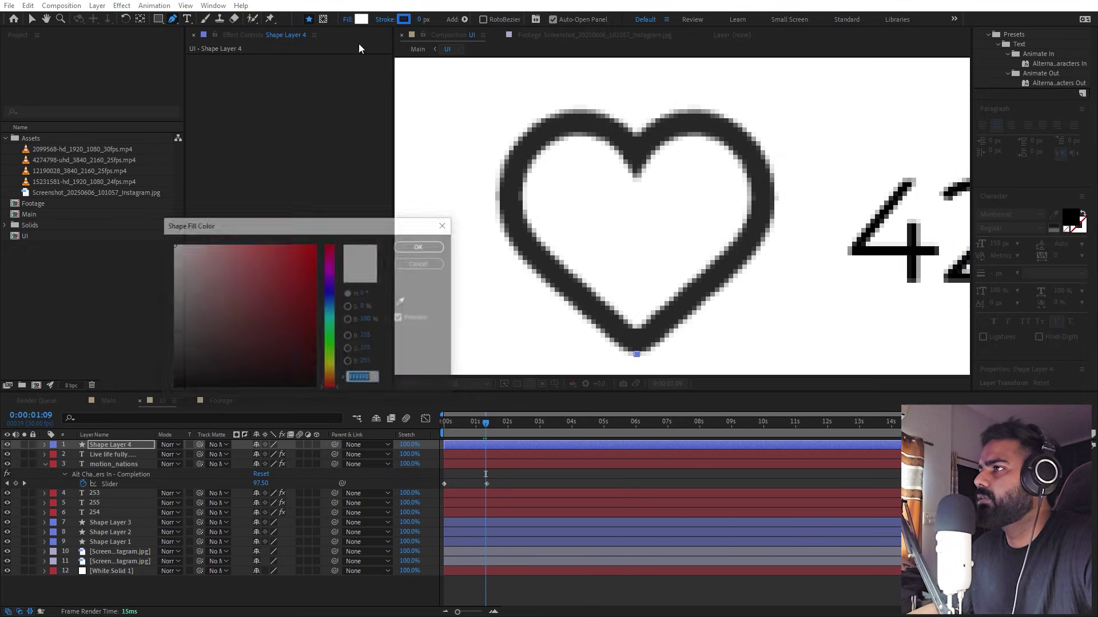
click(316, 243)
click(421, 247)
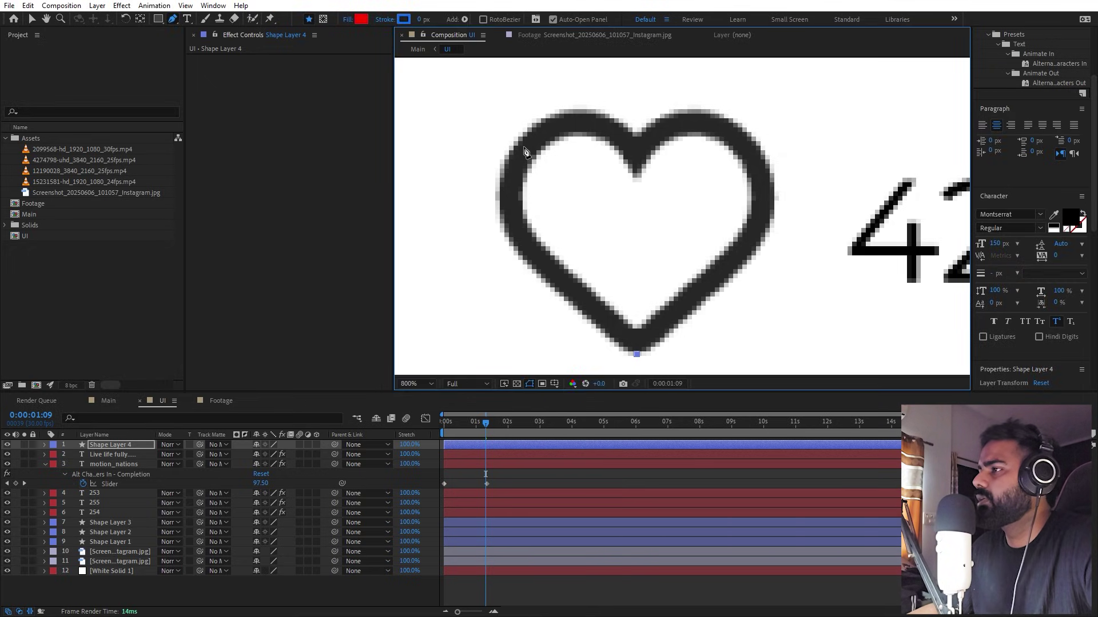
- Trace the left half of the heart icon with a curved path ending at the heart's upper notch
drag(525, 151, 613, 184)
click(637, 299)
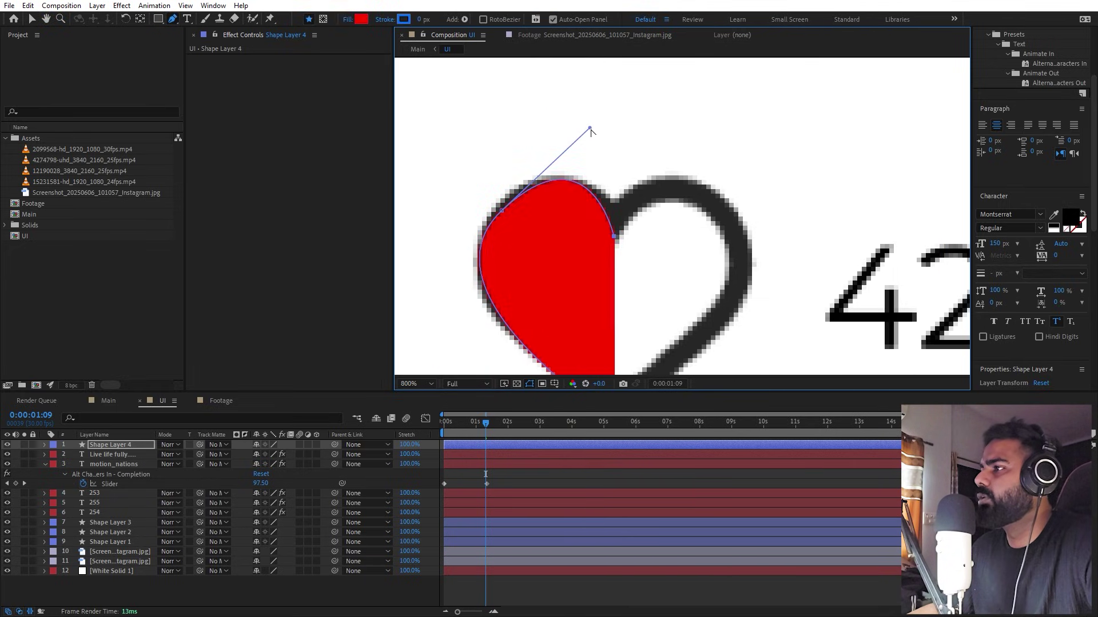
drag(591, 131, 567, 150)
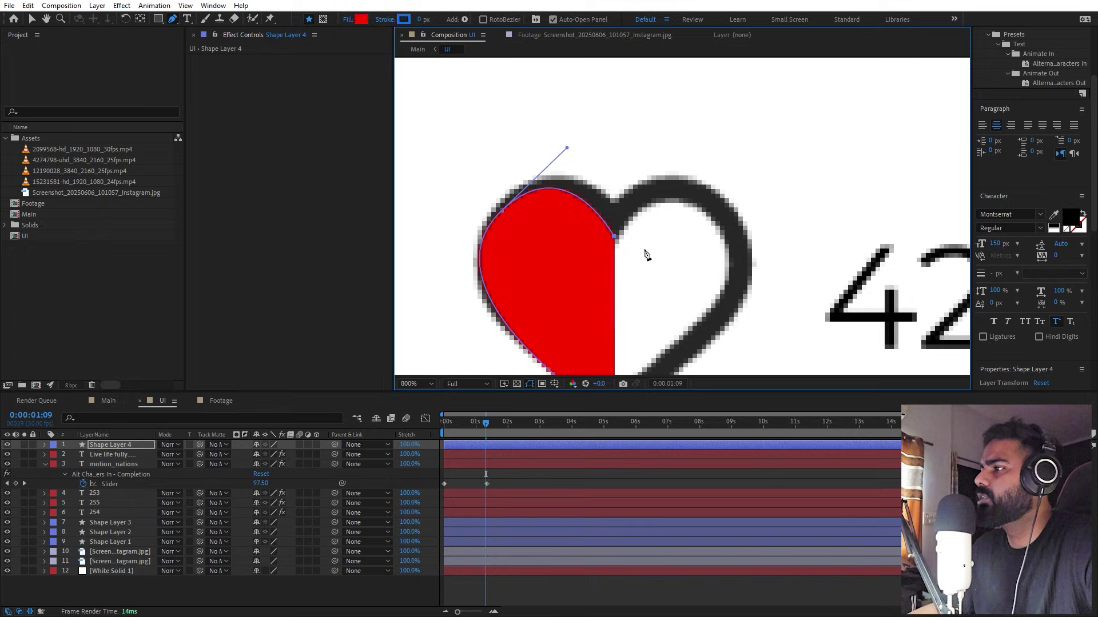
drag(646, 255, 628, 188)
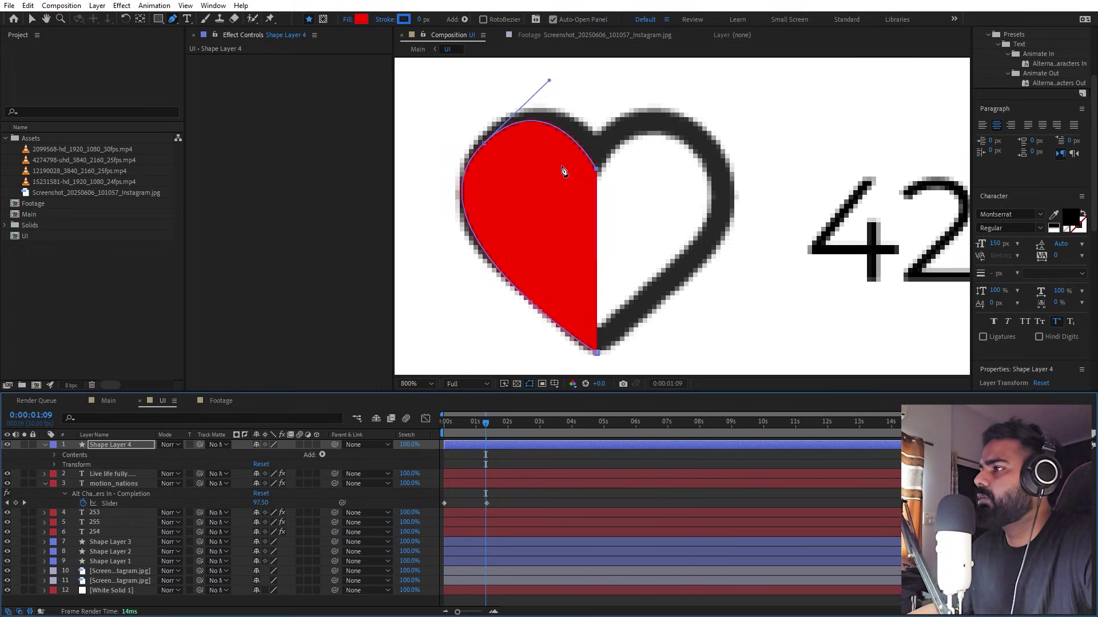
- Duplicate the half-heart Shape 1 inside the contents of Shape Layer 4
click(54, 454)
click(80, 466)
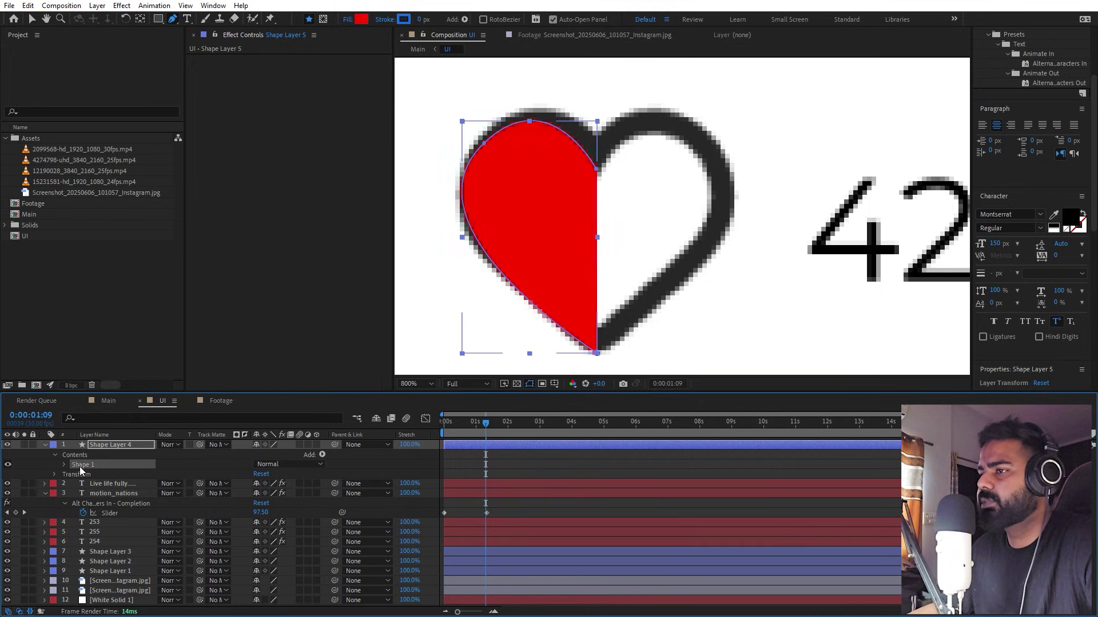
click(74, 478)
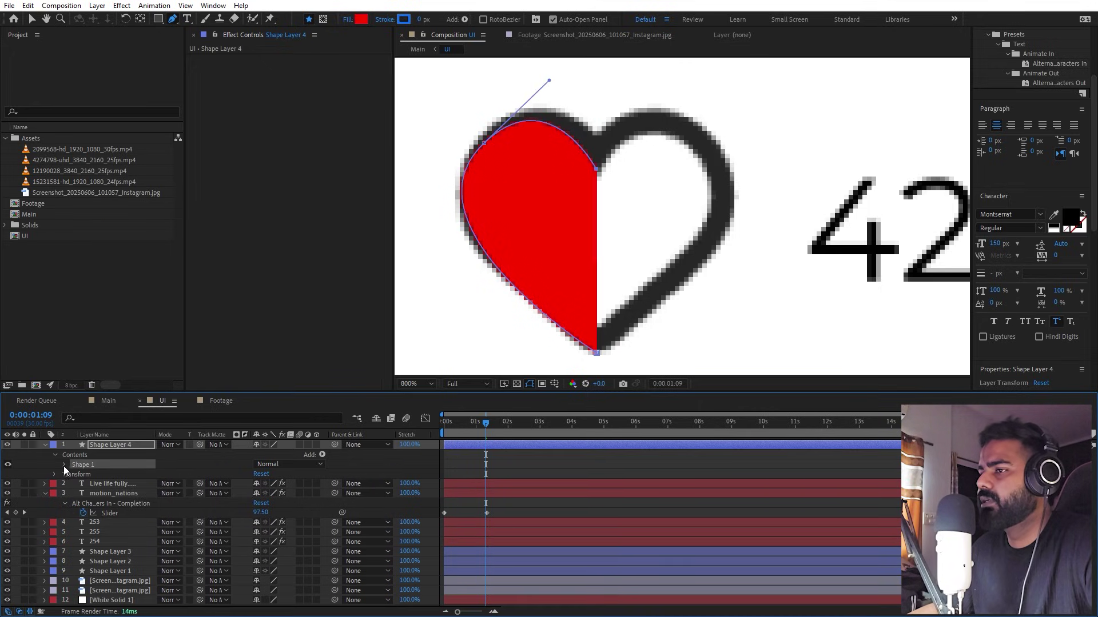
click(63, 464)
click(91, 464)
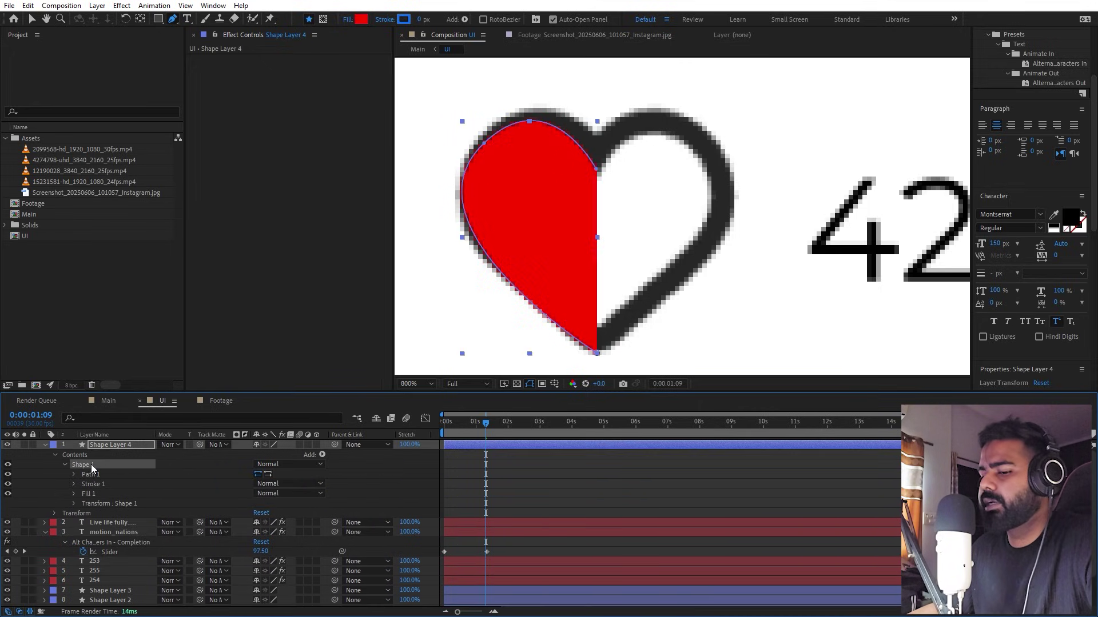
key(ctrl+d)
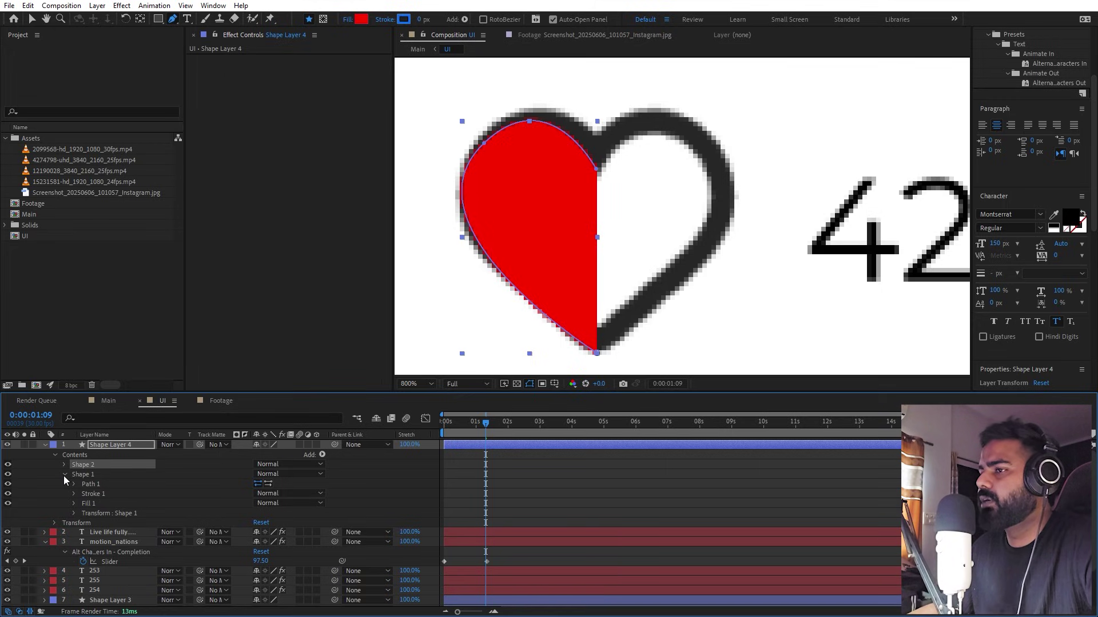
- Mirror Shape 2 horizontally by setting its transform scale to -100, 100%
click(64, 465)
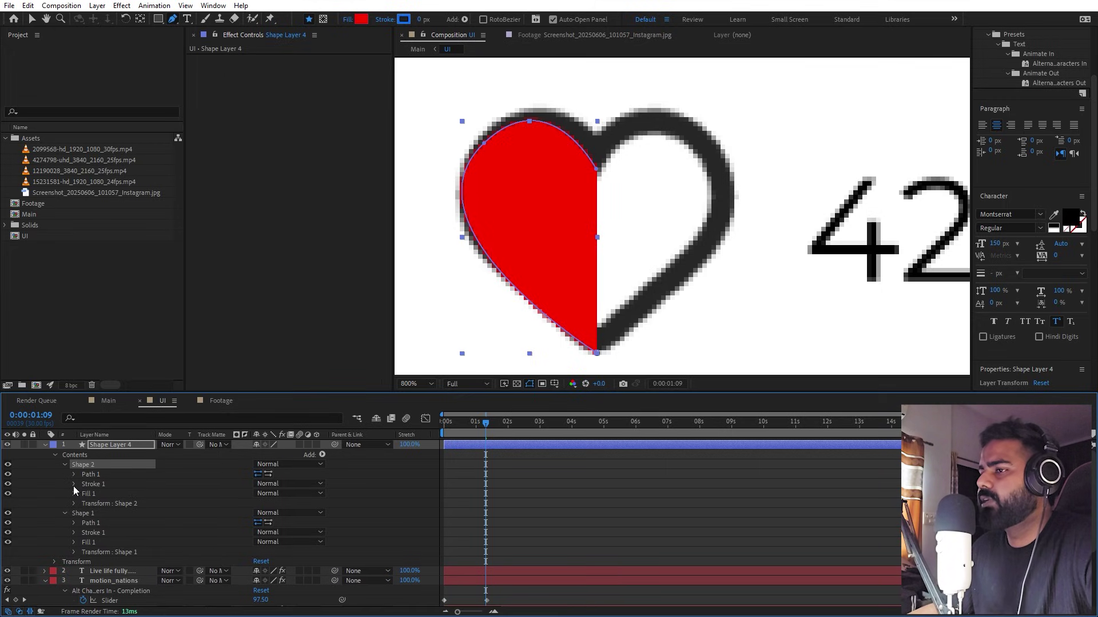
click(74, 503)
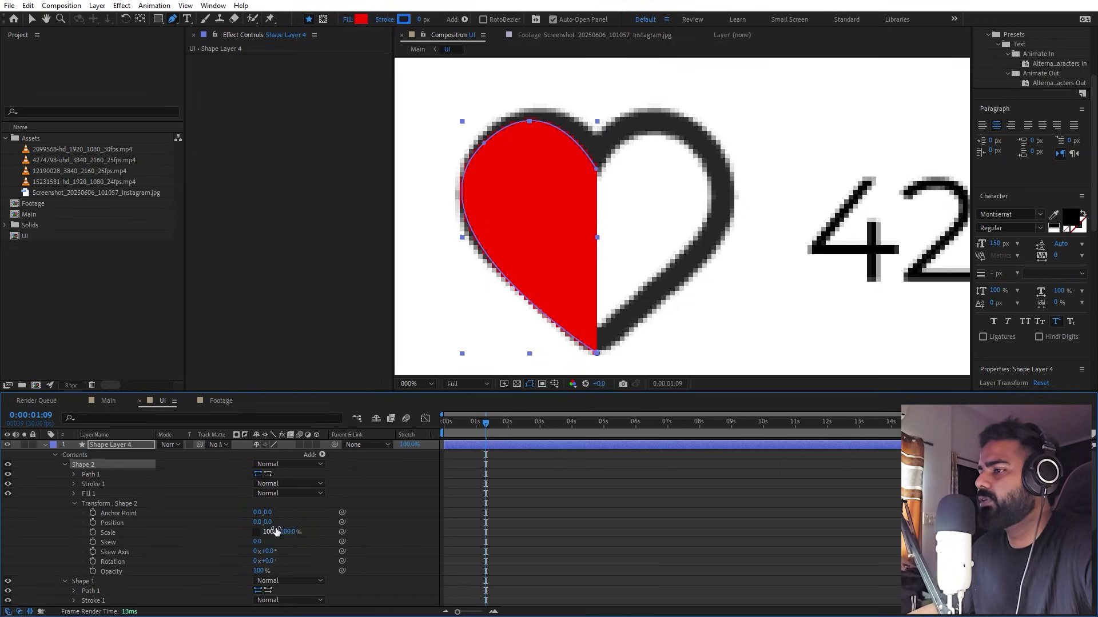
click(275, 527)
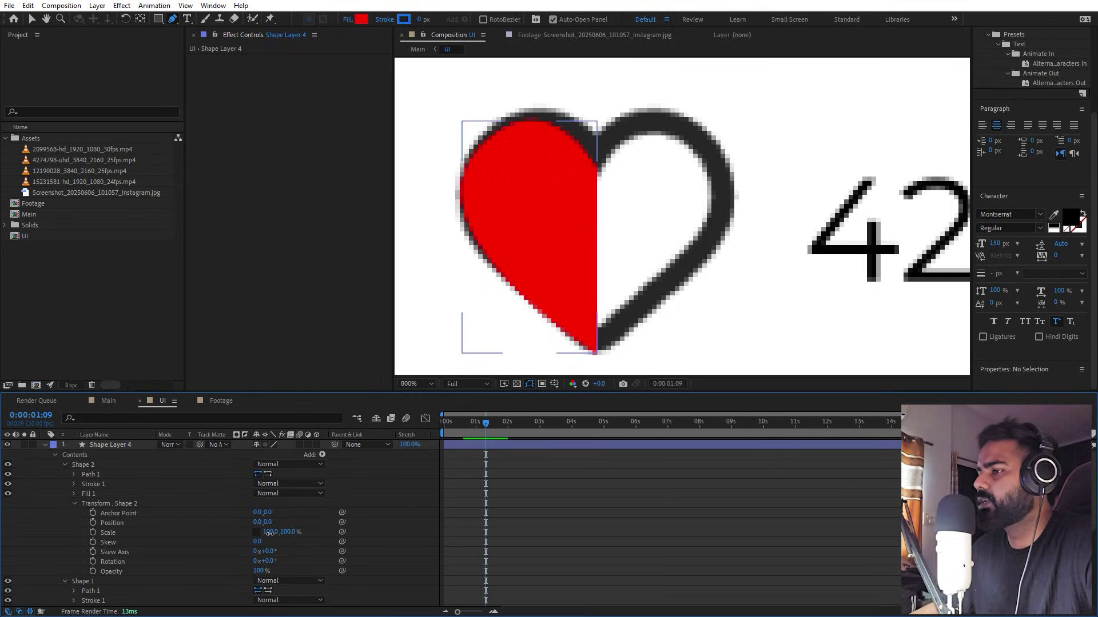
click(269, 532)
text(-100)
key(Return)
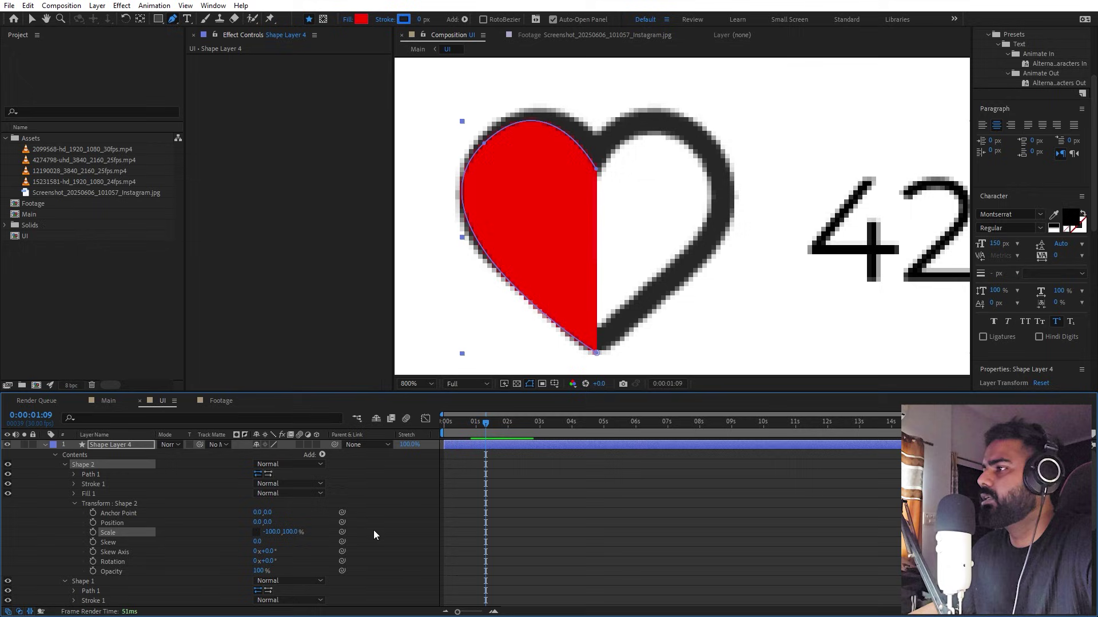
- Move the mirrored Shape 2 to X position -934.5 so it joins the left half into a complete heart
scroll(722, 243, down, 8)
click(231, 527)
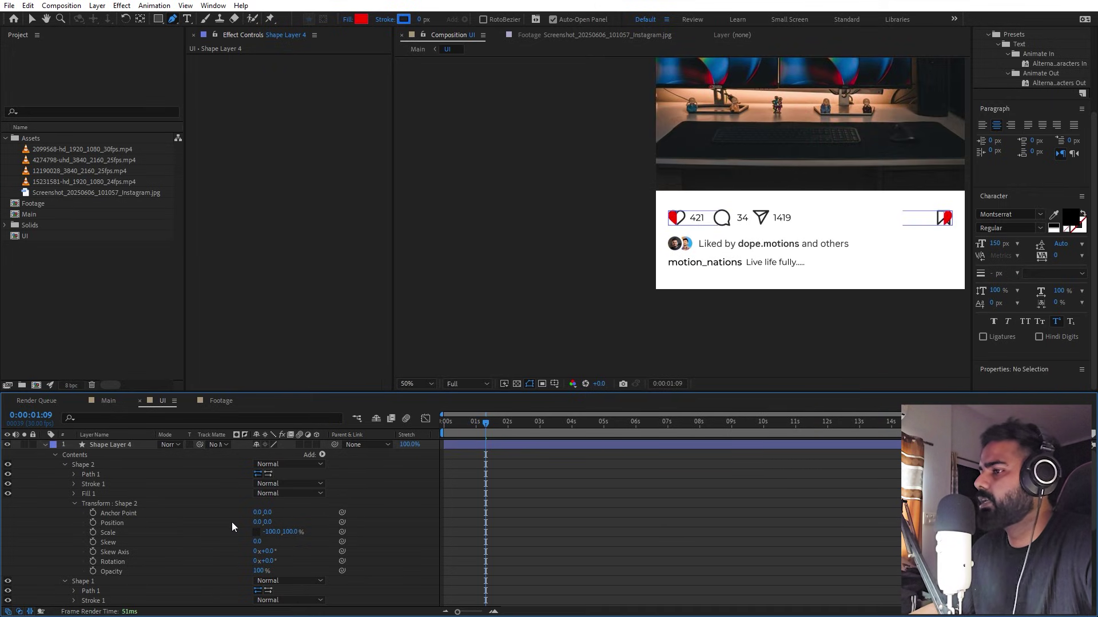
drag(261, 526, 39, 527)
scroll(680, 215, up, 4)
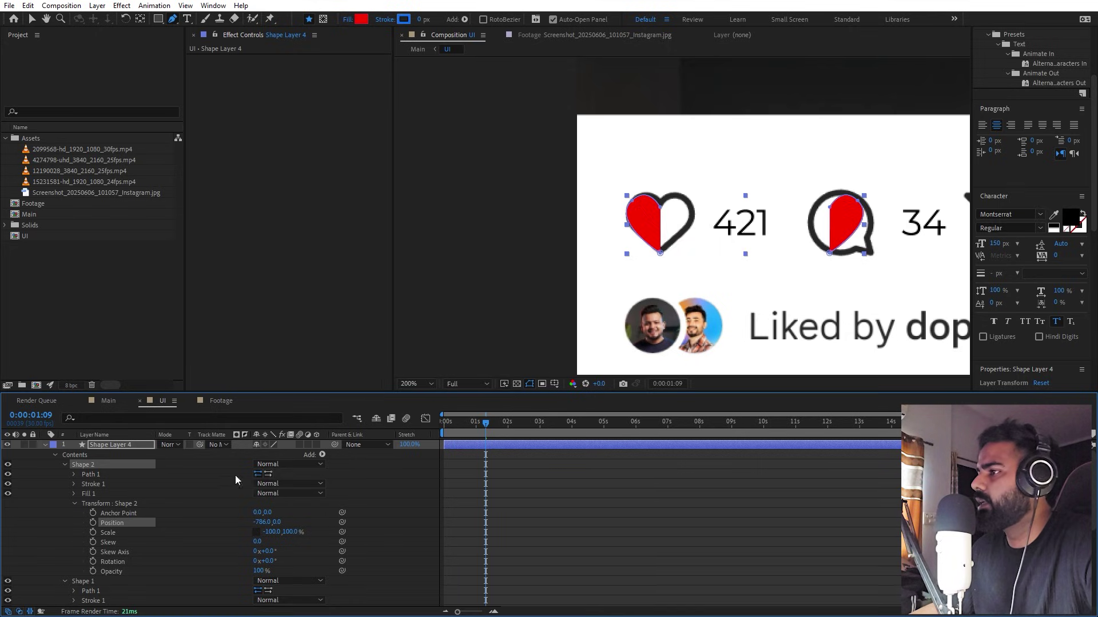
drag(261, 522, 219, 522)
scroll(682, 217, up, 2)
click(817, 564)
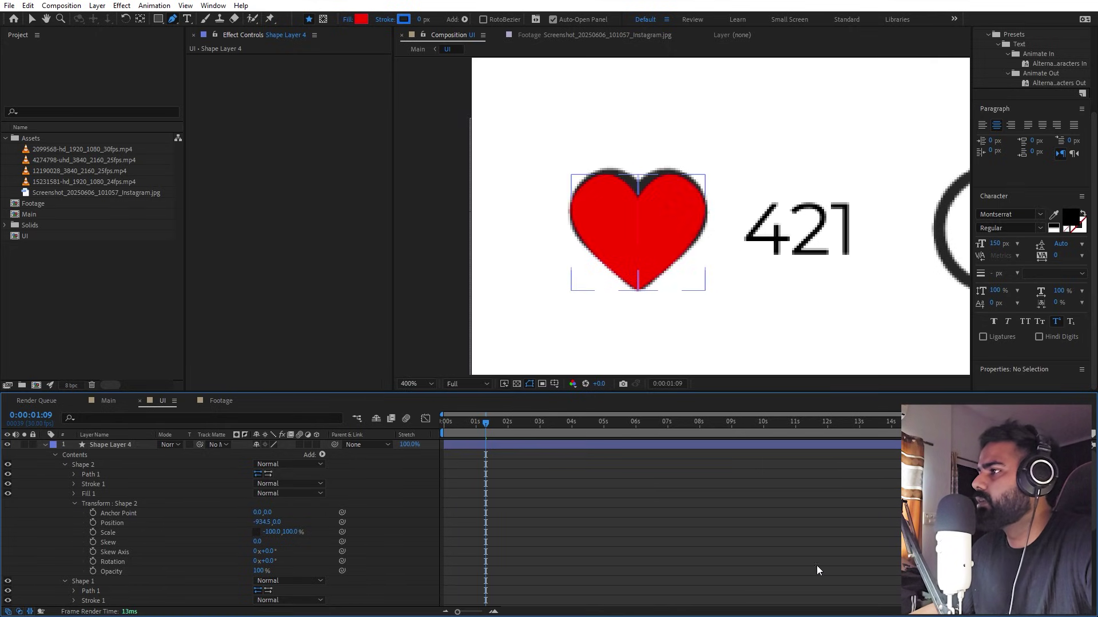
- Centre the anchor point of Shape Layer 4 on the red heart and scale the layer to 112.7% to cover the outline icon
click(89, 453)
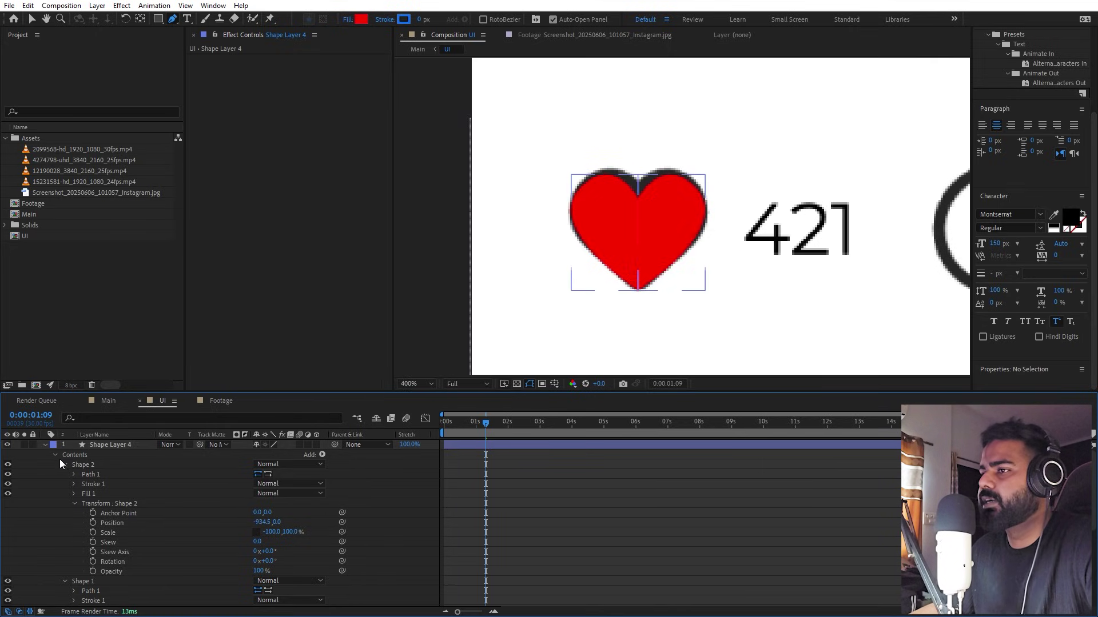
click(46, 446)
click(84, 444)
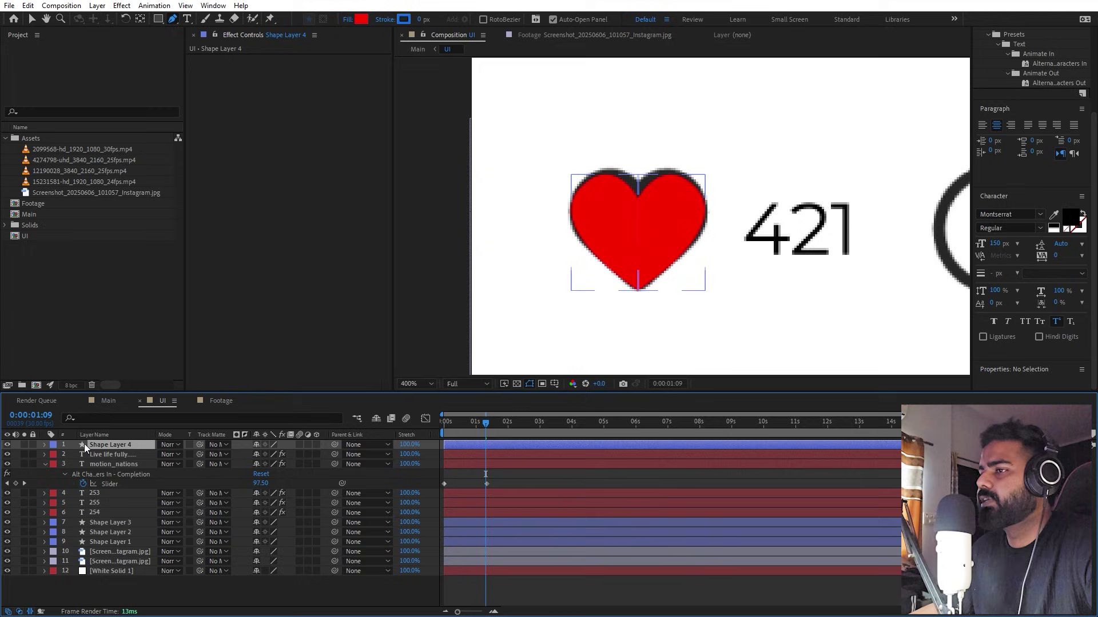
click(141, 18)
key(s)
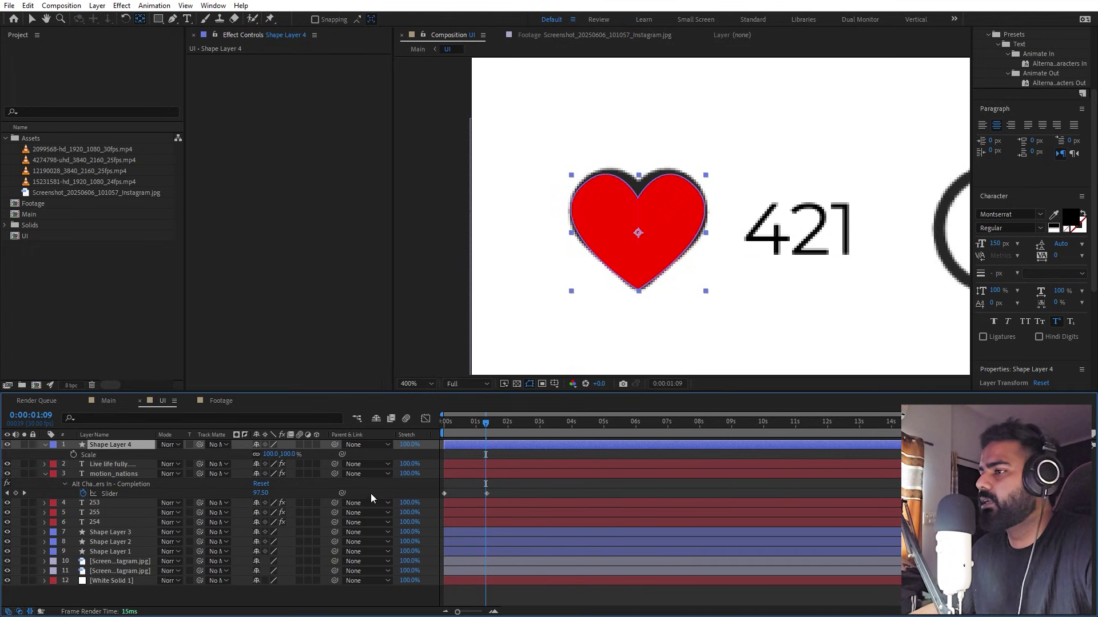
drag(271, 457, 341, 454)
key(F2)
key(g)
scroll(723, 245, down, 2)
scroll(725, 236, down, 4)
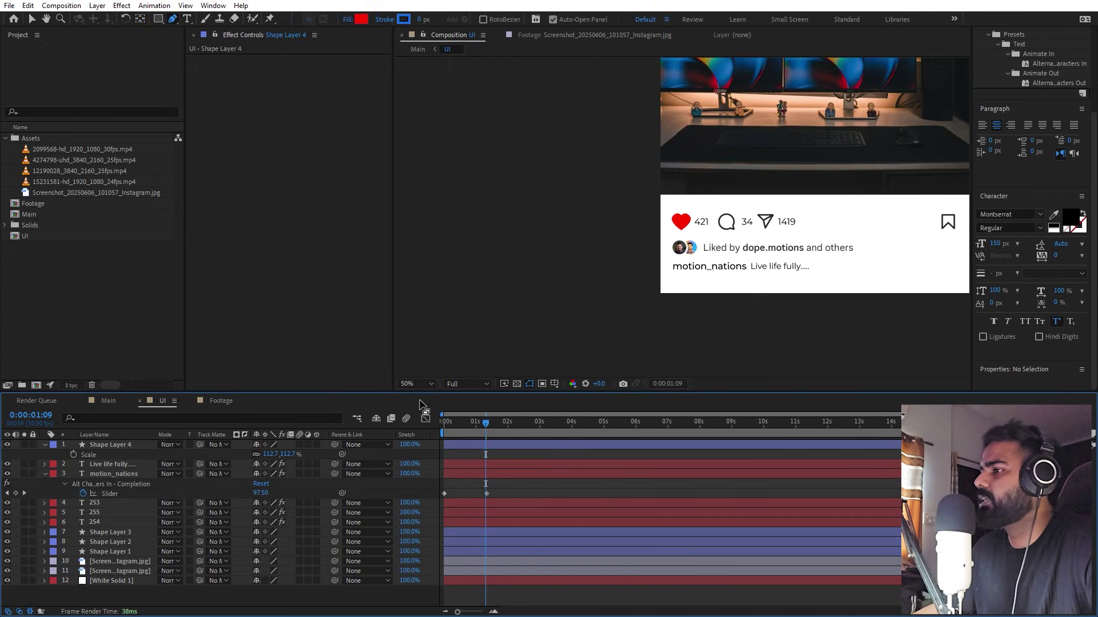
- Animate Shape Layer 4's scale from 0% at 0:00:01:01 to 112.7% at 0:00:01:09
key(shift+slash)
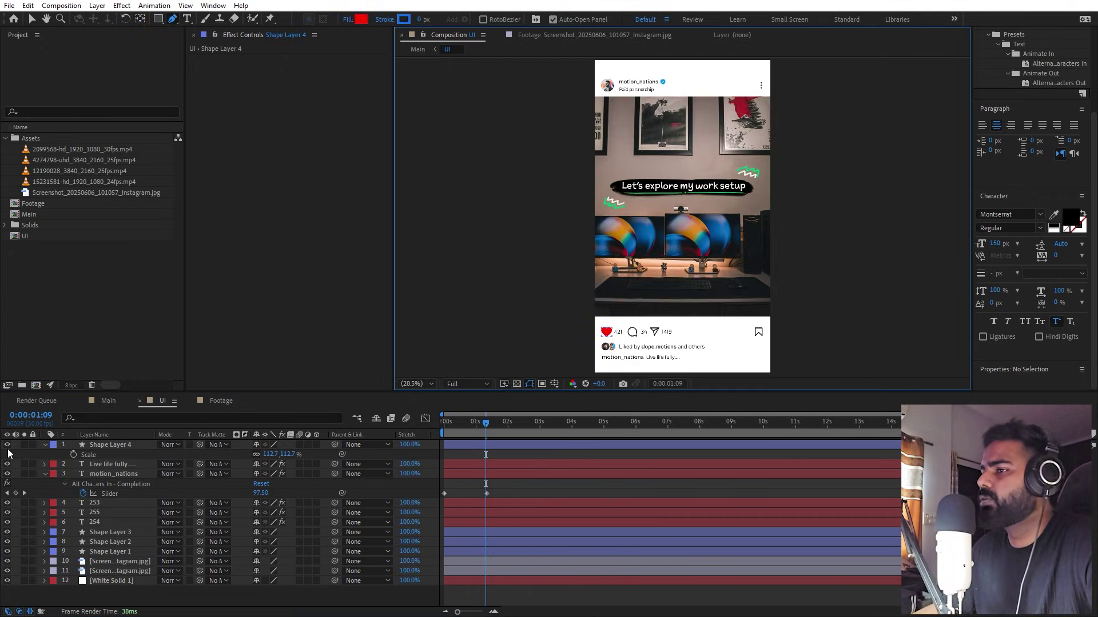
click(125, 444)
key(s)
key(s)
click(73, 455)
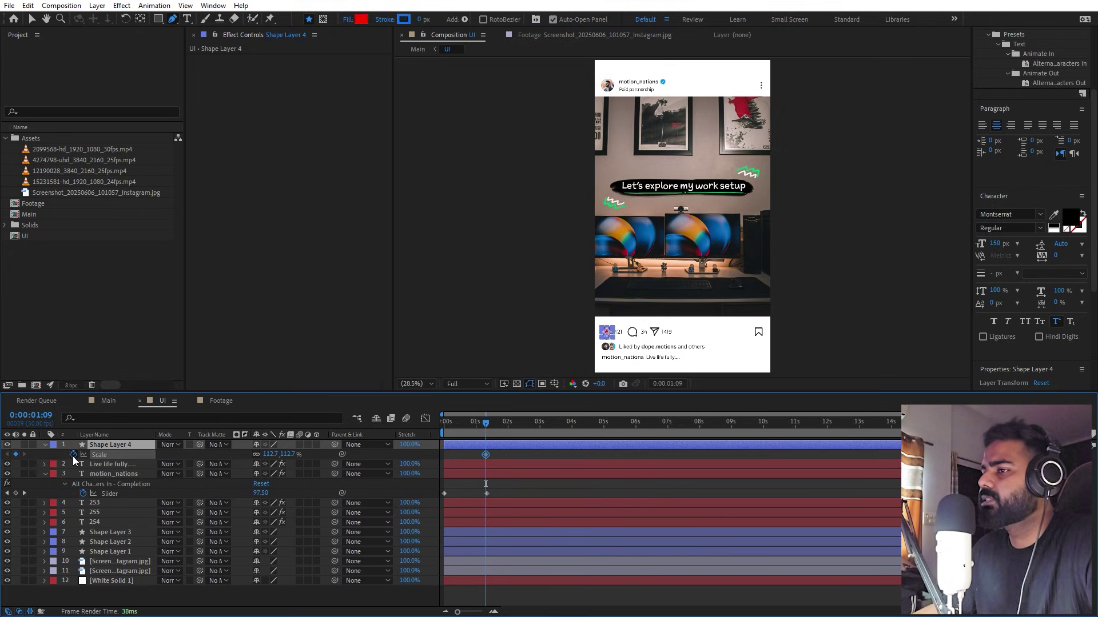
scroll(708, 447, up, 5)
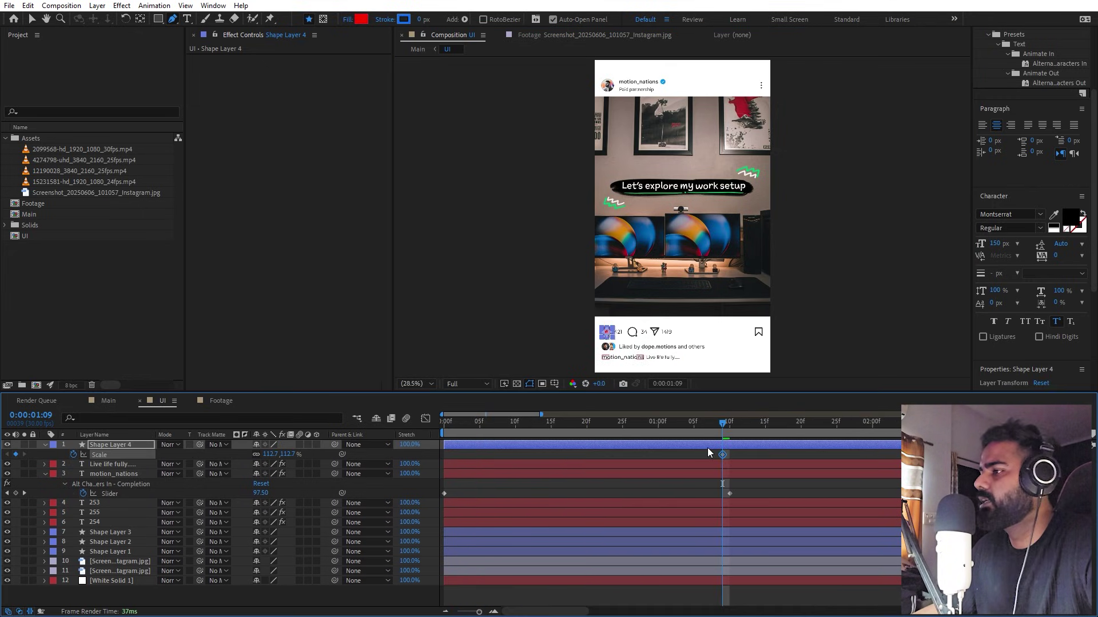
drag(722, 426, 665, 431)
drag(267, 454, 235, 454)
- Add an overshoot scale keyframe of about 142.7% to the heart at 0:00:01:05
click(693, 426)
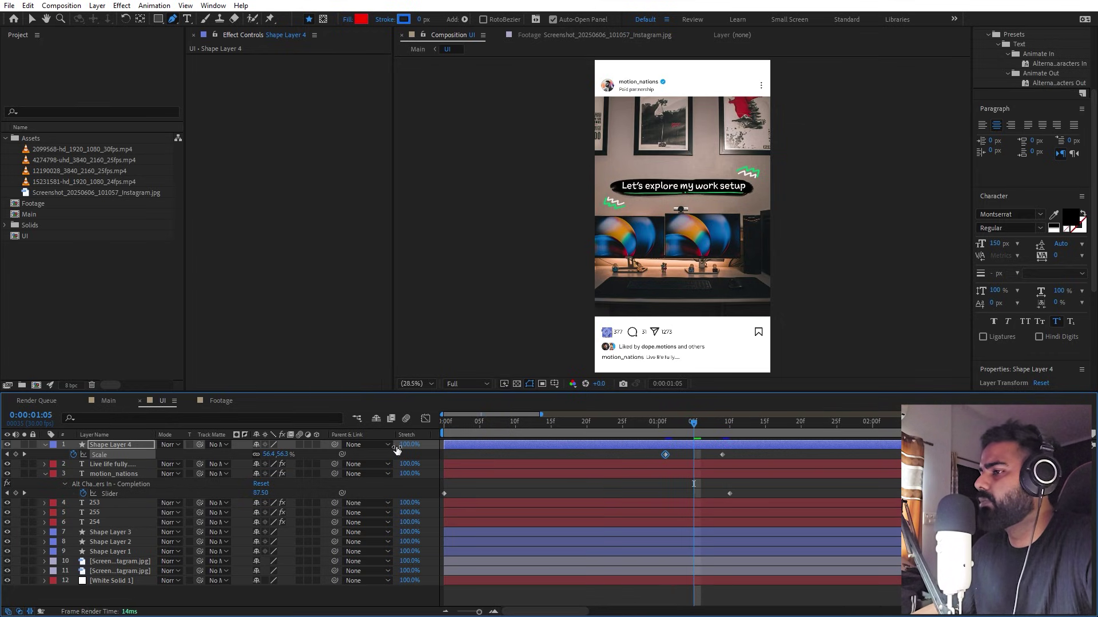
drag(267, 455, 303, 455)
scroll(612, 332, up, 2)
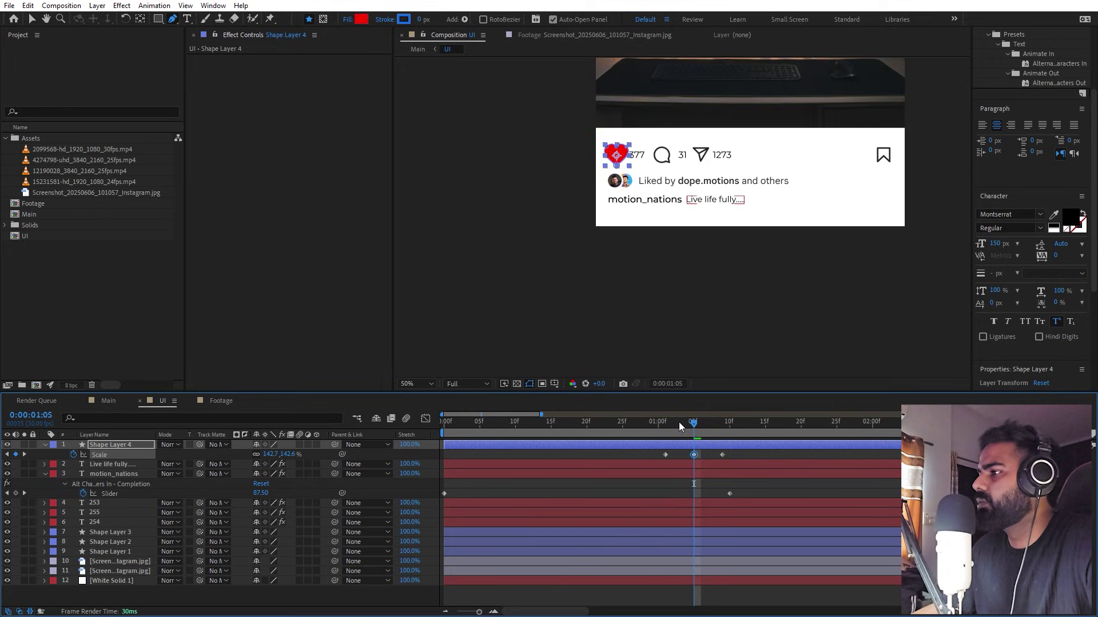
- Trim the start of Shape Layer 4 to 0:00:01:01 and apply Easy Ease to its three scale keyframes
drag(678, 422, 666, 461)
key(semicolon)
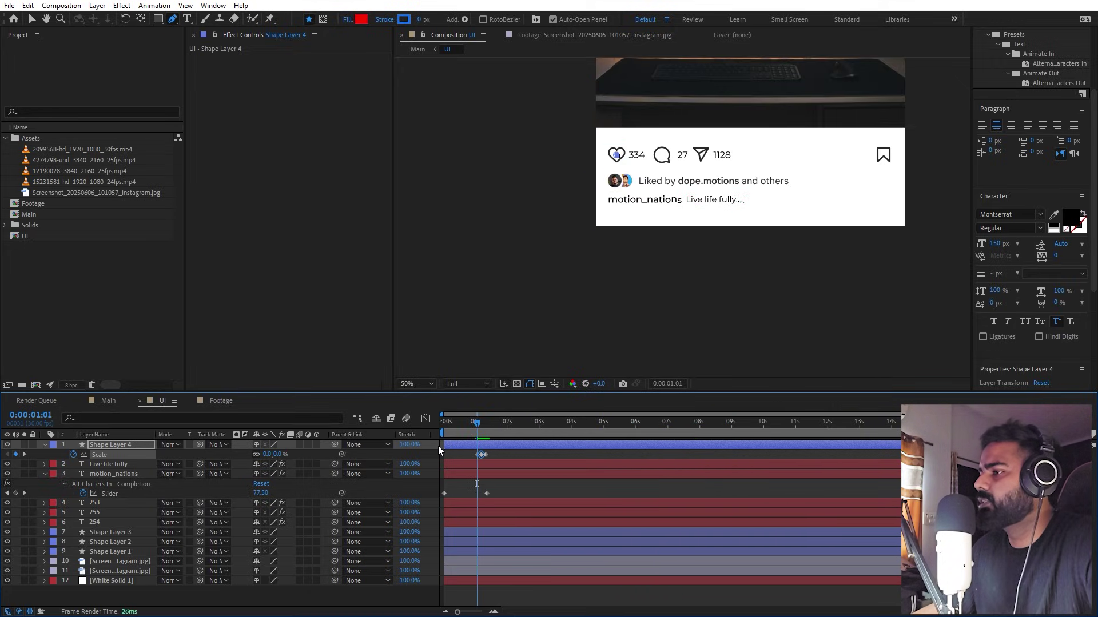
key(Home)
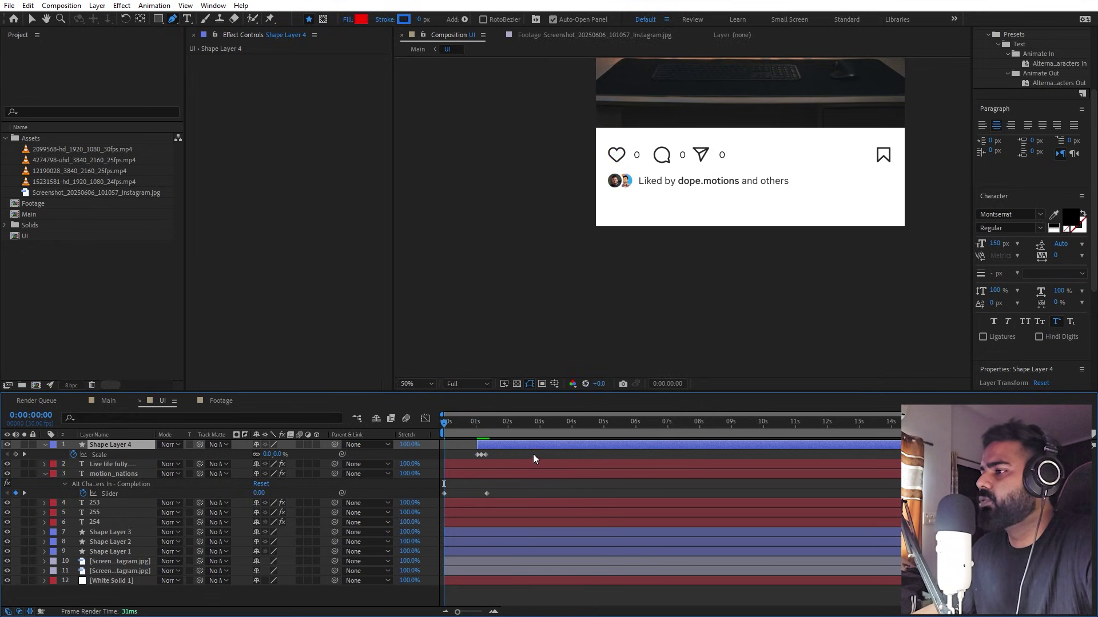
drag(510, 451, 436, 465)
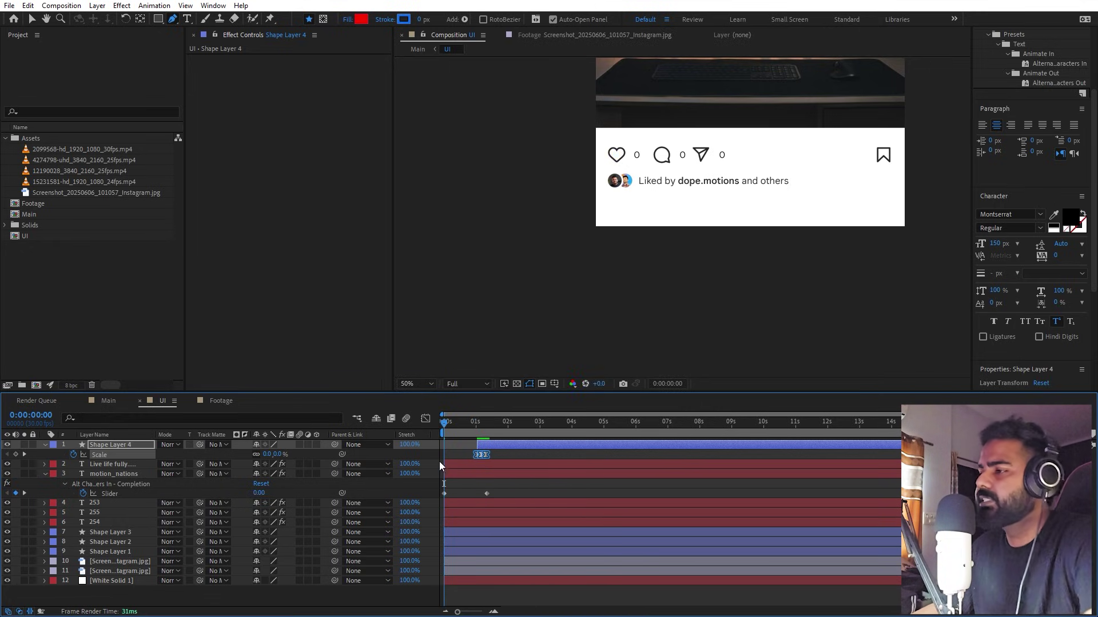
- Preview the Main composition from the start and again from about 0:00:01:01 to check the heart and counter timing
click(103, 400)
key(space)
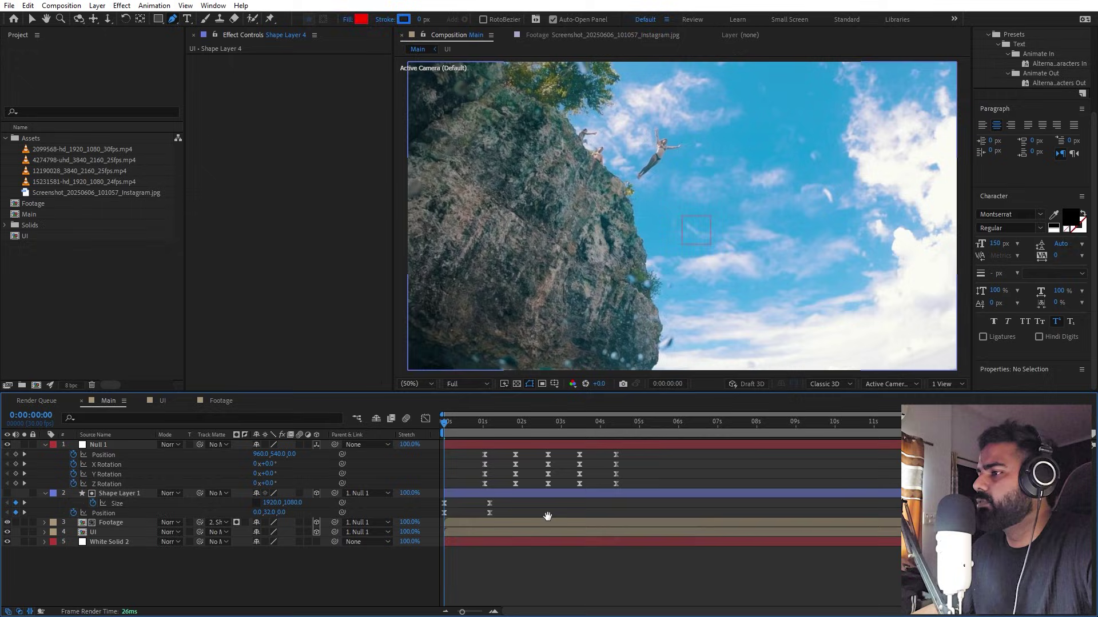
key(space)
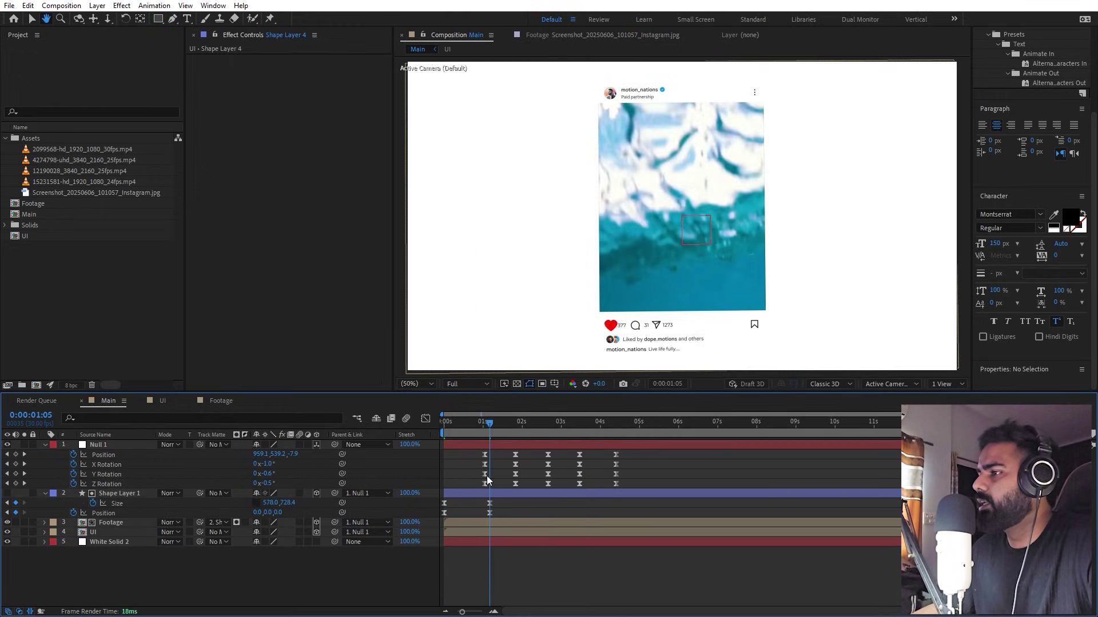
drag(488, 425, 484, 426)
key(space)
key(space)
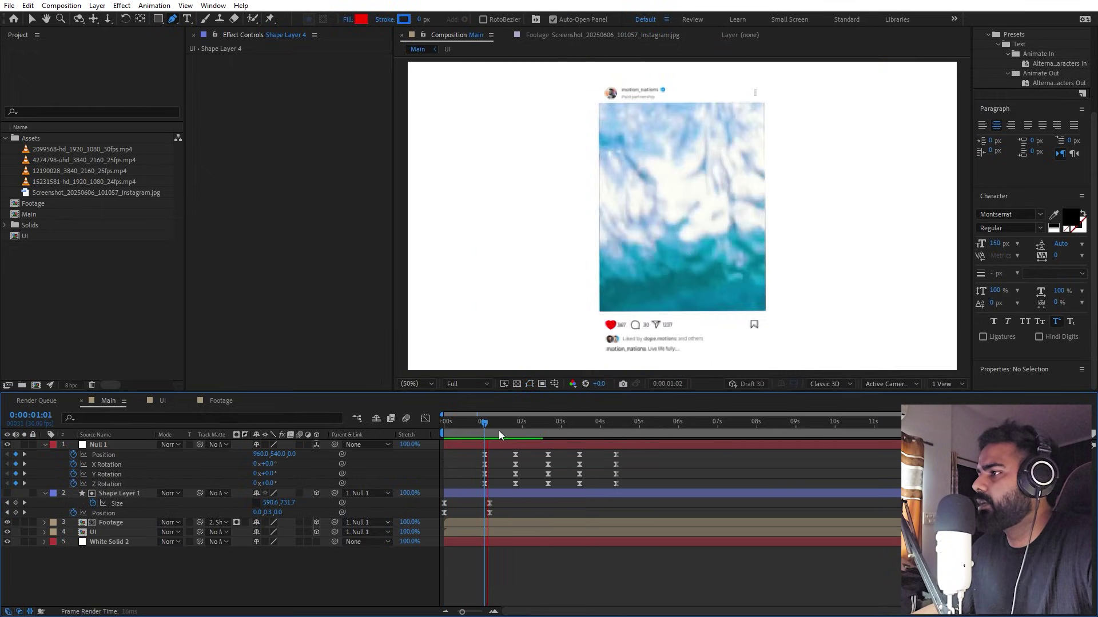
key(g)
key(space)
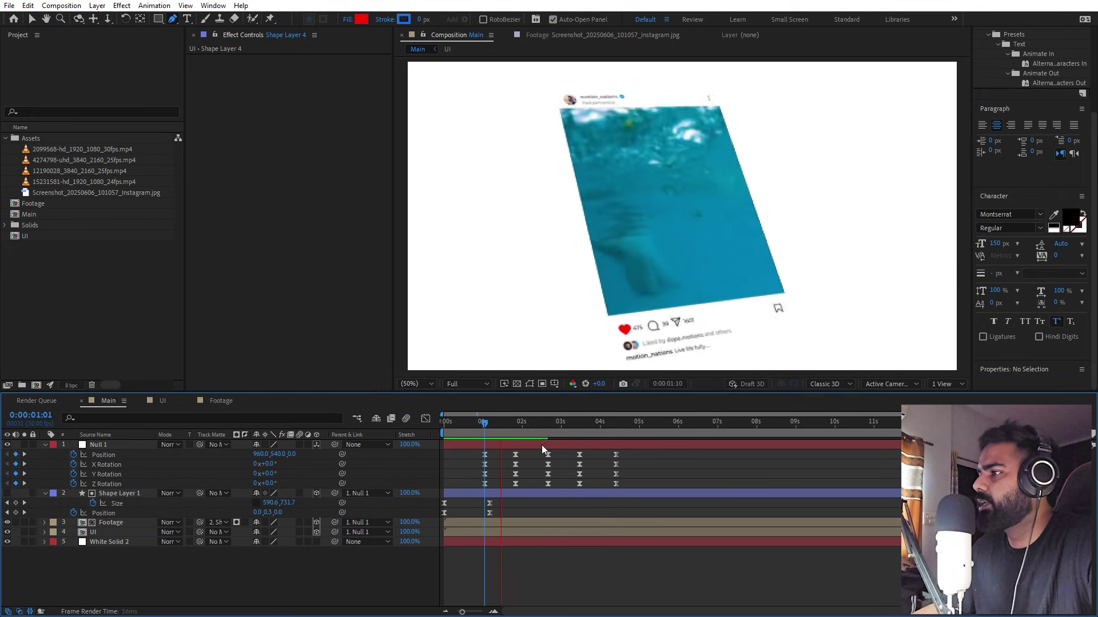
key(space)
click(484, 427)
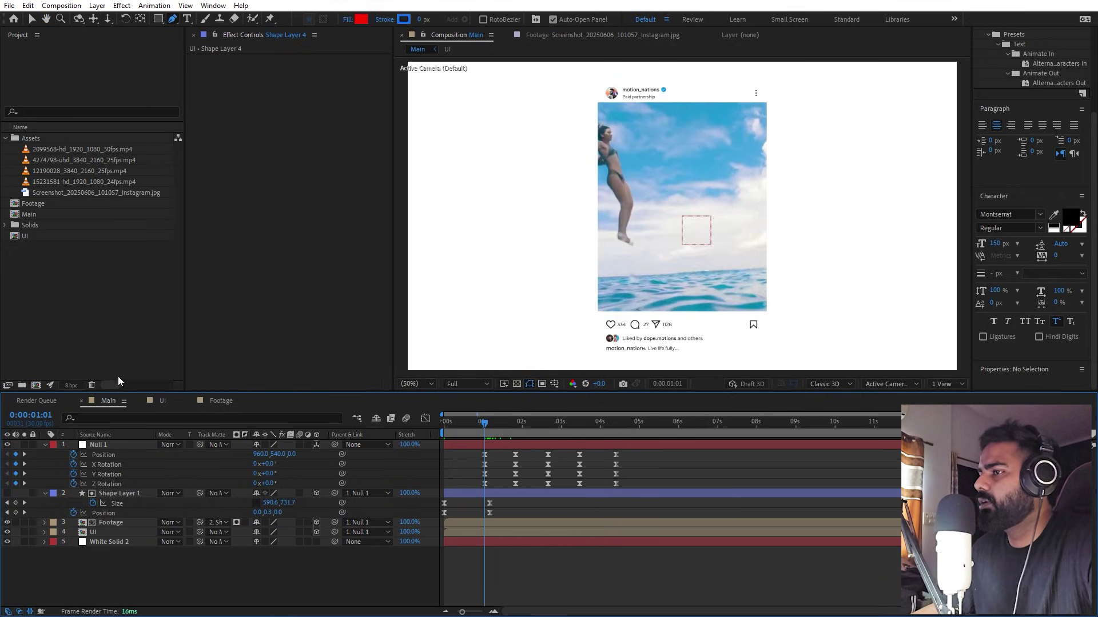
- In the UI composition, shift the three counter text layers 253, 255 and 254 to start about 0.7 seconds in
click(159, 402)
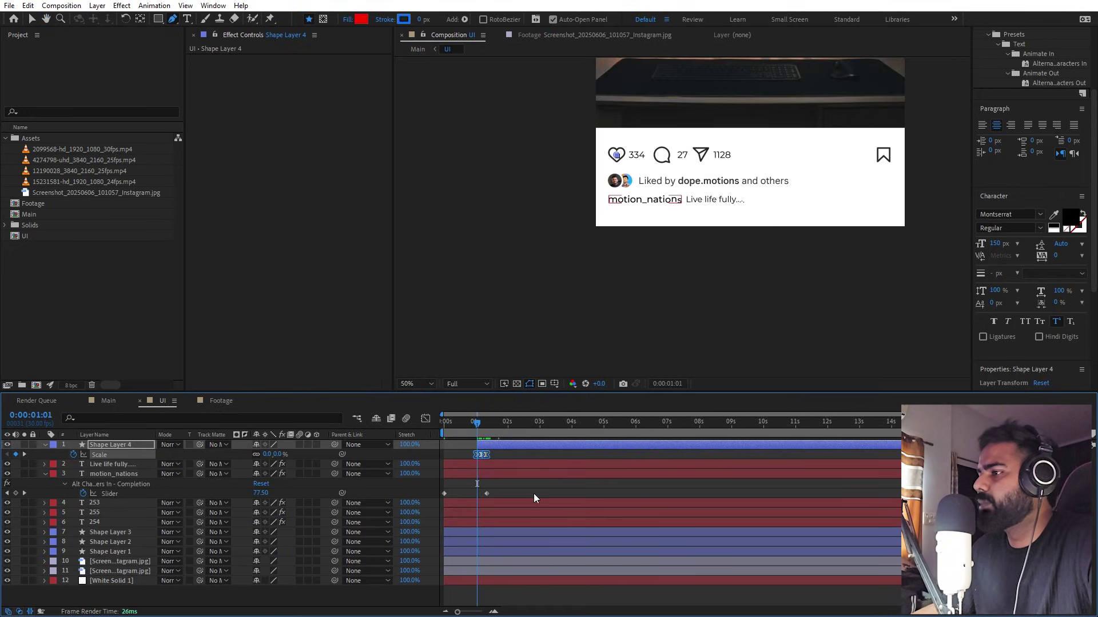
click(455, 467)
shift+click(464, 503)
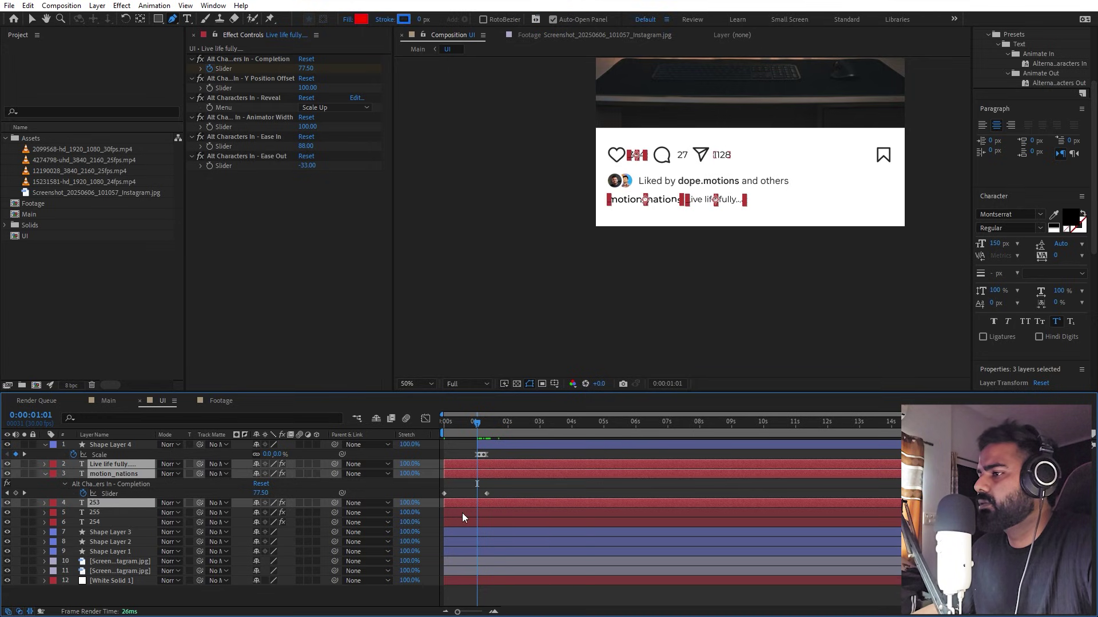
shift+click(463, 522)
click(279, 482)
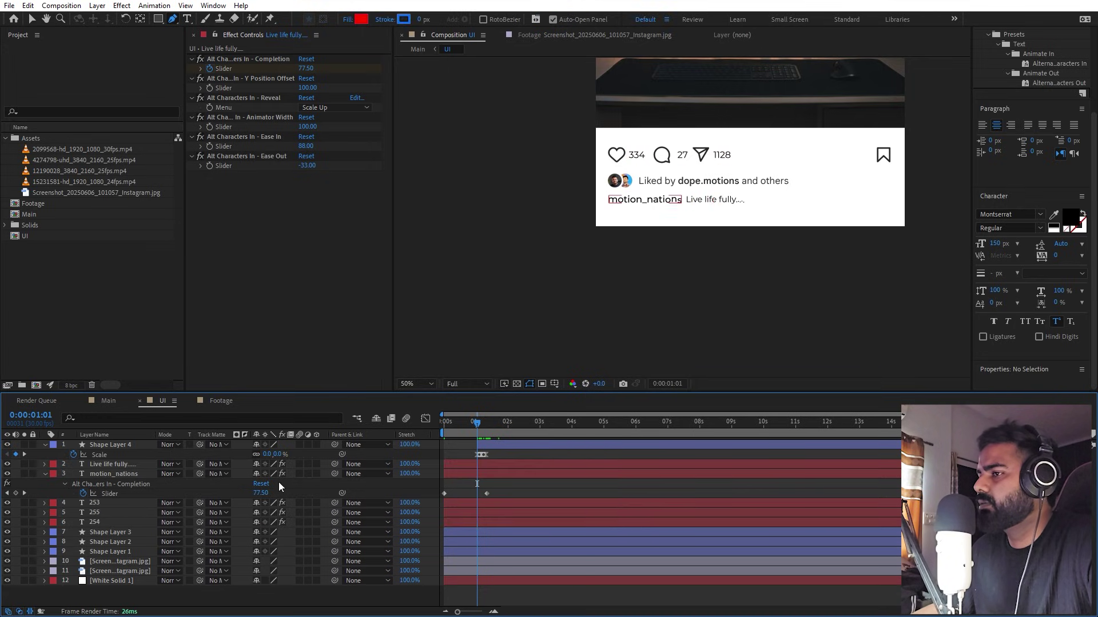
click(118, 505)
shift+click(94, 522)
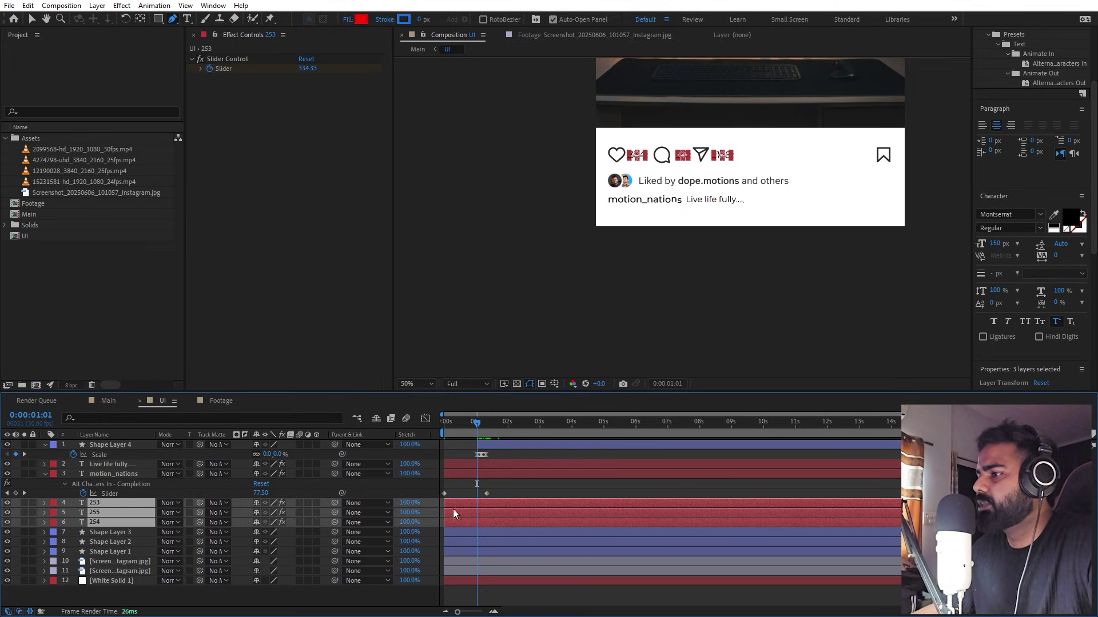
drag(469, 504, 478, 505)
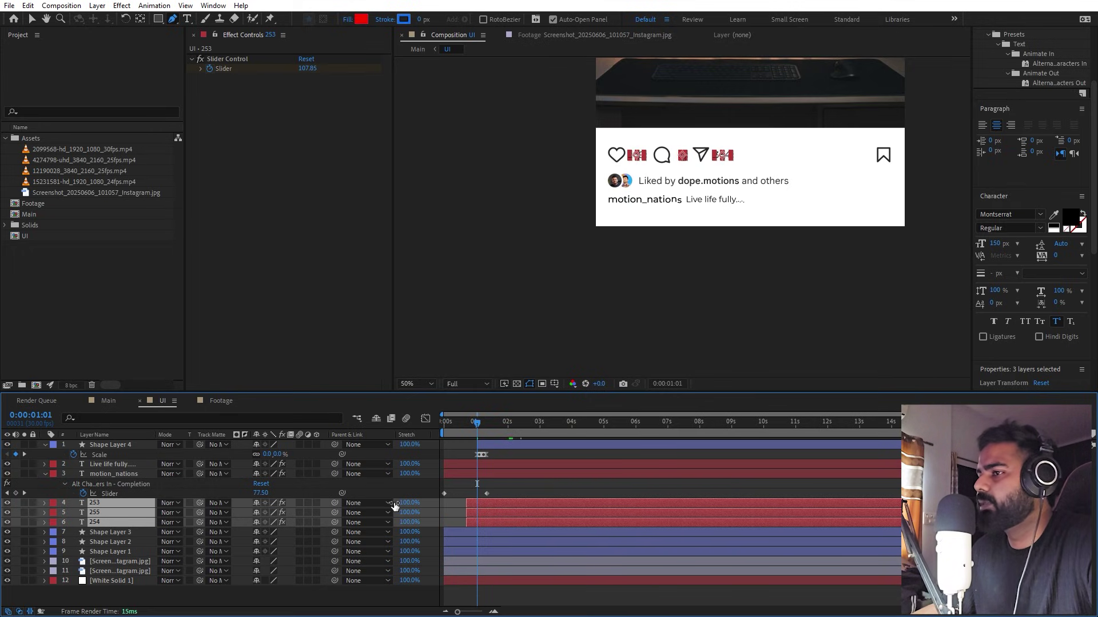
- Shift the username and "Live life fully...." caption layers to start at about 0:00:01:09
click(125, 474)
shift+click(124, 466)
drag(471, 468, 502, 471)
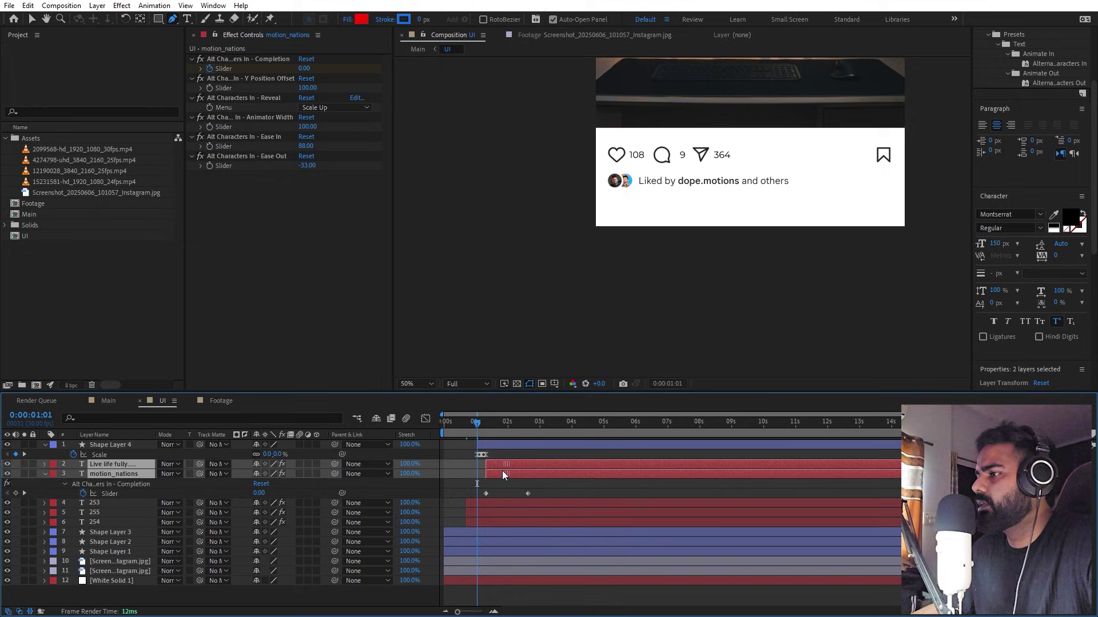
- In the Main composition, spread Null 1's position and rotation keyframes out to about 6.3 seconds and preview the slower tilts
click(120, 402)
key(space)
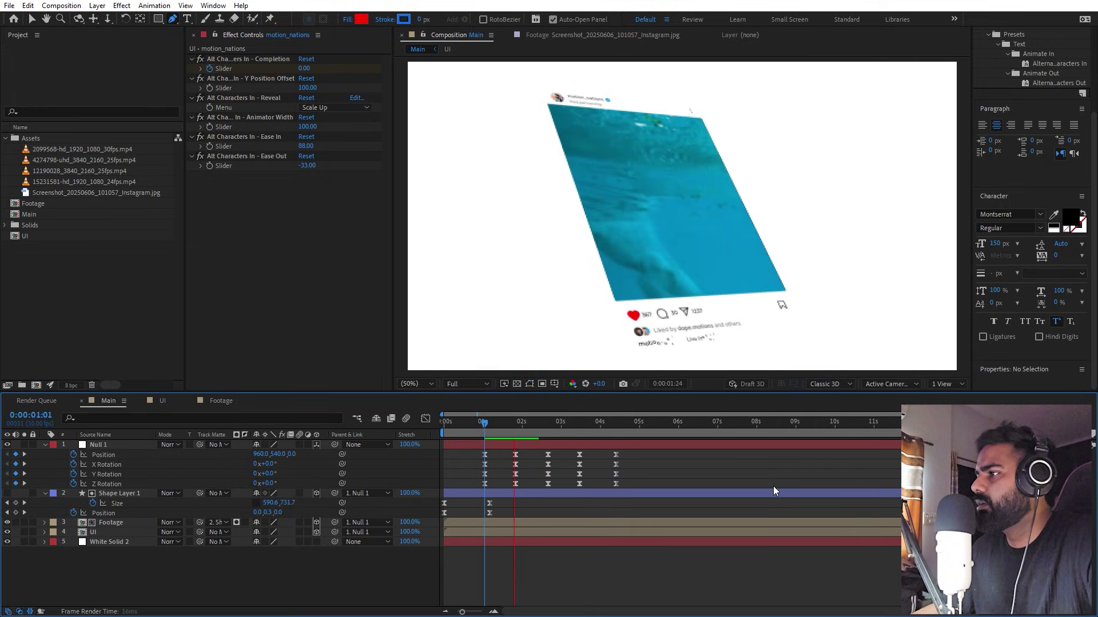
click(475, 432)
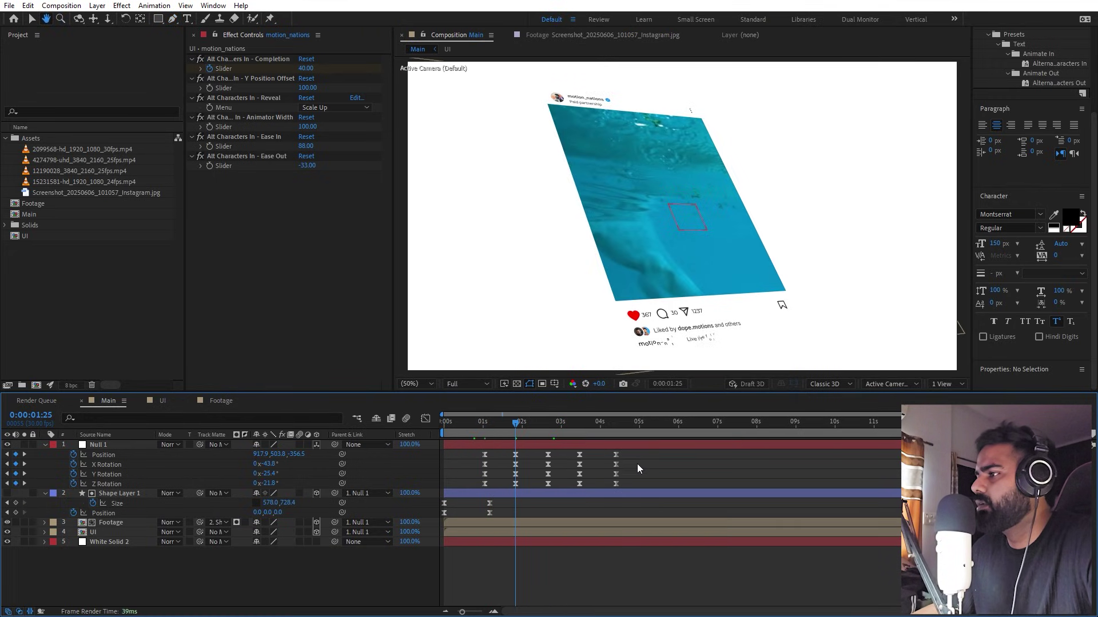
drag(632, 456, 591, 457)
key(space)
click(579, 541)
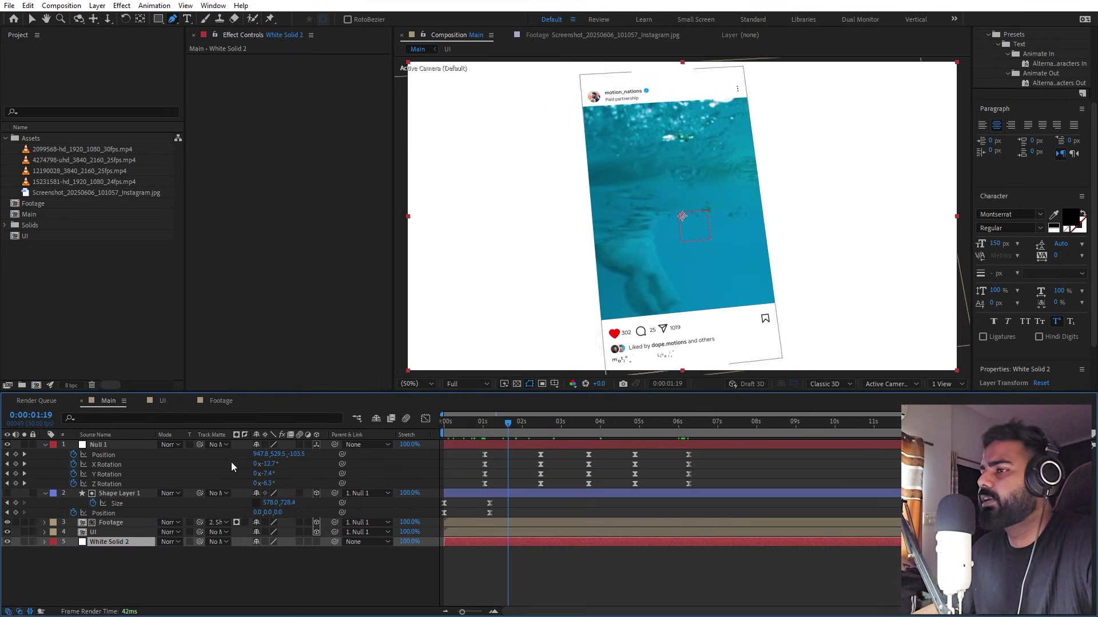
- Copy the heart layer, Shape Layer 4, from the UI composition and paste it into Main
click(163, 401)
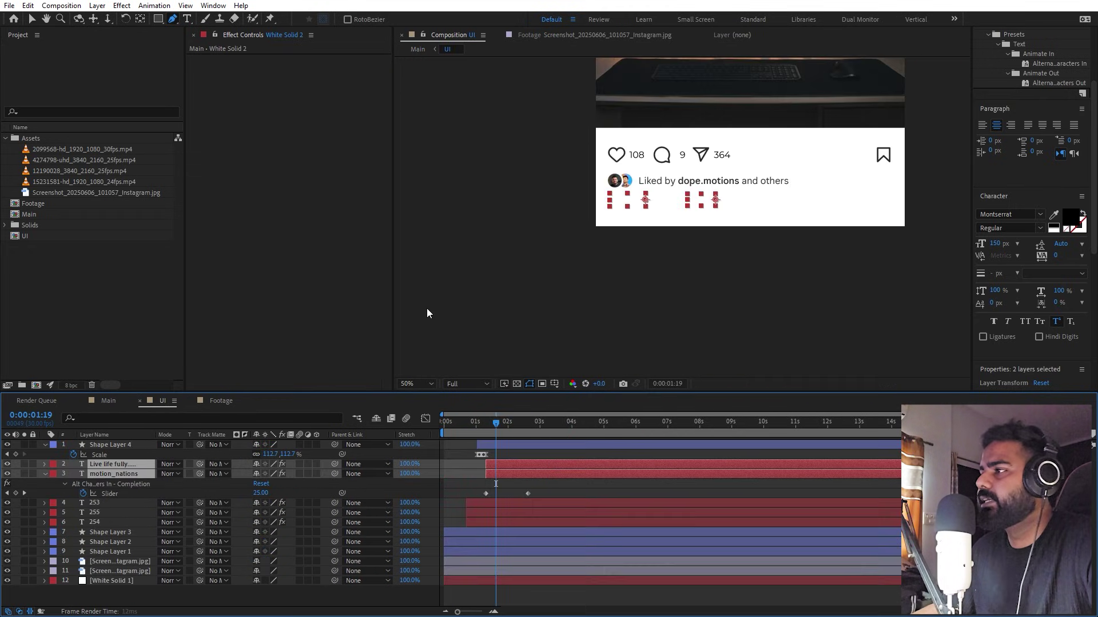
click(110, 445)
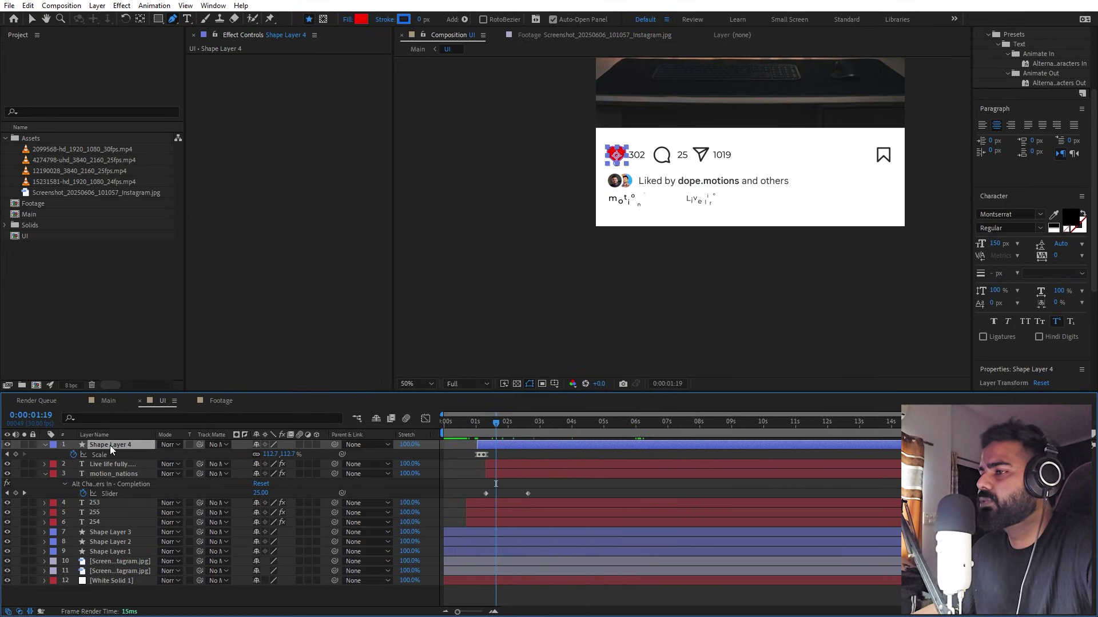
click(109, 401)
key(ctrl+v)
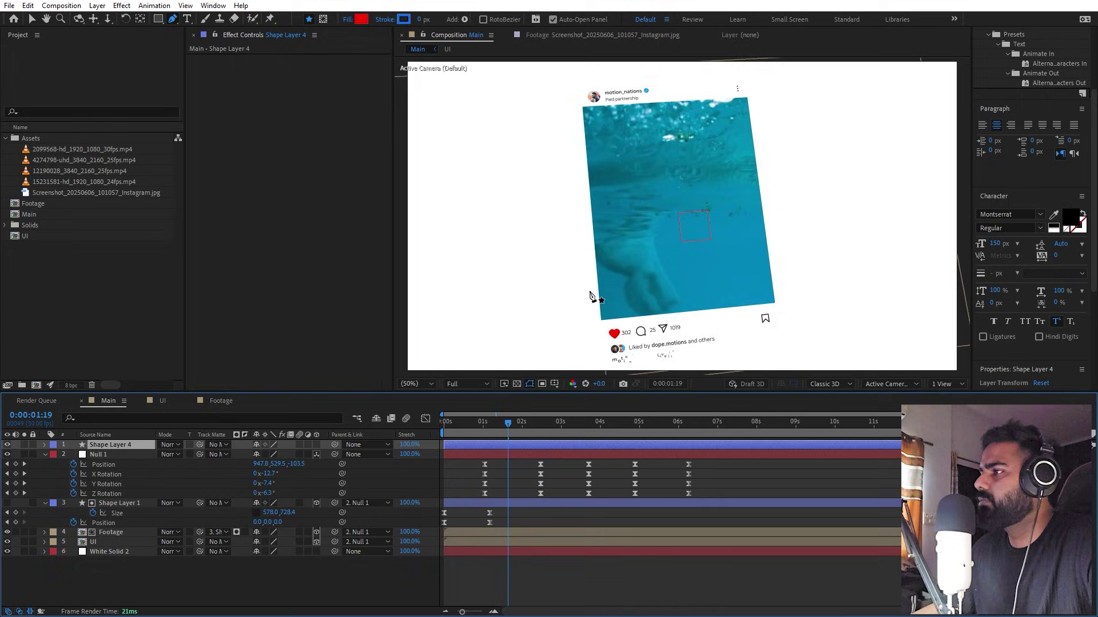
- Centre the pasted heart layer horizontally and vertically in the Main composition
scroll(589, 295, down, 2)
scroll(627, 332, down, 1)
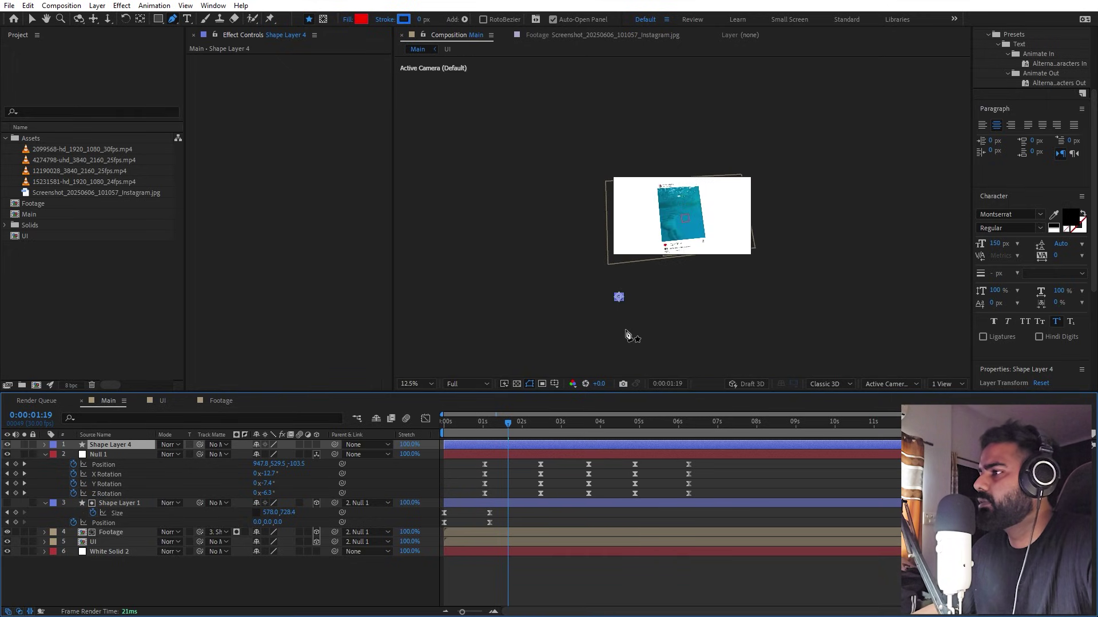
scroll(1029, 170, up, 3)
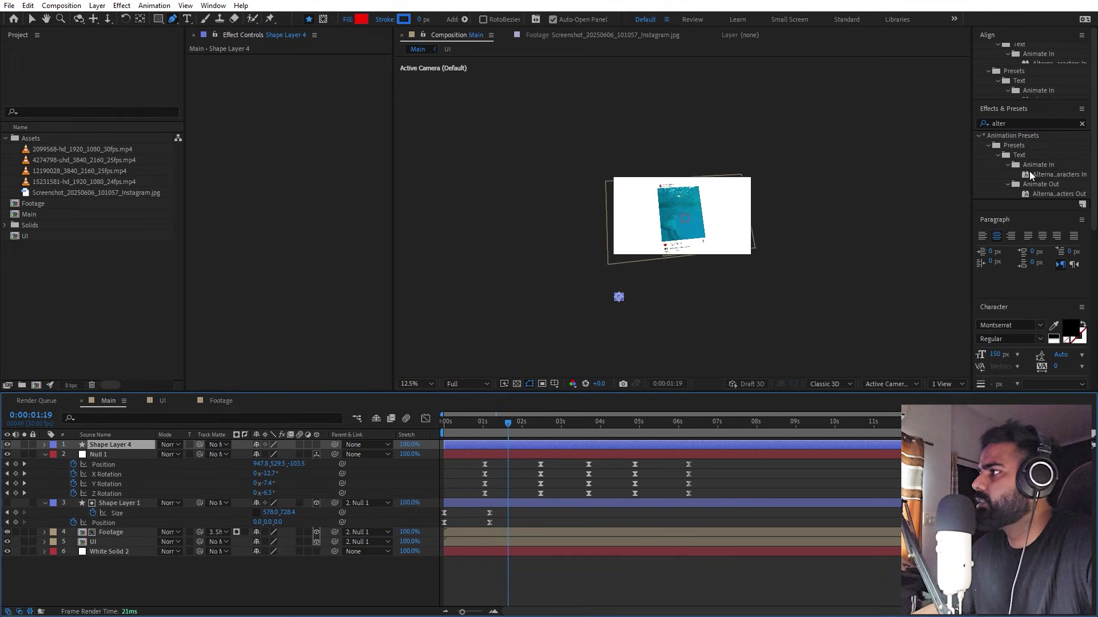
click(1005, 64)
click(1063, 63)
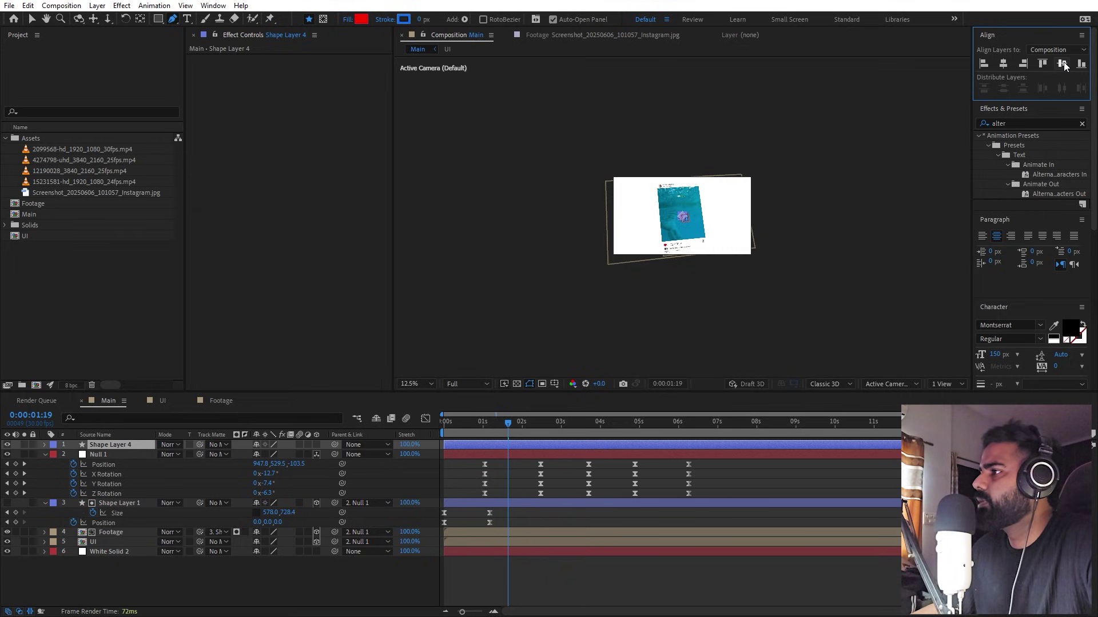
- Remove the scale animation from the pasted heart and enlarge its scale to 507.7%
key(v)
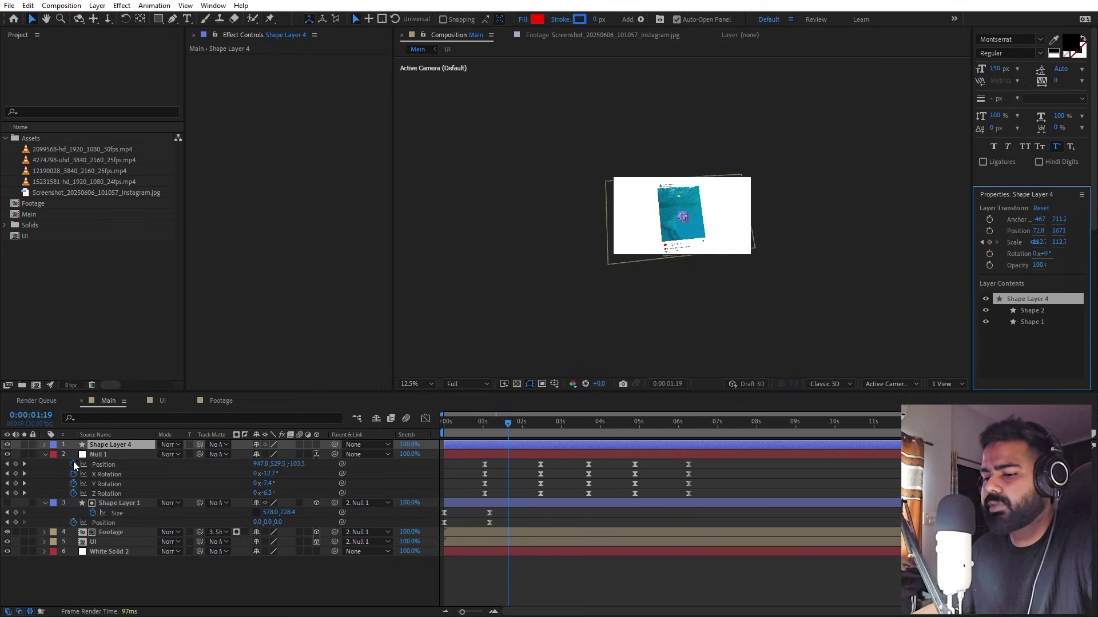
key(s)
scroll(467, 493, up, 2)
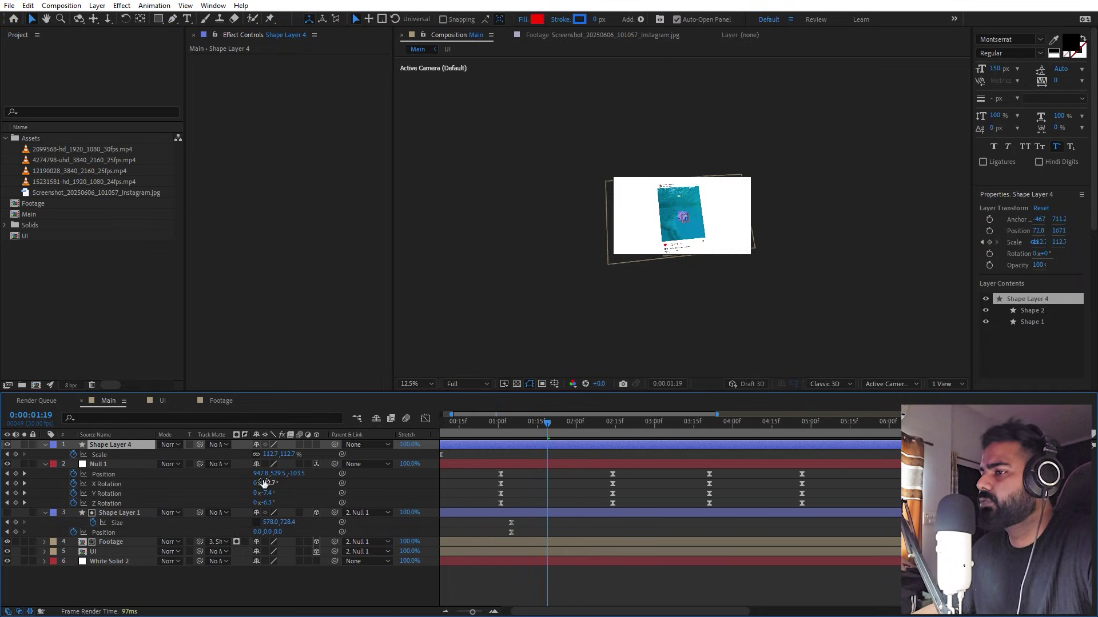
key(period)
key(ctrl+alt+0)
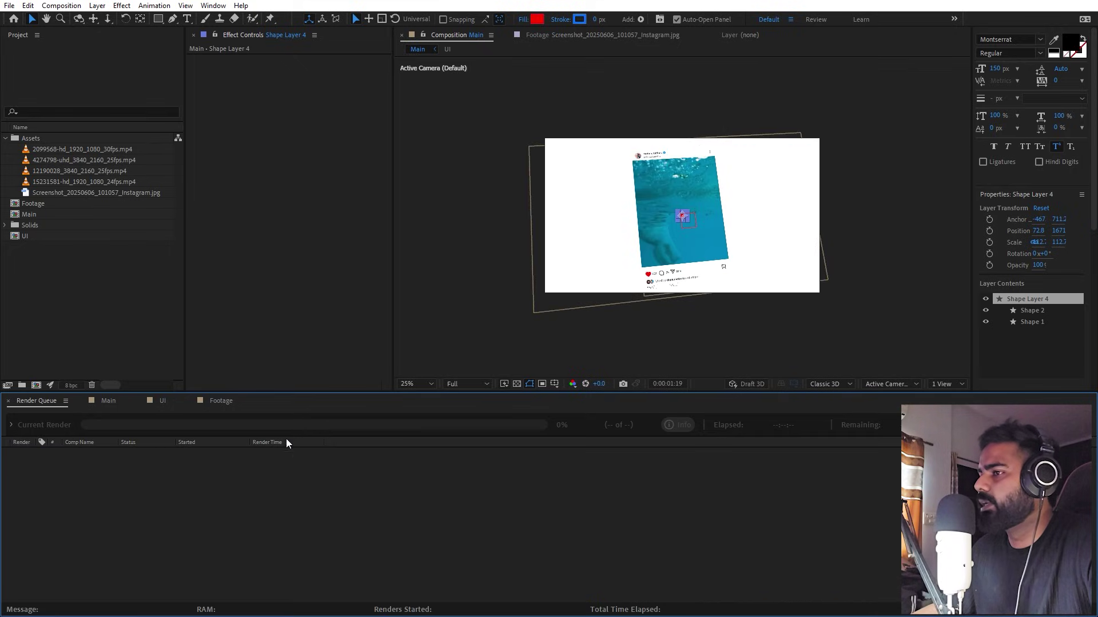
click(90, 403)
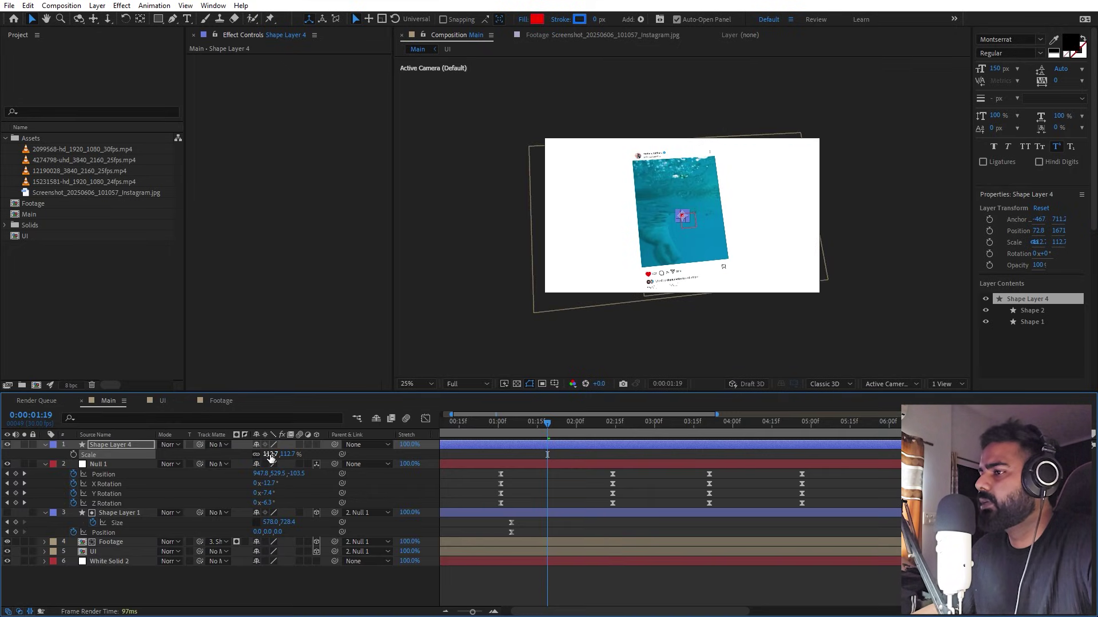
drag(271, 456, 492, 450)
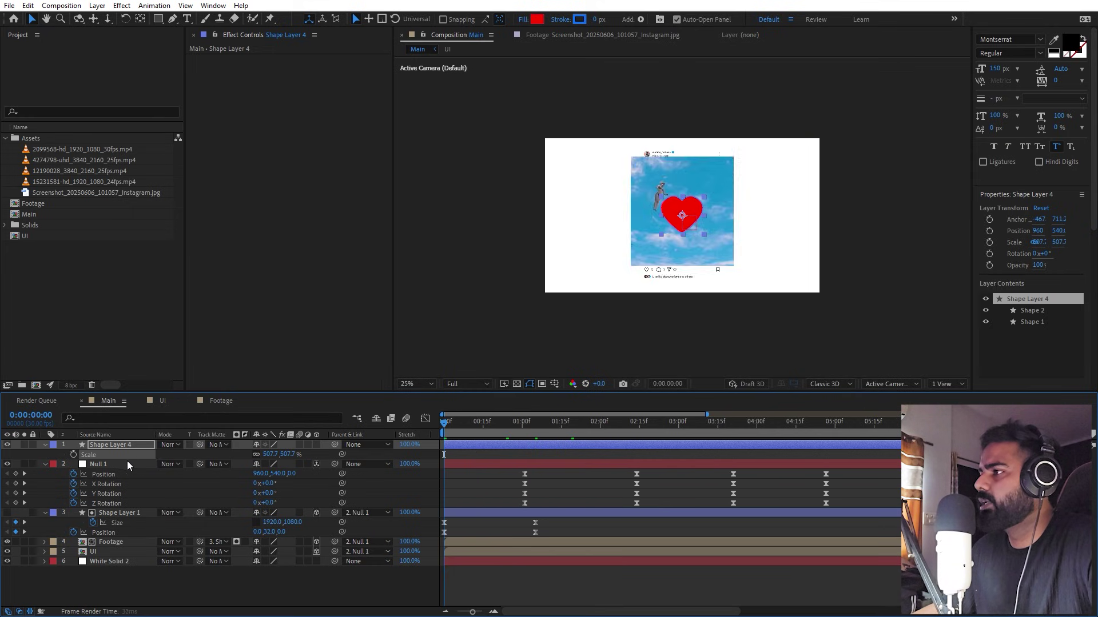
- Make the heart, Shape Layer 4, a 3D layer and parent it to Null 1
key(Home)
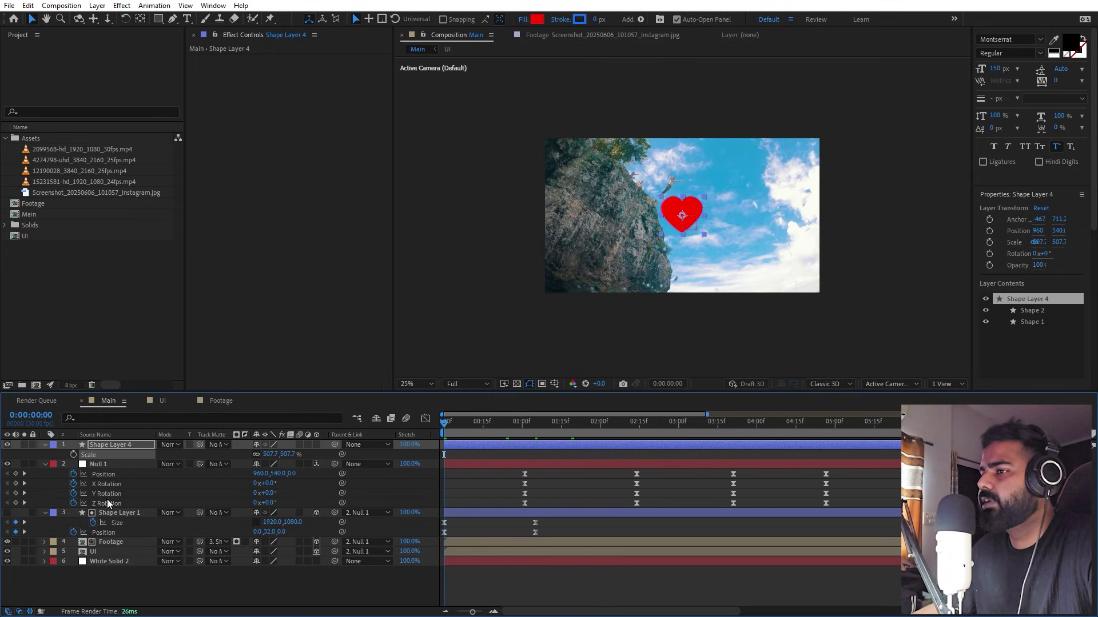
click(120, 446)
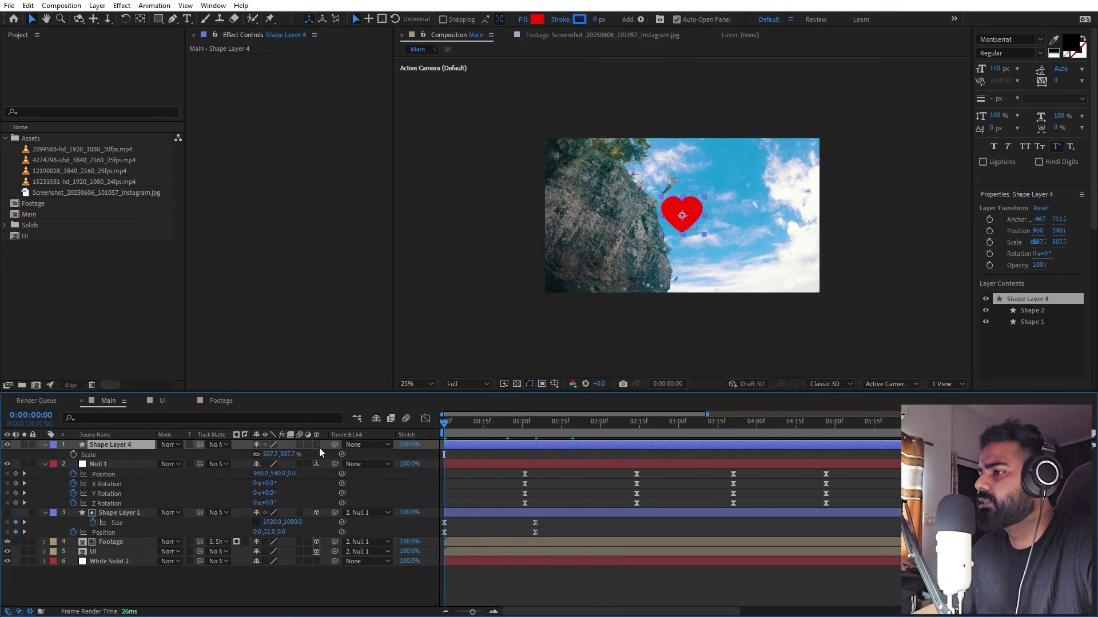
click(317, 445)
drag(336, 449, 116, 514)
click(46, 444)
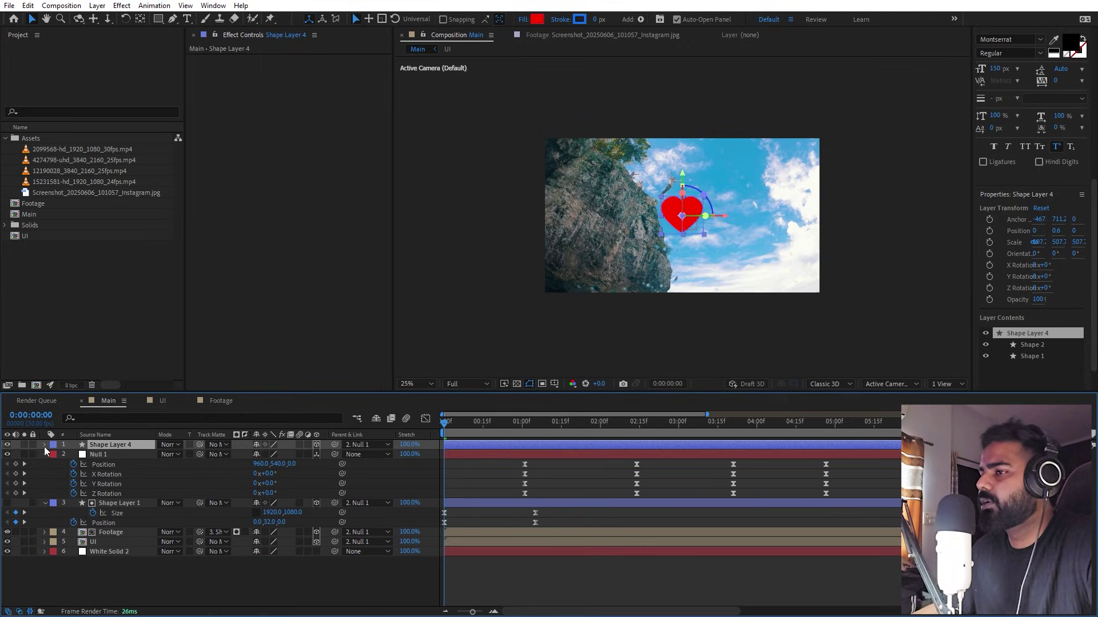
- Keyframe the heart's scale from 0% at the start to 500% at frame 11 and preview the growth
key(s)
click(73, 454)
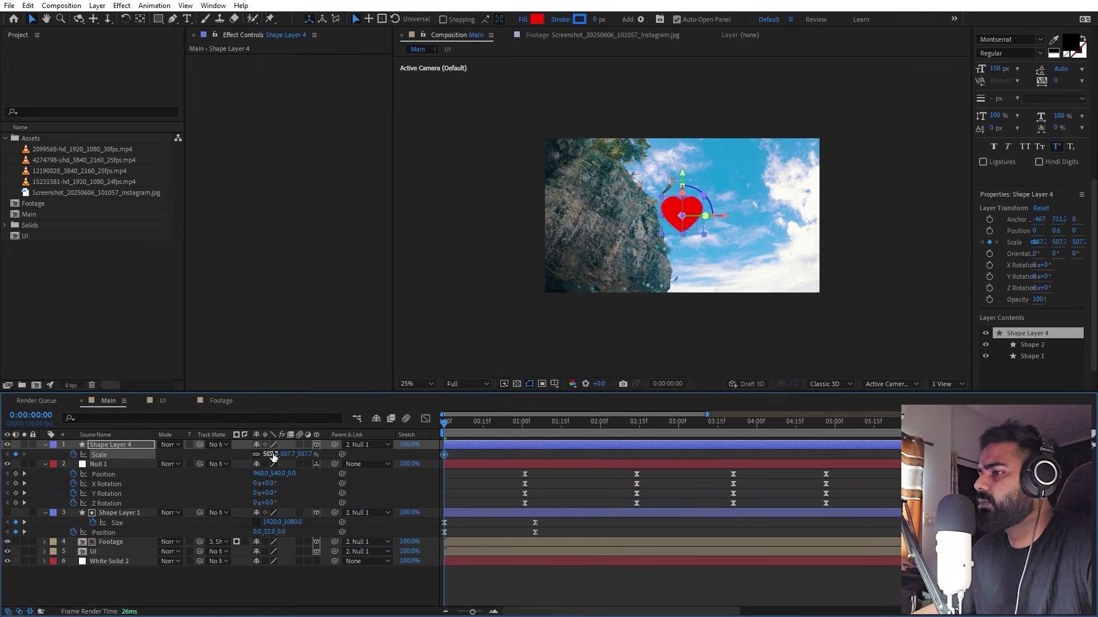
click(272, 455)
text(0)
key(Return)
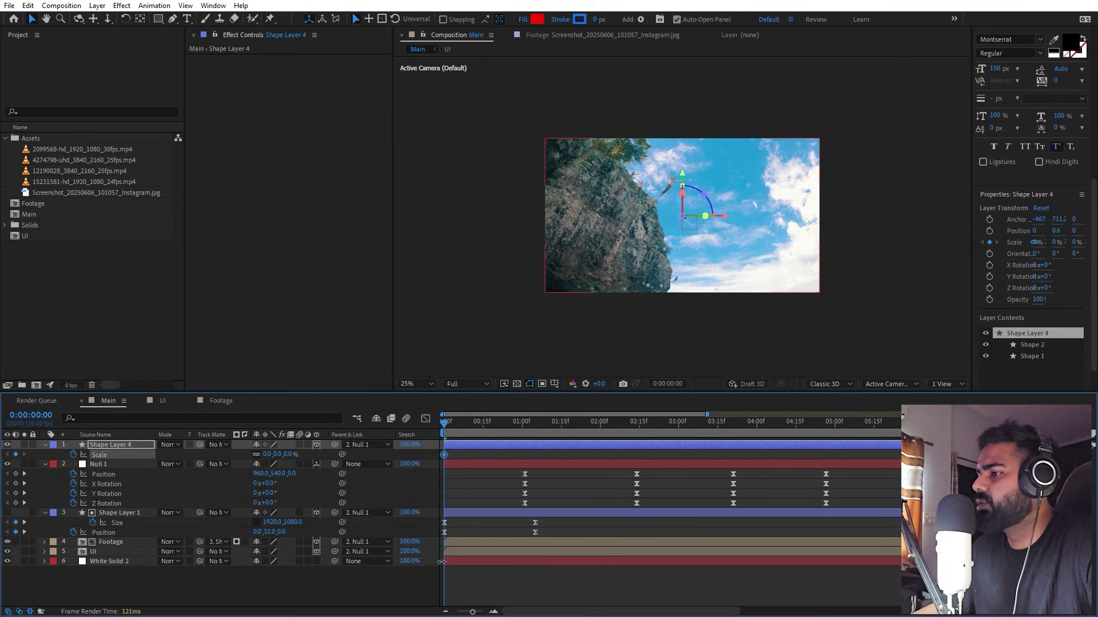
key(equal)
drag(475, 432, 498, 434)
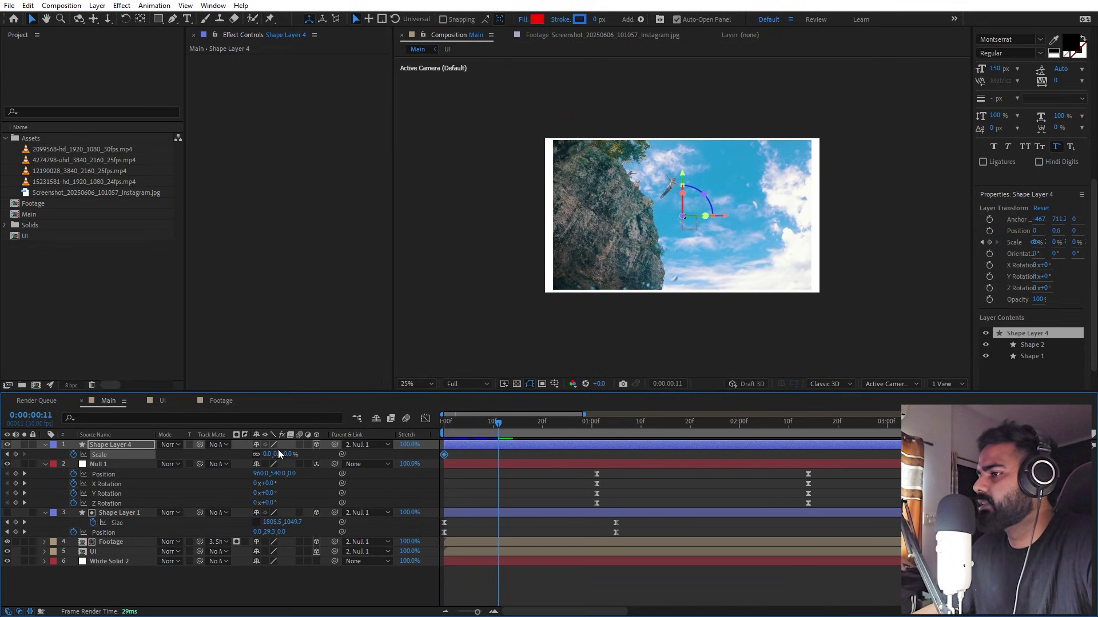
drag(265, 454, 327, 444)
key(space)
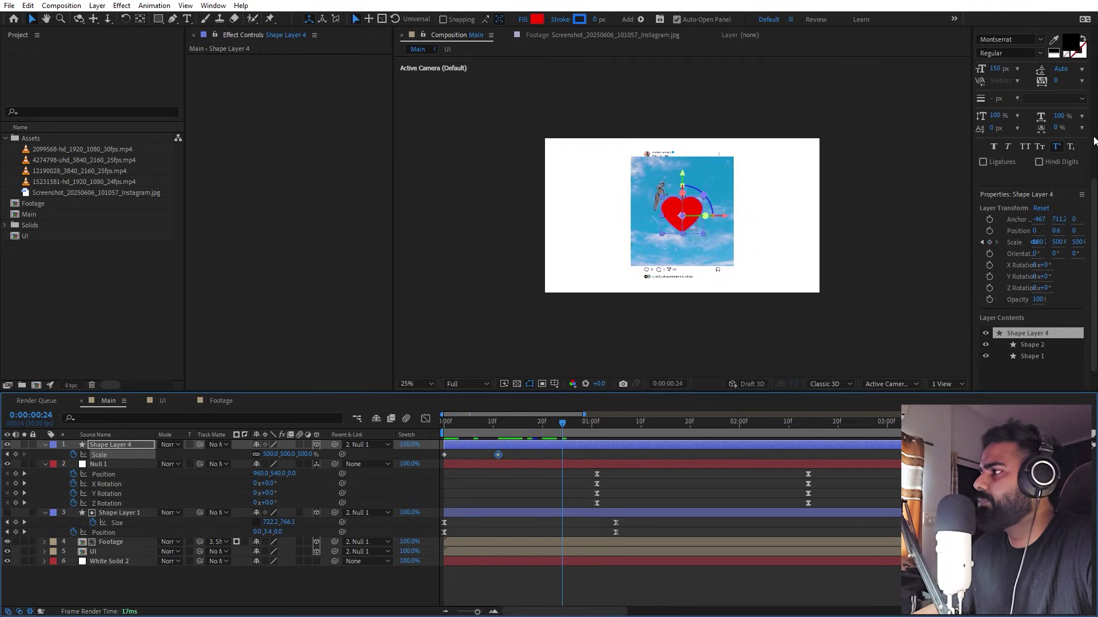
- Search the effects for "fill" and apply the Fill effect to Shape Layer 4
scroll(1048, 224, up, 5)
click(1046, 128)
text(fi)
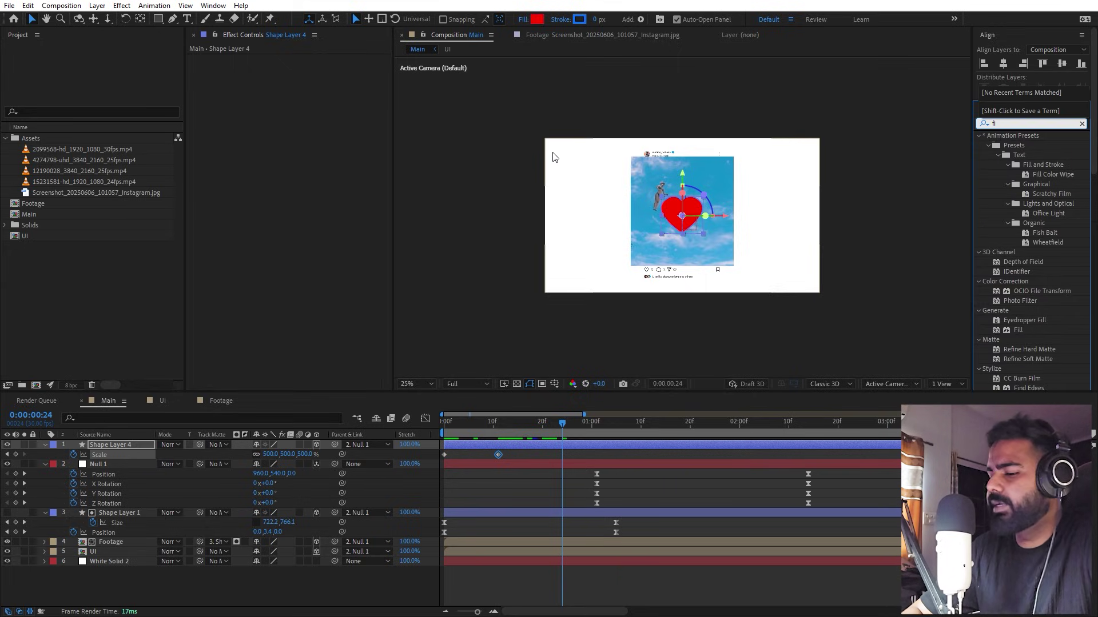
text(ll)
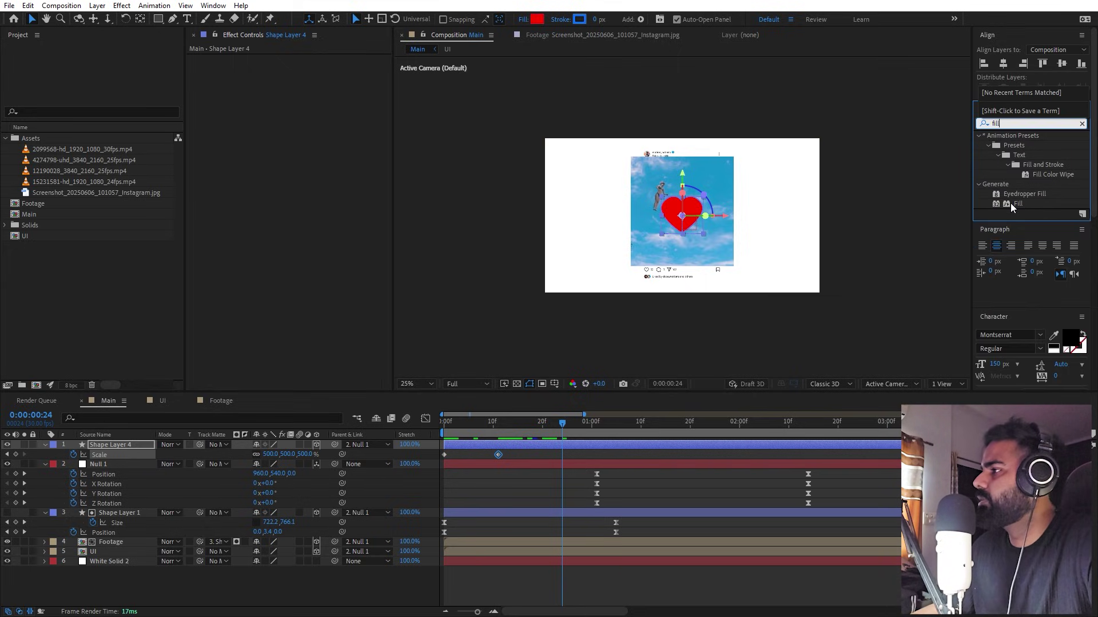
drag(1010, 203, 115, 445)
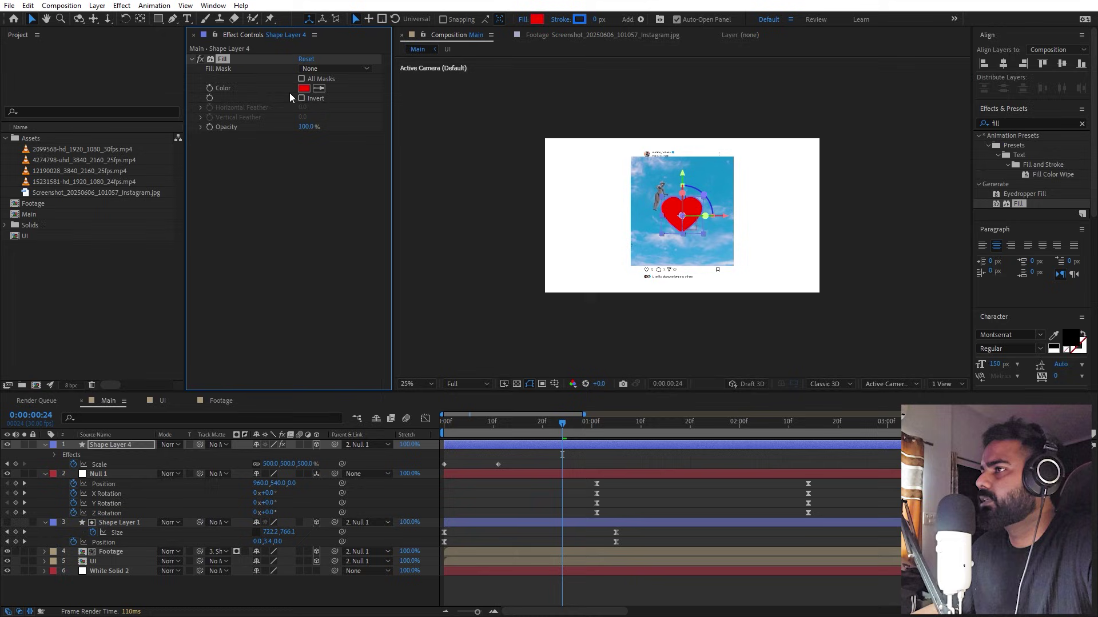
- Keyframe the heart's Fill colour from red at about frame 8 to white, FFFFFF, at frame 19
click(209, 88)
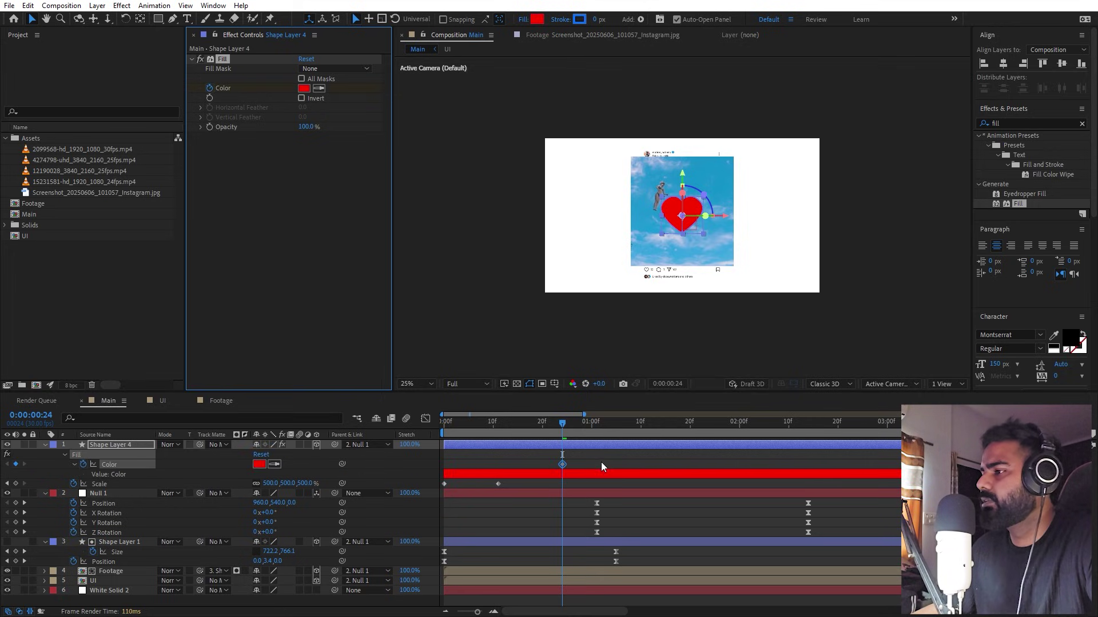
drag(559, 468, 476, 470)
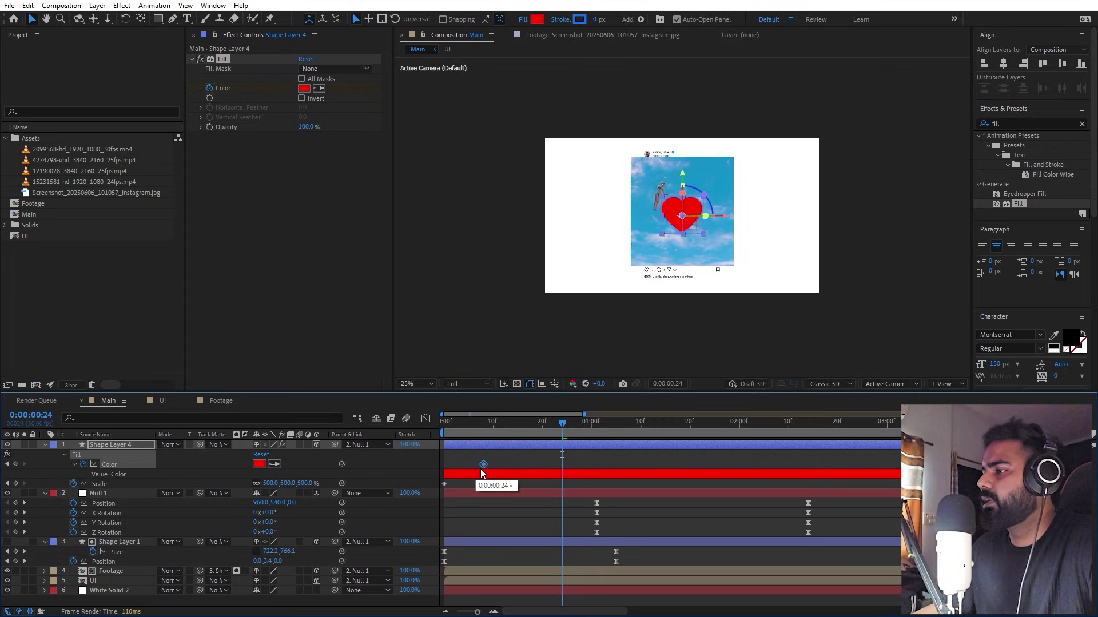
click(537, 429)
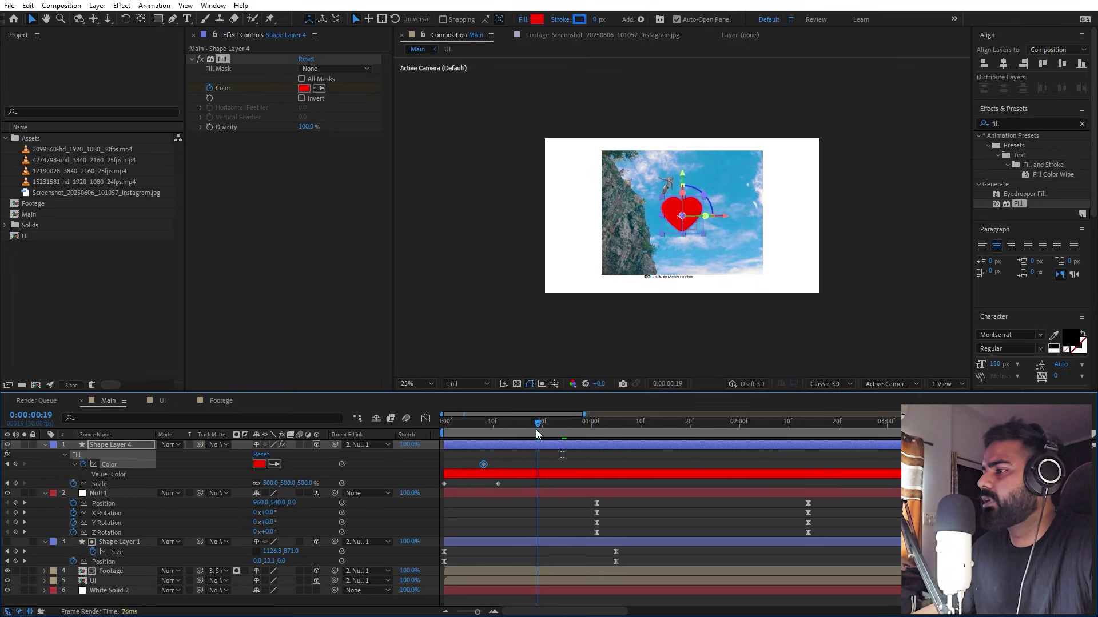
click(307, 88)
text(ffffff)
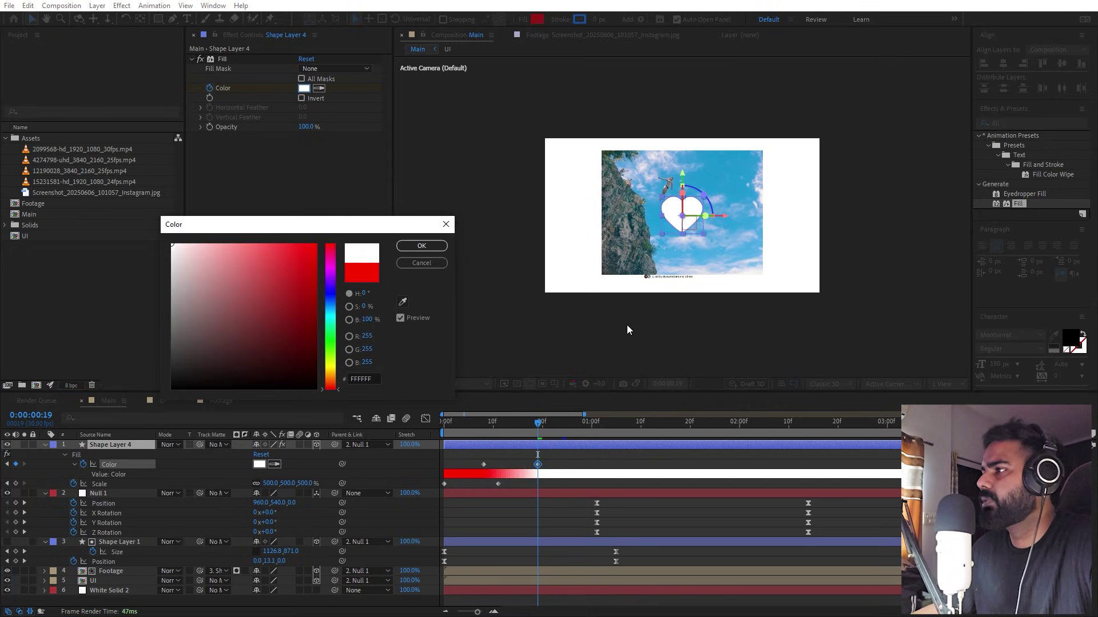
click(440, 247)
- Keyframe the heart's opacity from 100% at frame 11 to 0% at frame 22
click(479, 448)
key(t)
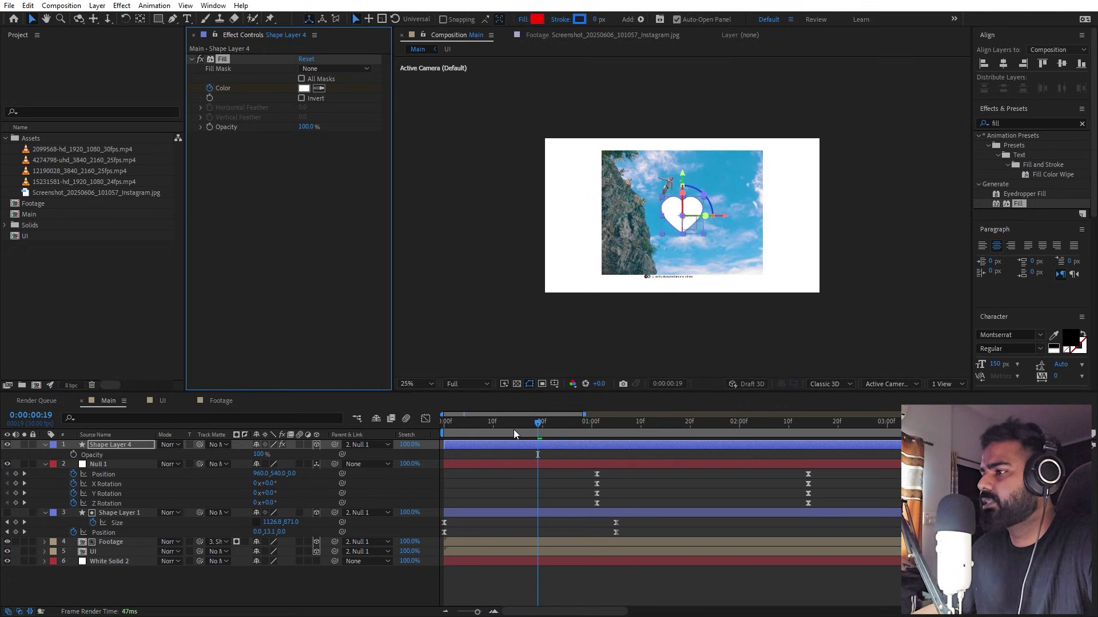
drag(513, 430, 552, 430)
click(74, 454)
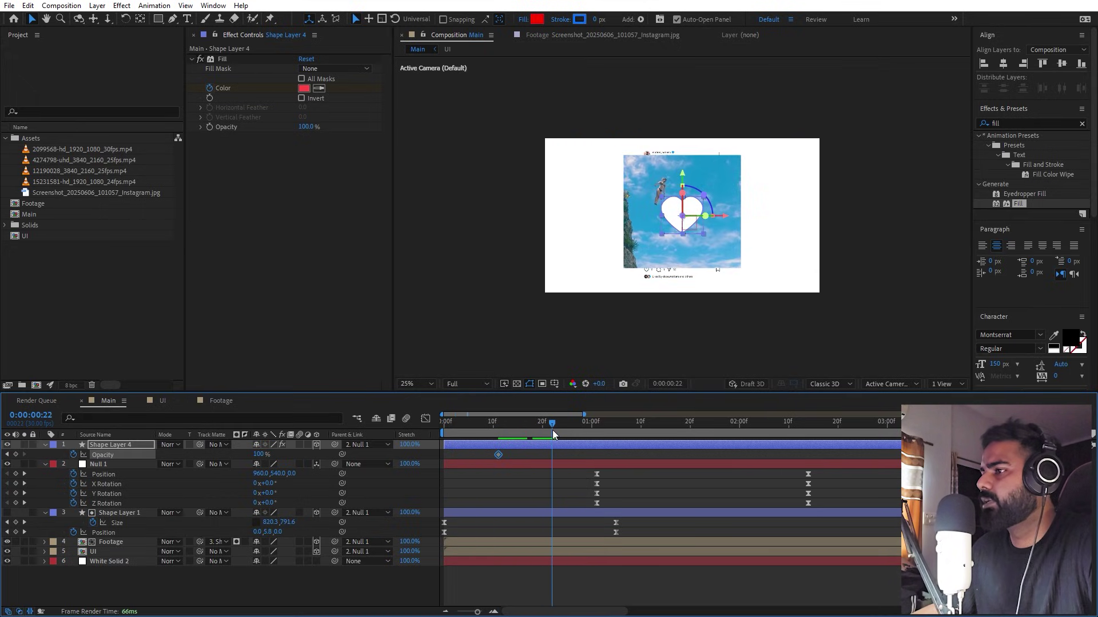
drag(259, 453, 229, 454)
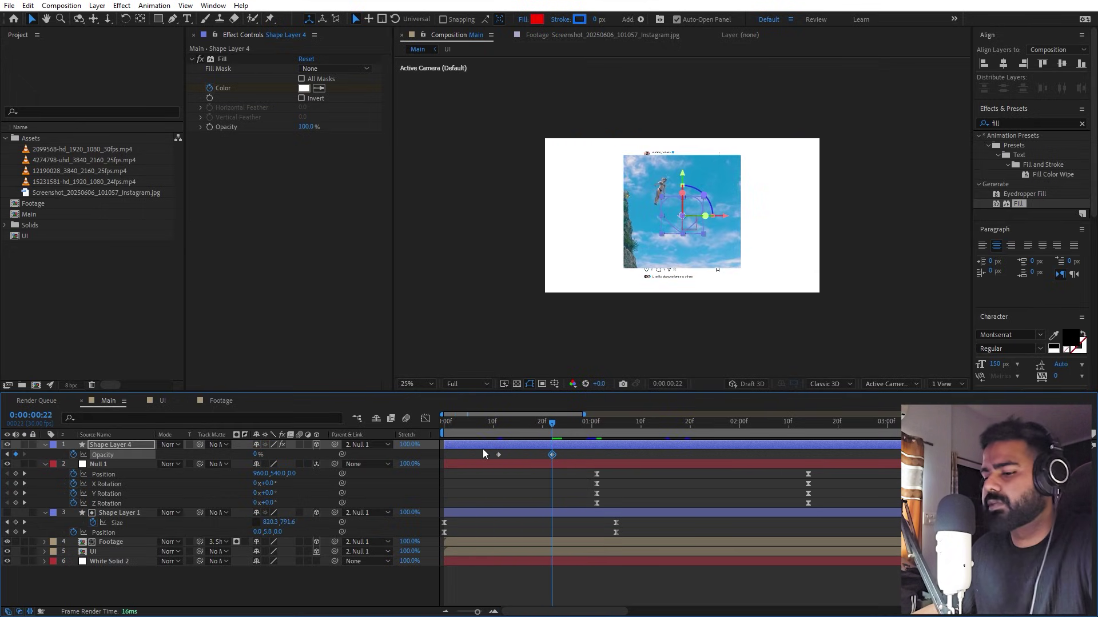
- Reveal all of the heart's keyframes, shift the layer to start at about frame 8, and preview it
key(u)
key(Home)
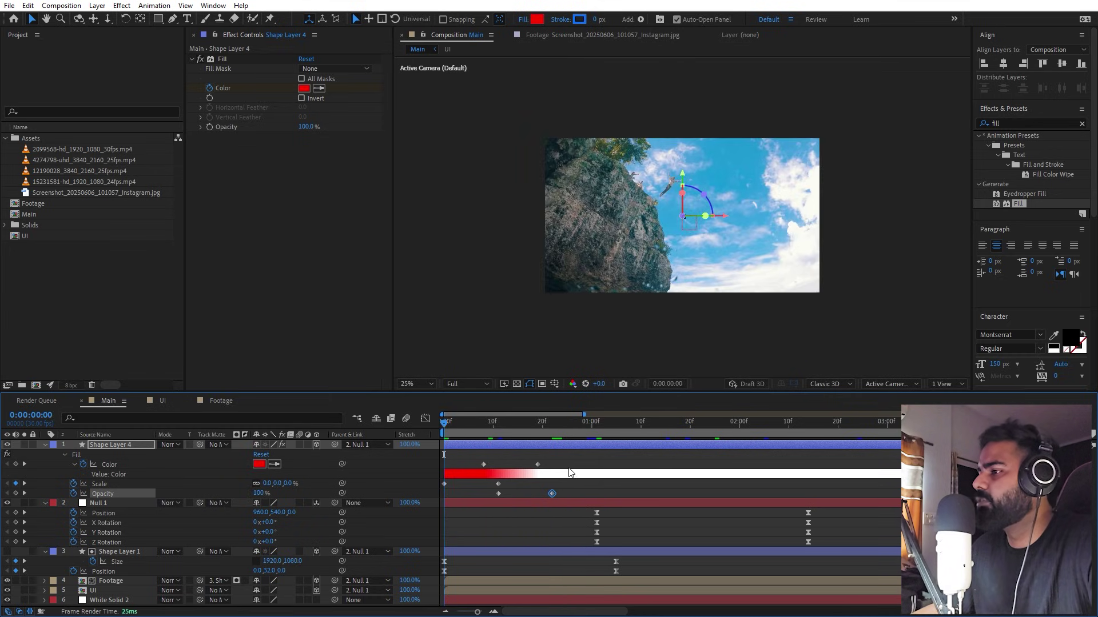
drag(534, 445, 574, 444)
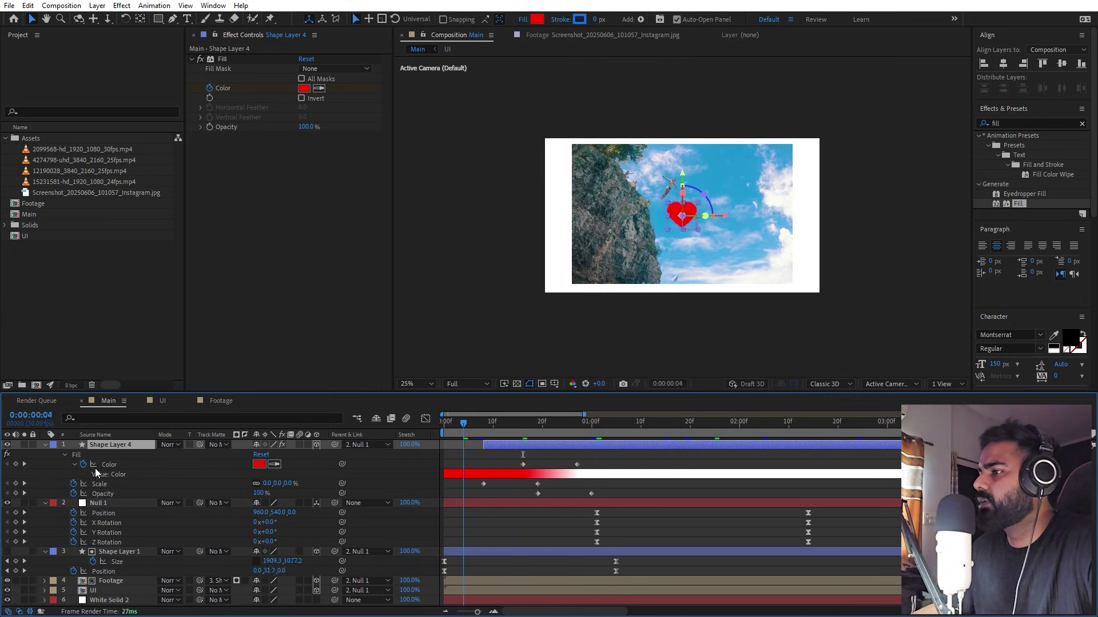
key(space)
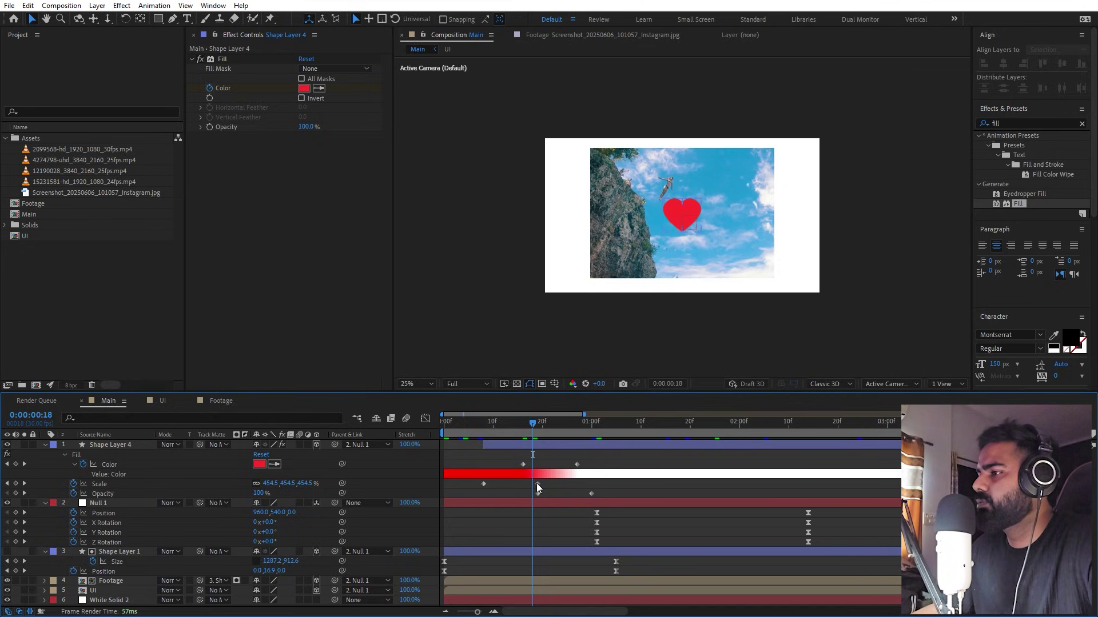
- Tighten the heart's scale keyframes to run from about frame 11 to frame 15 and play back the faster pop
mouse_move(537, 484)
mouse_down()
mouse_move(495, 489)
mouse_move(518, 484)
mouse_up()
shift+click(483, 484)
key(space)
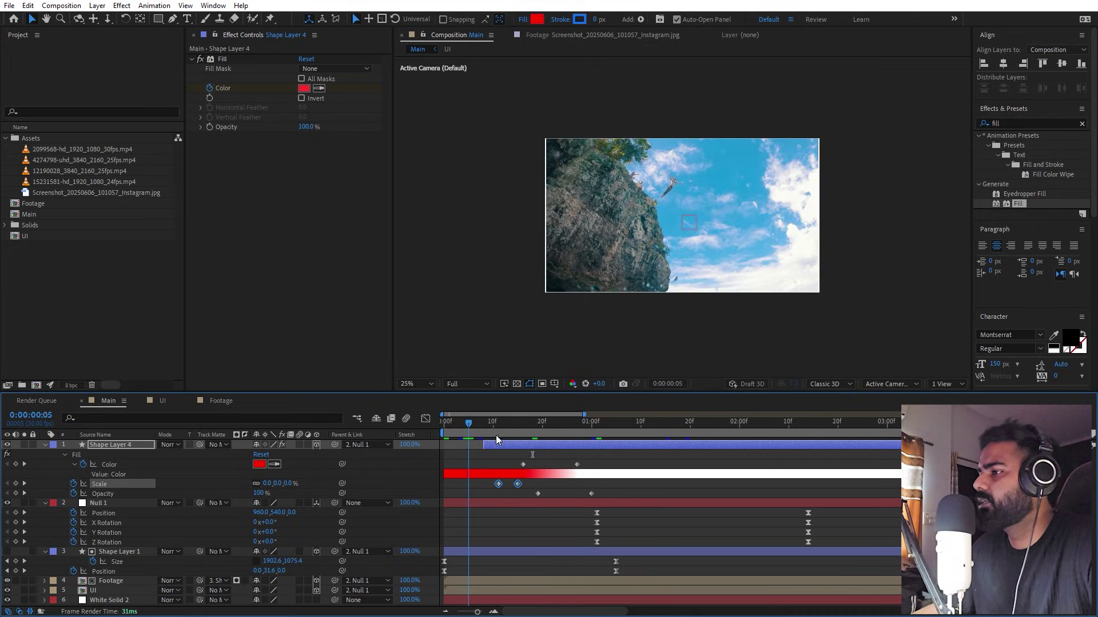
- Delay the heart layer to about frame 14 and its opacity fade to about 1:06–1:17, and preview the whole animation enlarged
drag(469, 444, 499, 445)
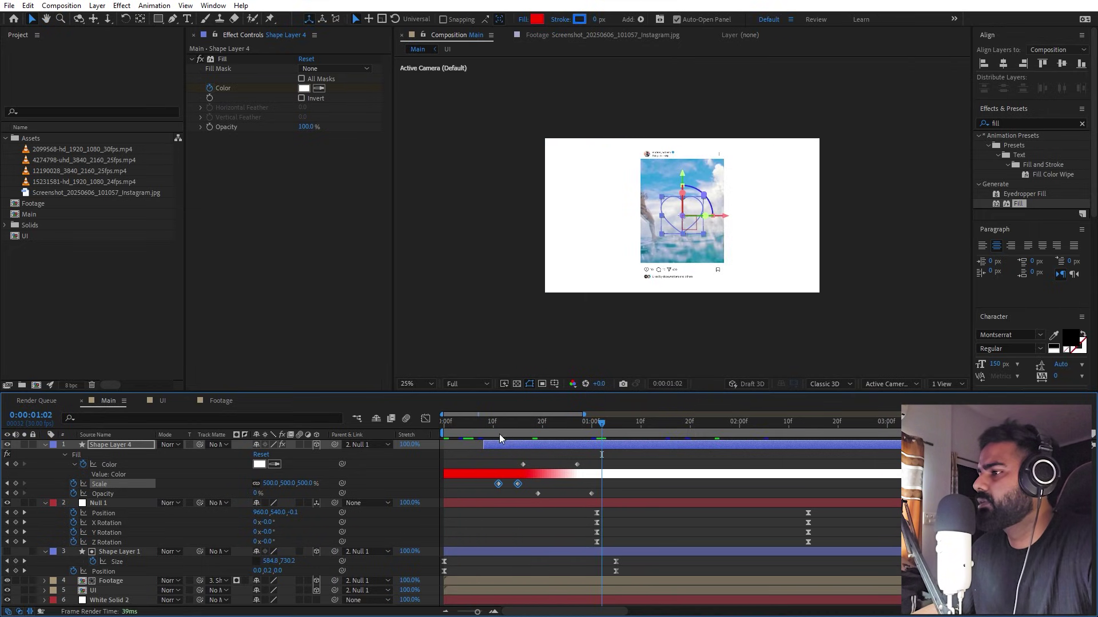
drag(624, 493, 674, 493)
key(space)
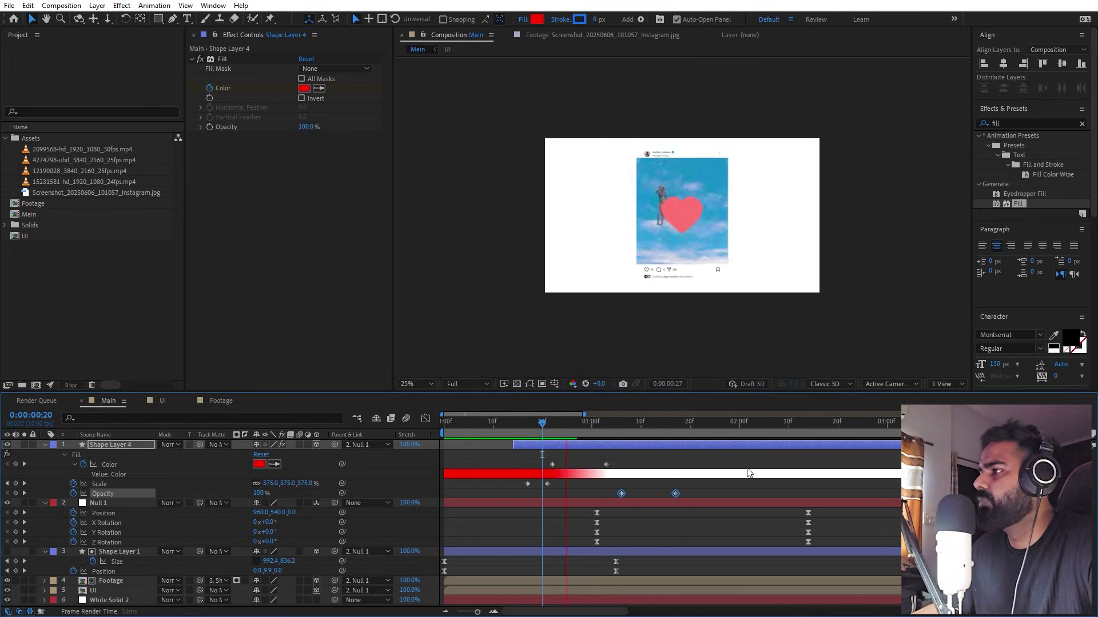
scroll(728, 491, down, 3)
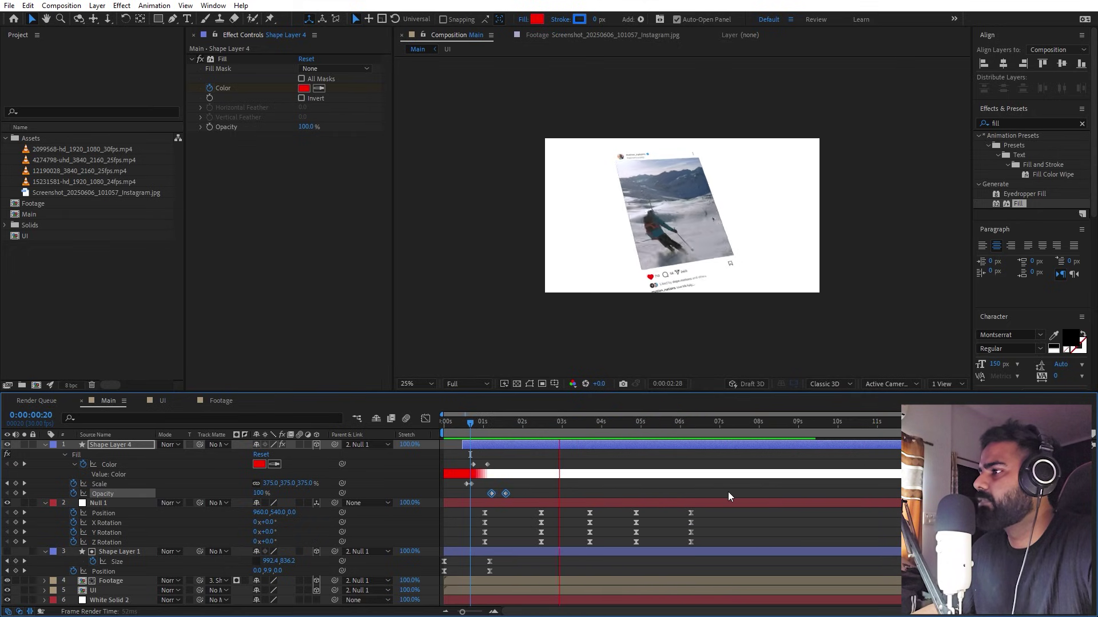
click(417, 382)
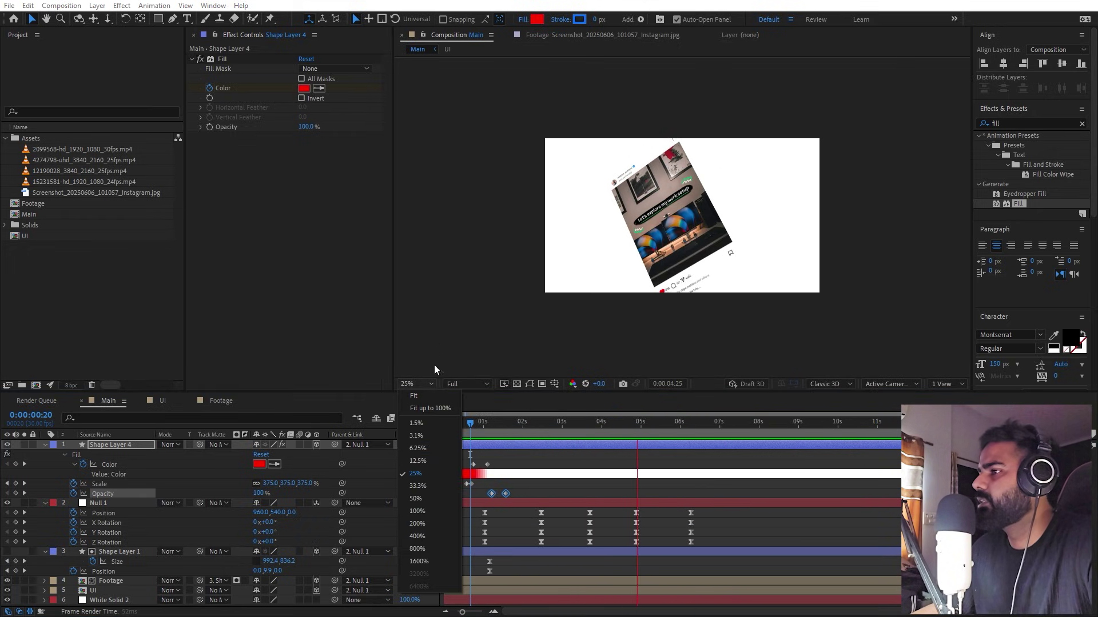
click(422, 408)
key(space)
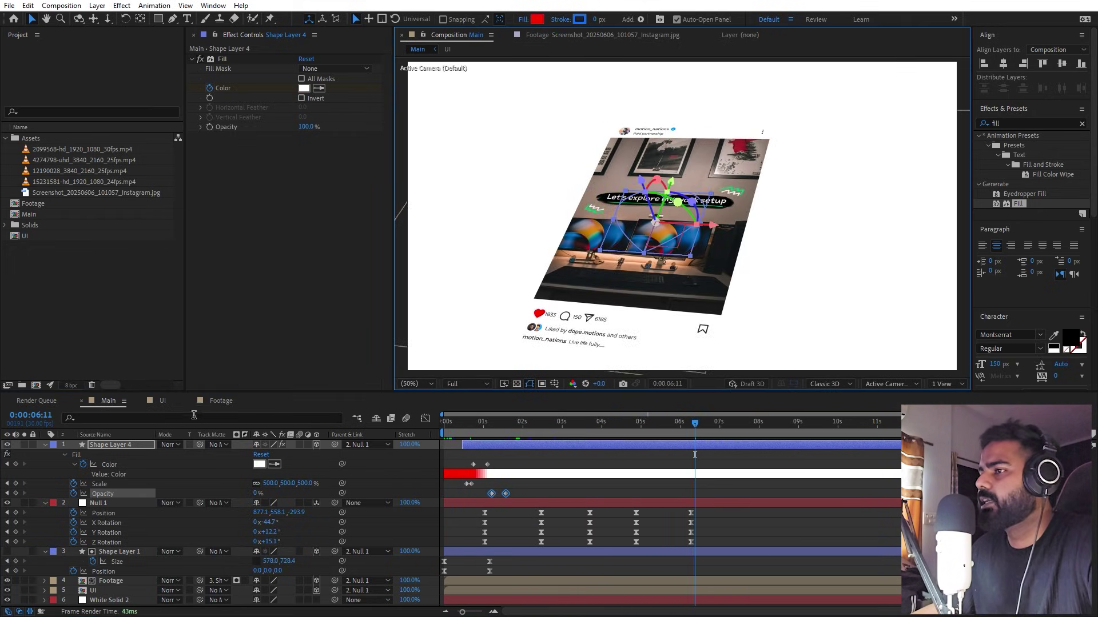
- In the Footage composition, extend the end of the 15231581 clip so it overlaps the start of the 4274798 clip
click(221, 401)
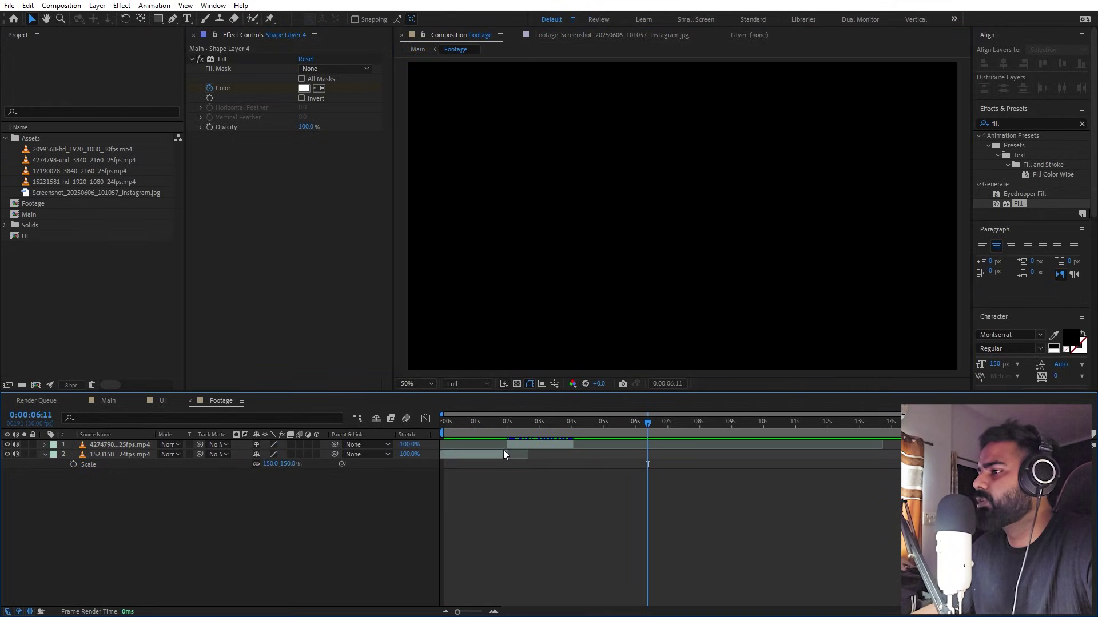
click(496, 423)
drag(496, 423, 494, 424)
click(415, 383)
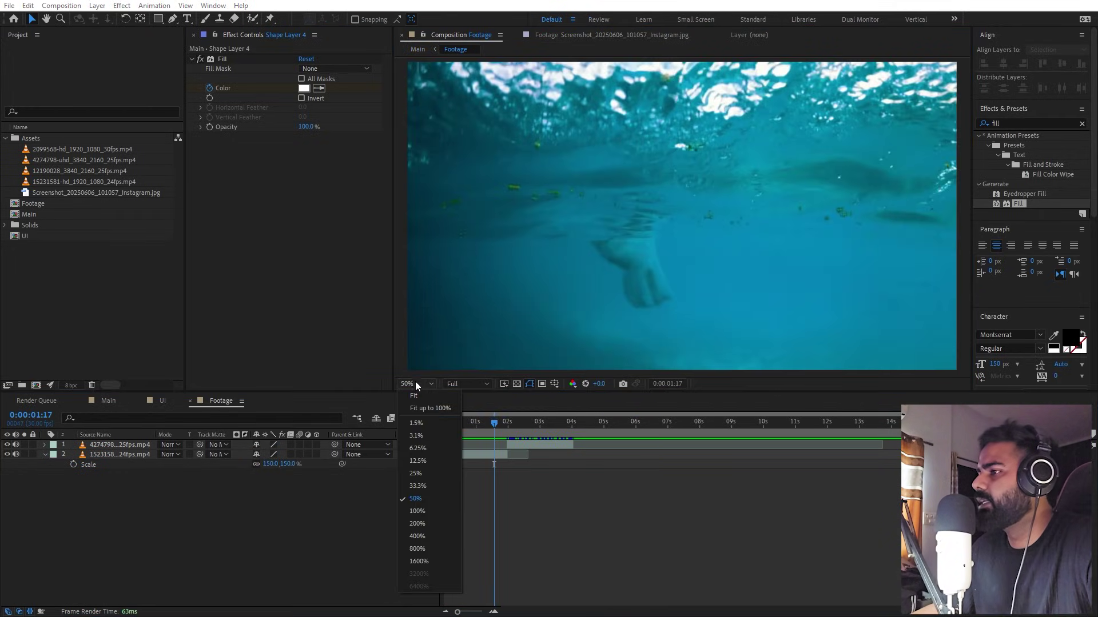
click(422, 409)
click(510, 441)
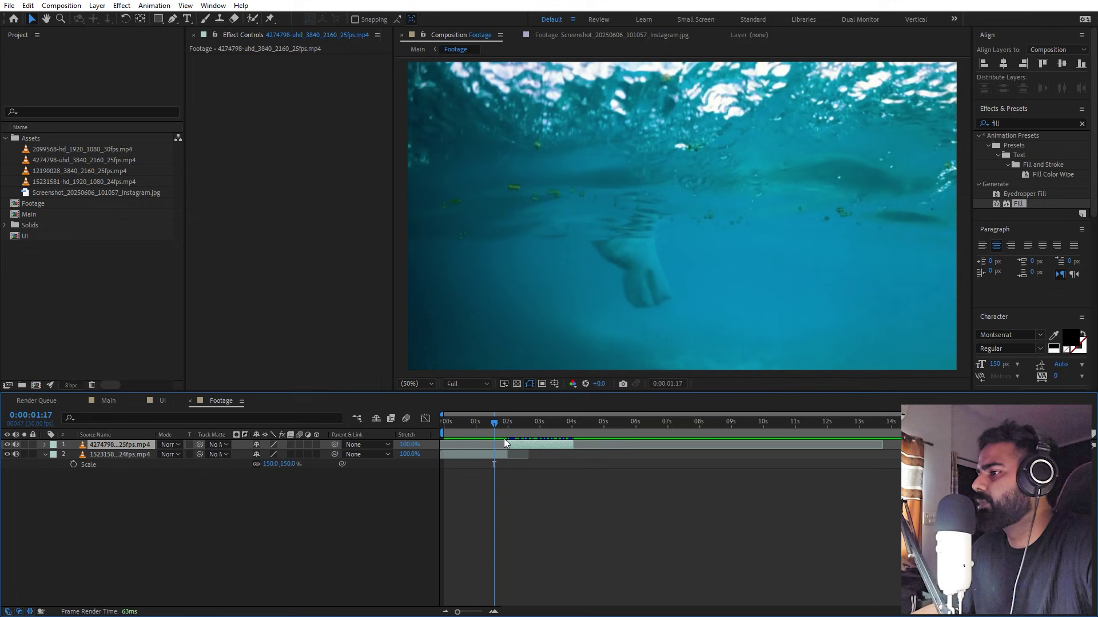
key(i)
click(511, 453)
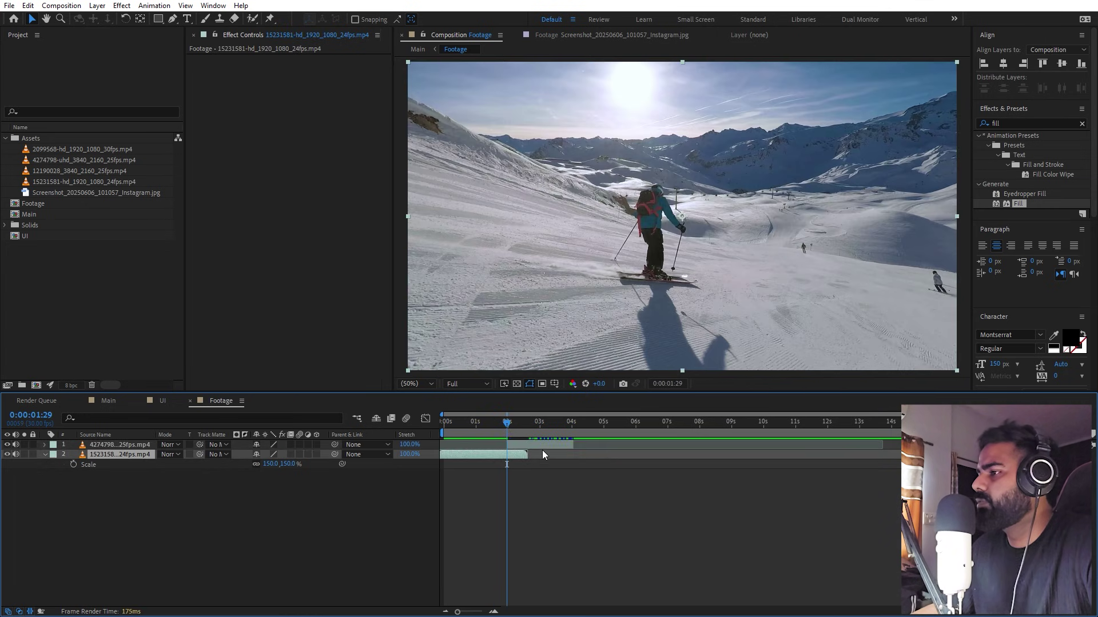
- Keyframe the 4274798 clip to slide in horizontally from off-frame position 2884, 540 at 1:29 to 960, 540 at about 2:13, and preview it
click(529, 445)
key(p)
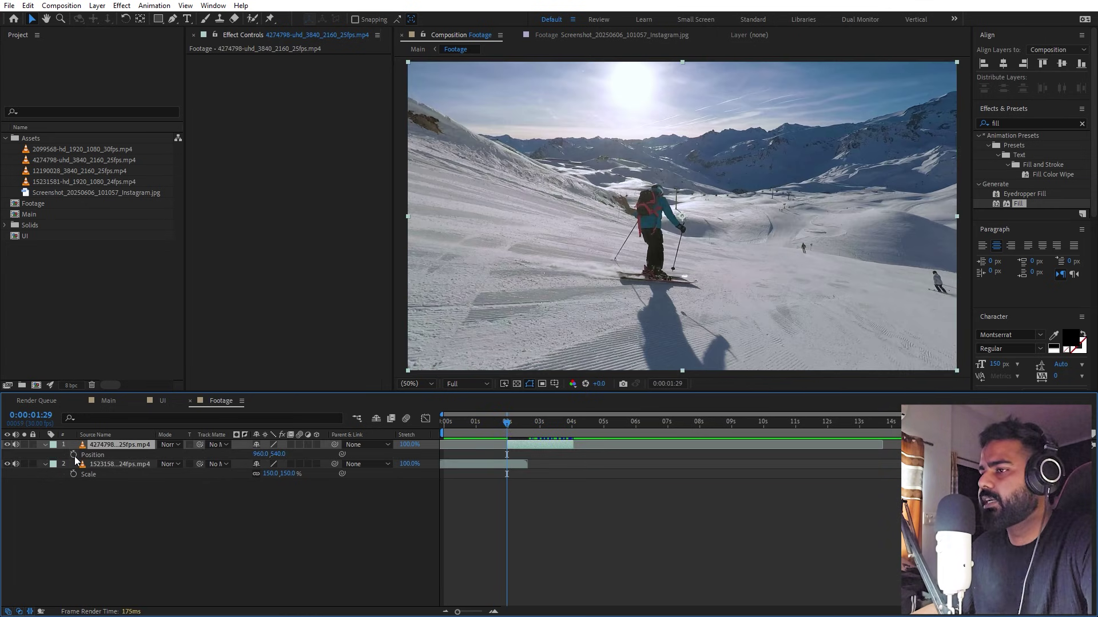
click(74, 454)
drag(510, 453, 523, 455)
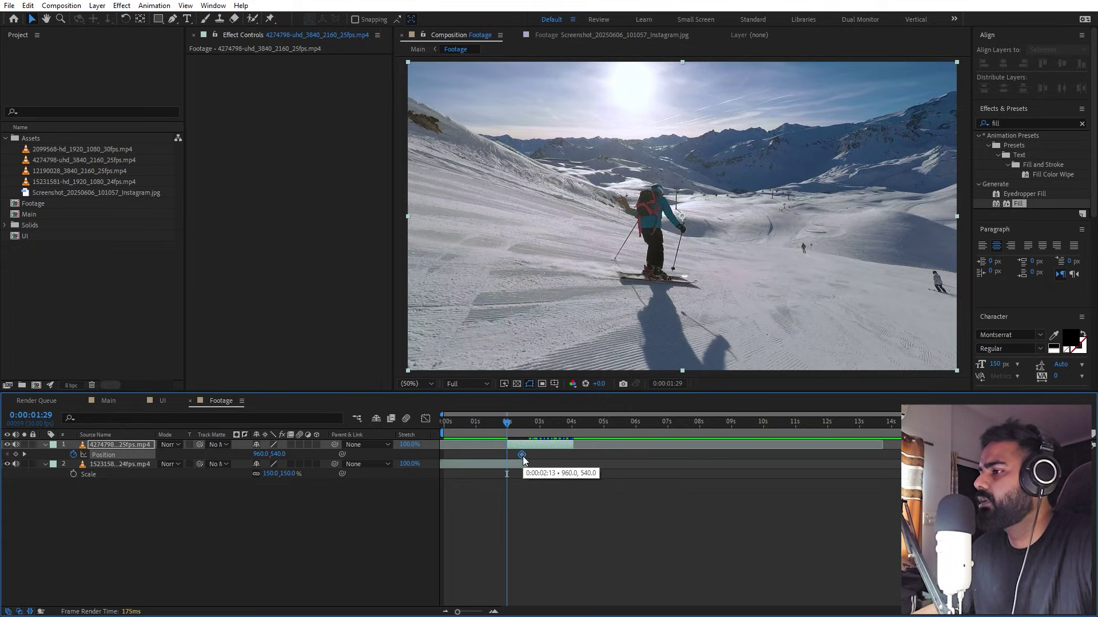
scroll(678, 220, down, 1)
drag(674, 223, 932, 223)
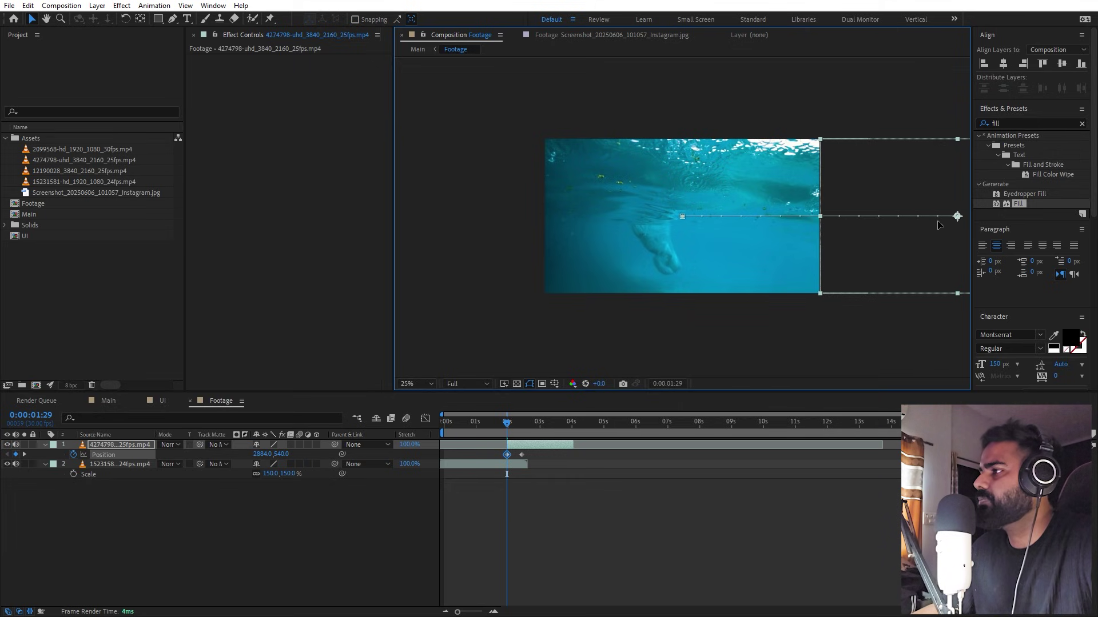
click(619, 469)
key(space)
- Add the 12190028_3840_2160_25fps.mp4 clip as the top layer of the Footage composition and fit it to the frame
click(53, 170)
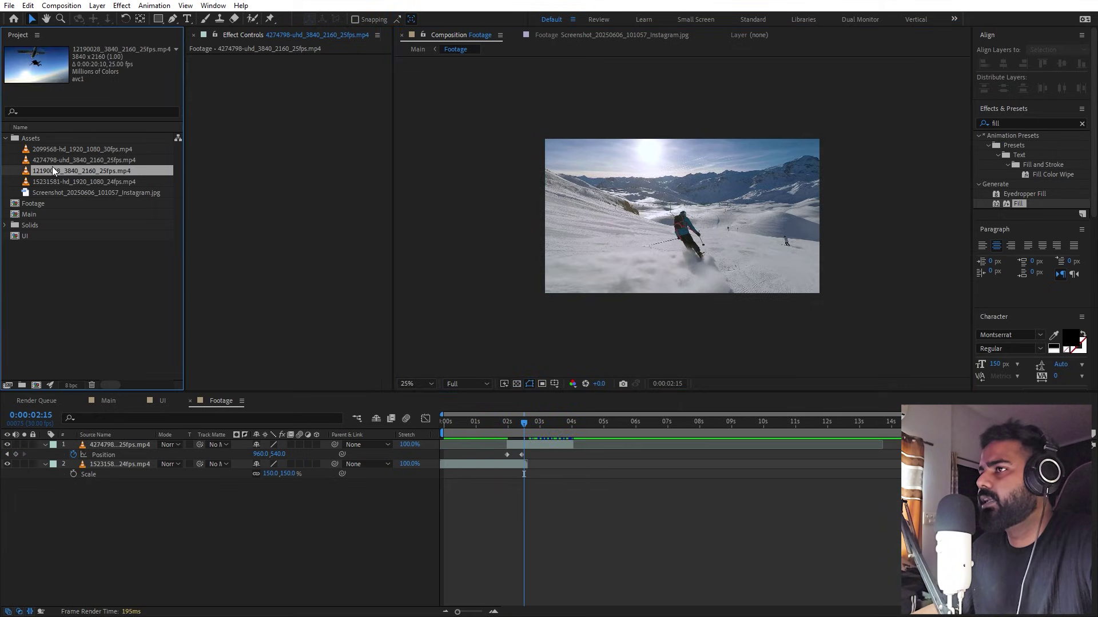
drag(66, 173, 790, 435)
key(ctrl+alt+f)
click(549, 427)
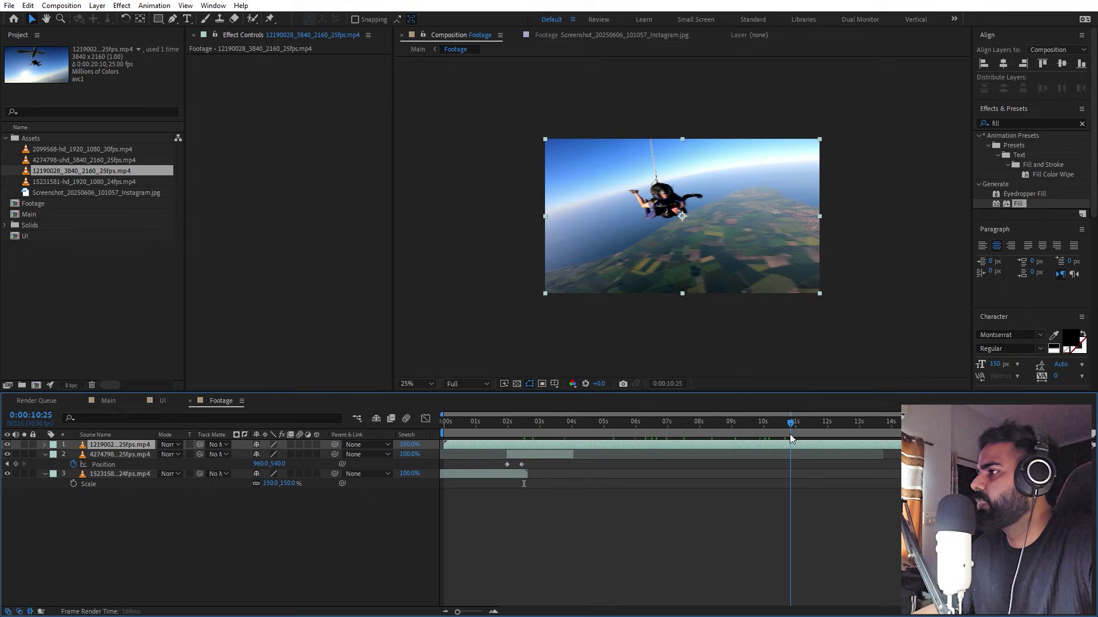
- Trim the start of the 12190028 clip at 0:10:25 and move the trimmed clip to begin at about 4:02
key(alt+bracketleft)
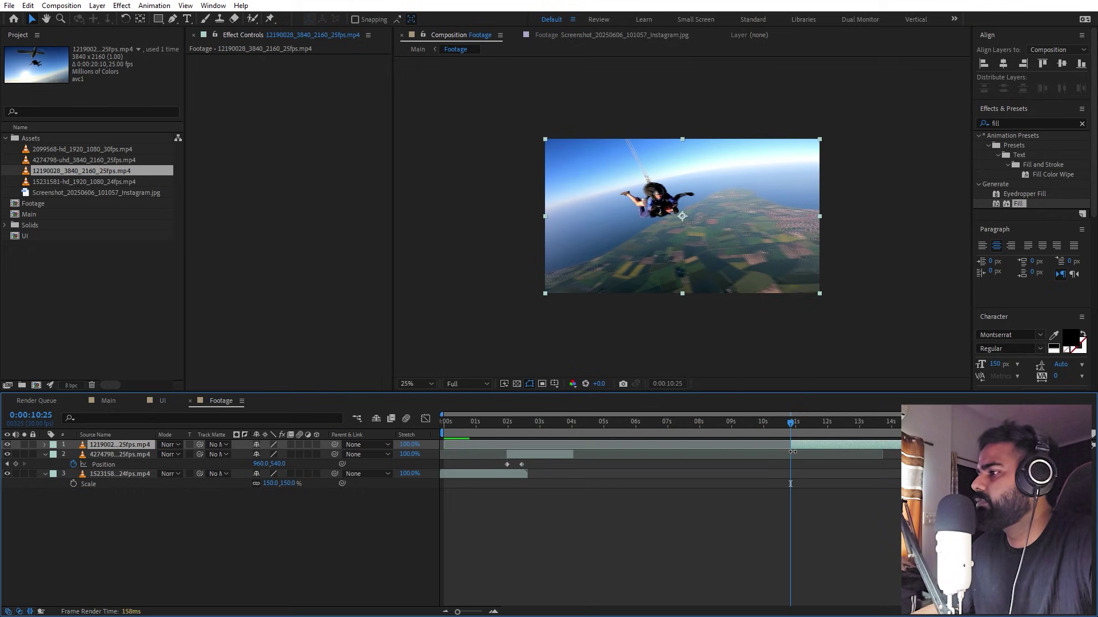
drag(796, 449, 605, 448)
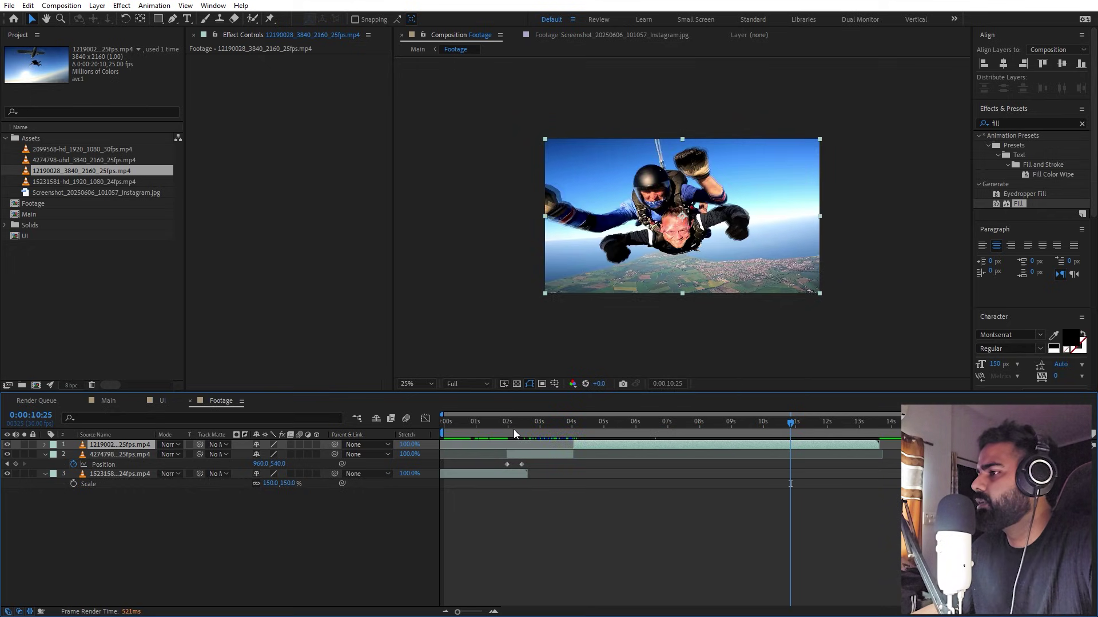
- Keyframe the 12190028 clip's position from 2924, 540 at 4:02 to 960, 540 at about 4:15, and extend the 4274798 clip to about 7 s
drag(514, 429, 583, 437)
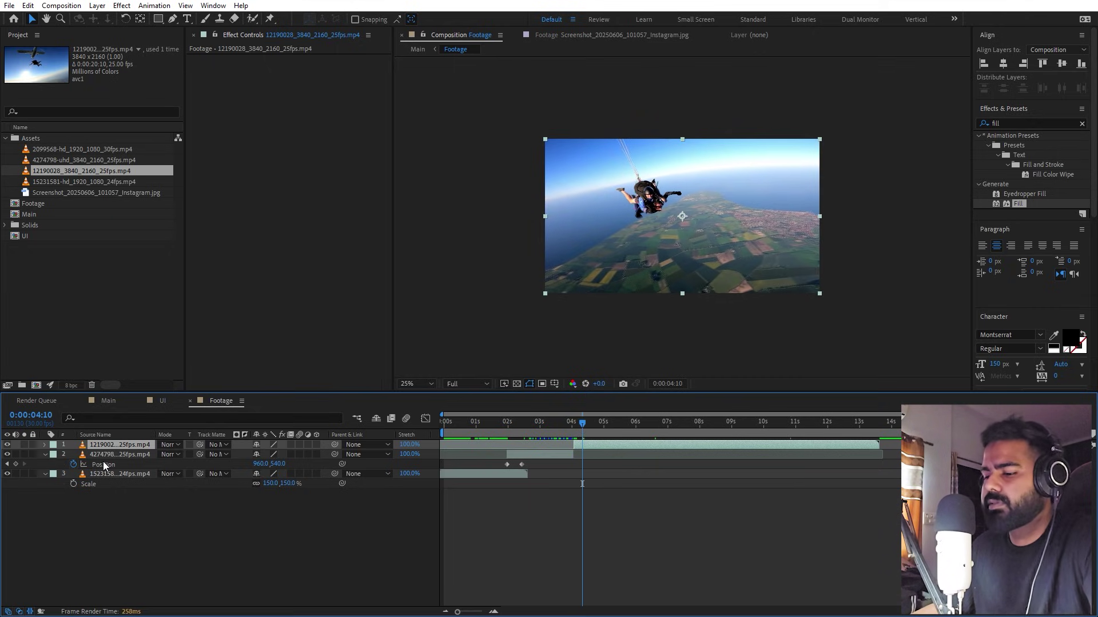
key(p)
click(73, 455)
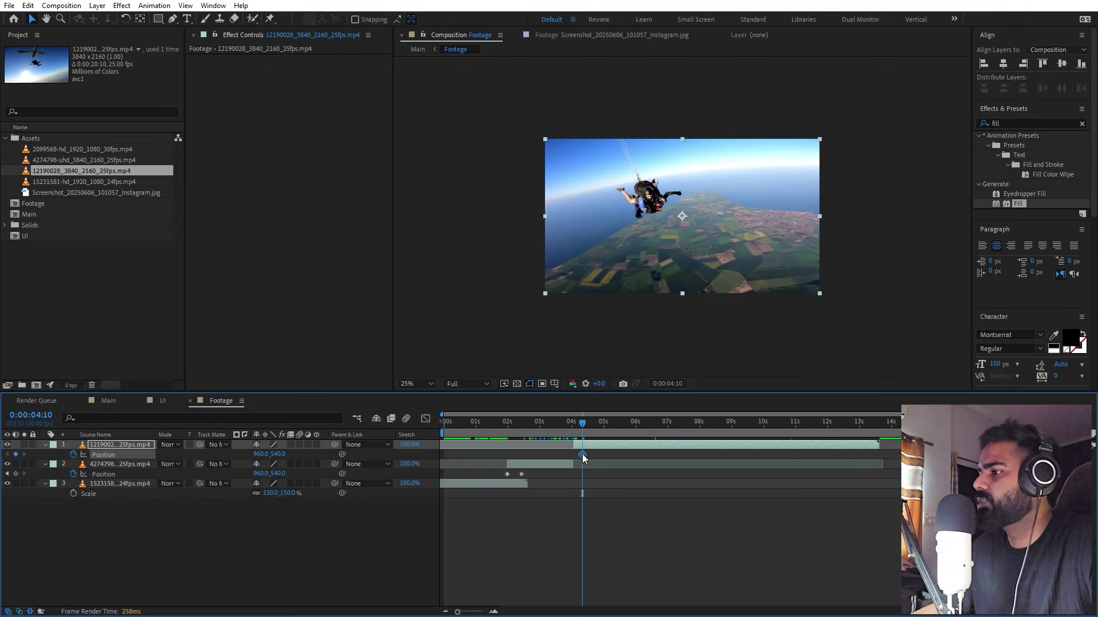
drag(575, 426, 574, 426)
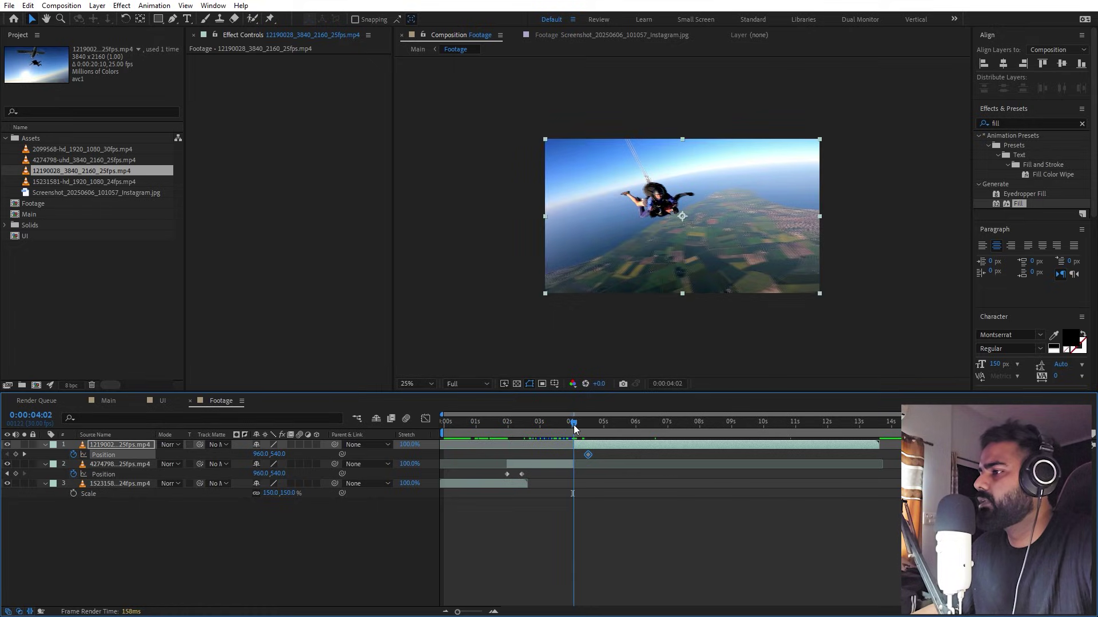
drag(629, 243, 904, 258)
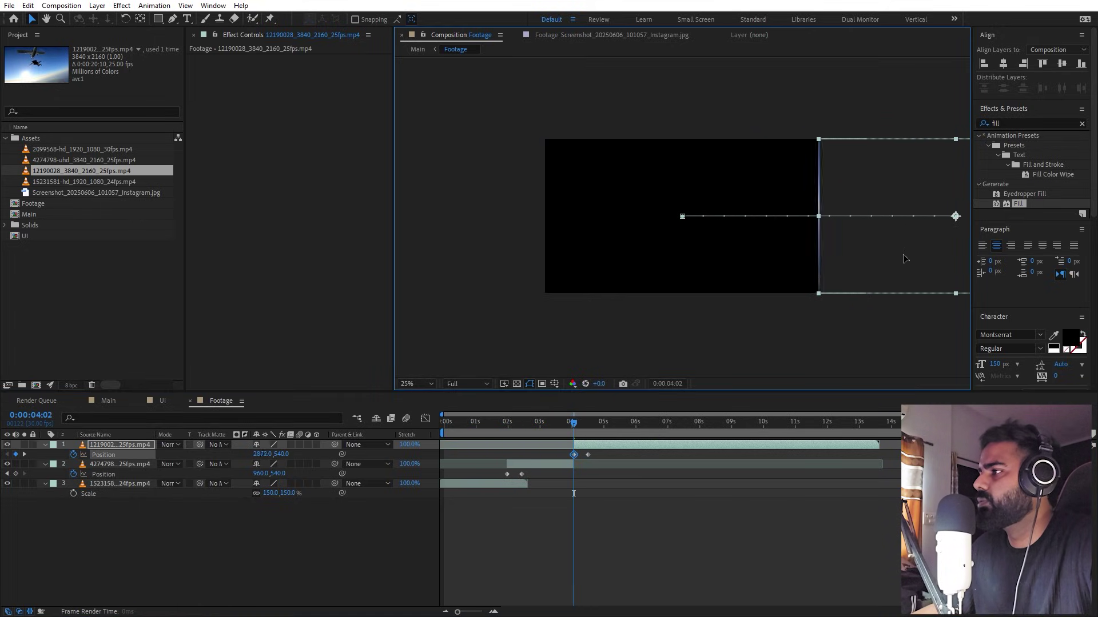
click(557, 465)
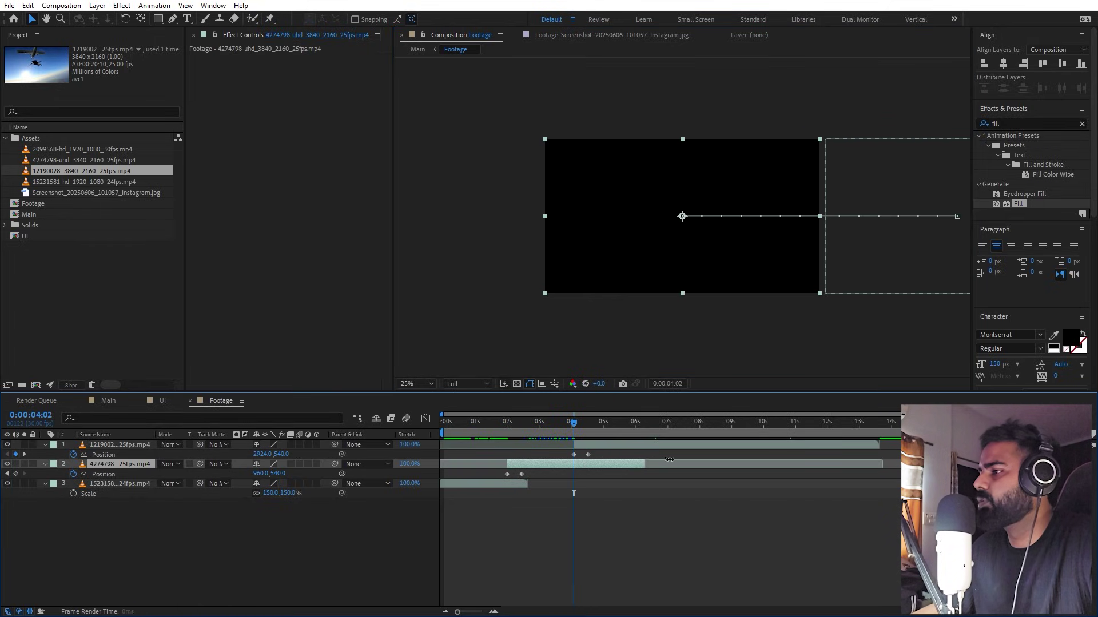
- Preview the animation in the Main composition from the start, continuing to about 6:04 to check the clip transitions
drag(574, 429, 217, 439)
click(101, 400)
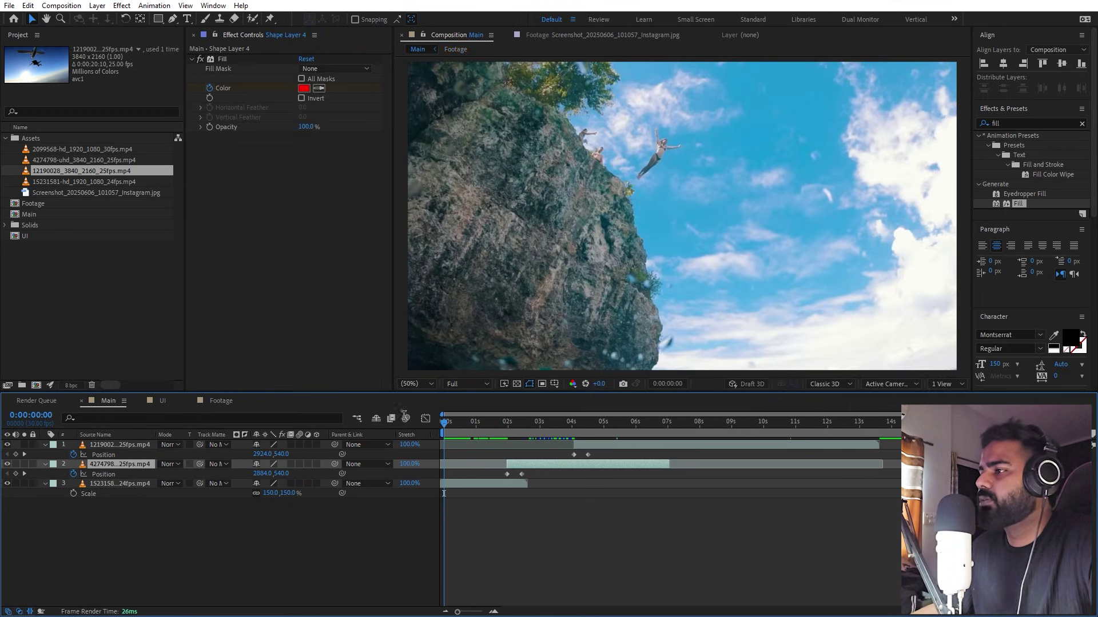
key(space)
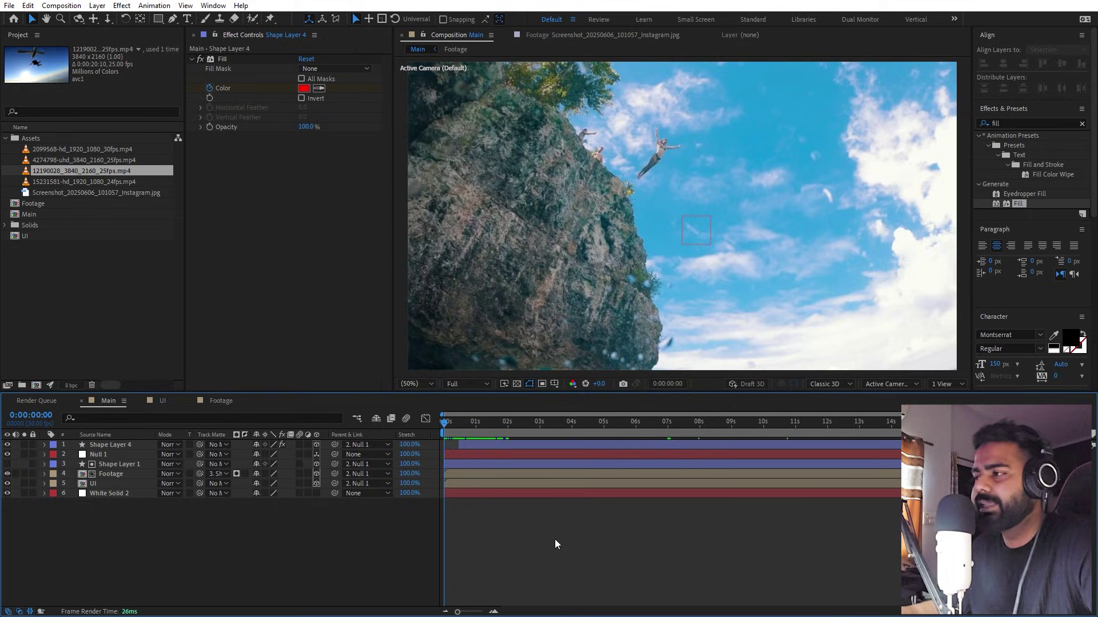
key(space)
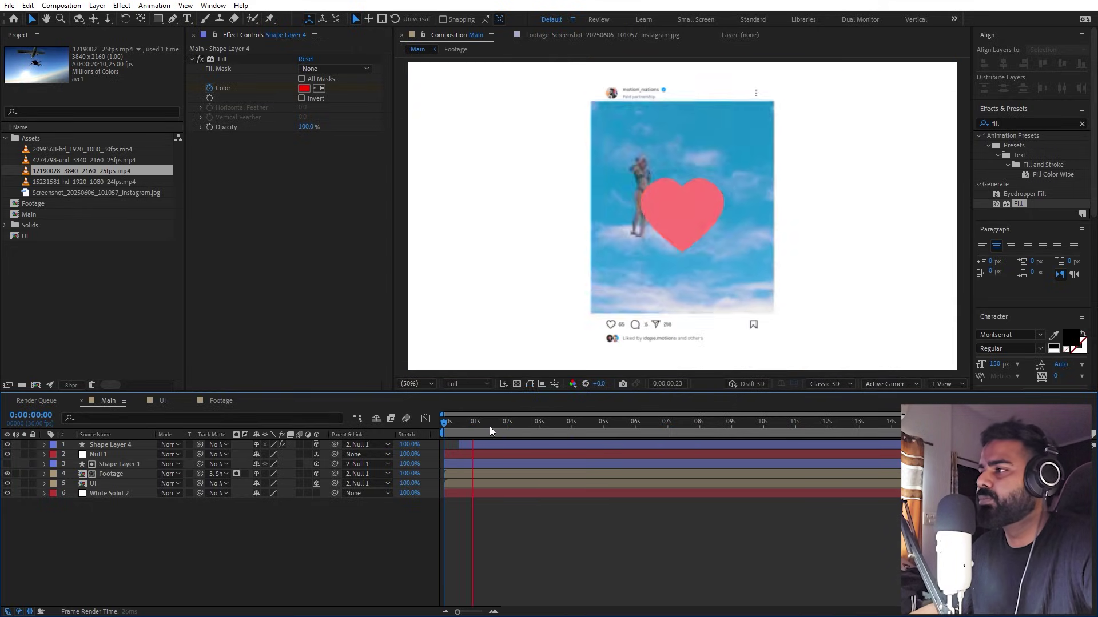
key(space)
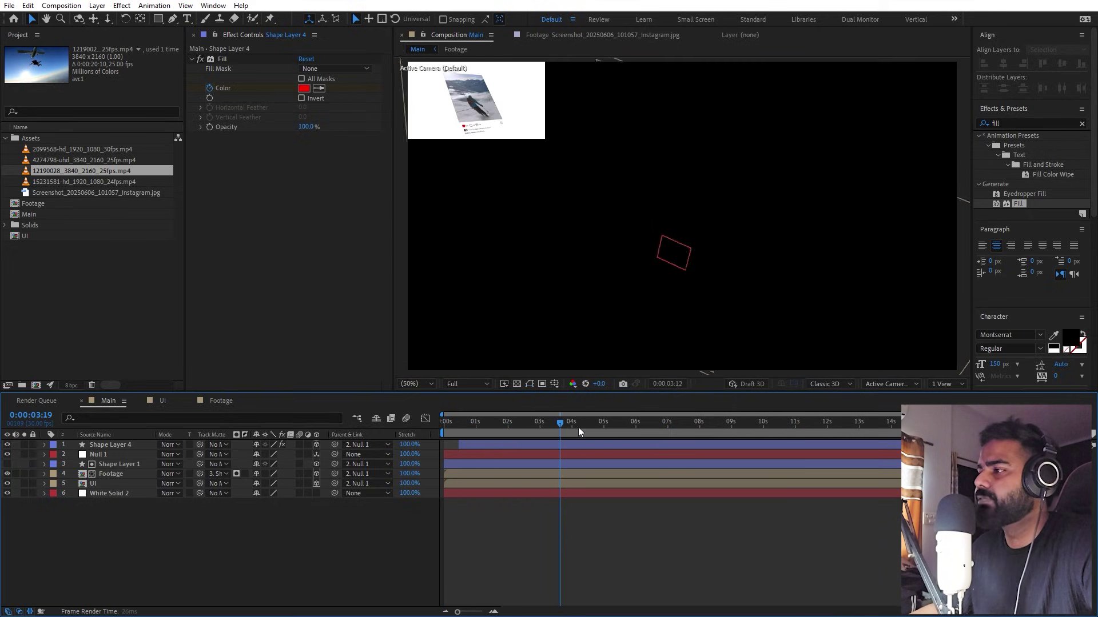
drag(578, 429, 640, 431)
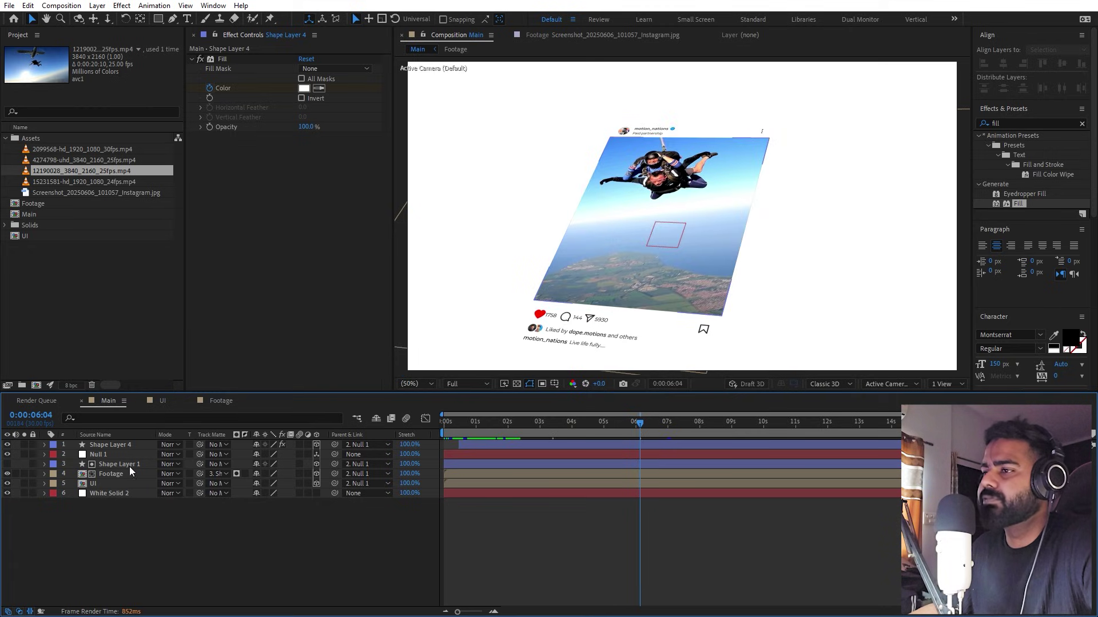
- Check the Footage and UI compositions, and examine the post in the Main composition at about 12:21
double_click(112, 475)
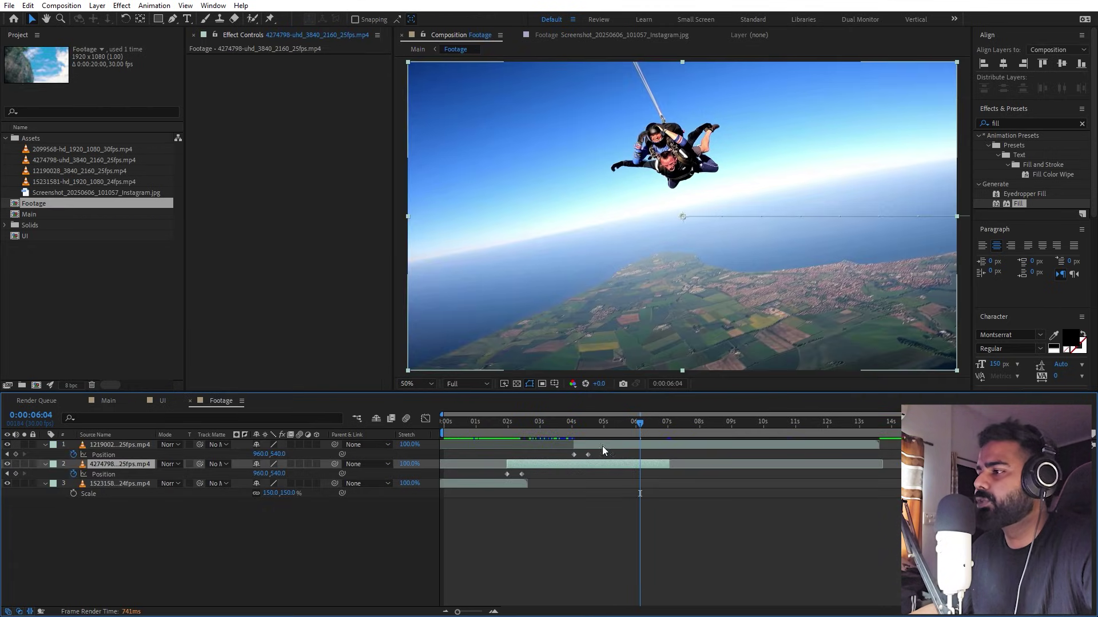
click(116, 401)
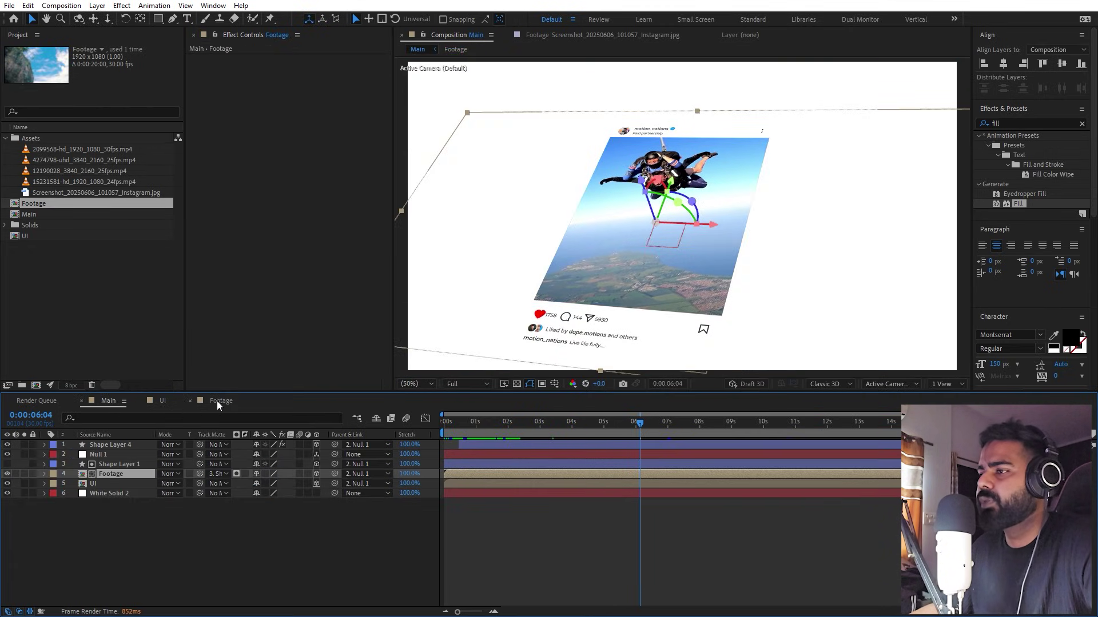
click(161, 400)
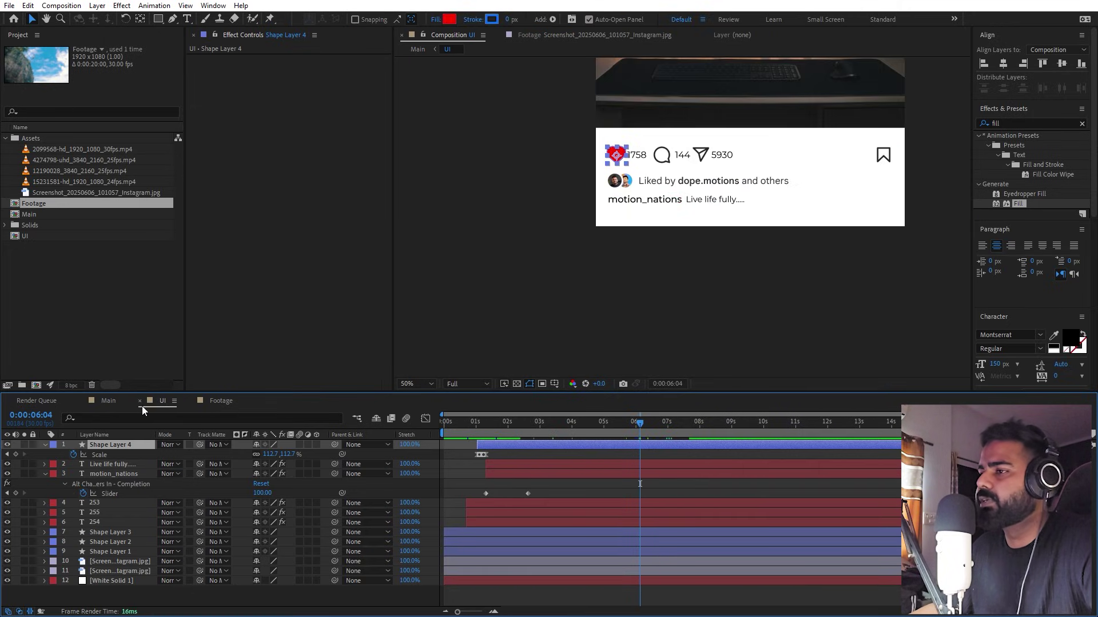
click(104, 402)
drag(716, 420, 850, 437)
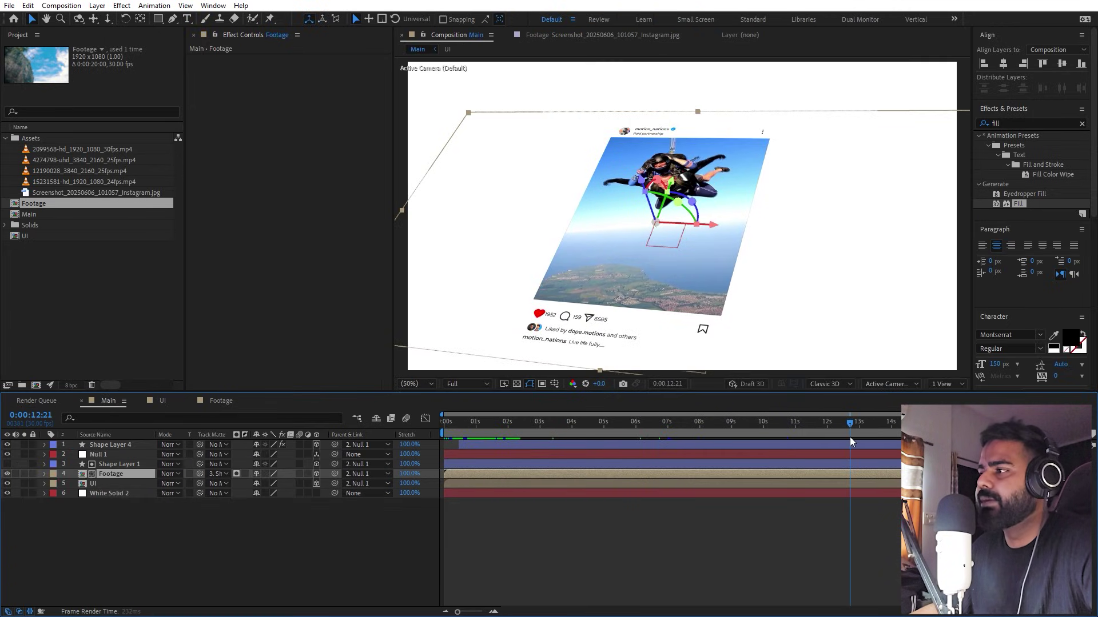